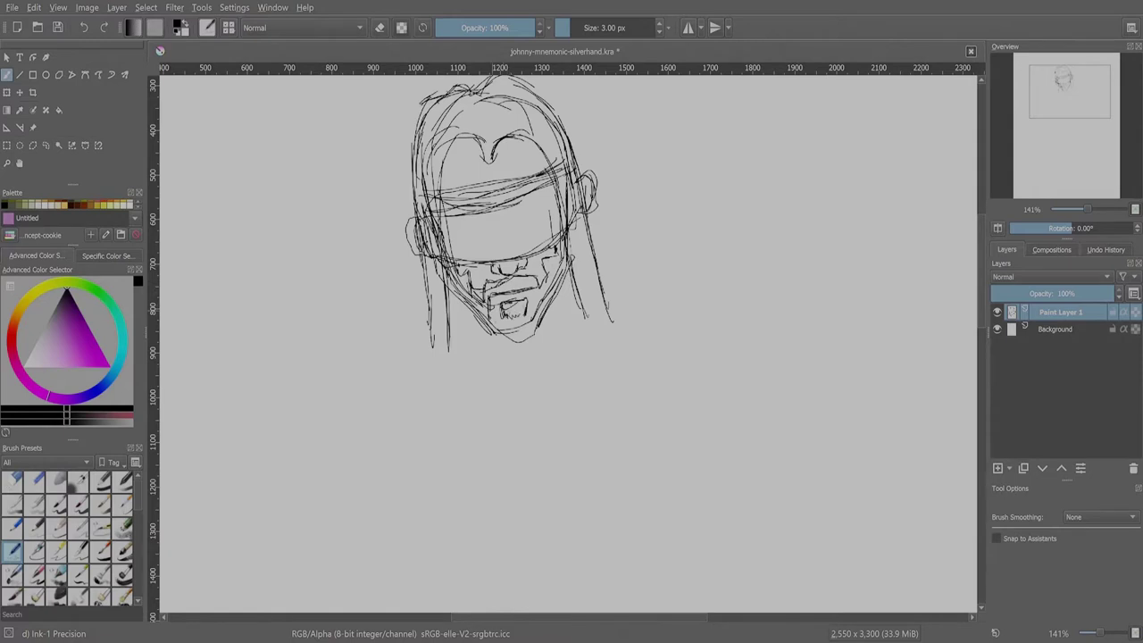
- Refine the head sketch and rough in the shoulder line and the jacket collar beside the neck
drag(484, 276, 570, 295)
mouse_move(421, 202)
mouse_down()
mouse_move(525, 178)
mouse_move(425, 257)
mouse_move(481, 293)
mouse_move(413, 327)
mouse_up()
key(1)
mouse_move(573, 255)
mouse_down()
mouse_move(663, 268)
mouse_move(676, 257)
mouse_up()
mouse_move(477, 268)
mouse_down()
mouse_move(477, 343)
mouse_move(454, 295)
mouse_up()
drag(472, 282, 427, 364)
drag(482, 324, 477, 491)
- Sketch the jacket's shoulder and short sleeve on the raised-arm side, plus the open jacket edges below it
mouse_move(470, 361)
mouse_down()
mouse_move(471, 445)
mouse_move(420, 414)
mouse_up()
drag(467, 333, 423, 366)
drag(423, 366, 446, 448)
drag(430, 397, 460, 481)
drag(573, 252, 616, 320)
drag(458, 300, 384, 351)
- Sketch the bent raised arm with its forearm contours, elbow and upper arm
drag(343, 307, 386, 483)
drag(284, 320, 296, 419)
drag(286, 358, 320, 527)
mouse_move(320, 536)
mouse_down()
mouse_move(362, 550)
mouse_move(421, 464)
mouse_up()
drag(393, 330, 420, 385)
drag(429, 434, 416, 491)
- Rough in the raised hand with its fingers gripping the pistol
mouse_move(284, 264)
mouse_down()
mouse_move(330, 267)
mouse_move(321, 304)
mouse_move(333, 234)
mouse_up()
drag(303, 268, 318, 303)
mouse_move(290, 242)
mouse_down()
mouse_move(321, 223)
mouse_move(348, 304)
mouse_up()
drag(327, 286, 314, 316)
drag(297, 225, 320, 191)
drag(288, 284, 294, 325)
drag(336, 252, 354, 277)
mouse_move(293, 253)
mouse_down()
mouse_move(303, 273)
mouse_move(322, 273)
mouse_up()
mouse_move(276, 234)
mouse_down()
mouse_move(323, 268)
mouse_move(323, 337)
mouse_up()
- Sketch the pistol's muzzle and slide pointing upward above the raised hand
mouse_move(273, 166)
mouse_down()
mouse_move(301, 225)
mouse_move(293, 201)
mouse_up()
mouse_move(273, 150)
mouse_down()
mouse_move(299, 211)
mouse_move(302, 128)
mouse_up()
drag(300, 134, 341, 250)
drag(279, 148, 295, 129)
drag(327, 205, 336, 238)
- Add wrist contours and forearm detail lines below the hand holding the pistol
drag(321, 278, 345, 336)
mouse_move(305, 332)
mouse_down()
mouse_move(338, 354)
mouse_move(302, 362)
mouse_up()
drag(305, 338, 355, 359)
drag(293, 381, 323, 452)
drag(322, 347, 359, 404)
drag(285, 386, 311, 473)
drag(320, 421, 330, 461)
drag(339, 307, 348, 341)
drag(305, 347, 343, 370)
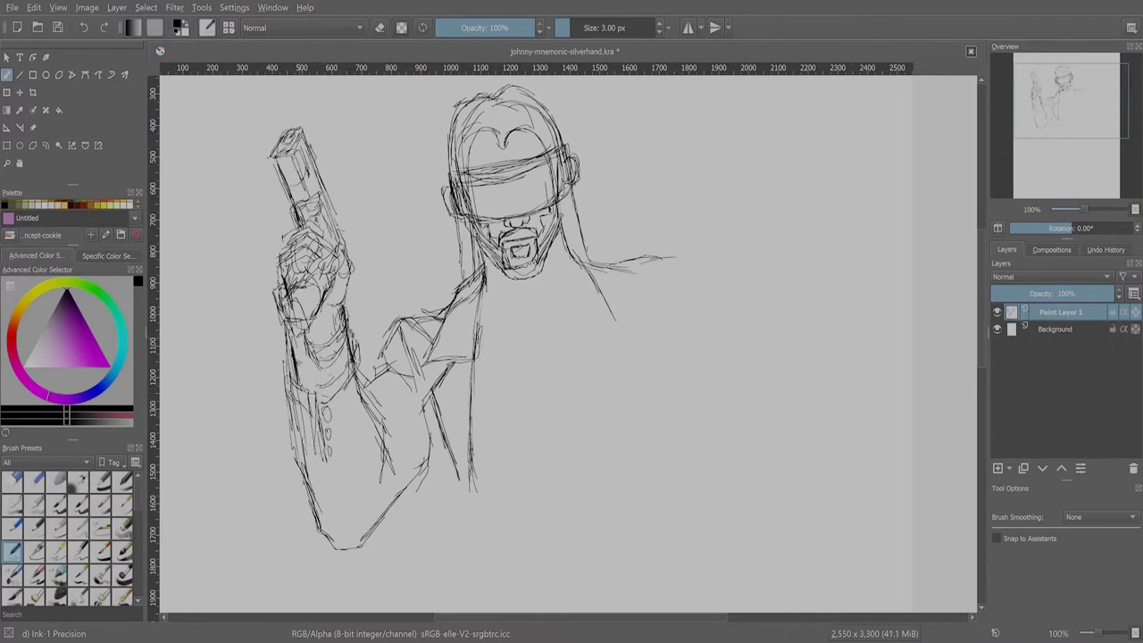
- Sketch the jacket's collar and lapel on the lowered-arm side, with the open front edge running down the torso
drag(536, 358, 477, 326)
drag(561, 215, 597, 234)
drag(511, 215, 545, 247)
drag(593, 219, 545, 290)
drag(580, 254, 536, 343)
drag(572, 286, 607, 368)
drag(589, 321, 627, 438)
- Sketch the buckled strap running diagonally across the chest from the shoulder down to the waist
drag(413, 427, 399, 509)
drag(514, 262, 474, 339)
drag(566, 218, 479, 345)
mouse_move(572, 216)
mouse_down()
mouse_move(530, 273)
mouse_move(416, 536)
mouse_up()
drag(504, 298, 435, 443)
drag(491, 407, 393, 554)
mouse_move(459, 368)
mouse_down()
mouse_move(500, 421)
mouse_move(493, 373)
mouse_up()
drag(411, 527, 389, 561)
drag(547, 208, 575, 226)
drag(413, 459, 386, 565)
drag(409, 554, 407, 585)
- Extend the jacket's front edge and sketch the shoulder plate and torn sleeve on the lowered-arm side
mouse_move(536, 357)
mouse_down()
mouse_move(536, 271)
mouse_move(522, 384)
mouse_up()
drag(572, 294, 631, 478)
drag(523, 384, 525, 473)
mouse_move(594, 268)
mouse_down()
mouse_move(657, 287)
mouse_move(665, 310)
mouse_up()
mouse_move(608, 323)
mouse_down()
mouse_move(661, 307)
mouse_move(631, 330)
mouse_up()
mouse_move(620, 337)
mouse_down()
mouse_move(675, 332)
mouse_move(667, 327)
mouse_up()
drag(629, 360, 661, 415)
- Sketch the mechanical upper arm below the sleeve down to the elbow joint
mouse_move(679, 325)
mouse_down()
mouse_move(682, 452)
mouse_move(725, 437)
mouse_up()
mouse_move(643, 372)
mouse_down()
mouse_move(679, 430)
mouse_move(722, 420)
mouse_up()
drag(661, 456, 725, 441)
drag(577, 309, 629, 347)
drag(593, 358, 656, 459)
drag(660, 430, 688, 468)
mouse_move(719, 439)
mouse_down()
mouse_move(735, 475)
mouse_move(675, 492)
mouse_up()
- Sketch the mechanical forearm and hand hanging beside the body
key(minus)
key(minus)
drag(672, 378, 679, 447)
drag(637, 391, 657, 441)
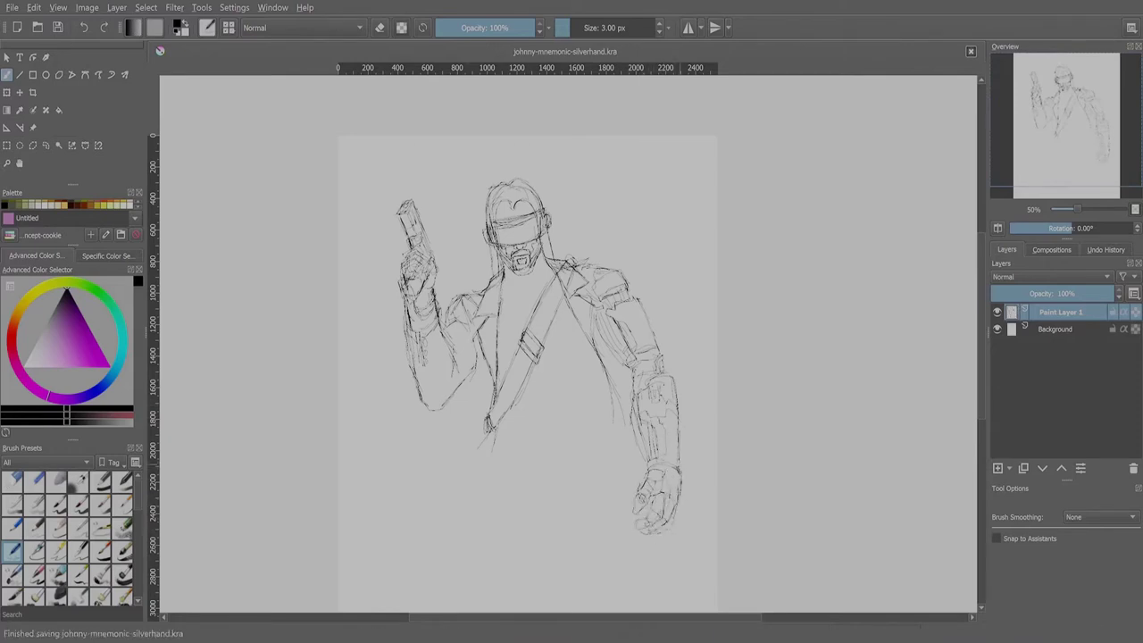
- Select the lowered forearm and hand, and transform them to be smaller beneath the elbow
key(ctrl+r)
drag(616, 364, 706, 564)
key(ctrl+t)
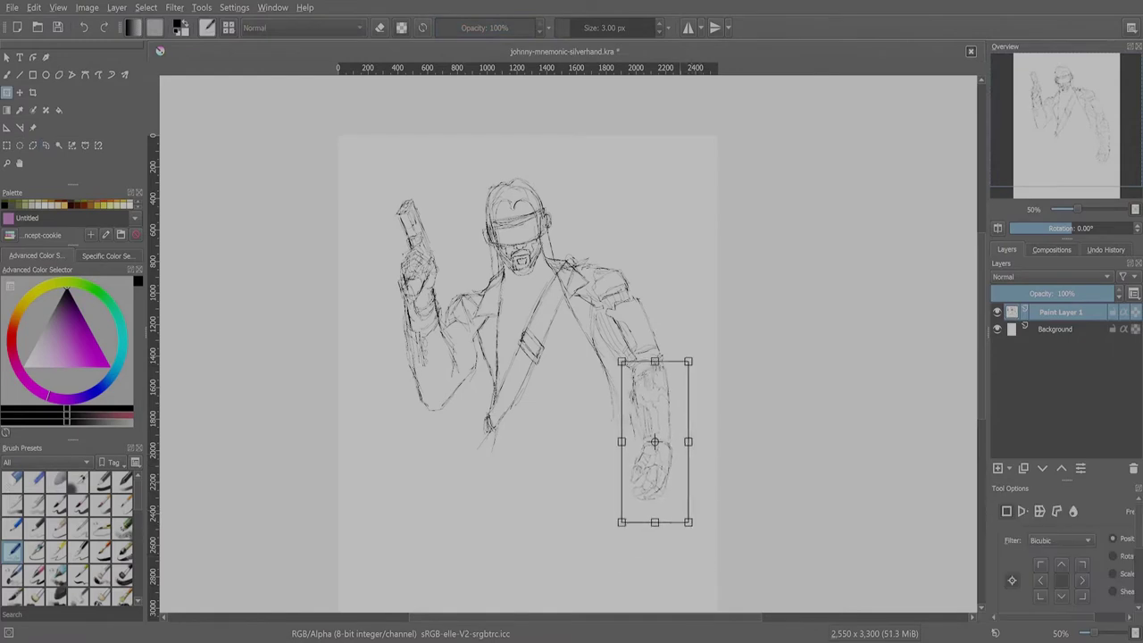
key(Return)
- Sketch the belt, trouser front and both legs below the torso, undoing a stray brush stroke
key(b)
key(ctrl+z)
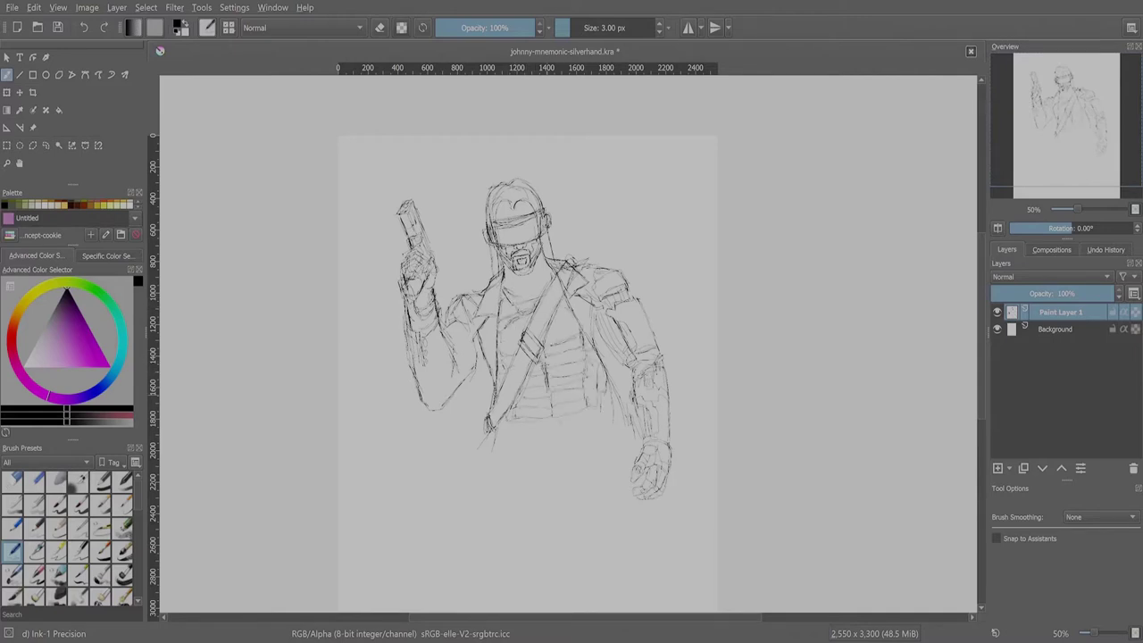
drag(518, 432, 521, 455)
mouse_move(529, 433)
mouse_down()
mouse_move(538, 448)
mouse_move(473, 599)
mouse_up()
drag(623, 461, 677, 606)
drag(551, 500, 564, 513)
drag(511, 458, 518, 477)
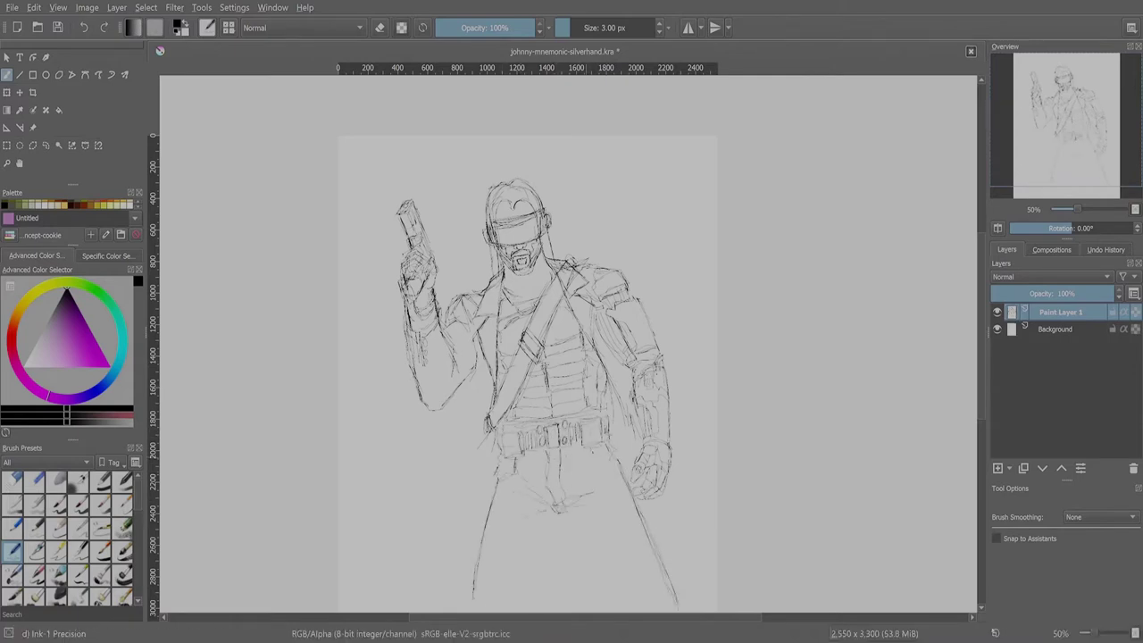
drag(557, 526, 541, 604)
drag(572, 534, 605, 612)
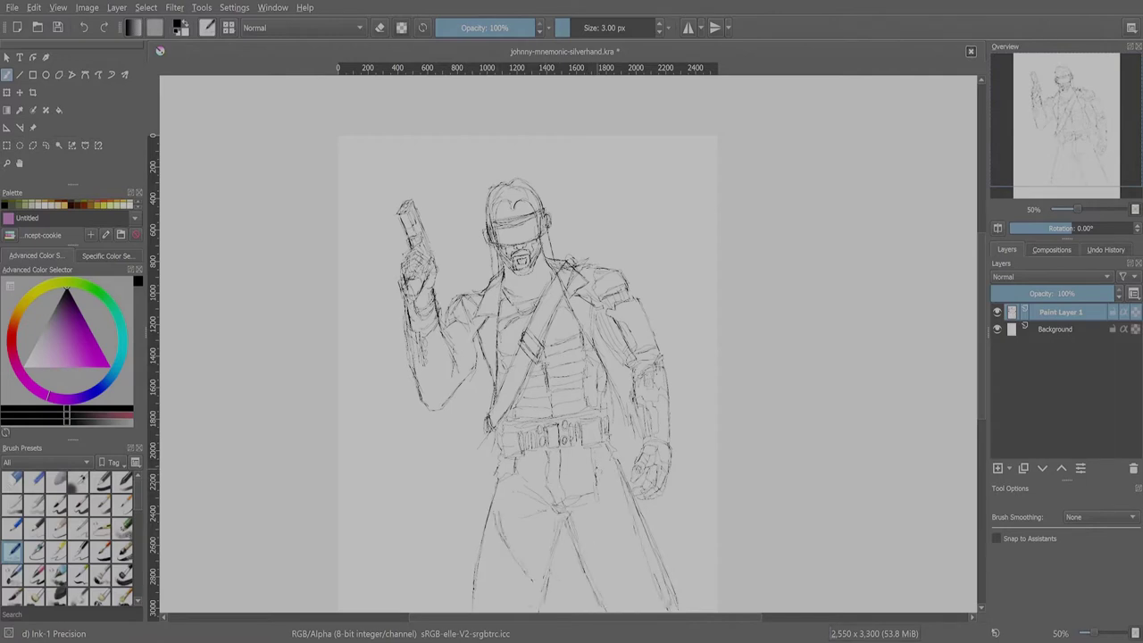
- Sketch the jacket tail beside the hip and a guitar neck with headstock rising behind the shoulder
drag(489, 443, 448, 525)
drag(484, 416, 456, 477)
mouse_move(606, 250)
mouse_down()
mouse_move(594, 267)
mouse_move(643, 217)
mouse_up()
drag(627, 215, 676, 163)
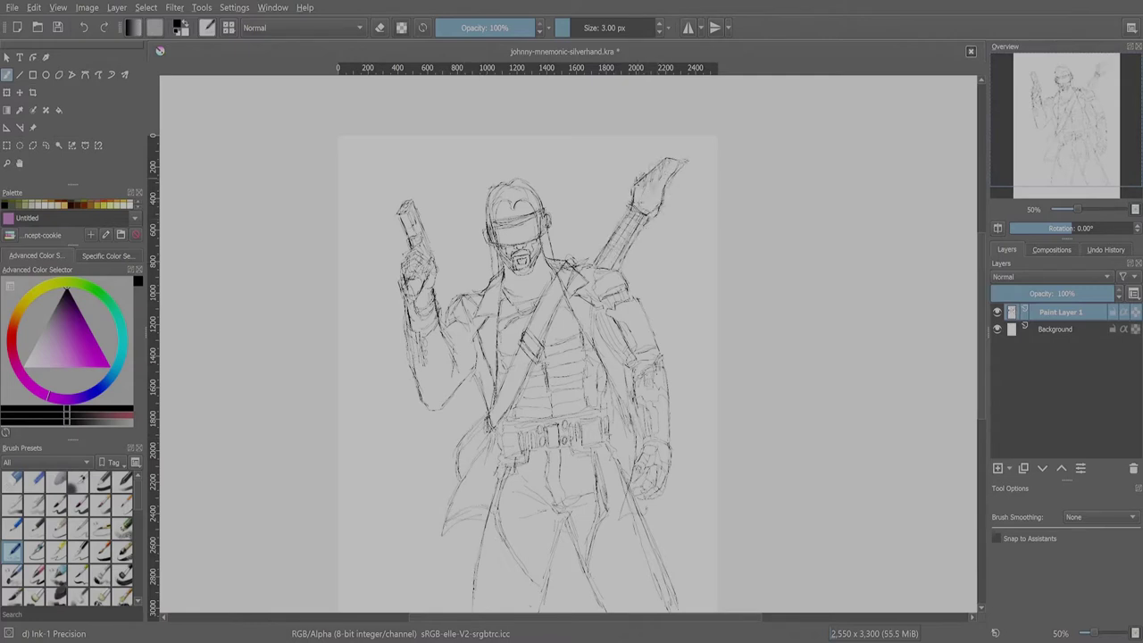
- Ink the four edges of the visor with Ink-2 Fineliner on a new layer above the locked sketch layer dimmed to 50% opacity
key(Insert)
click(34, 551)
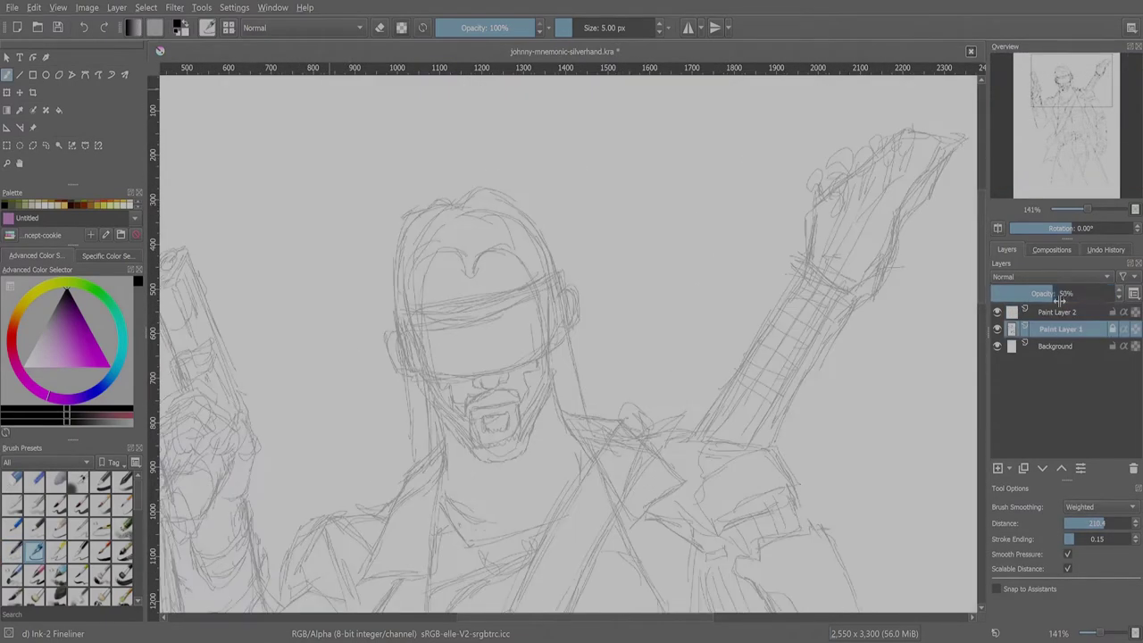
drag(394, 319, 411, 381)
drag(560, 274, 568, 337)
drag(411, 381, 568, 338)
drag(394, 318, 560, 274)
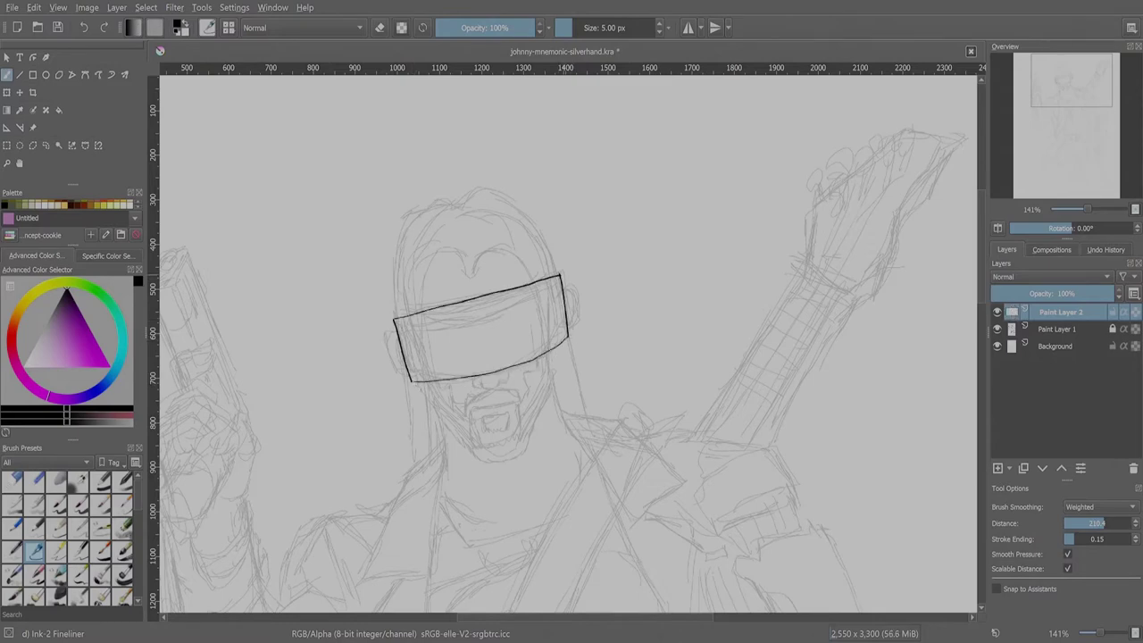
- Redraw the visor's upper edge slightly higher and ink the ears at both sides
key(ctrl+z)
drag(392, 311, 561, 275)
key(ctrl+z)
key(ctrl+z)
drag(392, 310, 561, 275)
drag(563, 282, 576, 302)
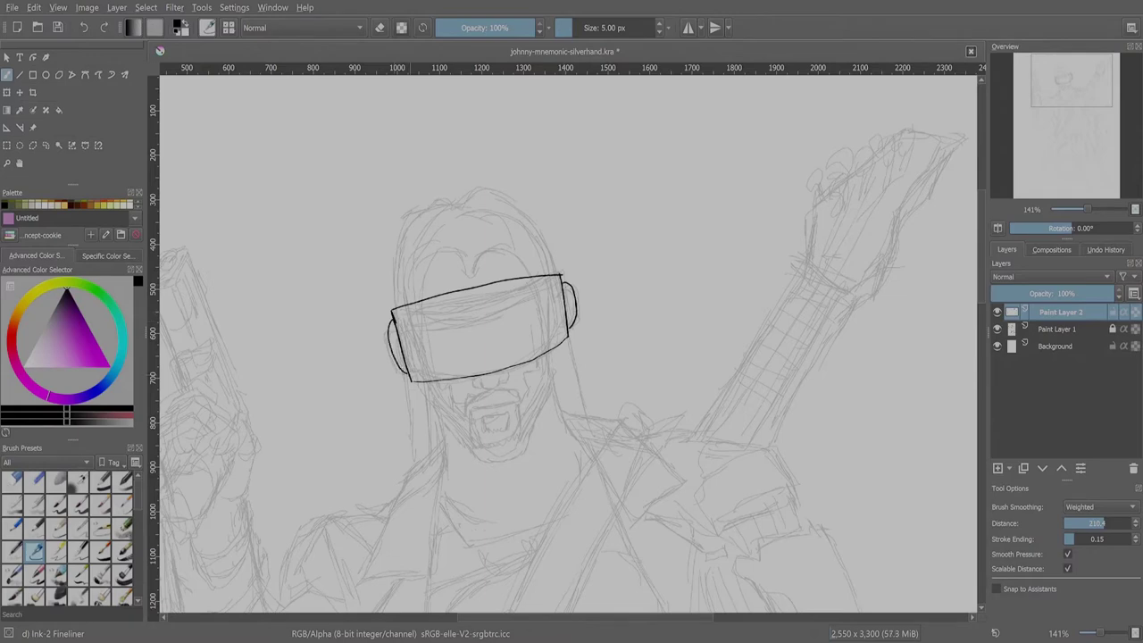
- Ink the hairline, the outer hair contour and the long strands hanging on both sides of the face
drag(458, 248, 420, 300)
mouse_move(457, 197)
mouse_down()
mouse_move(391, 308)
mouse_move(561, 275)
mouse_up()
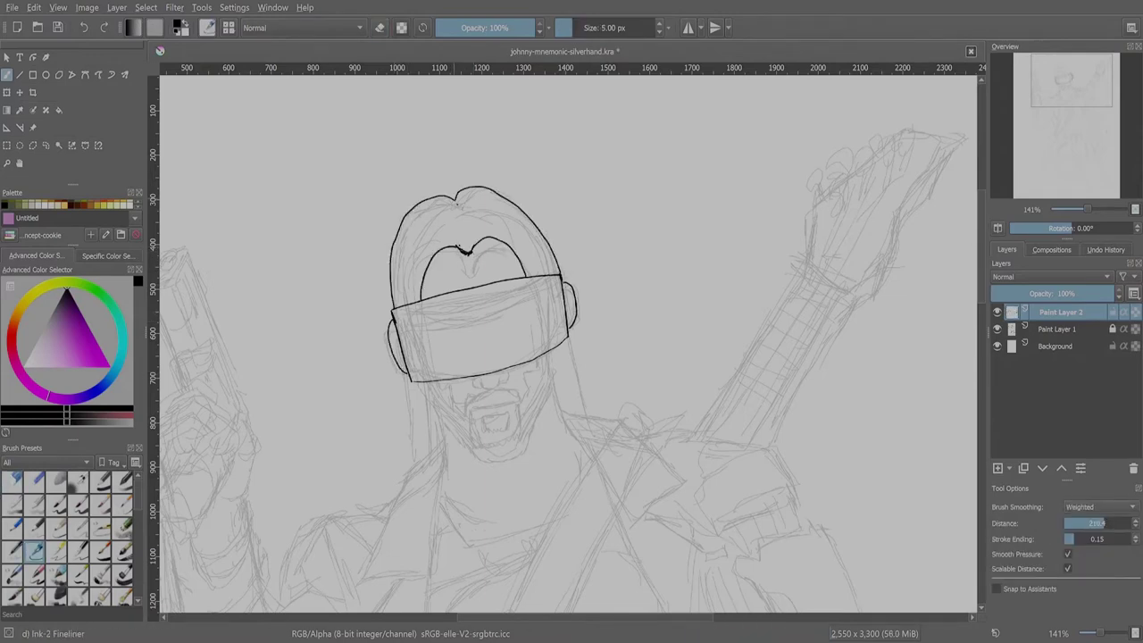
mouse_move(431, 382)
mouse_down()
mouse_move(434, 512)
mouse_move(451, 493)
mouse_up()
drag(421, 397, 431, 518)
drag(424, 411, 423, 486)
drag(407, 377, 416, 446)
drag(539, 359, 556, 478)
drag(571, 327, 604, 462)
- Ink the nose, cheek lines and moustache below the visor
key(plus)
key(plus)
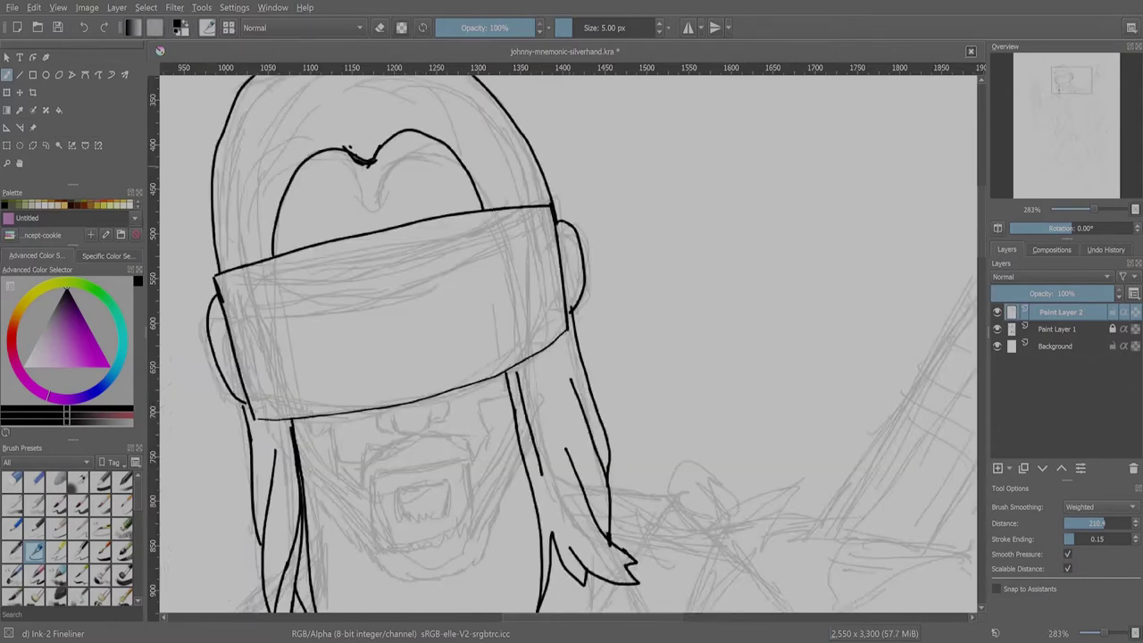
mouse_move(377, 413)
mouse_down()
mouse_move(393, 435)
mouse_move(428, 427)
mouse_move(365, 441)
mouse_up()
mouse_move(439, 397)
mouse_down()
mouse_move(467, 430)
mouse_move(366, 488)
mouse_move(364, 501)
mouse_up()
mouse_move(413, 436)
mouse_down()
mouse_move(481, 457)
mouse_move(484, 490)
mouse_up()
mouse_move(493, 402)
mouse_down()
mouse_move(482, 486)
mouse_move(506, 378)
mouse_up()
drag(368, 487, 364, 514)
mouse_move(340, 446)
mouse_down()
mouse_move(350, 493)
mouse_move(307, 420)
mouse_up()
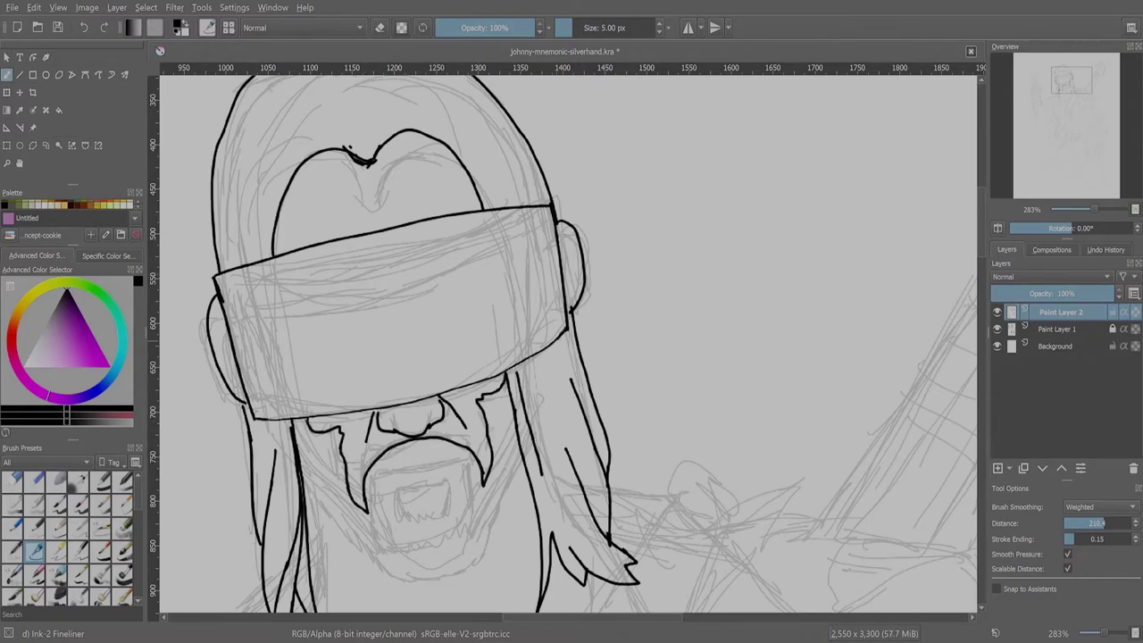
- Ink the jawline and the goatee and mouth shapes, saving the drawing
drag(302, 479, 389, 577)
mouse_move(522, 458)
mouse_down()
mouse_move(434, 580)
mouse_move(388, 583)
mouse_up()
key(ctrl+s)
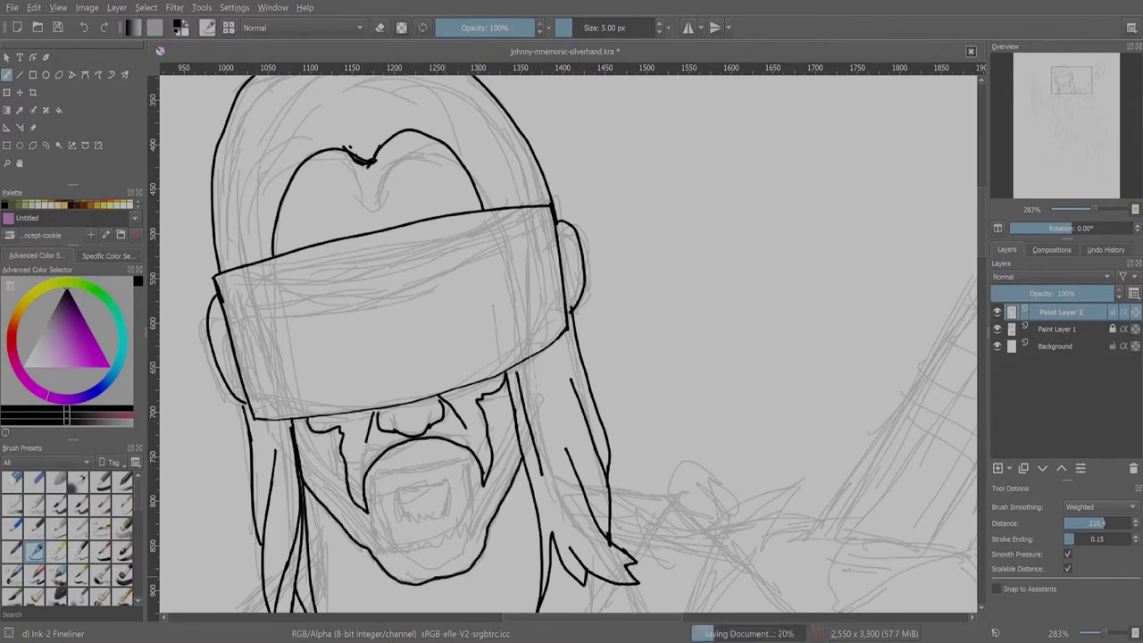
mouse_move(379, 523)
mouse_down()
mouse_move(383, 477)
mouse_move(473, 495)
mouse_move(425, 516)
mouse_up()
mouse_move(452, 478)
mouse_down()
mouse_move(426, 515)
mouse_move(471, 493)
mouse_up()
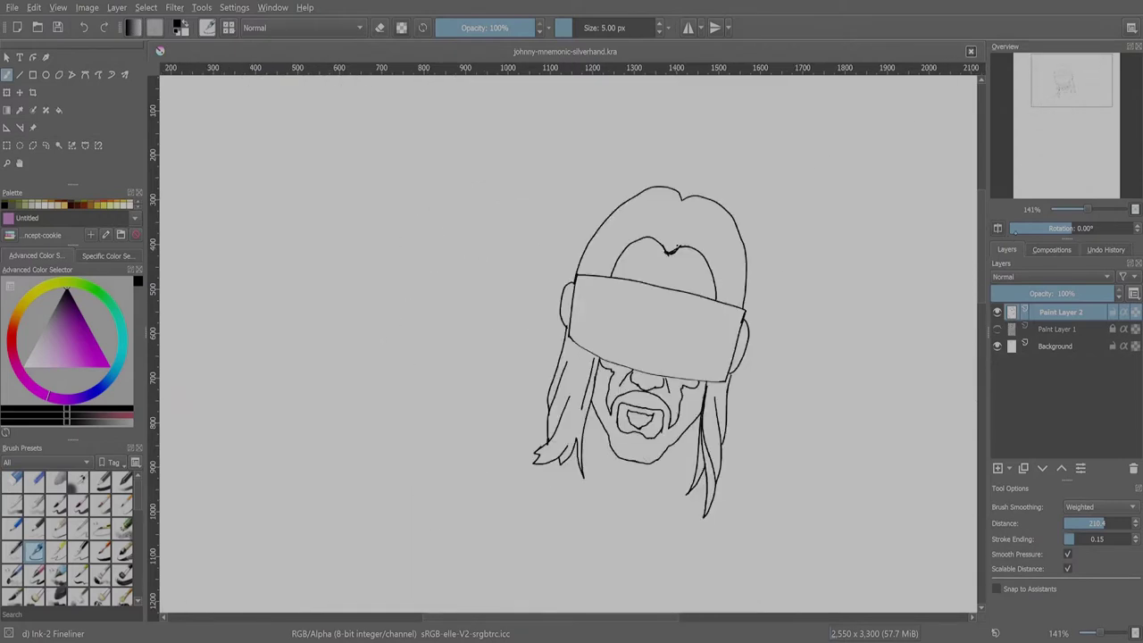
- Check the inked head in a mirrored view, clean up lines with Eraser Circle and save the drawing
key(m)
drag(389, 234, 414, 459)
key(plus)
click(11, 480)
drag(336, 159, 320, 293)
key(ctrl+s)
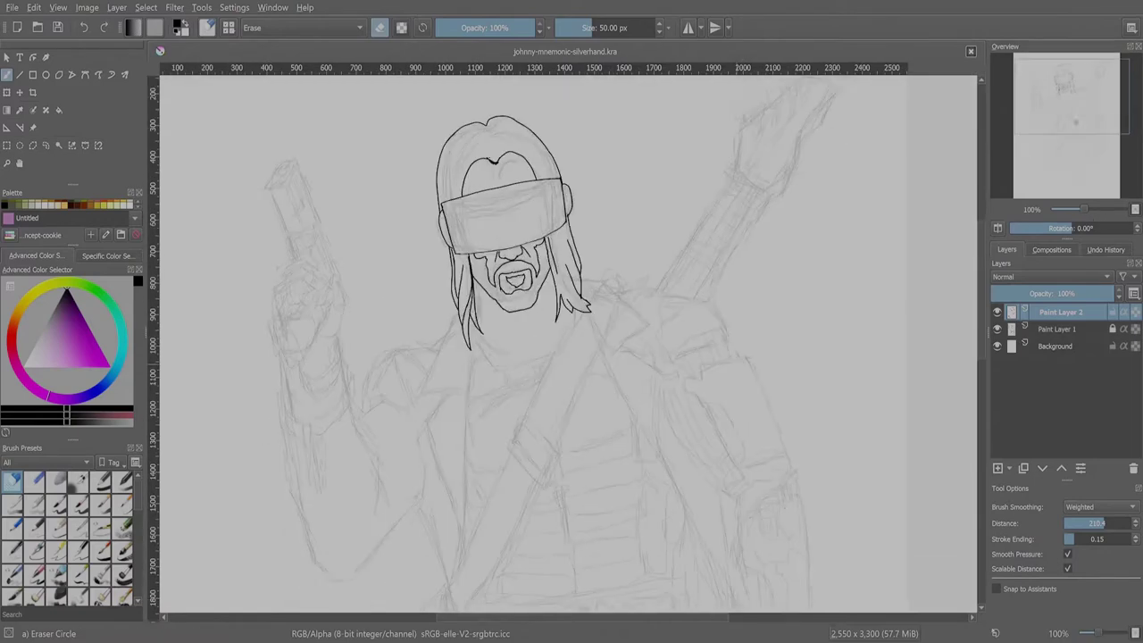
- Ink the jacket's collar and lapel edges on a new layer beneath the head line art using Ink-2 Fineliner
key(Insert)
scroll(571, 339, down, 3)
key(slash)
drag(466, 223, 450, 491)
key(plus)
key(plus)
mouse_move(493, 243)
mouse_down()
mouse_move(509, 395)
mouse_move(478, 598)
mouse_up()
scroll(500, 357, down, 3)
drag(472, 379, 488, 454)
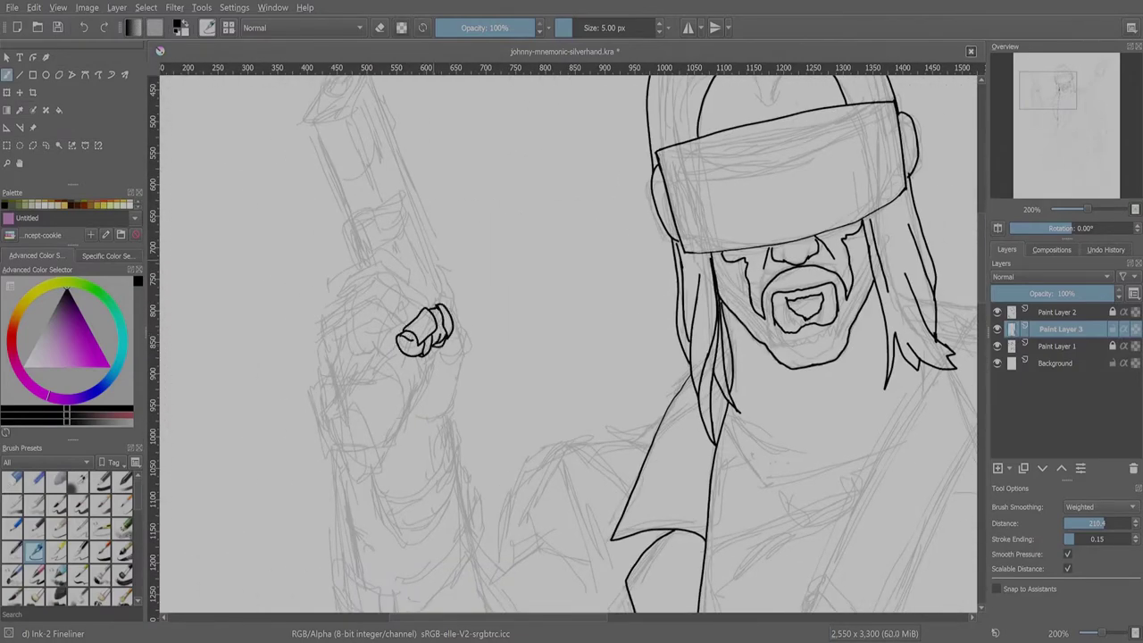
- Ink the segmented fingers, knuckles and palm contour of the hand gripping the pistol, and save the drawing
mouse_move(451, 335)
mouse_down()
mouse_move(457, 386)
mouse_move(416, 417)
mouse_up()
mouse_move(339, 328)
mouse_down()
mouse_move(343, 341)
mouse_move(397, 343)
mouse_up()
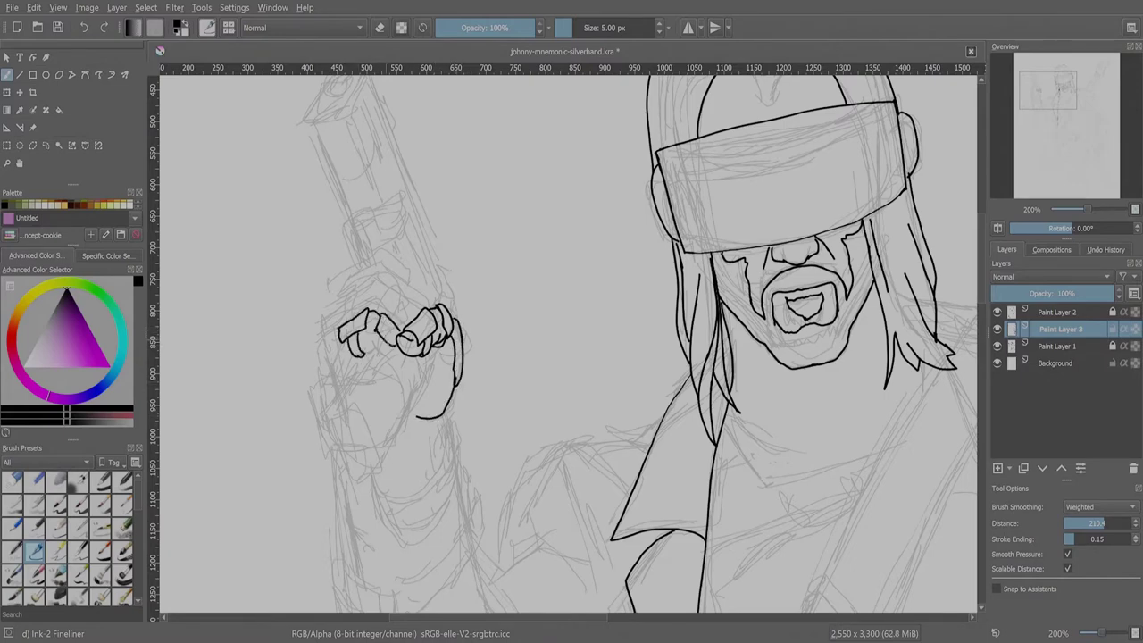
drag(339, 332, 318, 358)
mouse_move(343, 313)
mouse_down()
mouse_move(370, 300)
mouse_move(320, 348)
mouse_up()
mouse_move(326, 327)
mouse_down()
mouse_move(345, 311)
mouse_move(413, 319)
mouse_up()
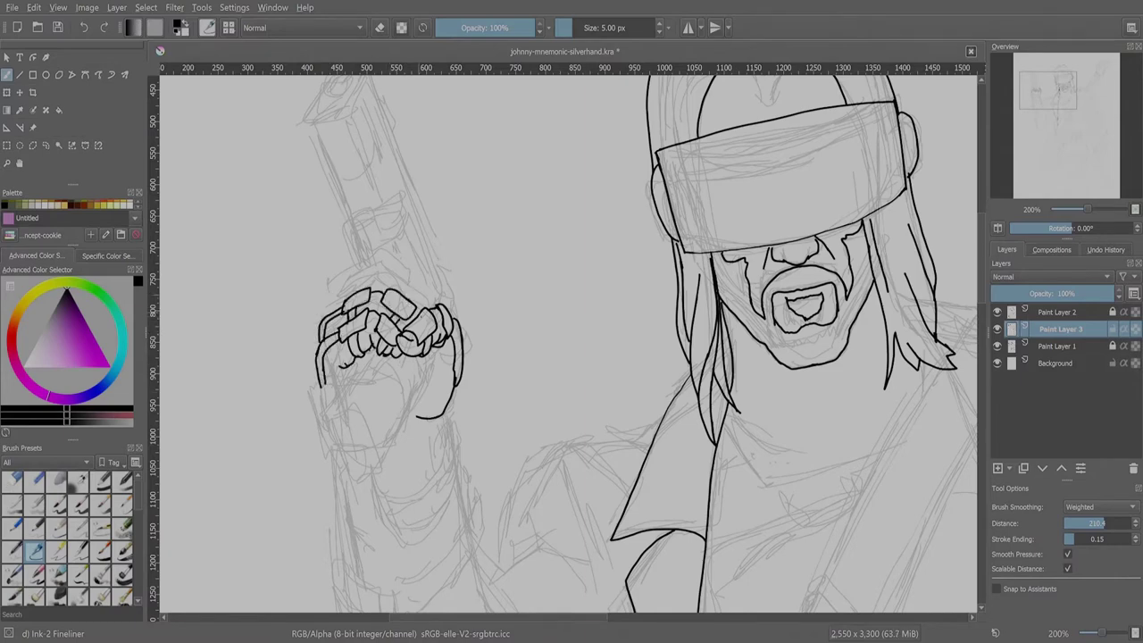
mouse_move(356, 284)
mouse_down()
mouse_move(382, 267)
mouse_move(402, 272)
mouse_up()
drag(402, 271, 421, 302)
key(ctrl+s)
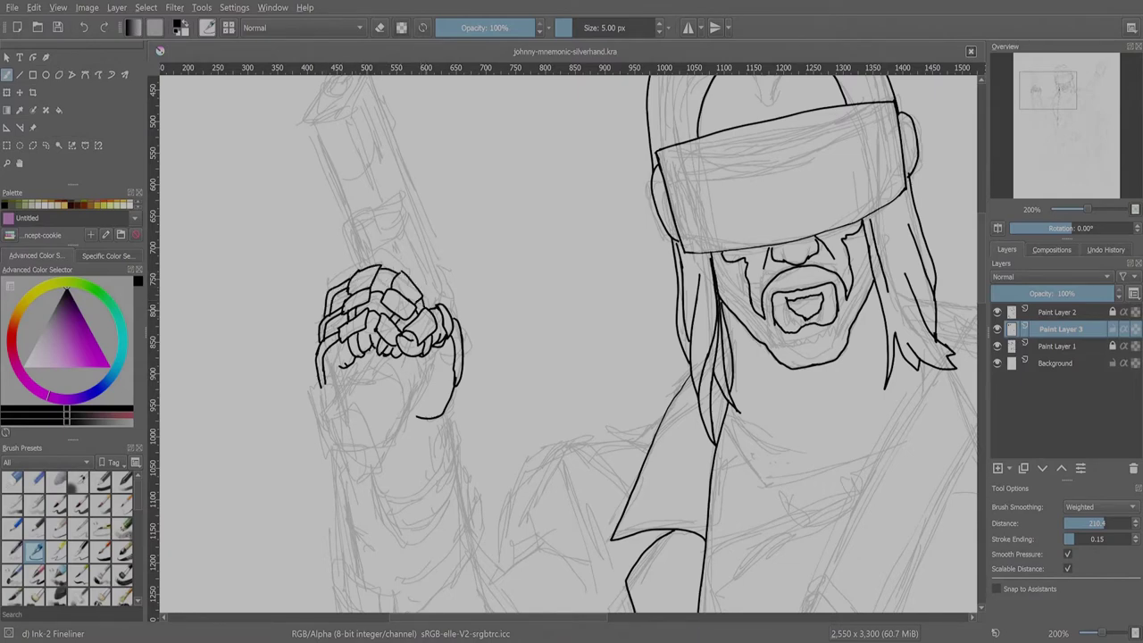
- Ink the extended trigger finger above the knuckles, undoing unwanted strokes
mouse_move(356, 213)
mouse_down()
mouse_move(363, 267)
mouse_move(381, 250)
mouse_up()
key(ctrl+z)
key(ctrl+z)
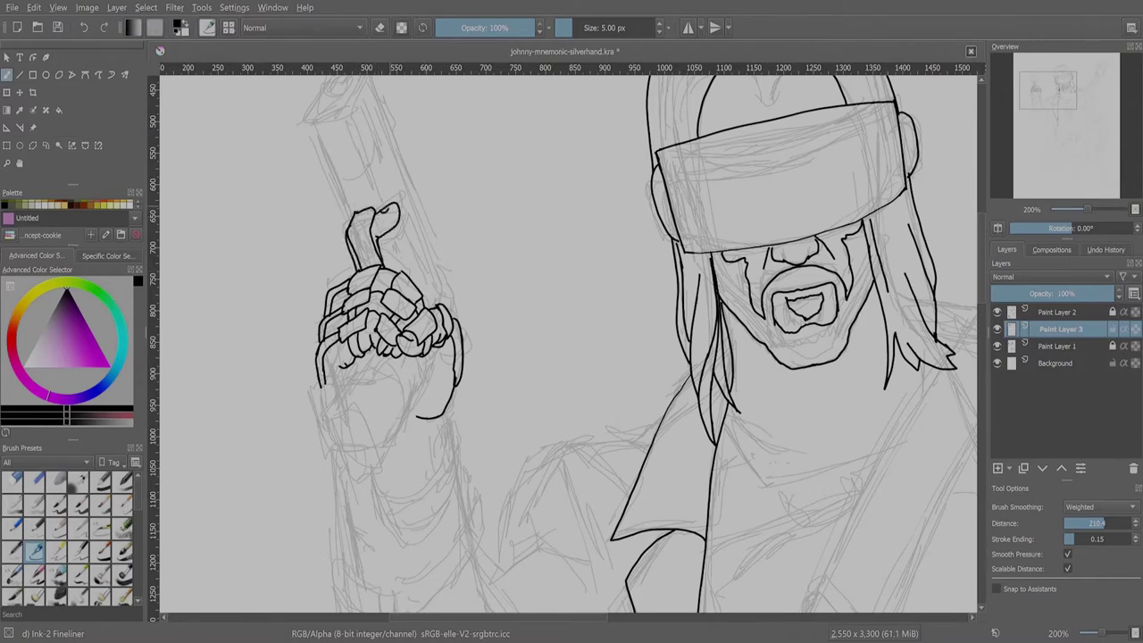
- Ink the pistol's grip below the hand and its muzzle, slide and rear details above it
mouse_move(353, 366)
mouse_down()
mouse_move(332, 394)
mouse_move(367, 472)
mouse_move(393, 465)
mouse_up()
mouse_move(343, 390)
mouse_down()
mouse_move(394, 463)
mouse_move(382, 355)
mouse_up()
scroll(571, 339, up, 3)
mouse_move(337, 317)
mouse_down()
mouse_move(323, 275)
mouse_move(366, 205)
mouse_up()
mouse_move(322, 276)
mouse_down()
mouse_move(355, 174)
mouse_move(366, 207)
mouse_move(320, 211)
mouse_move(351, 172)
mouse_move(402, 277)
mouse_move(439, 407)
mouse_move(442, 386)
mouse_up()
drag(416, 372, 414, 391)
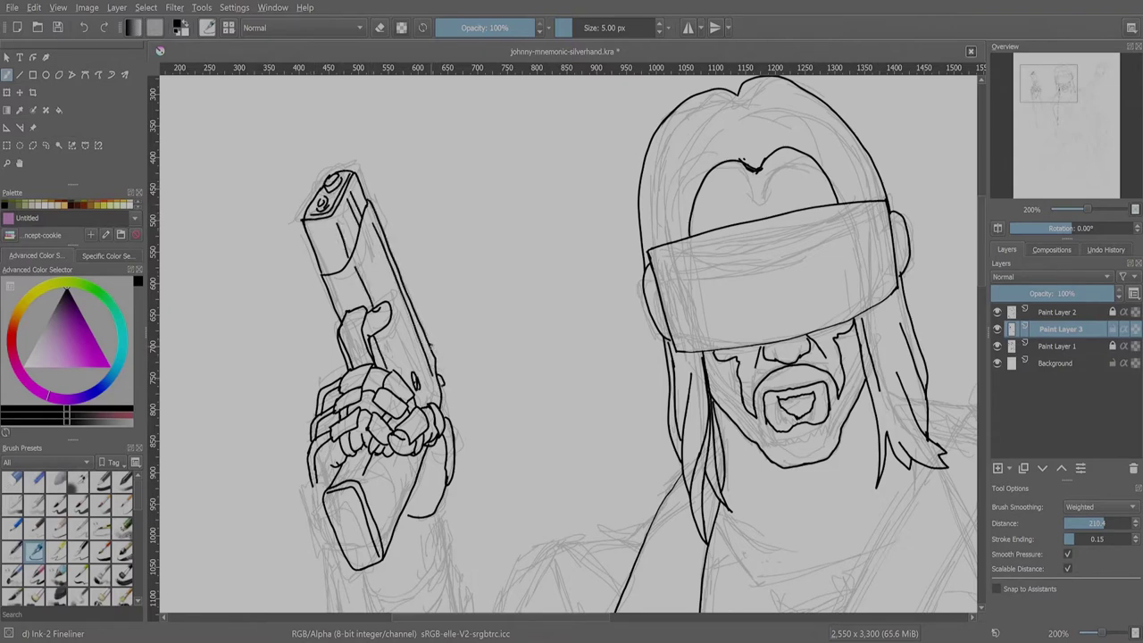
- Ink the wrist below the pistol hand and the layered, buckled glove cuff around it, undoing one unwanted stroke
mouse_move(303, 487)
mouse_down()
mouse_move(268, 308)
mouse_move(421, 246)
mouse_move(418, 288)
mouse_up()
key(ctrl+z)
drag(410, 240, 435, 316)
drag(536, 270, 541, 306)
drag(507, 287, 519, 332)
drag(495, 354, 541, 341)
drag(540, 295, 514, 391)
drag(466, 327, 482, 389)
mouse_move(471, 348)
mouse_down()
mouse_move(490, 409)
mouse_move(553, 382)
mouse_up()
drag(548, 323, 565, 390)
- Ink the jacket sleeve's opening on the raised pistol arm, with its narrow slit and row of oval buttons
drag(563, 395, 491, 491)
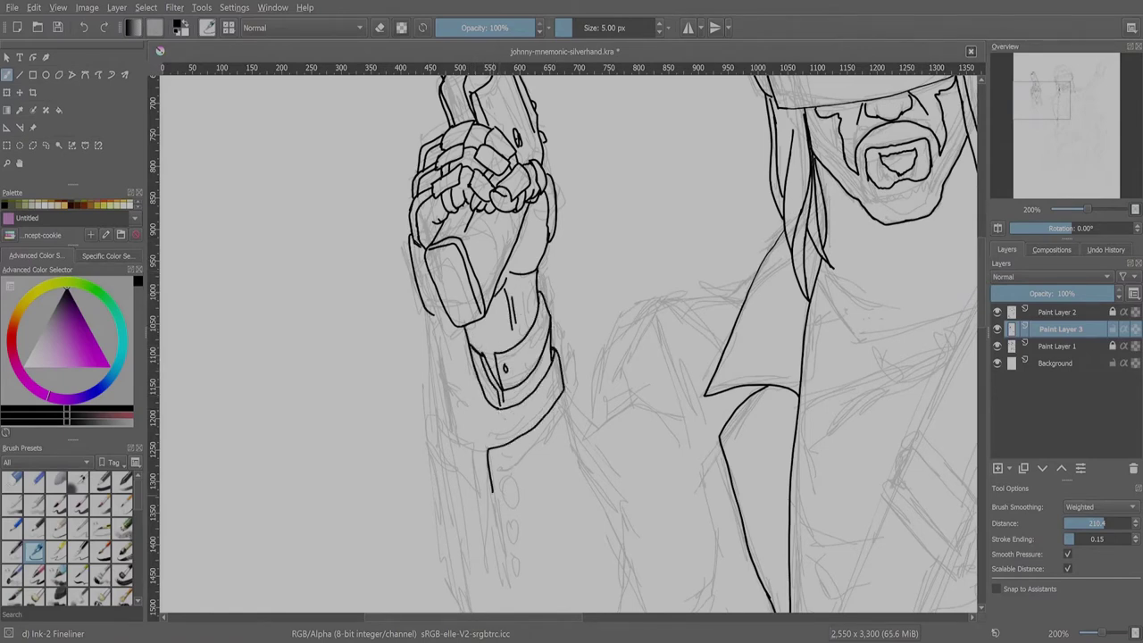
drag(465, 325, 437, 427)
mouse_move(446, 366)
mouse_down()
mouse_move(450, 435)
mouse_move(497, 586)
mouse_up()
drag(484, 450, 497, 574)
drag(431, 411, 481, 497)
key(ctrl+z)
scroll(569, 340, down, 4)
drag(425, 273, 460, 413)
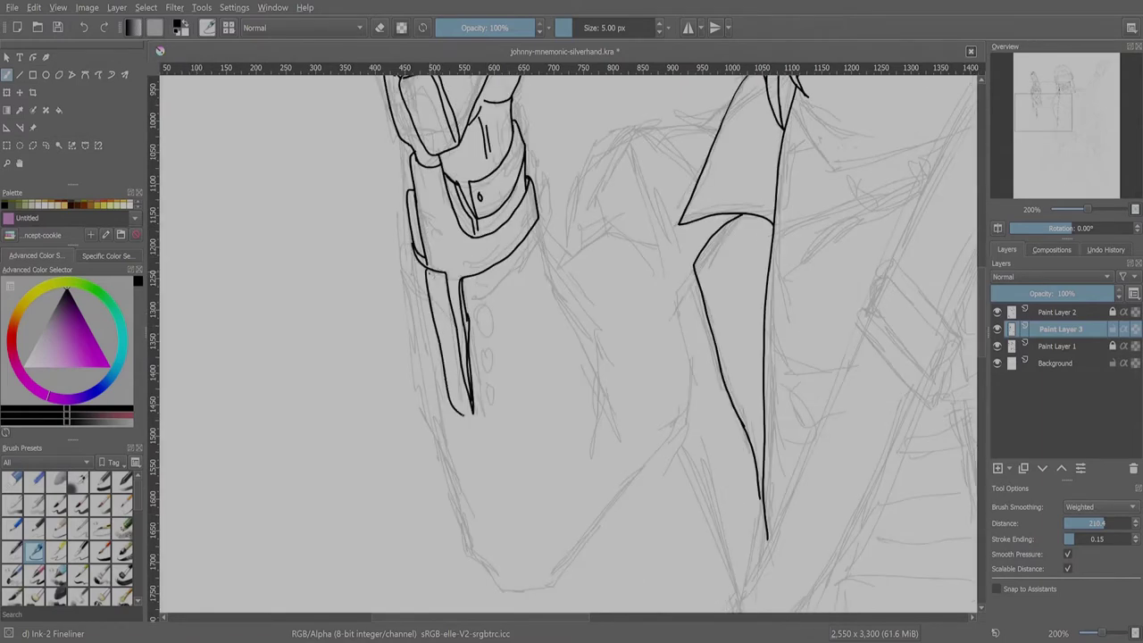
drag(434, 295, 442, 317)
drag(445, 336, 461, 393)
- Ink the jacket sleeve's forearm, bent elbow, upper arm and shoulder contours with their fabric folds
mouse_move(416, 243)
mouse_down()
mouse_move(407, 270)
mouse_move(572, 542)
mouse_move(591, 532)
mouse_up()
drag(539, 211, 568, 403)
drag(577, 341, 546, 463)
drag(618, 463, 583, 547)
drag(686, 284, 617, 495)
mouse_move(730, 104)
mouse_down()
mouse_move(648, 131)
mouse_move(680, 289)
mouse_up()
mouse_move(616, 132)
mouse_down()
mouse_move(566, 177)
mouse_move(551, 284)
mouse_up()
drag(559, 271, 610, 261)
- Ink the coat below the pistol arm, with its long waist edge, pointed flared tail and curved outer fold
scroll(569, 340, right, 5)
scroll(569, 340, down, 4)
drag(563, 361, 531, 524)
key(ctrl+z)
scroll(569, 339, down, 4)
mouse_move(563, 214)
mouse_down()
mouse_move(478, 470)
mouse_move(434, 542)
mouse_up()
drag(468, 102, 549, 300)
scroll(569, 340, down, 5)
drag(454, 301, 370, 536)
drag(369, 536, 536, 467)
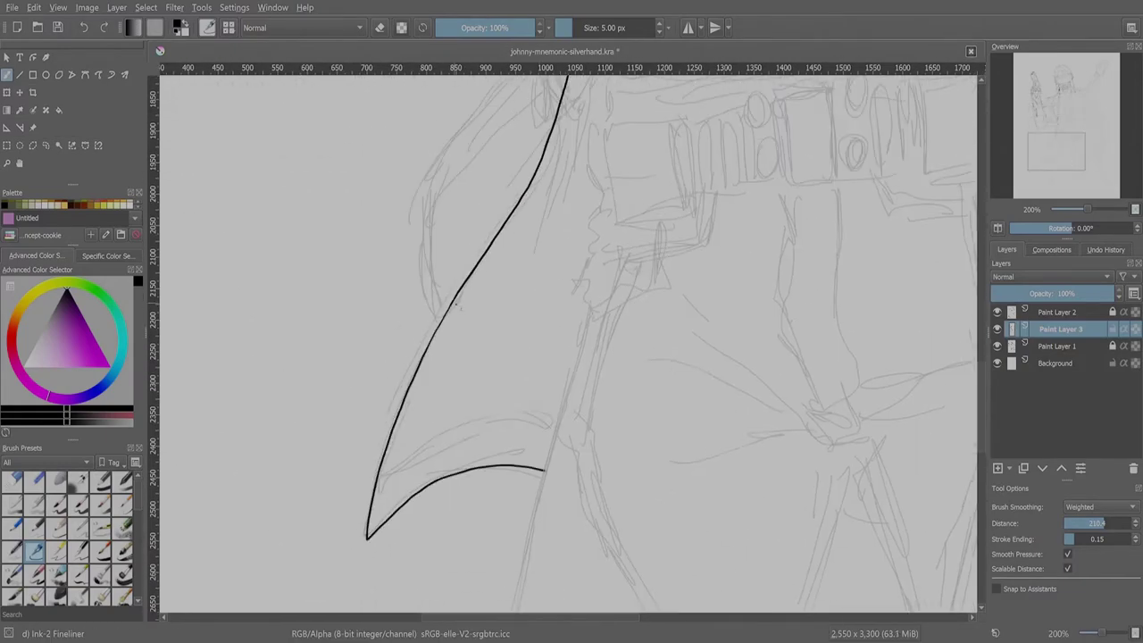
scroll(569, 339, up, 4)
drag(582, 195, 471, 479)
- Ink the collar, lapel and front opening edge of the coat on the mechanical arm's side
scroll(569, 339, up, 5)
scroll(569, 340, down, 4)
scroll(569, 339, up, 3)
scroll(569, 339, right, 2)
drag(454, 138, 648, 516)
mouse_move(453, 138)
mouse_down()
mouse_move(495, 150)
mouse_move(575, 213)
mouse_up()
mouse_move(569, 227)
mouse_down()
mouse_move(525, 261)
mouse_move(625, 457)
mouse_up()
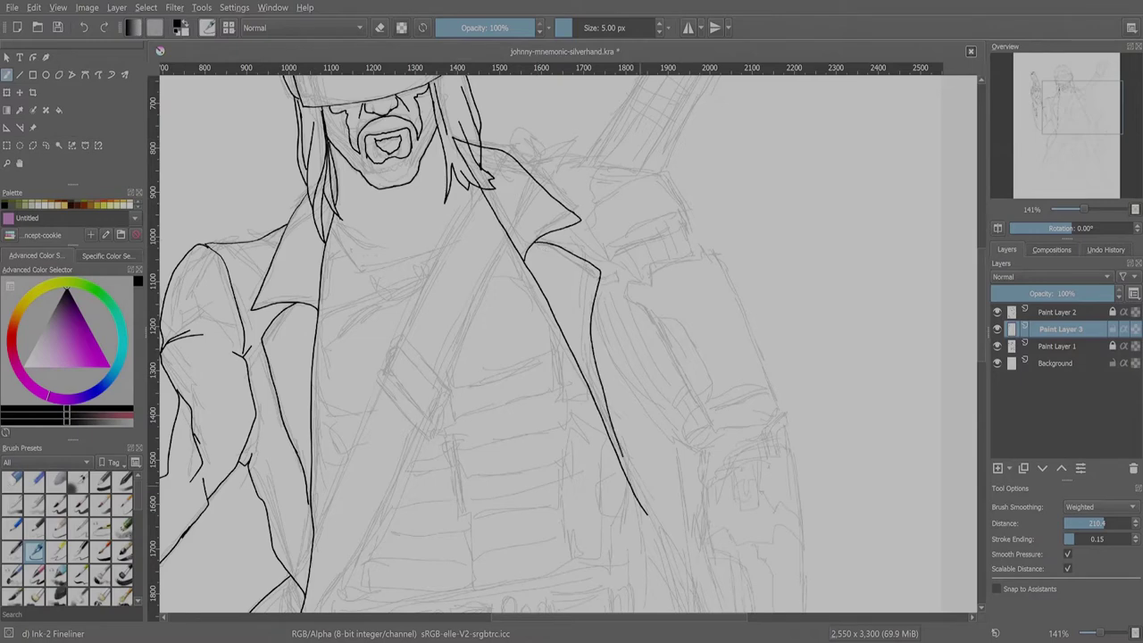
- Ink the coat's shoulder line and the jagged torn sleeve edge above the mechanical arm
drag(553, 268, 421, 420)
mouse_move(386, 314)
mouse_down()
mouse_move(460, 343)
mouse_move(471, 443)
mouse_up()
drag(444, 295, 455, 284)
drag(480, 303, 483, 377)
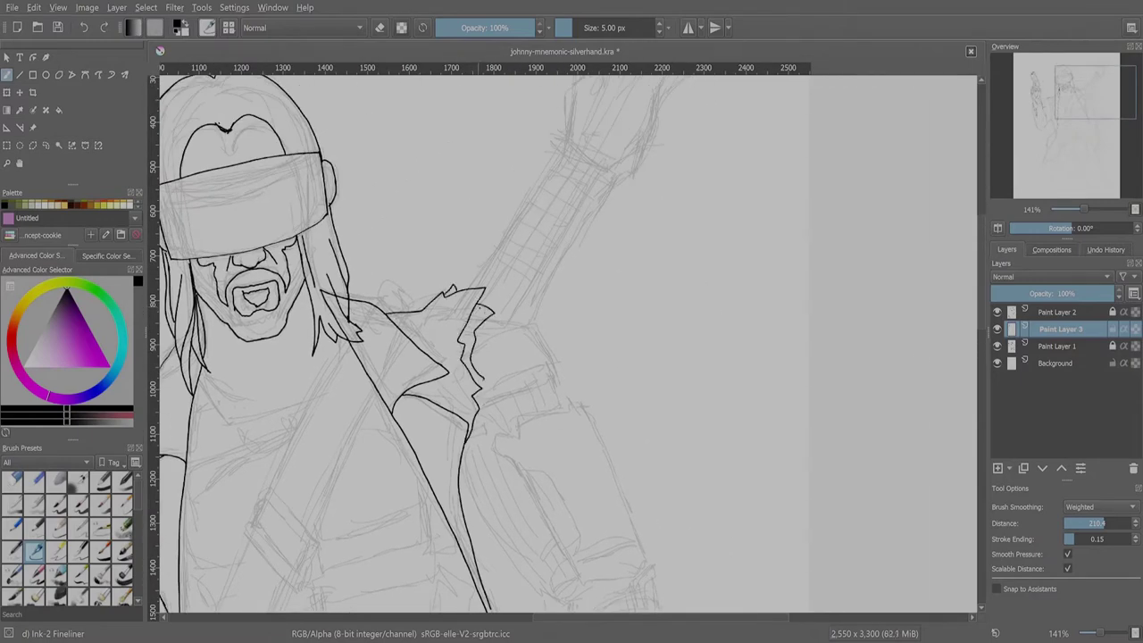
drag(490, 320, 507, 330)
drag(493, 334, 475, 350)
- Ink the mechanical arm's shoulder cap and the joint plate beneath it with two small bolts
key(plus)
mouse_move(446, 409)
mouse_down()
mouse_move(475, 399)
mouse_move(522, 317)
mouse_up()
drag(557, 375, 568, 425)
drag(457, 418, 486, 460)
click(466, 414)
click(485, 449)
- Ink the parallel ribs below the shoulder cap and the outer contour of the mechanical upper arm
mouse_move(506, 384)
mouse_down()
mouse_move(527, 440)
mouse_move(535, 436)
mouse_up()
drag(525, 376, 546, 434)
drag(536, 371, 561, 427)
mouse_move(494, 451)
mouse_down()
mouse_move(495, 472)
mouse_move(586, 434)
mouse_move(621, 209)
mouse_move(732, 436)
mouse_up()
key(ctrl+z)
key(e)
key(e)
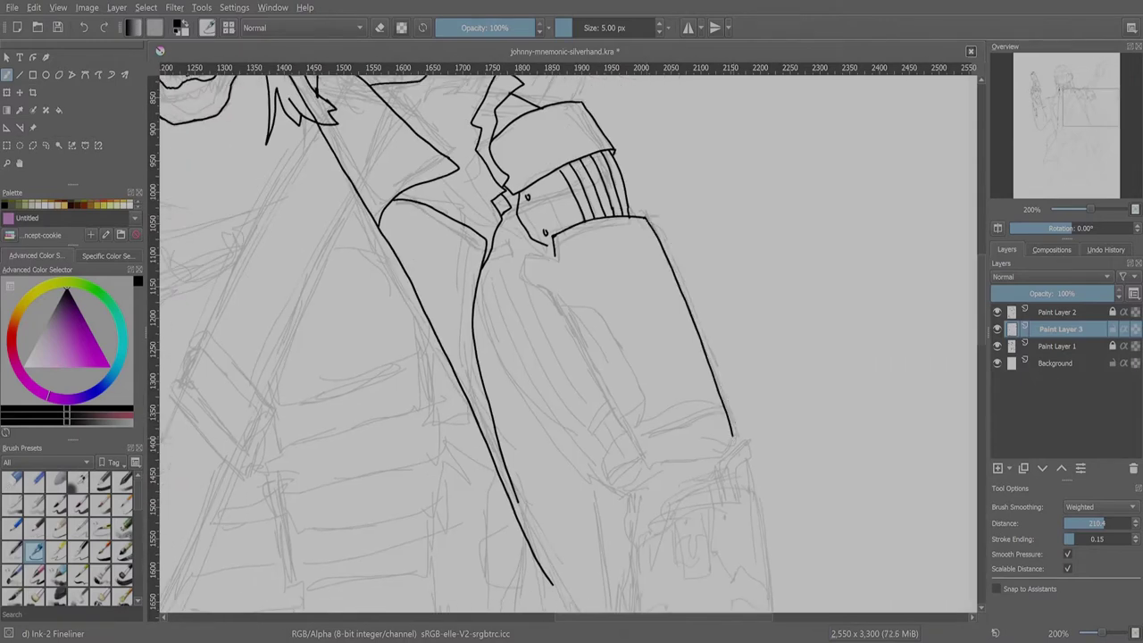
- Ink the mechanical upper arm's armour plate, elbow band and clasps, and the long cables running along its inner side
mouse_move(520, 278)
mouse_down()
mouse_move(605, 387)
mouse_move(711, 450)
mouse_up()
drag(605, 404, 591, 435)
mouse_move(625, 433)
mouse_down()
mouse_move(615, 450)
mouse_move(637, 458)
mouse_up()
mouse_move(565, 307)
mouse_down()
mouse_move(618, 346)
mouse_move(639, 423)
mouse_move(727, 416)
mouse_up()
drag(553, 300, 596, 418)
drag(484, 286, 625, 490)
mouse_move(493, 259)
mouse_down()
mouse_move(543, 396)
mouse_move(607, 477)
mouse_up()
drag(506, 255, 603, 450)
drag(531, 286, 566, 359)
scroll(568, 344, down, 5)
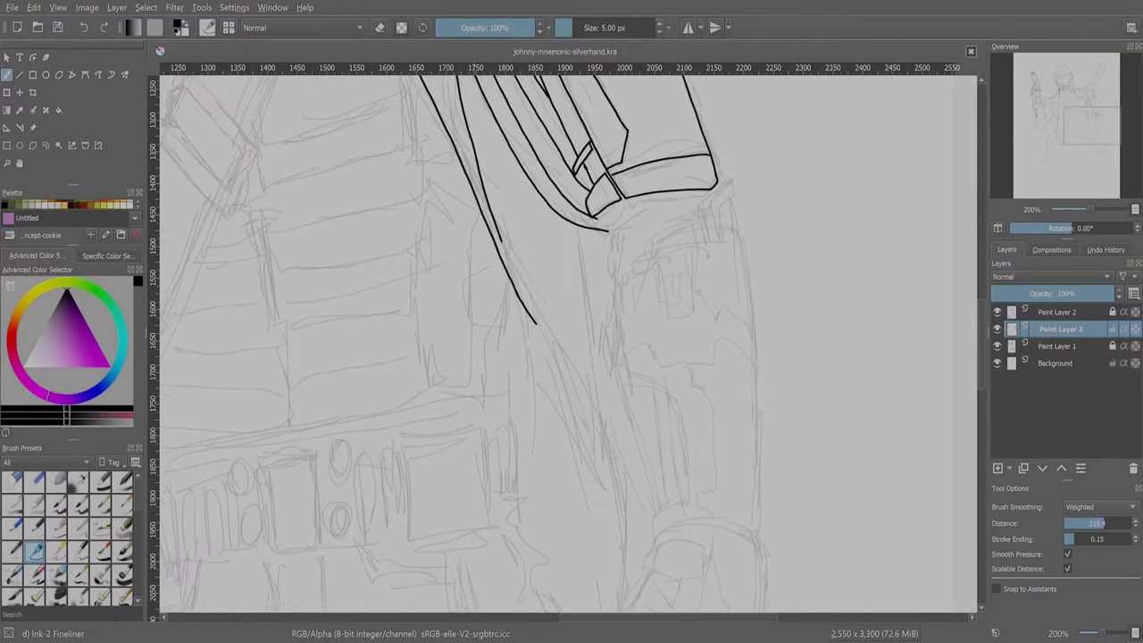
- Ink the mechanical forearm's outer contour and upper armour plate, with its jagged lower edge and notched square inset
drag(654, 240, 749, 233)
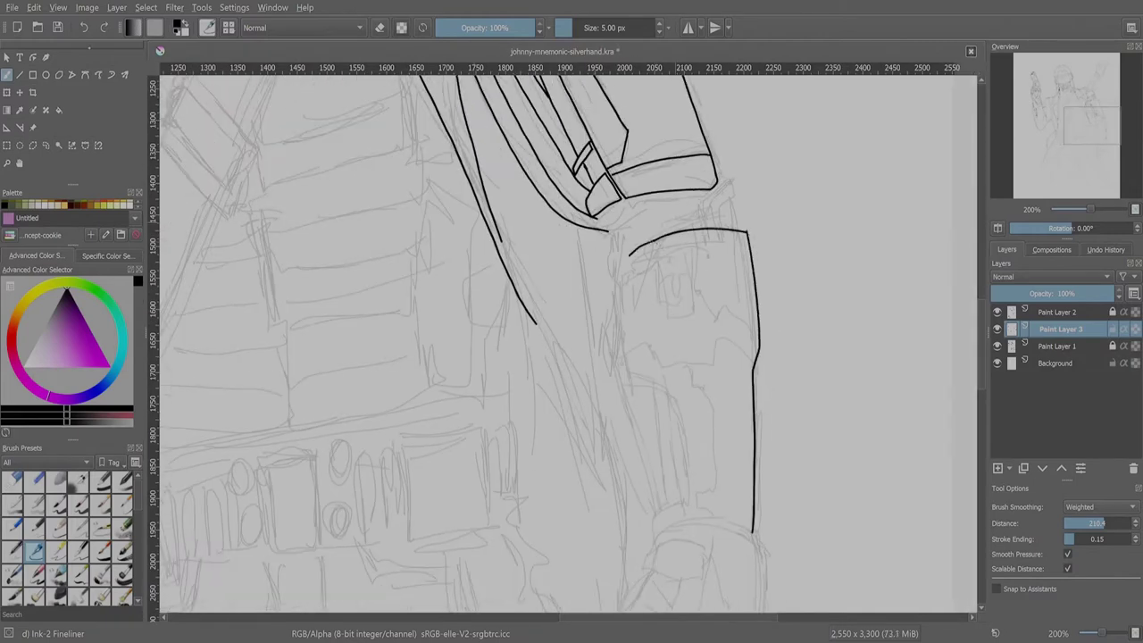
drag(622, 273, 623, 343)
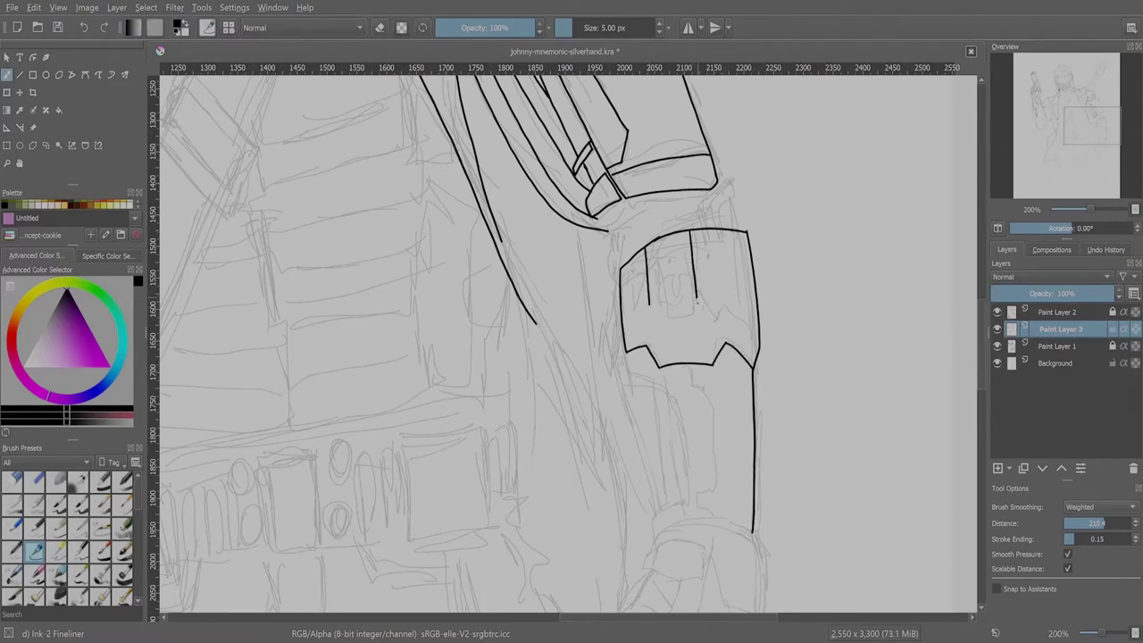
drag(646, 261, 689, 244)
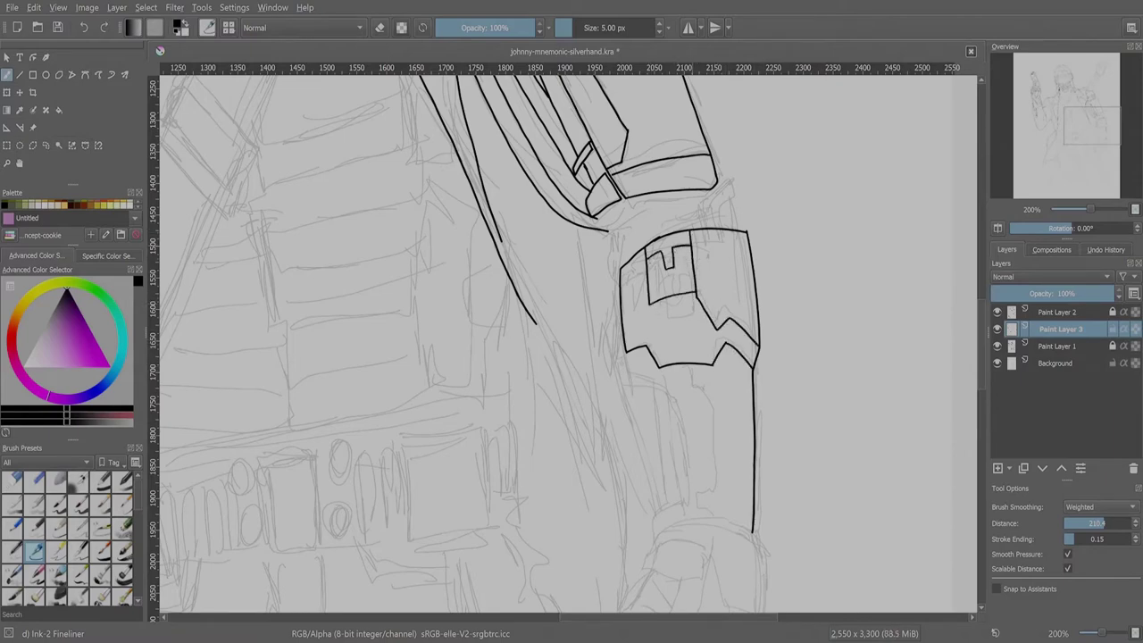
- Ink the lower forearm's inner contour, stepped panel line and wrist edge below the armour plate
mouse_move(634, 350)
mouse_down()
mouse_move(662, 393)
mouse_move(681, 496)
mouse_up()
drag(659, 534, 727, 516)
key(ctrl+z)
drag(703, 390, 702, 494)
click(674, 371)
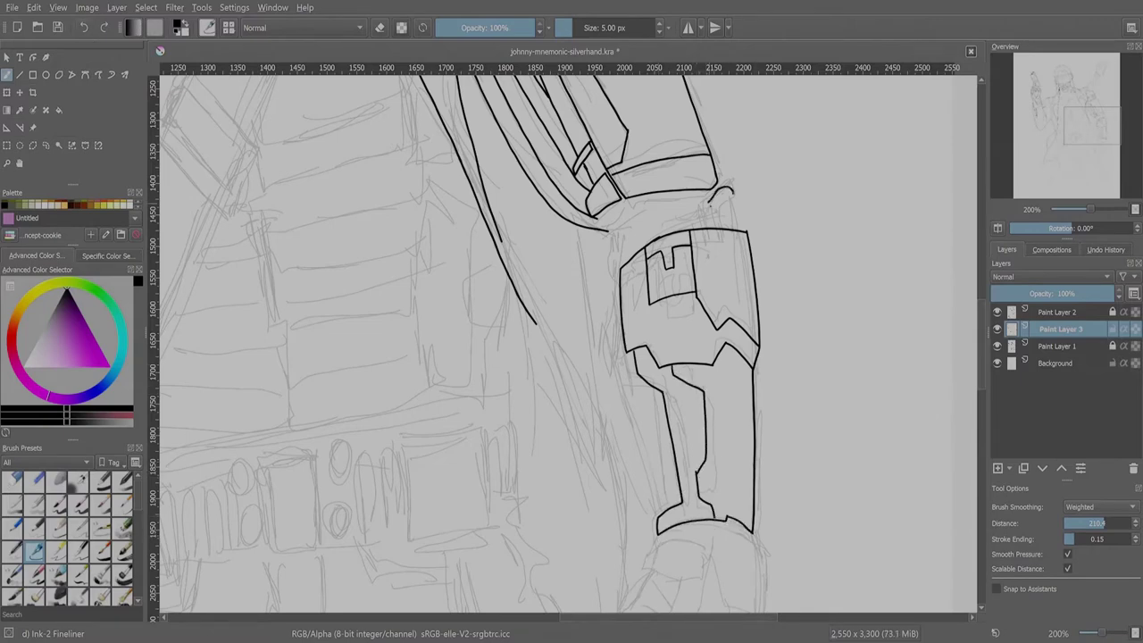
- Ink the bundled cables and looped tubes at the mechanical elbow between the upper arm and forearm plate
drag(724, 228, 735, 228)
mouse_move(627, 261)
mouse_down()
mouse_move(641, 196)
mouse_move(693, 227)
mouse_up()
drag(649, 221, 635, 252)
drag(666, 193, 652, 239)
drag(655, 196, 598, 284)
drag(620, 234, 607, 268)
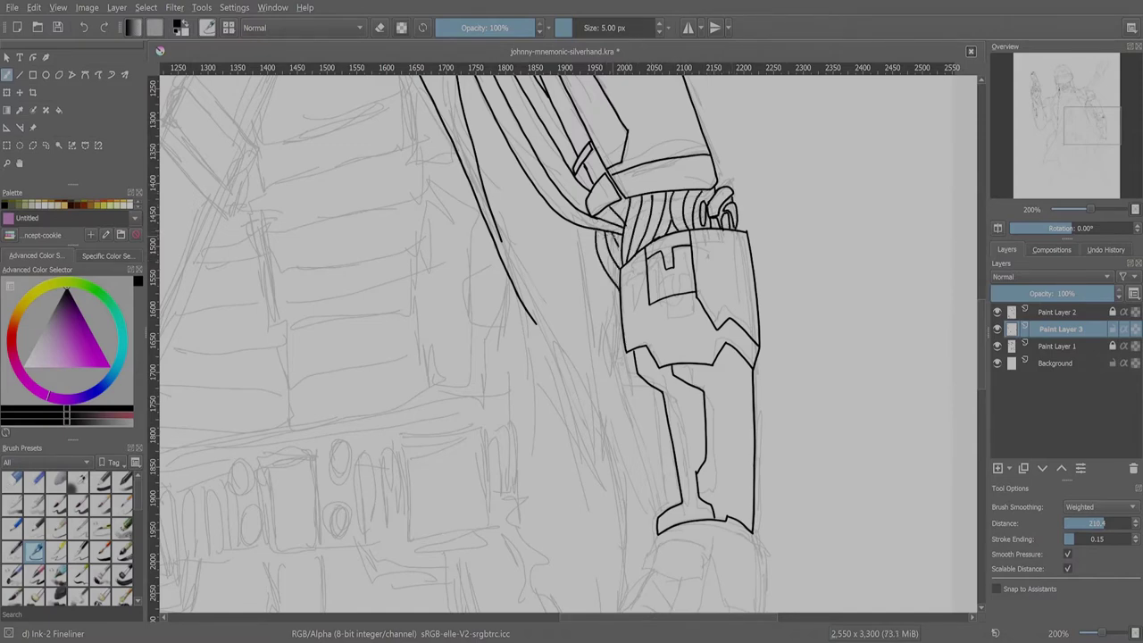
- Ink the cables along the lower forearm and the mechanical hand's wrist, thumb base and palm plates
mouse_move(623, 342)
mouse_down()
mouse_move(661, 513)
mouse_move(670, 508)
mouse_up()
mouse_move(648, 382)
mouse_down()
mouse_move(677, 490)
mouse_move(713, 342)
mouse_move(755, 281)
mouse_up()
drag(779, 334, 766, 386)
drag(725, 345, 786, 319)
drag(793, 327, 776, 402)
drag(775, 402, 845, 350)
drag(798, 319, 816, 407)
drag(814, 401, 822, 413)
- Ink the mechanical hand's thumb joint and tip and its curled, segmented fingers
drag(761, 386, 741, 427)
drag(724, 406, 731, 435)
drag(764, 391, 745, 460)
mouse_move(774, 425)
mouse_down()
mouse_move(754, 511)
mouse_move(775, 493)
mouse_move(766, 480)
mouse_move(741, 508)
mouse_up()
mouse_move(719, 517)
mouse_down()
mouse_move(741, 515)
mouse_move(712, 537)
mouse_up()
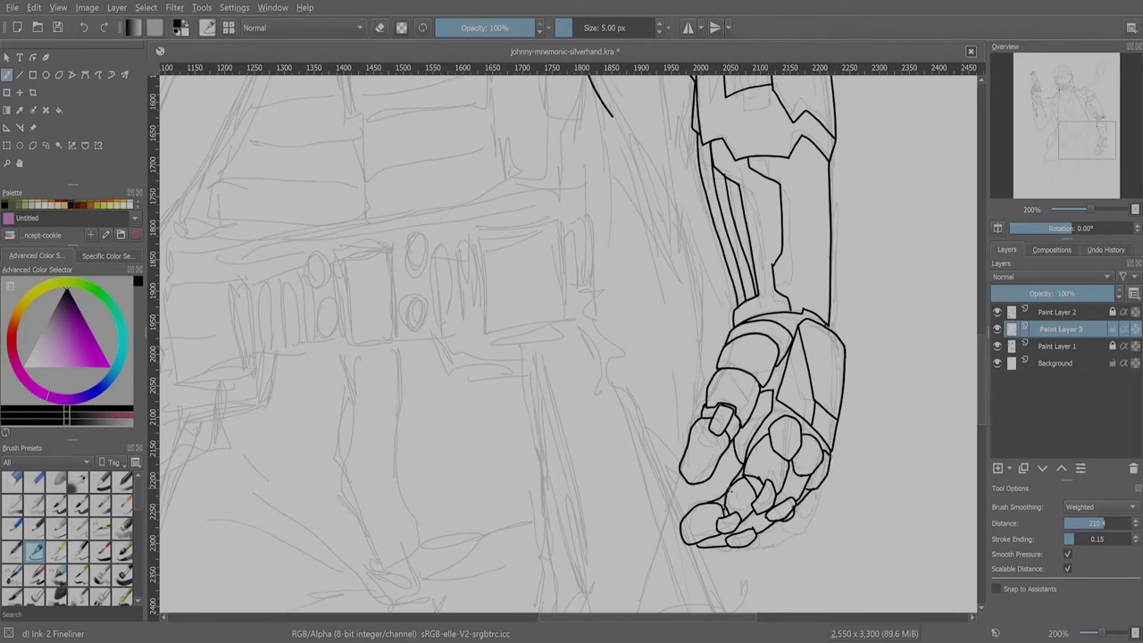
- Extend the coat's front edge down beside the mechanical arm and ink the coat edge behind the forearm
scroll(569, 343, down, 4)
scroll(569, 344, down, 3)
scroll(569, 344, up, 3)
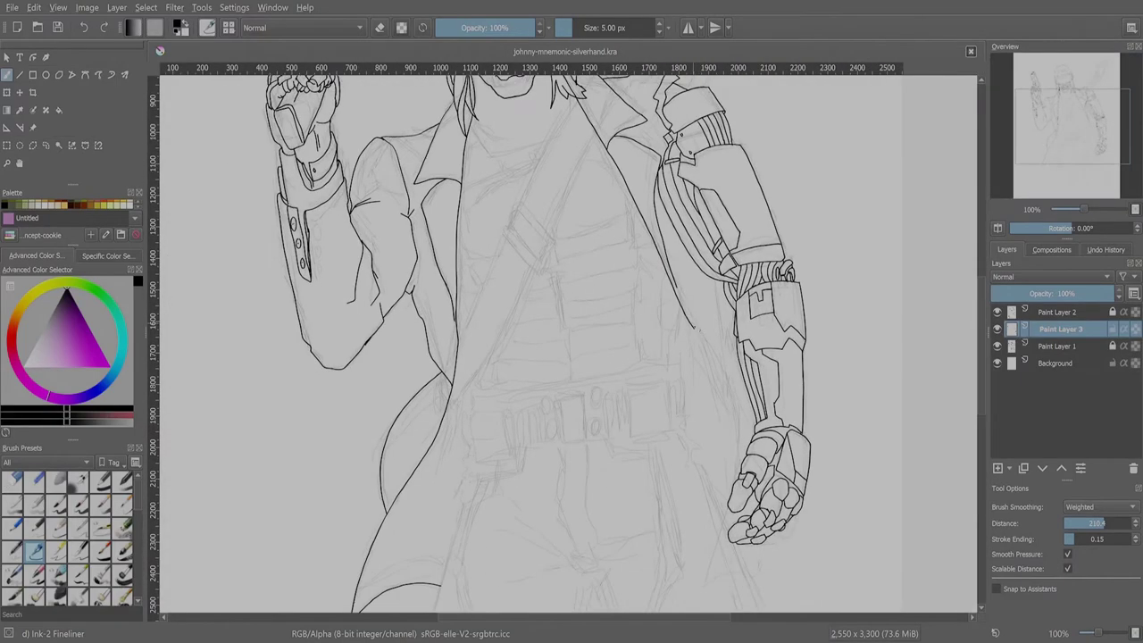
scroll(739, 278, up, 3)
key(/)
key(e)
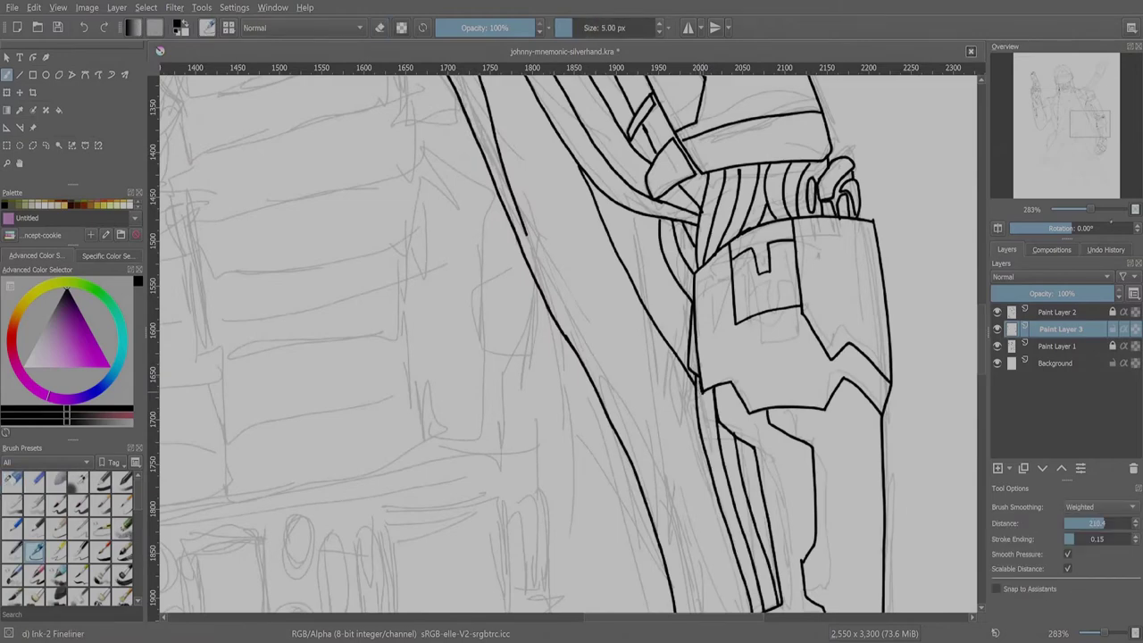
- Ink the neckline, the small strap beneath it, and the upper chest panels of the vest
scroll(569, 344, down, 3)
scroll(569, 344, up, 1)
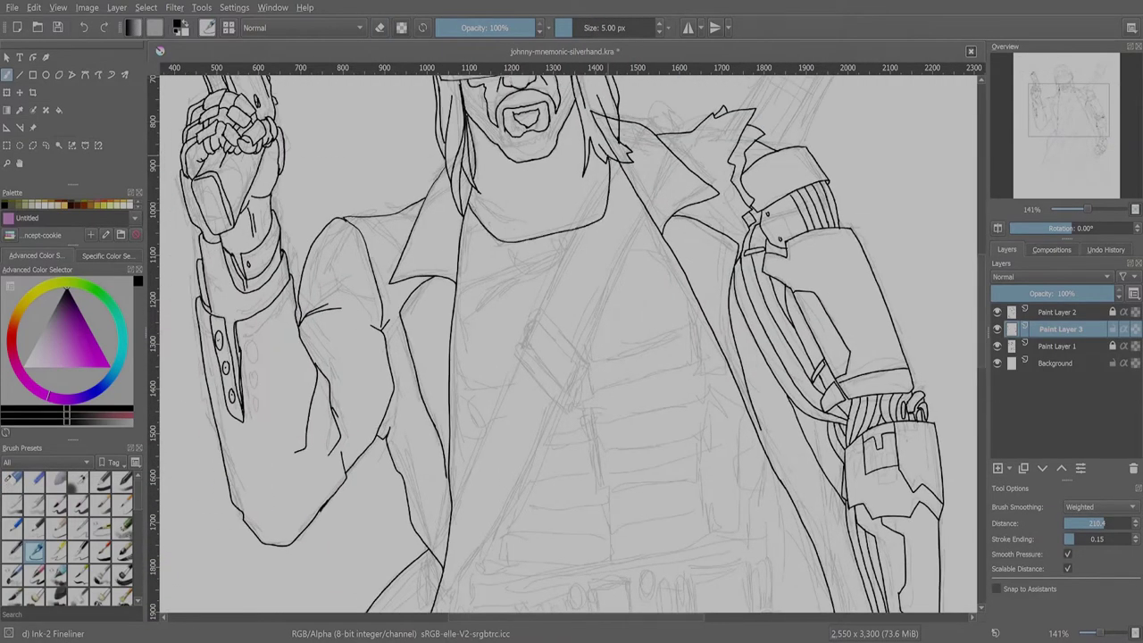
drag(508, 246, 555, 241)
drag(557, 239, 598, 241)
mouse_move(458, 307)
mouse_down()
mouse_move(534, 380)
mouse_move(566, 248)
mouse_up()
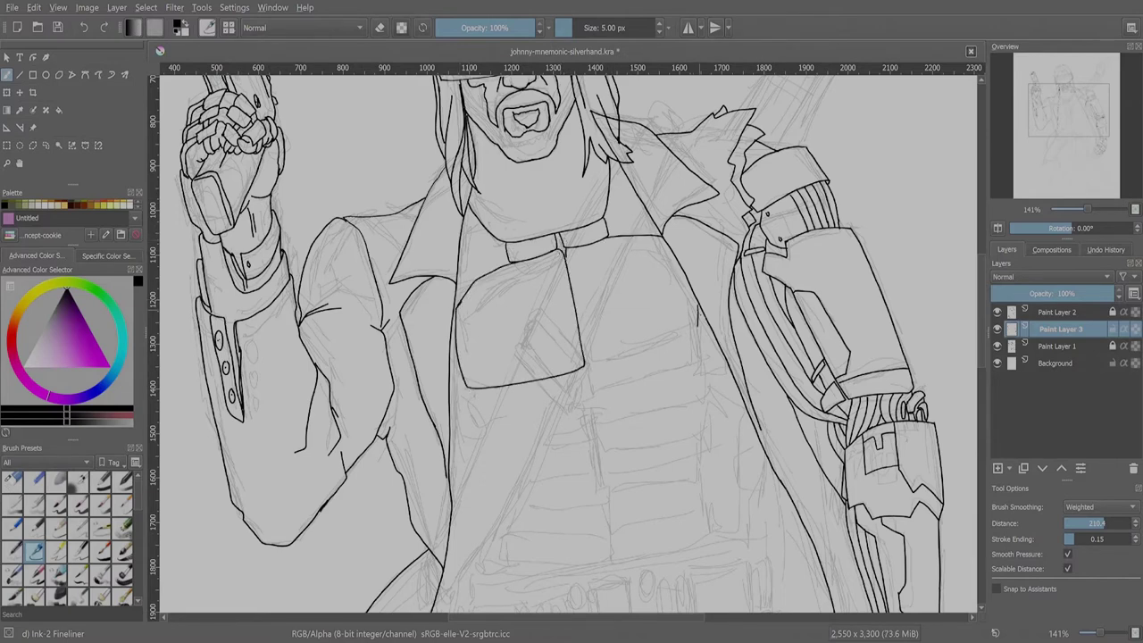
key(ctrl+z)
- Ink the lower edge of the second chest panel and the band beneath both panels, undoing an unwanted stroke
drag(586, 368, 698, 333)
drag(534, 404, 691, 364)
mouse_move(457, 427)
mouse_down()
mouse_move(593, 418)
mouse_move(720, 366)
mouse_up()
key(ctrl+z)
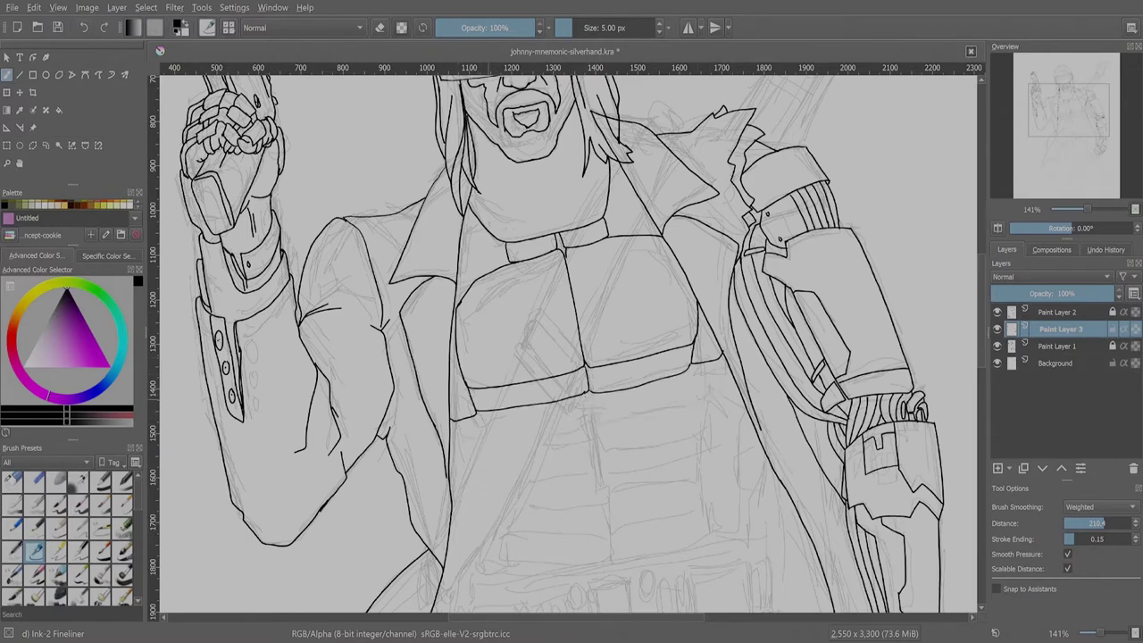
- Ink the vest's lower chest seam and the side panel and strap near the mechanical arm, undoing failed strokes
mouse_move(457, 426)
mouse_down()
mouse_move(720, 366)
mouse_move(740, 535)
mouse_up()
drag(692, 375, 688, 543)
key(ctrl+z)
key(ctrl+z)
drag(694, 377, 736, 539)
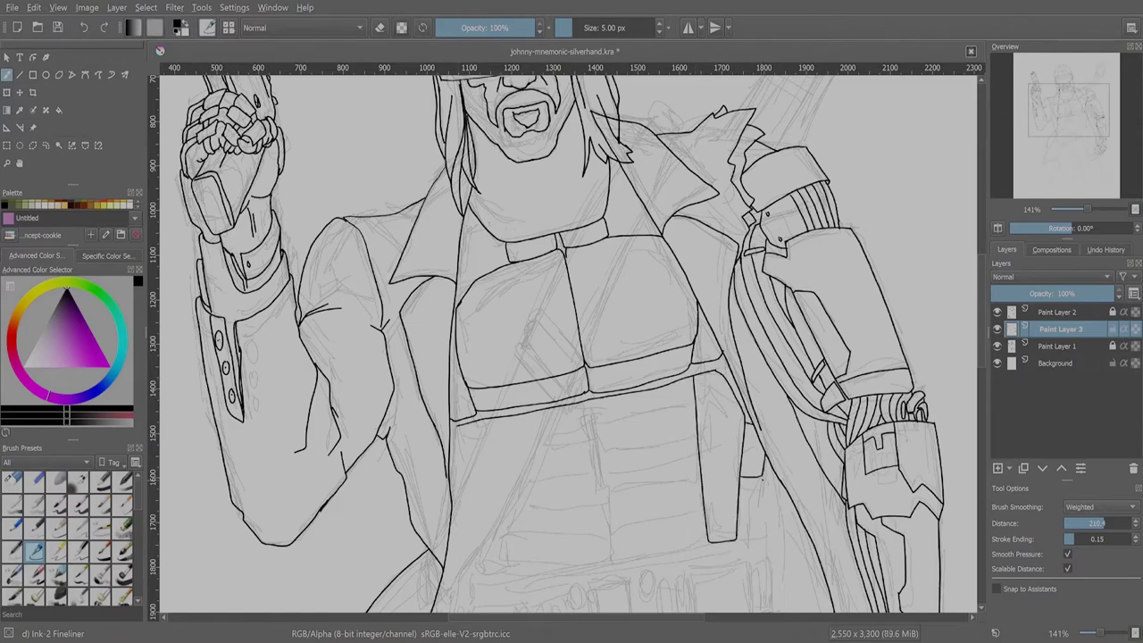
- Ink the vest's side panel nearest the pistol arm and the bottom hem across the waist
drag(479, 422, 507, 558)
mouse_move(507, 557)
mouse_down()
mouse_move(518, 415)
mouse_move(447, 182)
mouse_move(520, 396)
mouse_up()
mouse_move(473, 294)
mouse_down()
mouse_move(440, 482)
mouse_move(518, 399)
mouse_move(702, 380)
mouse_up()
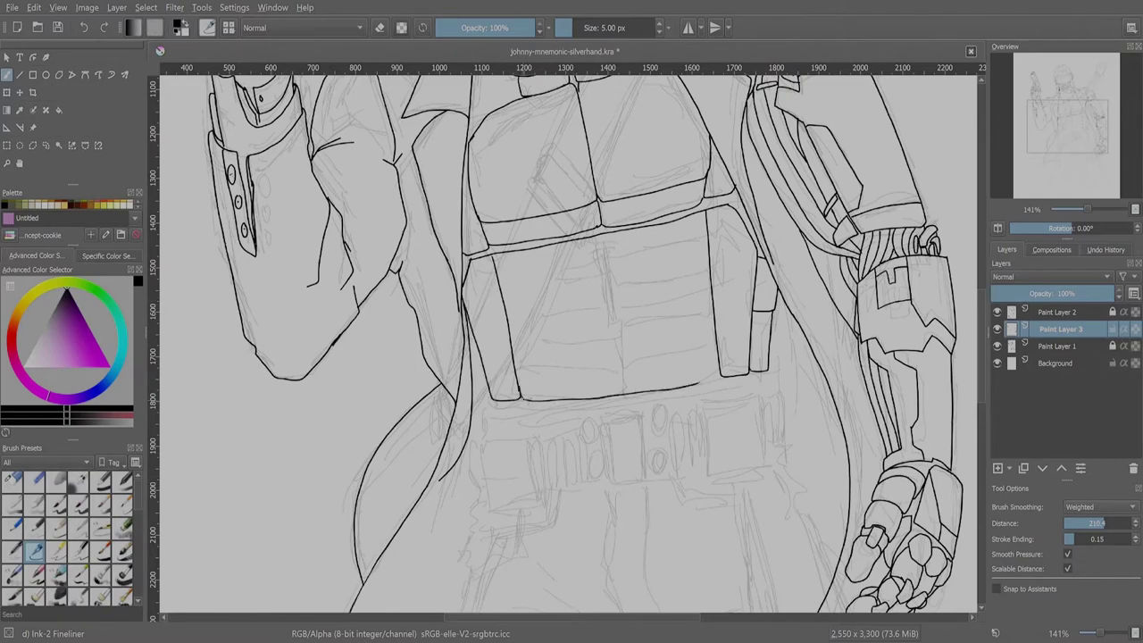
- Ink the vest's centre seam and the horizontal segment lines across both halves of the abdomen
drag(607, 260, 623, 393)
drag(609, 264, 708, 237)
drag(613, 295, 711, 274)
drag(618, 334, 715, 310)
drag(621, 360, 720, 340)
drag(500, 279, 611, 262)
drag(506, 307, 615, 289)
drag(514, 340, 618, 329)
drag(515, 366, 613, 357)
key(minus)
key(minus)
key(minus)
click(996, 345)
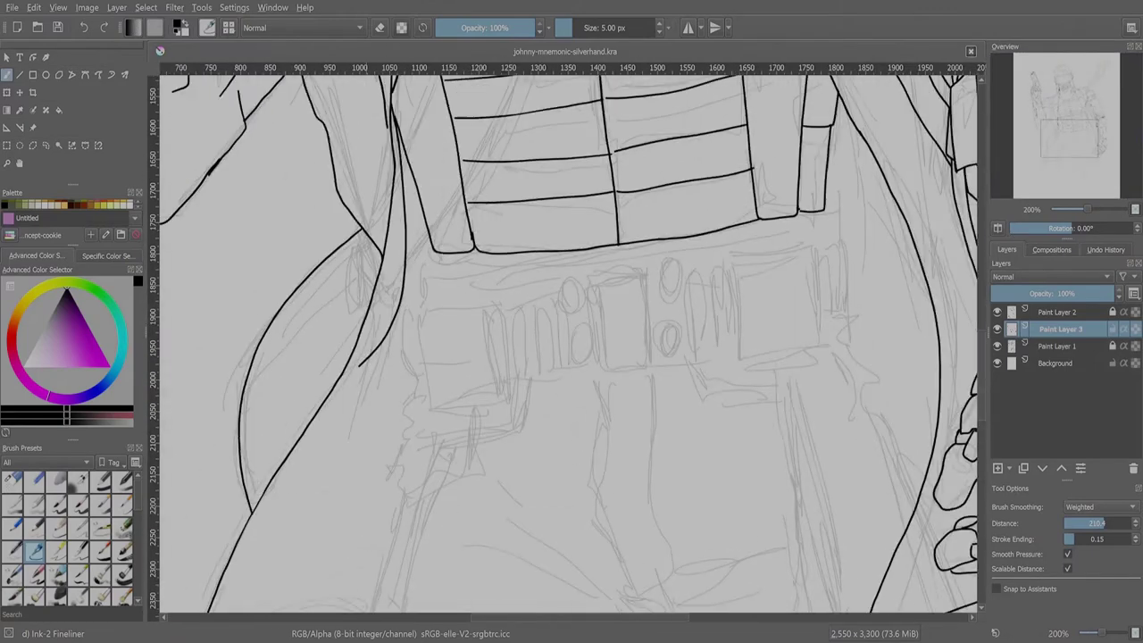
- Ink the belt's central buckle, oval studs, narrow loops, and the pouch on the pistol arm's side
mouse_move(603, 273)
mouse_down()
mouse_move(608, 368)
mouse_move(647, 366)
mouse_up()
mouse_move(645, 364)
mouse_down()
mouse_move(604, 274)
mouse_move(666, 267)
mouse_up()
drag(667, 325, 666, 327)
drag(586, 325, 585, 328)
mouse_move(577, 277)
mouse_down()
mouse_move(569, 299)
mouse_move(577, 278)
mouse_move(539, 295)
mouse_up()
mouse_move(519, 300)
mouse_down()
mouse_move(521, 338)
mouse_move(505, 305)
mouse_up()
mouse_move(498, 300)
mouse_down()
mouse_move(460, 394)
mouse_move(496, 296)
mouse_up()
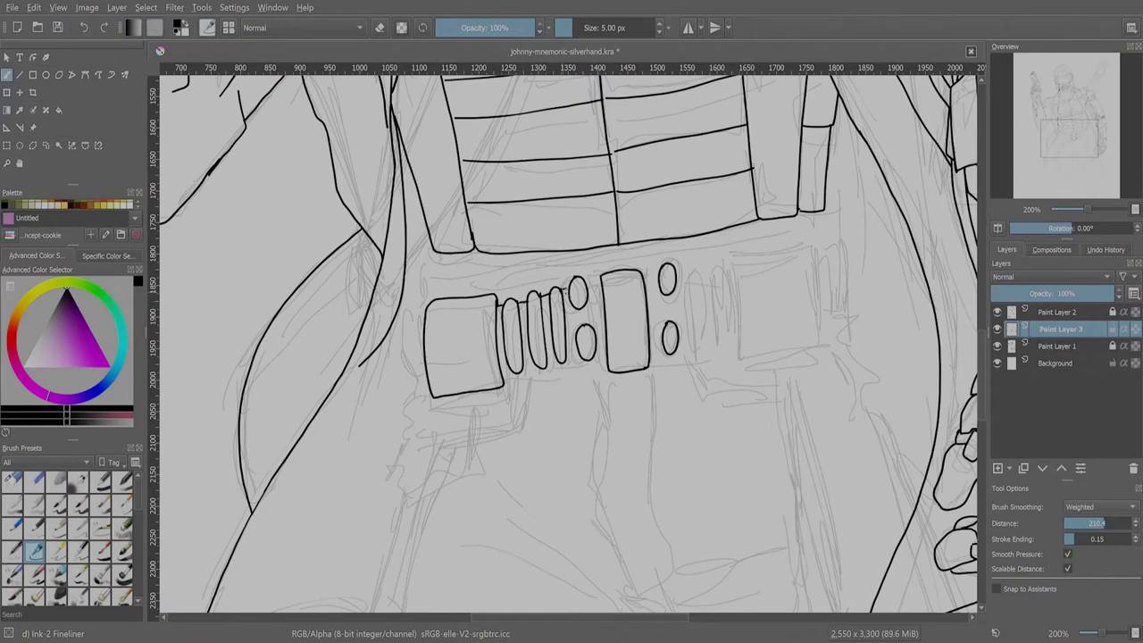
- Ink the belt's loops and pouch on the mechanical arm's side, plus the connecting belt edges and end loops
mouse_move(688, 270)
mouse_down()
mouse_move(684, 347)
mouse_move(702, 349)
mouse_up()
mouse_move(714, 268)
mouse_down()
mouse_move(715, 347)
mouse_move(734, 345)
mouse_up()
drag(751, 264, 804, 354)
drag(814, 252, 825, 339)
drag(747, 266, 814, 250)
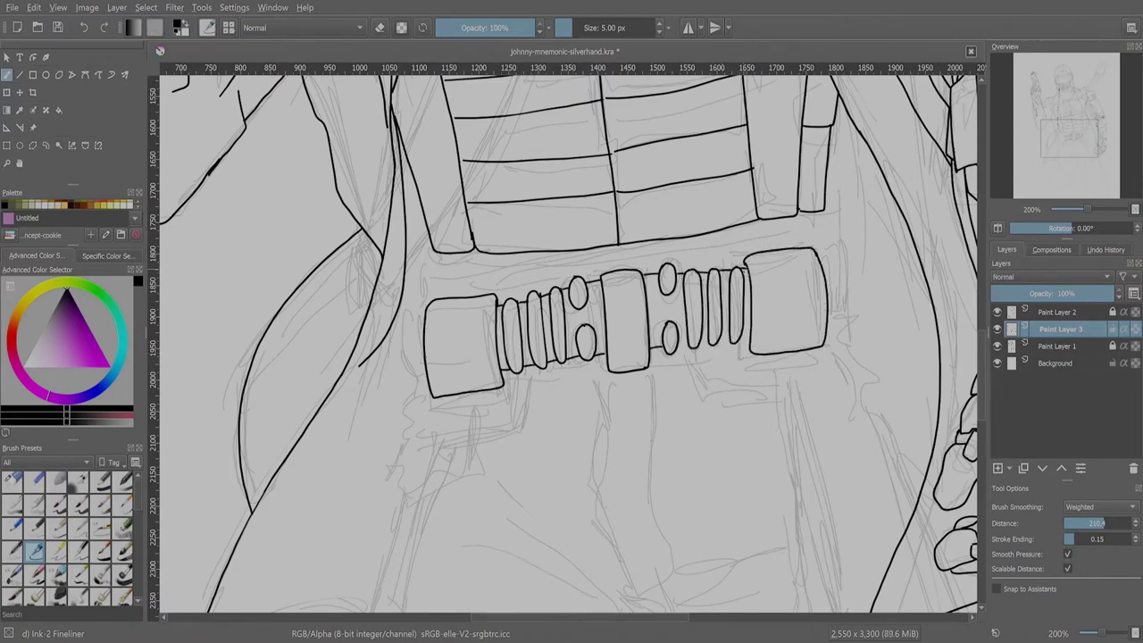
drag(737, 341, 754, 336)
mouse_move(819, 256)
mouse_down()
mouse_move(823, 335)
mouse_move(836, 334)
mouse_up()
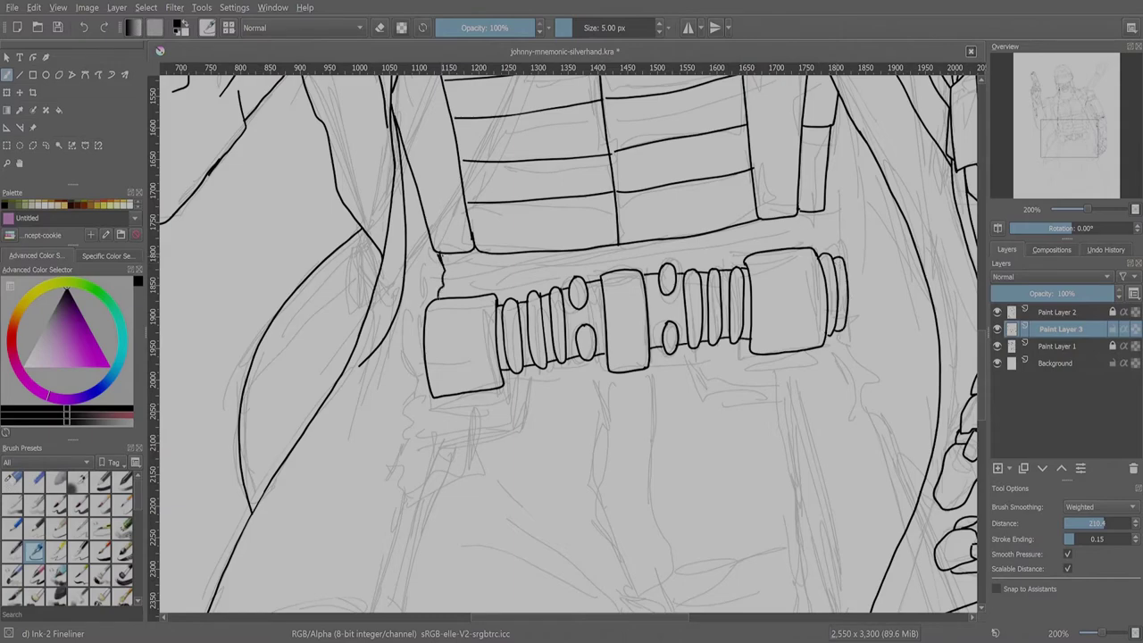
- Ink the waist lines around the belt and the outer trouser contour on the pistol arm's side
drag(484, 273, 645, 259)
drag(690, 253, 766, 236)
scroll(572, 339, down, 3)
scroll(572, 447, up, 3)
mouse_move(500, 162)
mouse_down()
mouse_move(452, 327)
mouse_move(407, 611)
mouse_up()
scroll(572, 339, up, 2)
scroll(572, 340, down, 4)
- Ink the curved double edge of the thigh panel on the pistol arm's side, running from the belt to the inner leg
mouse_move(485, 67)
mouse_down()
mouse_move(459, 427)
mouse_move(467, 485)
mouse_up()
scroll(571, 339, up, 3)
mouse_move(420, 239)
mouse_down()
mouse_move(486, 192)
mouse_move(525, 577)
mouse_up()
mouse_move(393, 357)
mouse_down()
mouse_move(521, 583)
mouse_move(466, 224)
mouse_move(487, 186)
mouse_up()
- Ink the trouser fly below the belt buckle and the creases fanning from the crotch towards the pistol arm's side
drag(534, 190, 551, 348)
drag(579, 192, 554, 355)
drag(458, 287, 558, 357)
drag(447, 312, 582, 356)
drag(524, 382, 578, 374)
drag(572, 402, 582, 382)
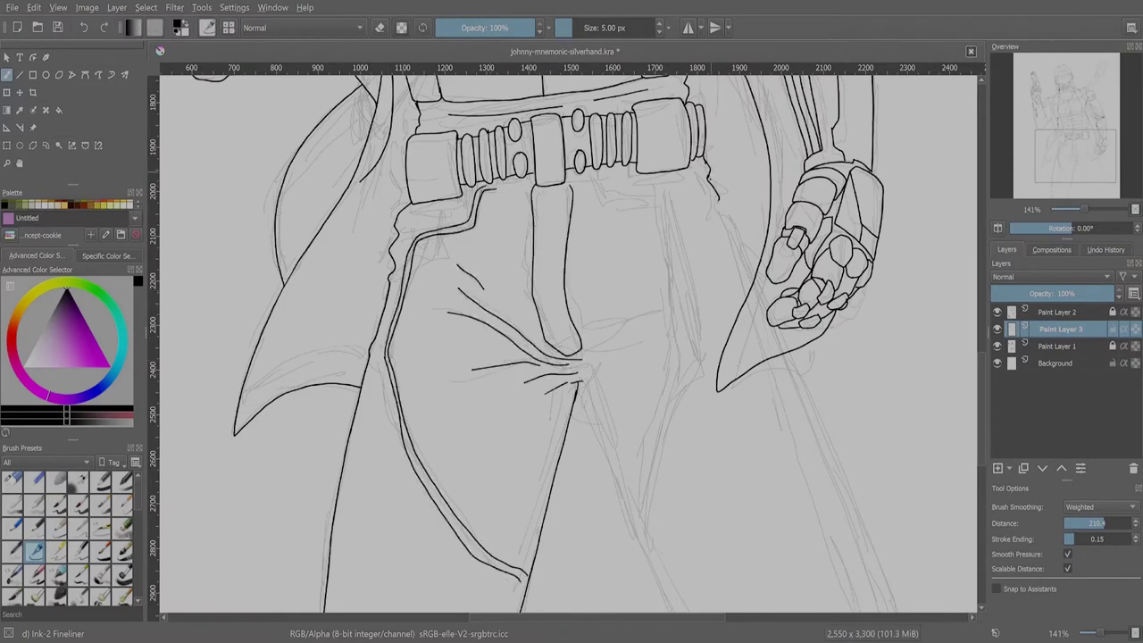
- Ink the hip and the inner and outer leg contours on the mechanical arm's side
drag(715, 212, 747, 286)
scroll(572, 340, down, 3)
scroll(571, 339, down, 5)
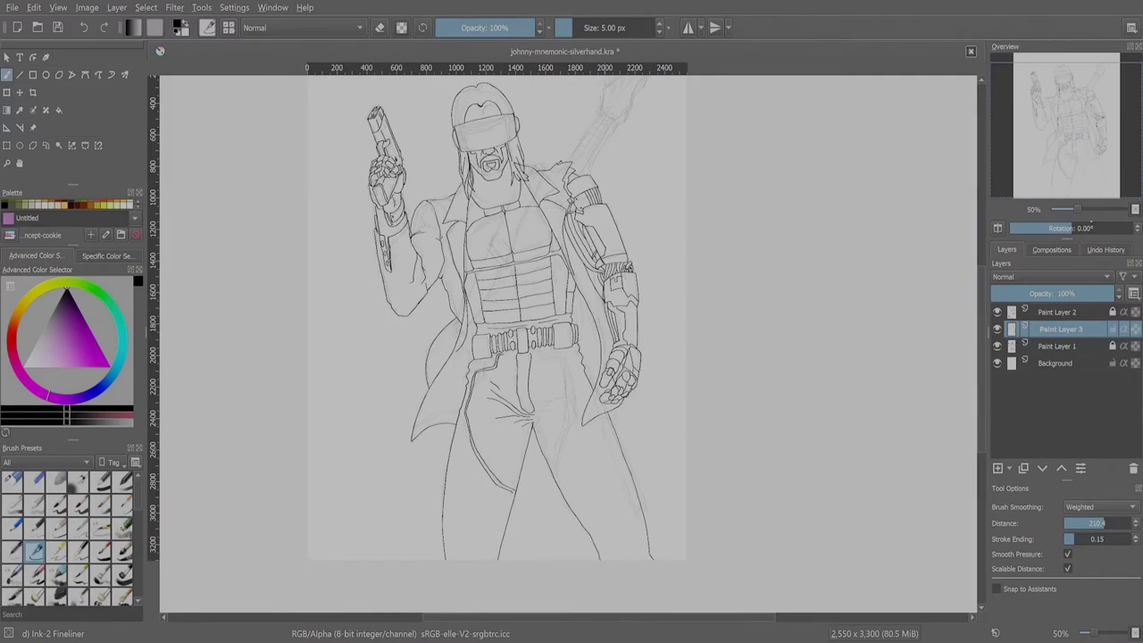
scroll(590, 536, up, 7)
scroll(813, 355, up, 10)
- Ink the crotch creases fanning towards the mechanical arm's side with the Ink-2 Fineliner
key(e)
click(35, 552)
drag(523, 265, 413, 348)
drag(458, 286, 412, 347)
scroll(536, 340, up, 3)
- Ink the jagged double edge of the thigh panel on the mechanical arm's side, from the belt down to the inner leg
mouse_move(451, 182)
mouse_down()
mouse_move(629, 420)
mouse_move(641, 524)
mouse_up()
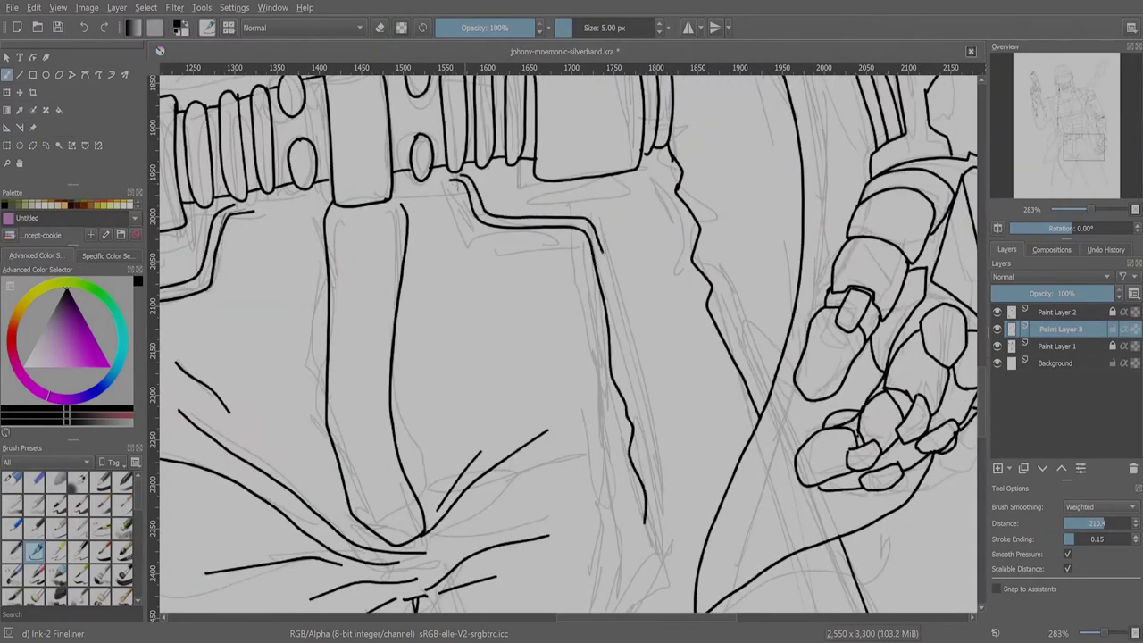
scroll(572, 357, down, 5)
scroll(572, 358, up, 2)
drag(576, 305, 451, 606)
drag(563, 263, 451, 532)
scroll(571, 357, down, 3)
scroll(572, 357, up, 2)
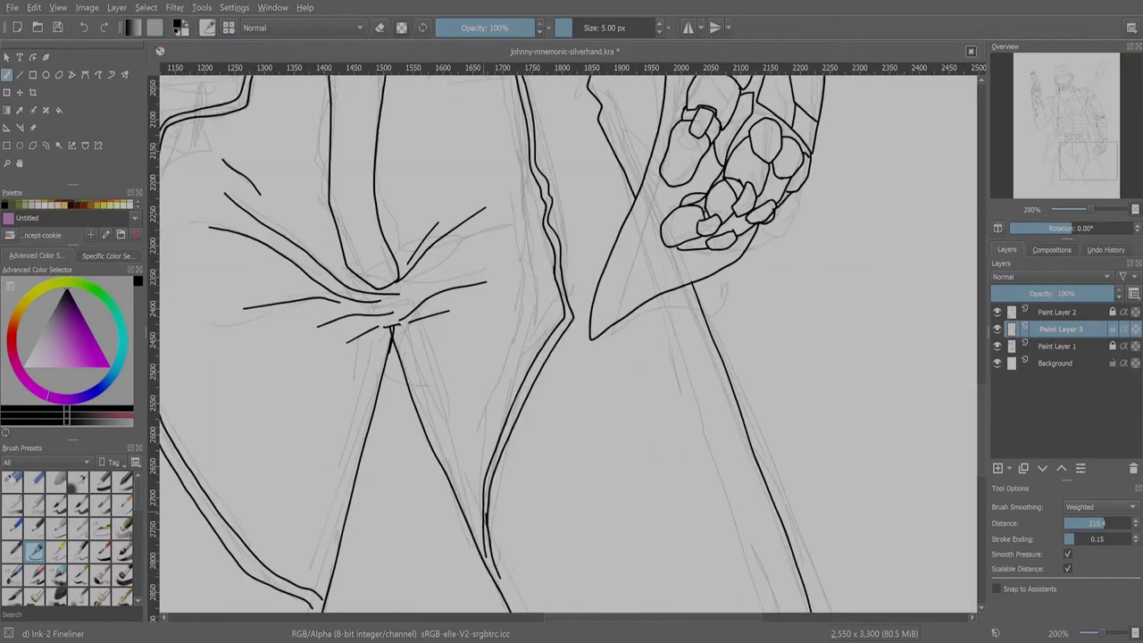
- Ink the guitar strap and its buckle across the chest on a new paint layer, erasing the overlapping strap lines
scroll(572, 357, down, 4)
key(Insert)
scroll(572, 357, up, 2)
scroll(571, 357, down, 2)
mouse_move(768, 80)
mouse_down()
mouse_move(429, 554)
mouse_move(620, 218)
mouse_up()
scroll(572, 357, up, 1)
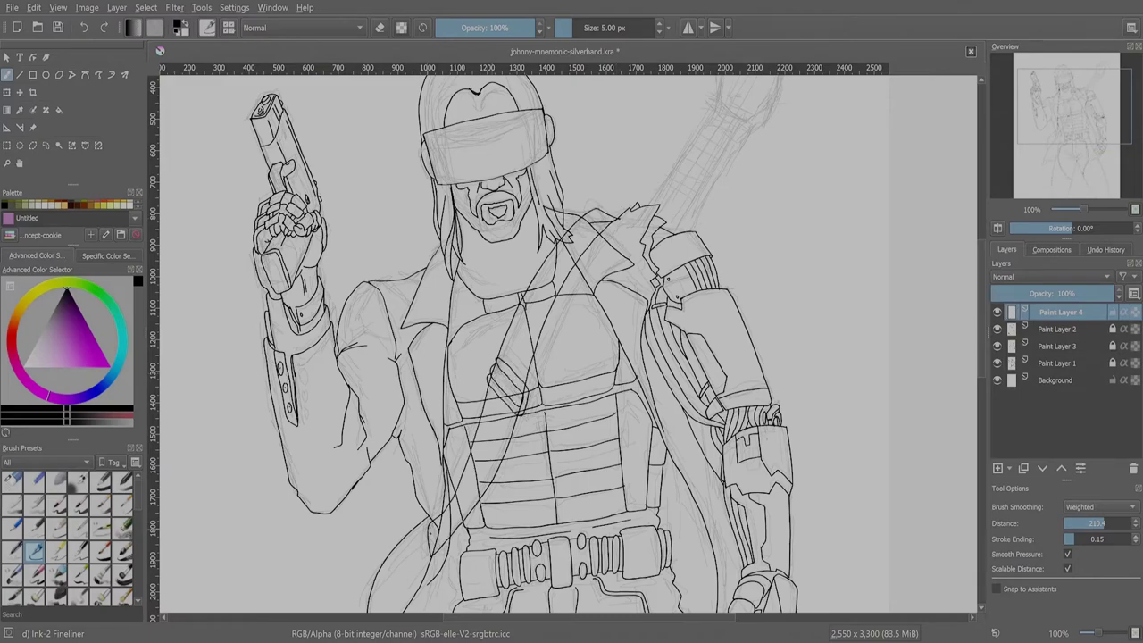
scroll(471, 317, up, 2)
key(/)
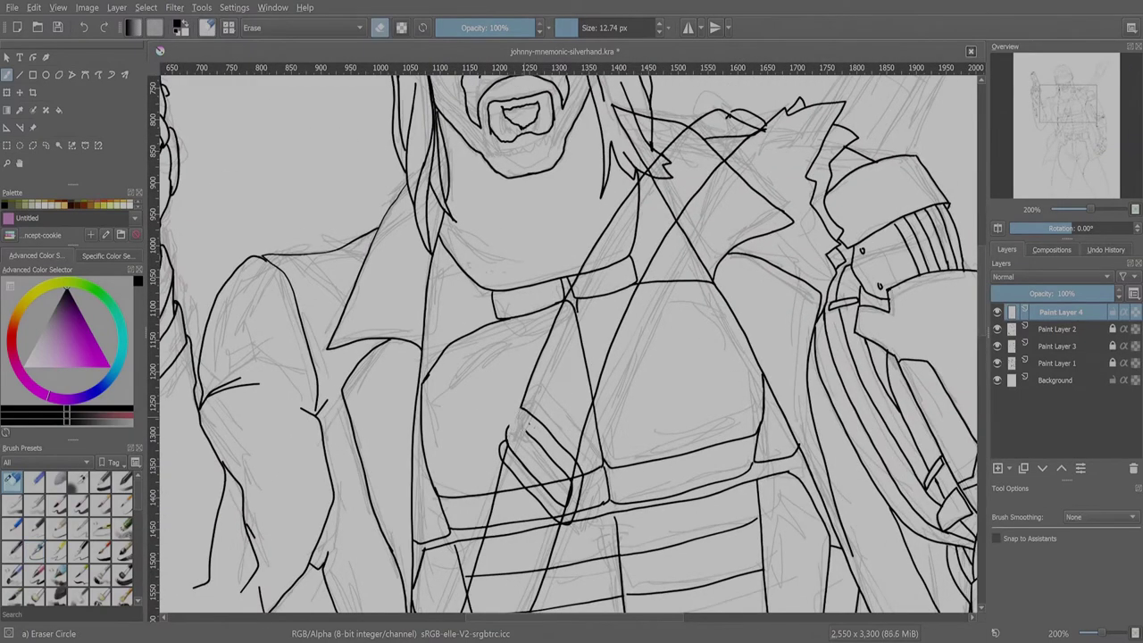
key(slash)
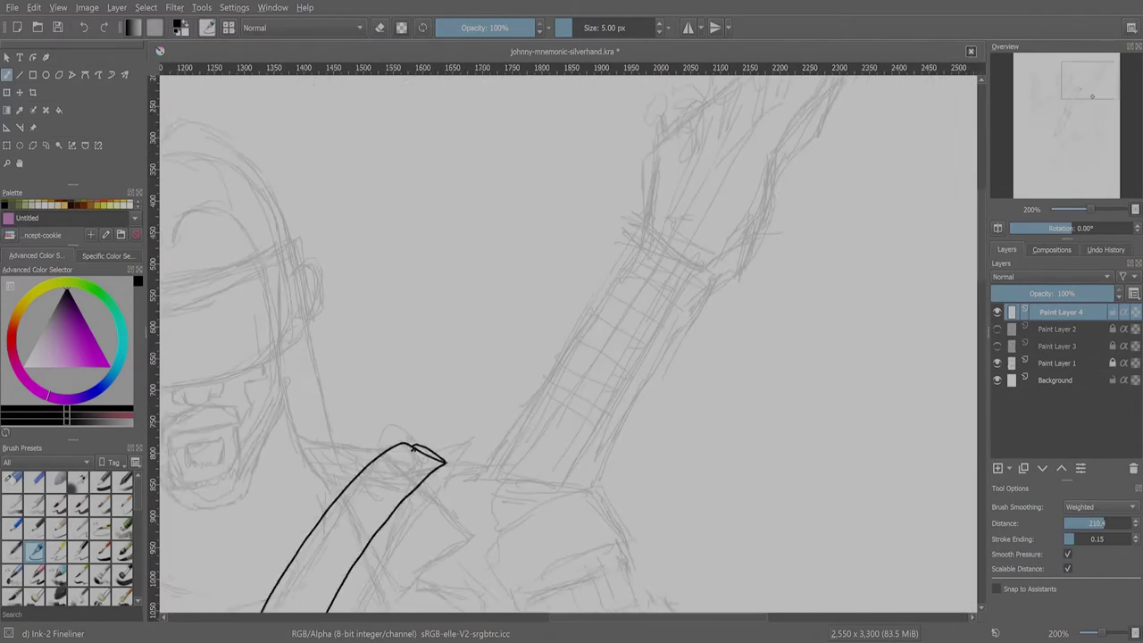
- Draw the guitar neck above the shoulder with straight lines and add the frets across it
key(v)
mouse_move(672, 282)
mouse_down()
mouse_move(489, 561)
mouse_move(571, 598)
mouse_move(734, 309)
mouse_move(563, 593)
mouse_up()
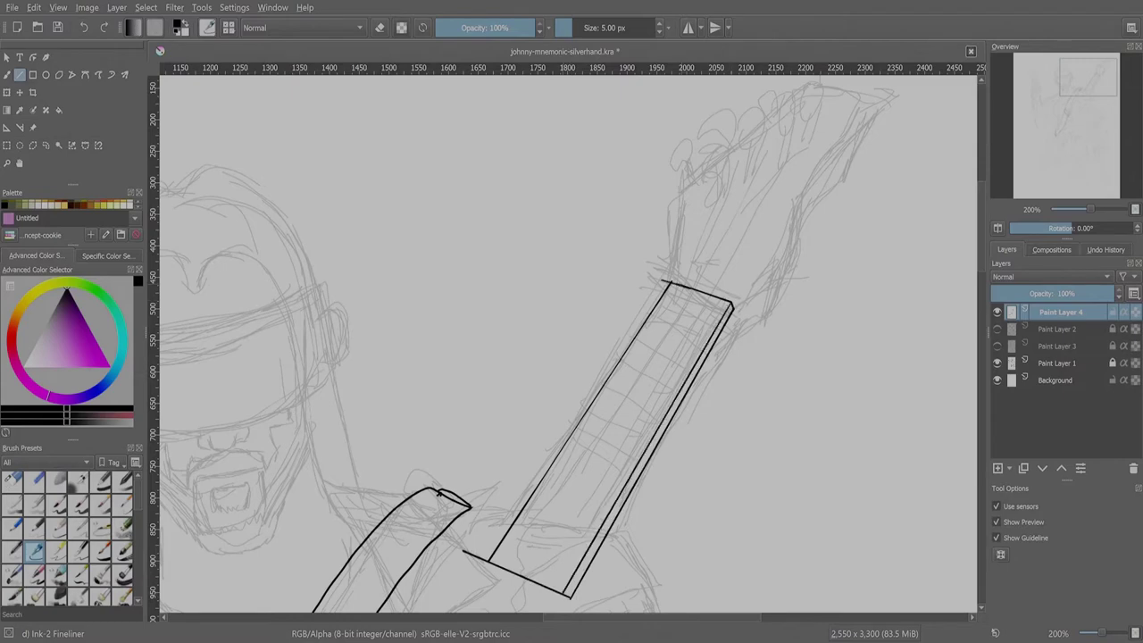
drag(518, 516, 590, 543)
drag(566, 473, 620, 497)
drag(585, 418, 647, 447)
drag(624, 378, 674, 398)
drag(660, 339, 701, 354)
drag(694, 309, 722, 318)
- Outline the guitar's headstock with its angled peg edge, flat tip and double curved far edge
mouse_move(673, 200)
mouse_down()
mouse_move(671, 276)
mouse_move(811, 89)
mouse_up()
drag(811, 88, 903, 88)
key(b)
drag(735, 305, 898, 91)
drag(862, 141, 788, 261)
drag(902, 89, 861, 141)
- Ink the tuning posts on the headstock and the peg knobs along its edge
drag(711, 180, 715, 193)
drag(731, 164, 737, 176)
drag(765, 134, 773, 154)
drag(780, 119, 786, 138)
drag(798, 103, 804, 123)
key(minus)
key(minus)
key(minus)
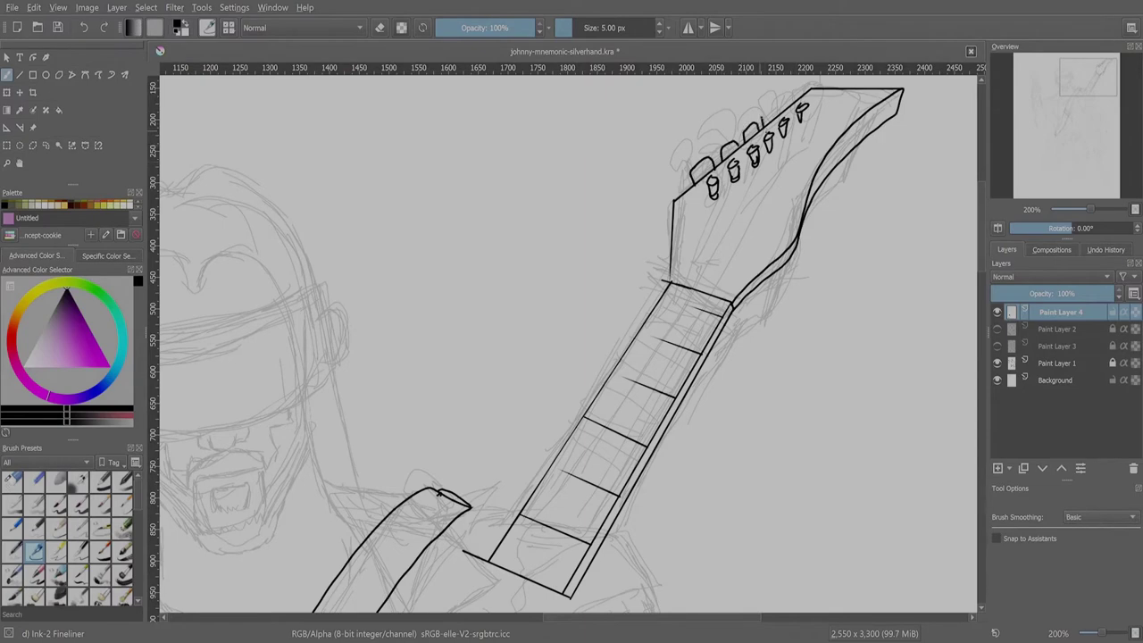
- Draw the guitar strings as straight lines along the neck and up to the tuning posts
key(v)
drag(622, 291, 570, 399)
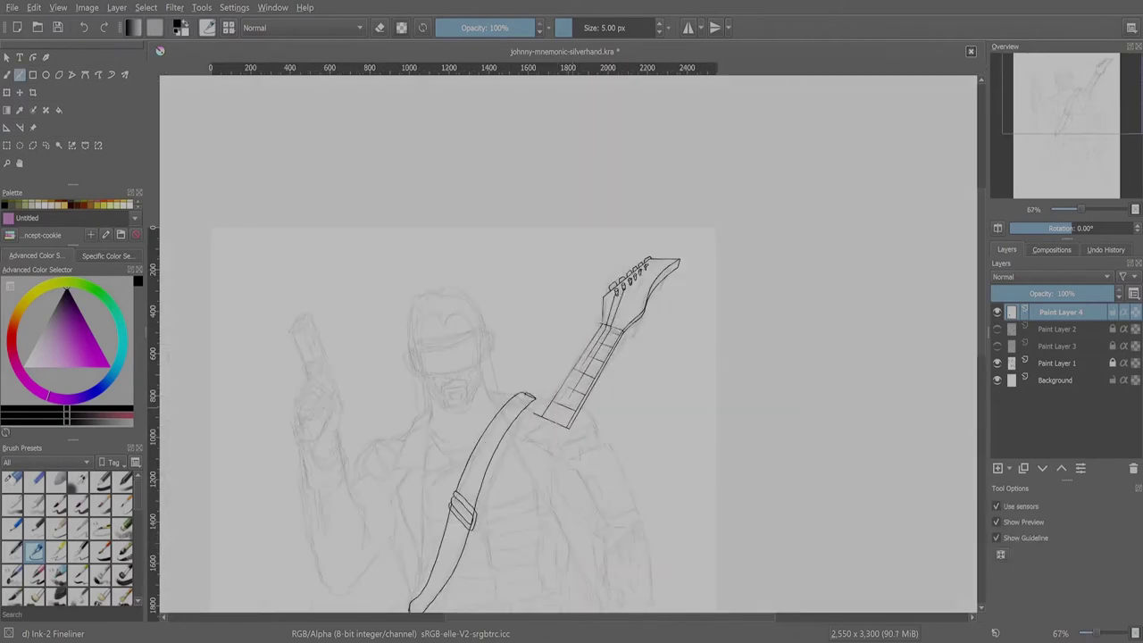
drag(625, 295, 567, 412)
mouse_move(630, 296)
mouse_down()
mouse_move(573, 416)
mouse_move(561, 410)
mouse_up()
key(plus)
key(plus)
key(plus)
- Retouch the headstock's lower edge and erase the overlapping string lines at the nut
key(b)
drag(603, 312, 604, 321)
key(e)
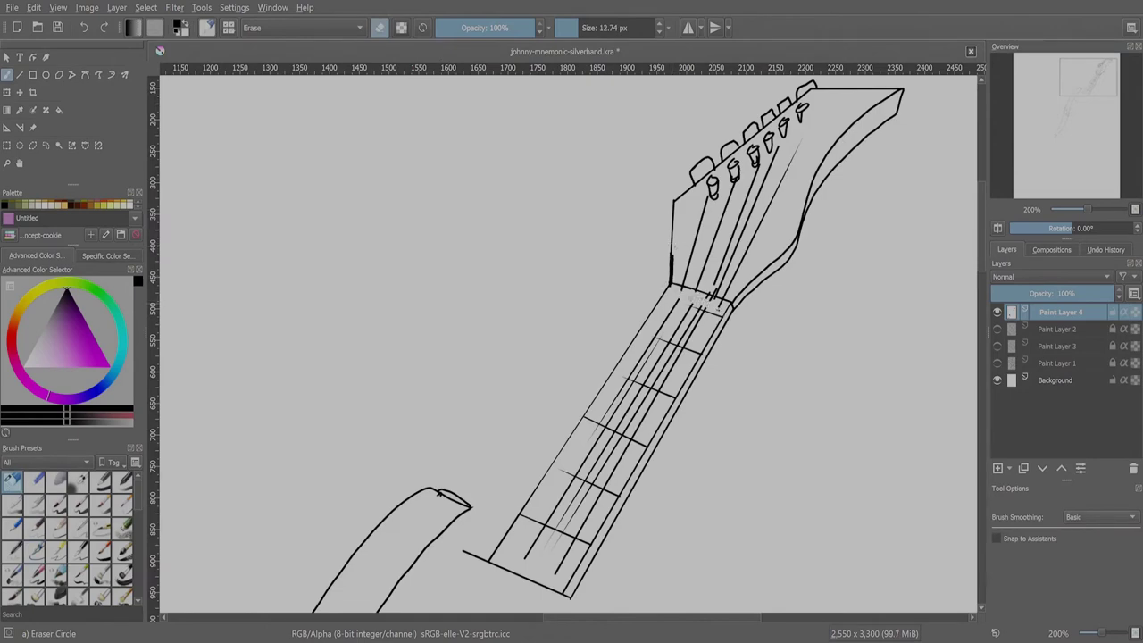
key(minus)
key(minus)
key(minus)
key(minus)
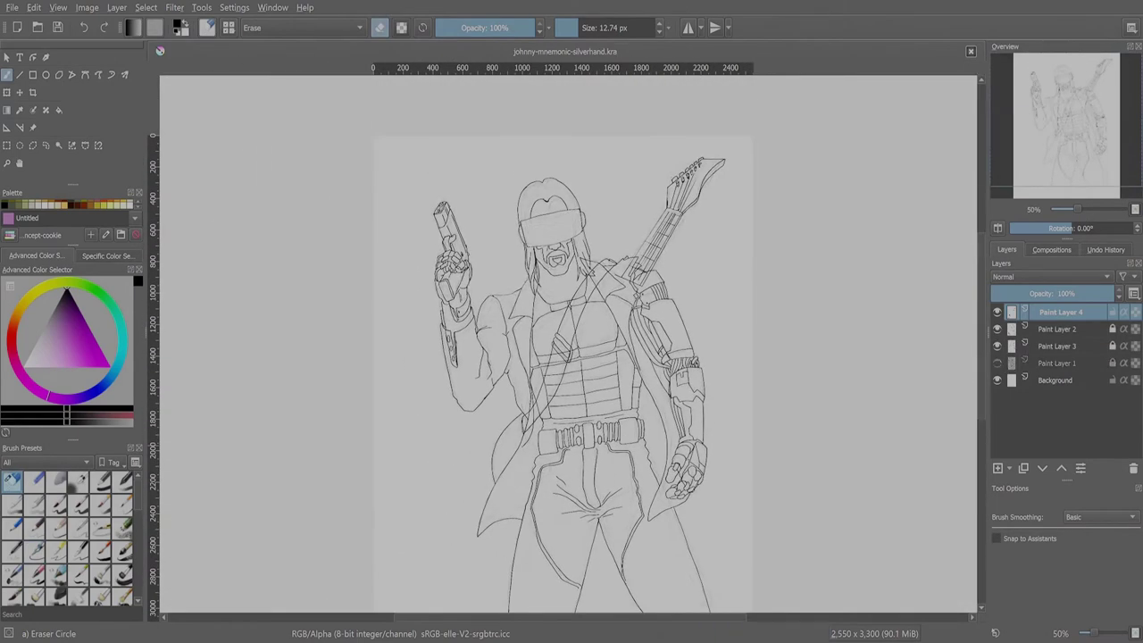
- Hide Paint Layer 4, place Paint Layer 2 in a clipping group, and add a new paint layer above the others
click(997, 312)
click(1072, 329)
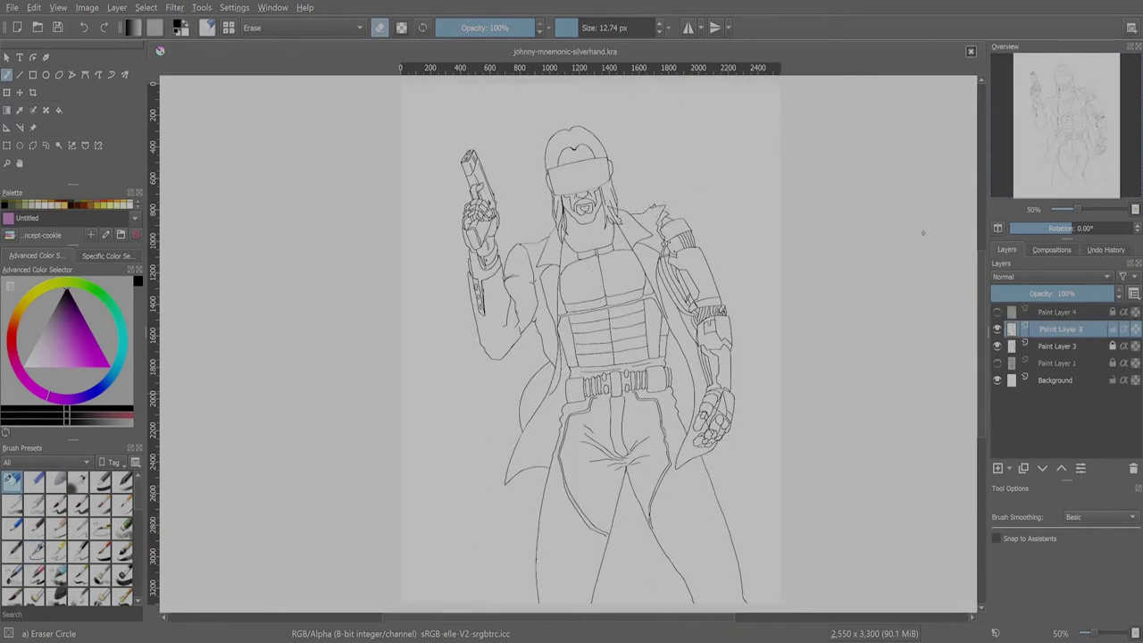
key(ctrl+shift+g)
key(Insert)
- Paint light blue-grey and near-black brown swatches beside the head with the 40 px Basic-1 brush
key(slash)
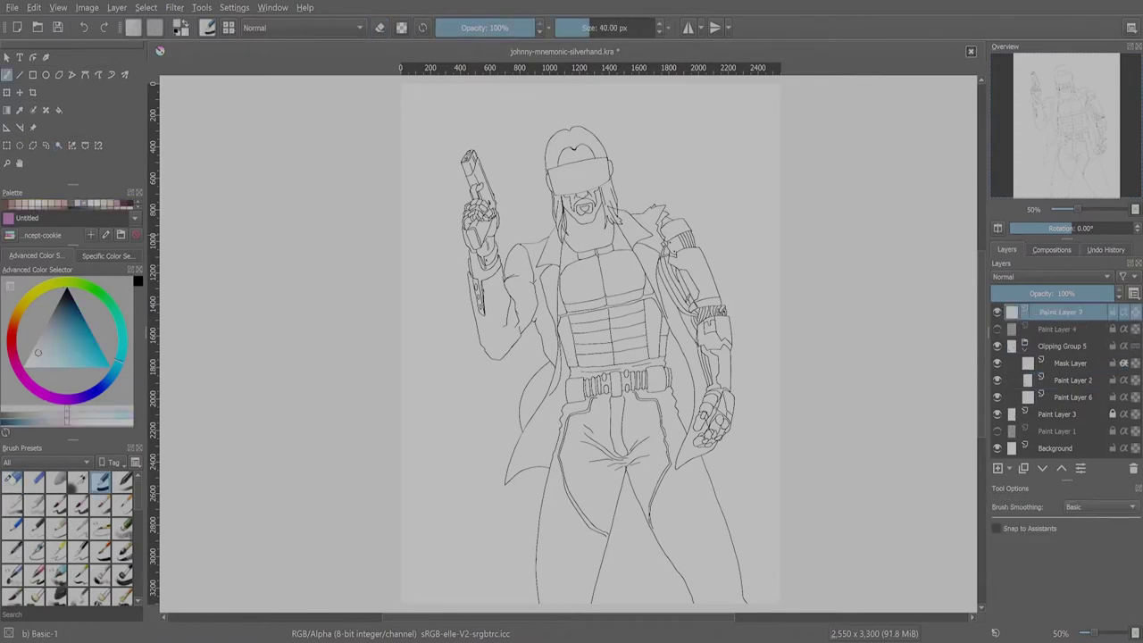
key(d)
drag(688, 133, 665, 163)
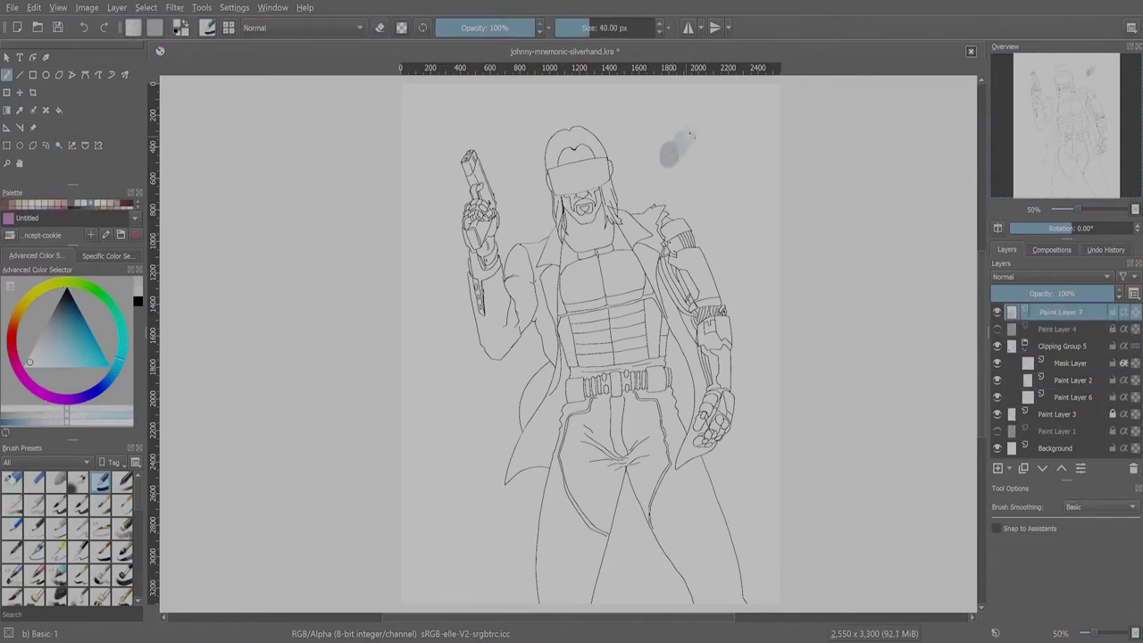
key(x)
click(702, 168)
click(686, 183)
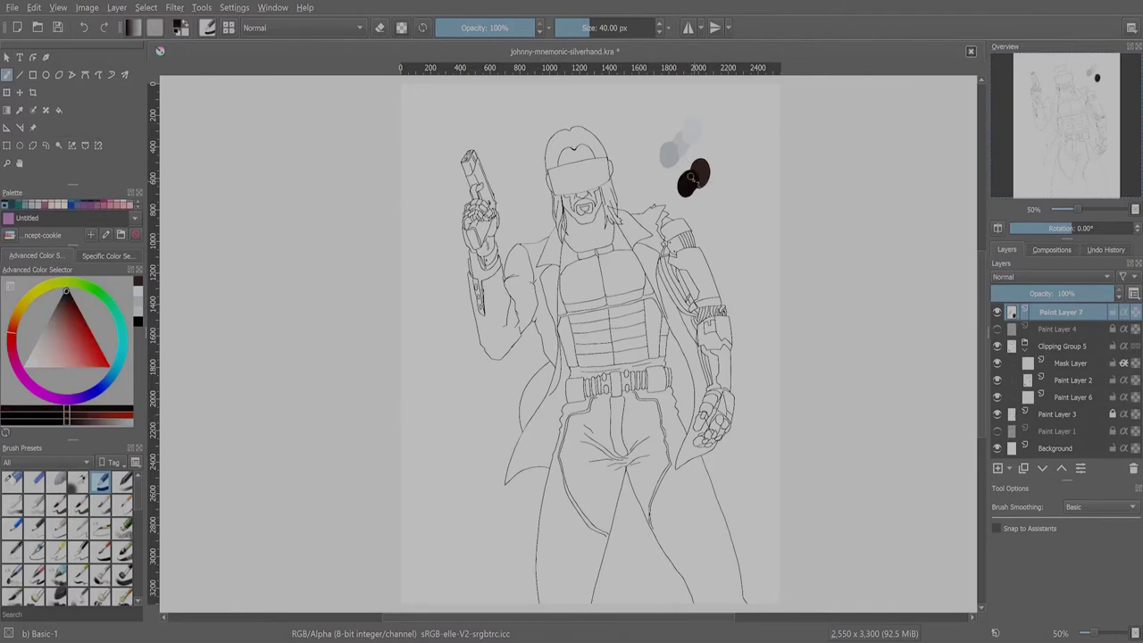
- Add crimson, red and orange swatches, plus a group of tan, yellow-beige and cream skin swatches near the head
click(725, 192)
click(732, 200)
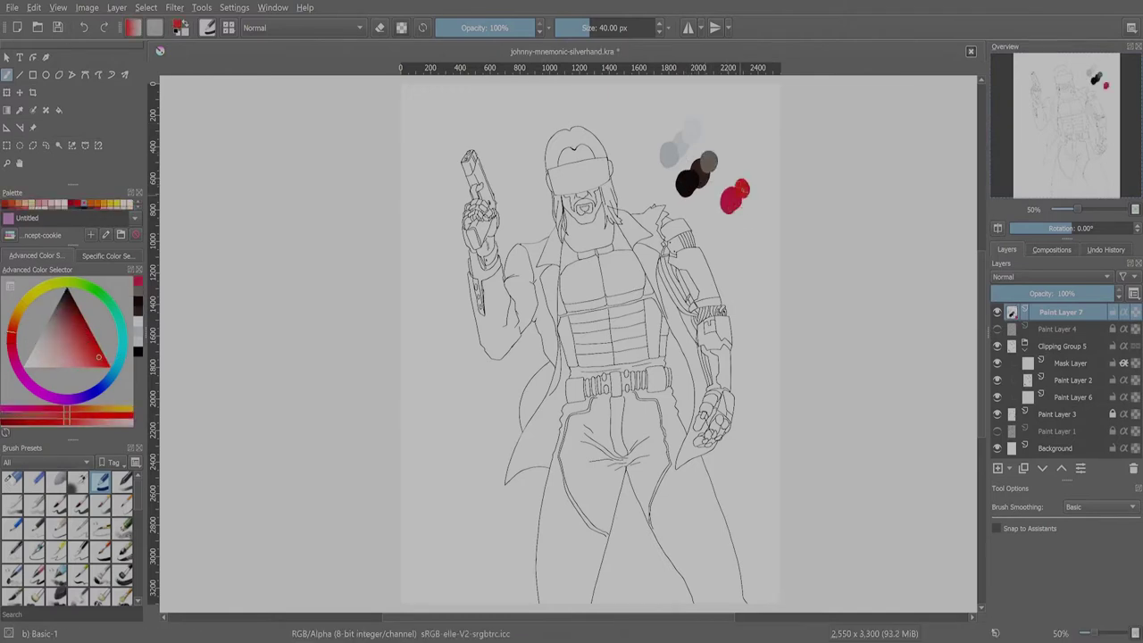
click(743, 178)
click(740, 189)
click(636, 136)
click(642, 125)
click(636, 134)
click(651, 115)
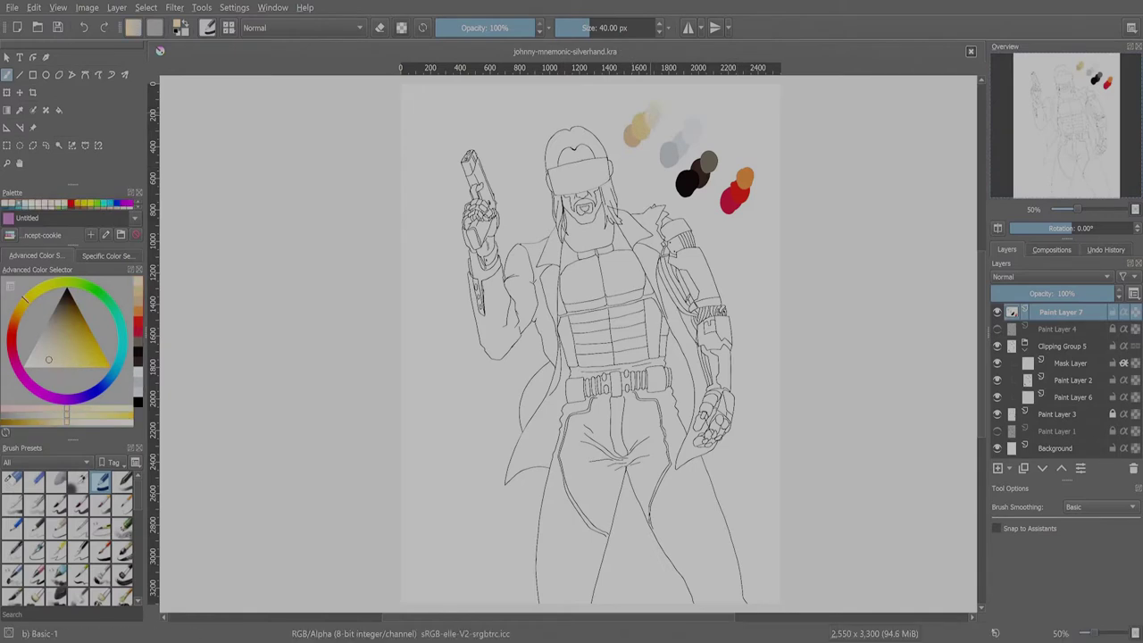
- Add blue, cyan and light turquoise swatches beside the mechanical arm and save the file
click(115, 366)
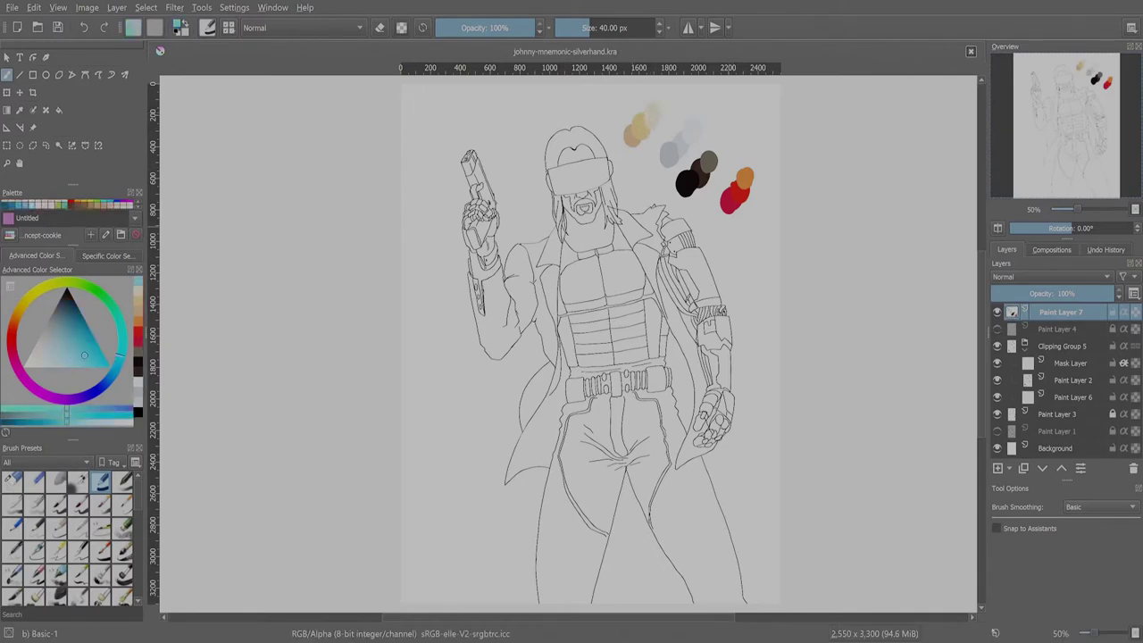
click(733, 245)
click(81, 361)
click(744, 232)
key(ctrl+s)
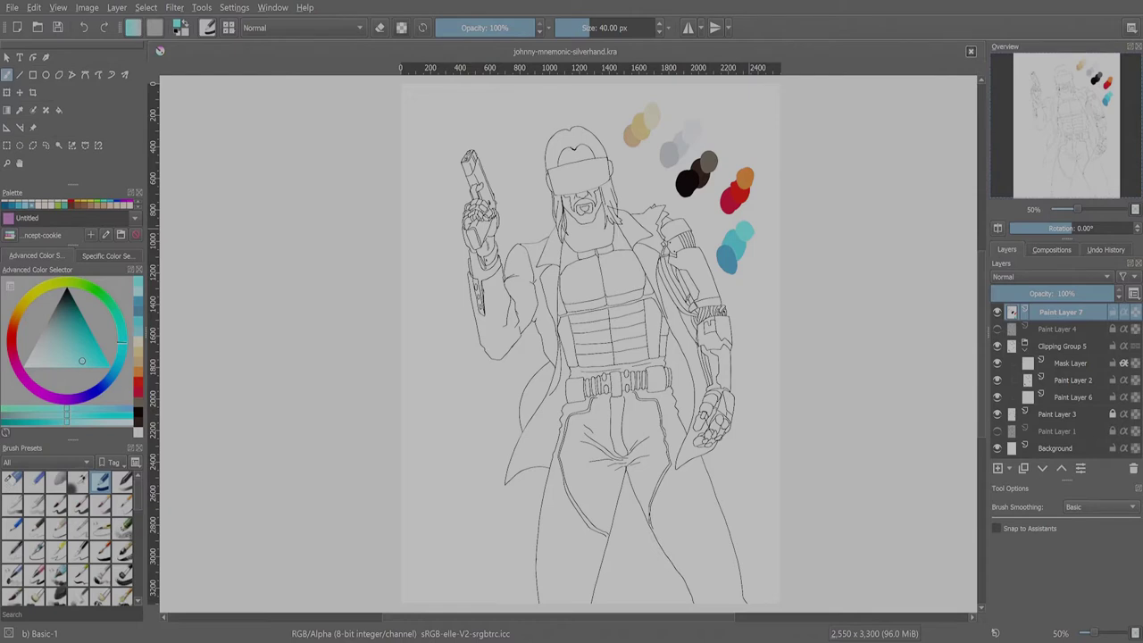
- Paint dark green, light green and lime swatches below the pistol arm's elbow
click(98, 290)
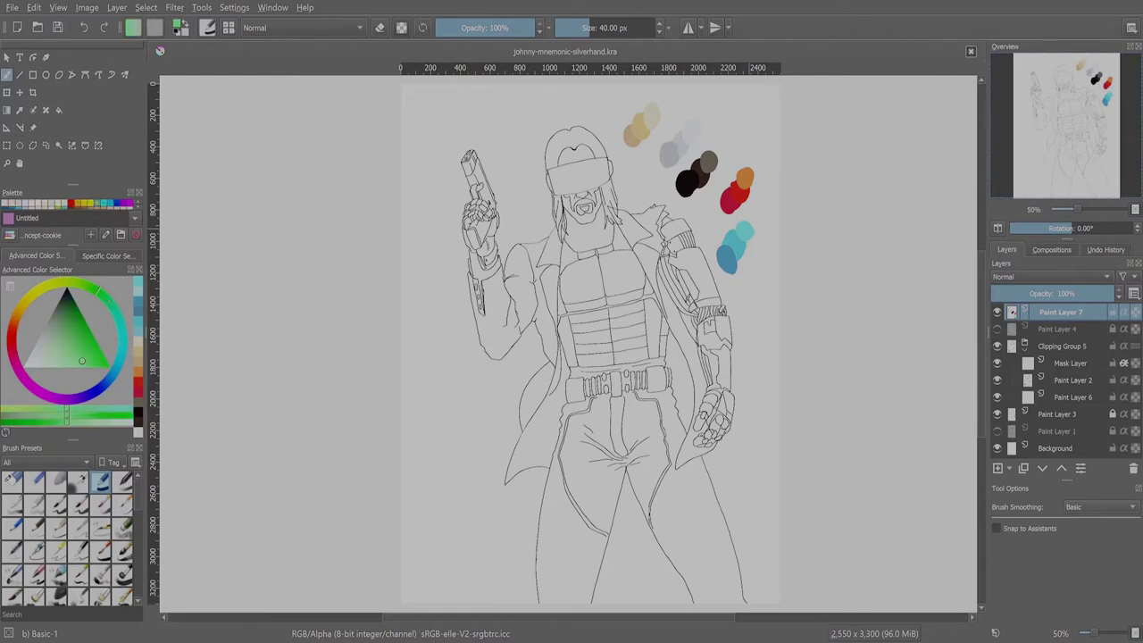
click(455, 370)
click(448, 384)
click(109, 368)
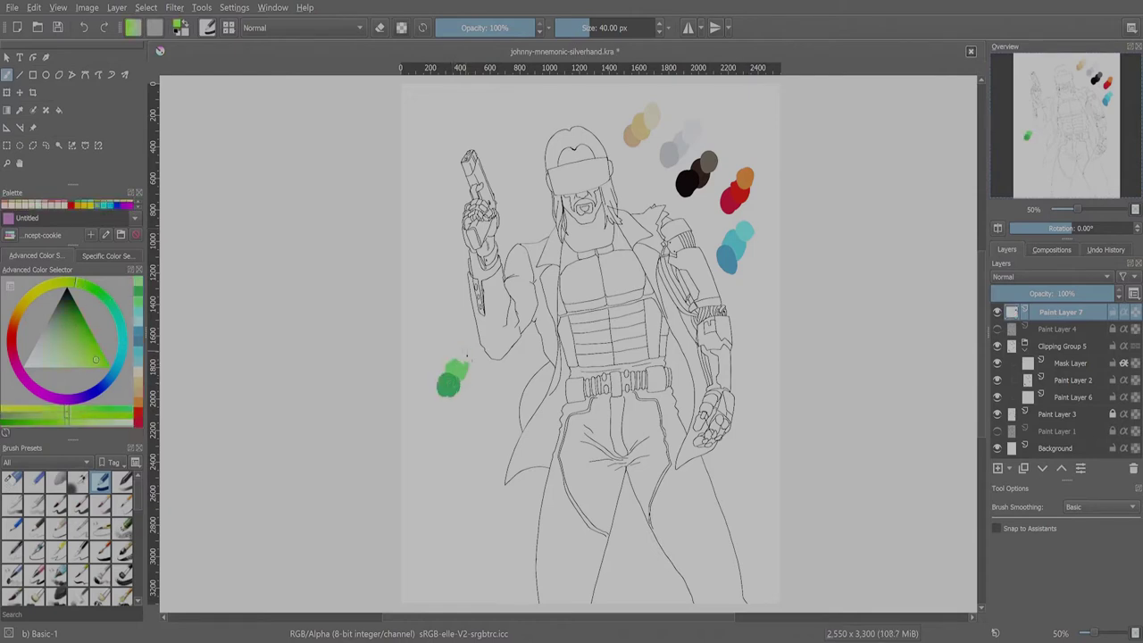
click(459, 355)
- Add purple, magenta and muted violet swatches below the green ones
click(39, 393)
click(103, 361)
click(469, 405)
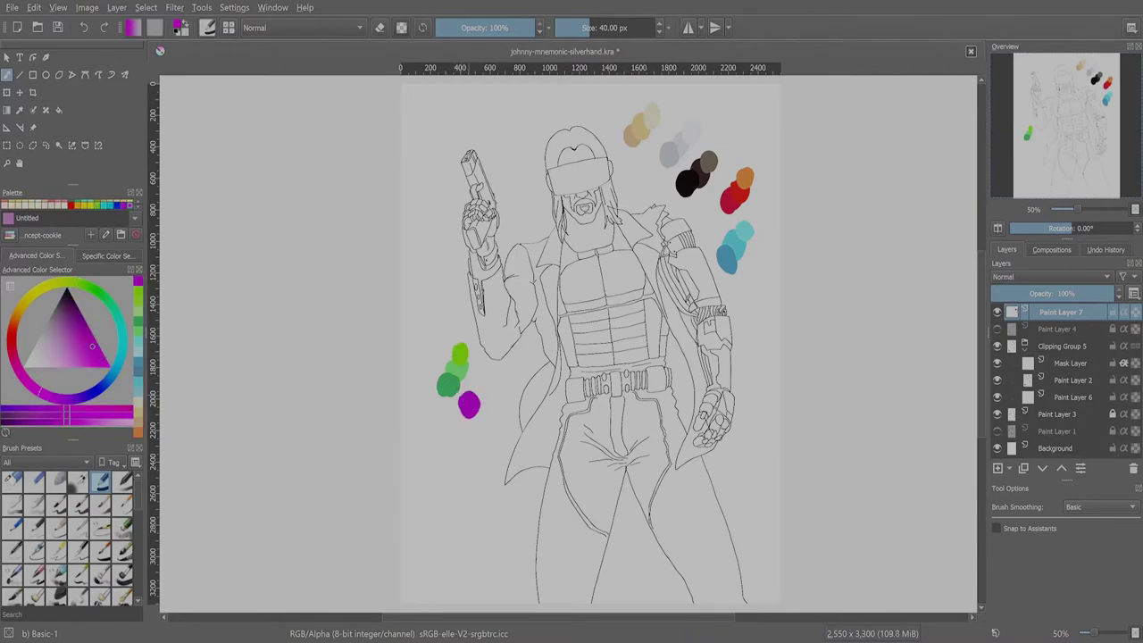
click(475, 393)
click(66, 323)
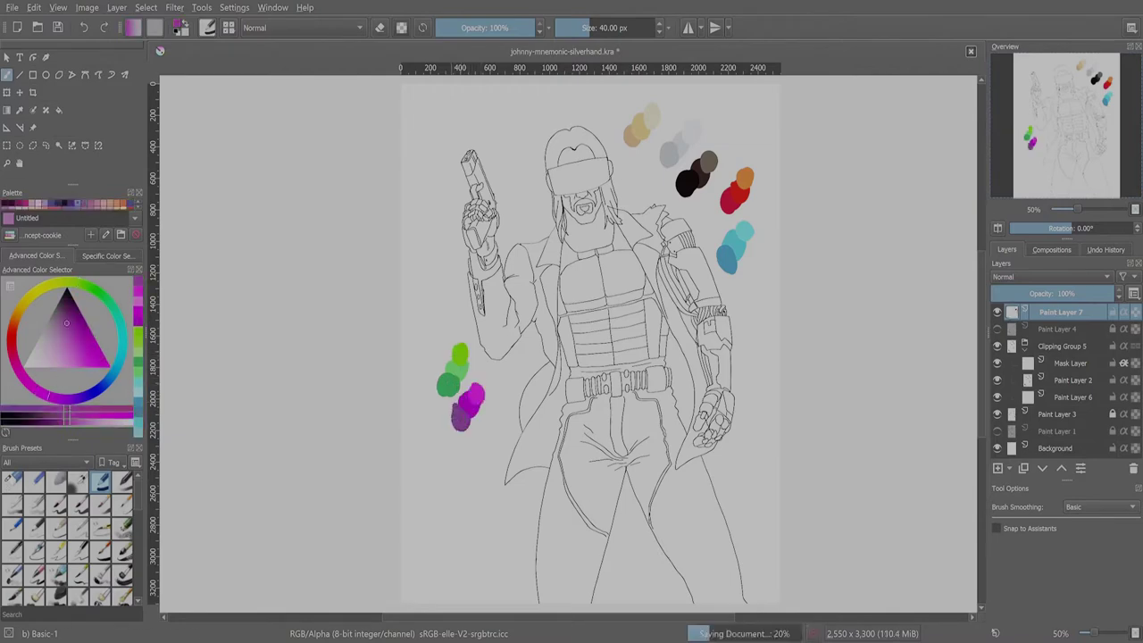
click(460, 416)
- Fill the forehead and face with tan skin colour on Paint Layer 6, using selections from the line art
click(59, 145)
click(1071, 396)
key(f)
key(1)
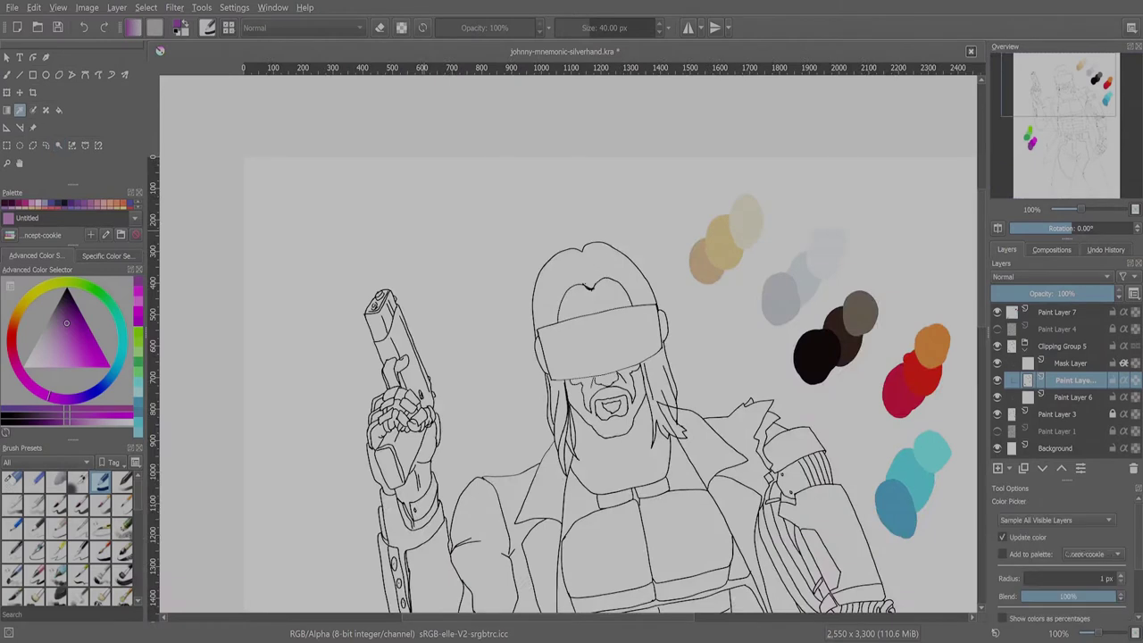
click(591, 300)
click(59, 145)
click(1072, 380)
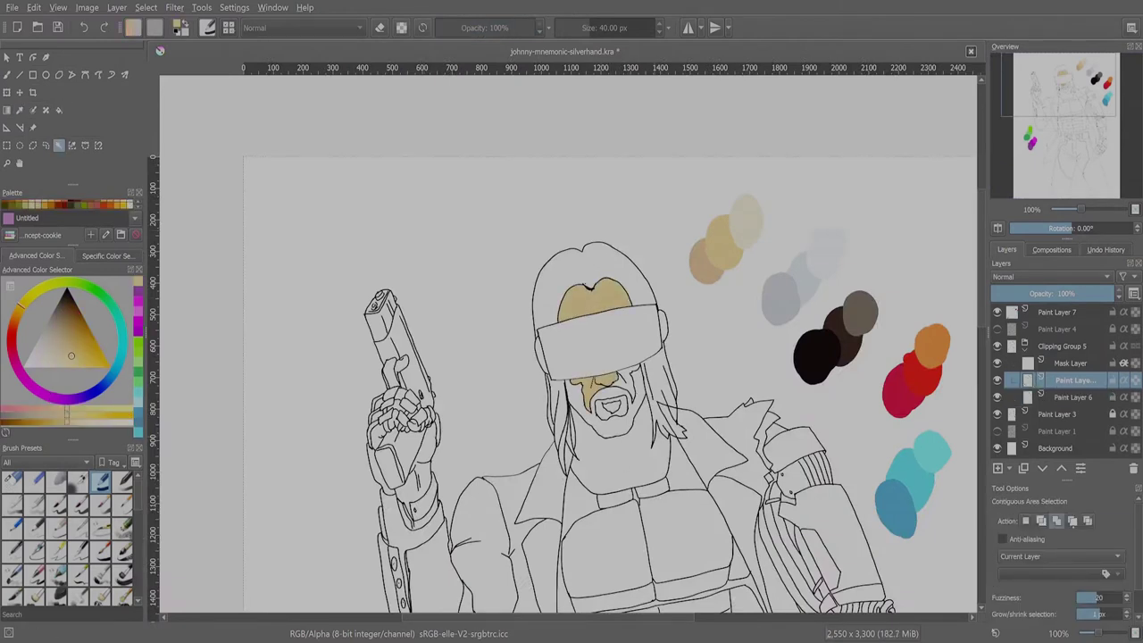
click(33, 552)
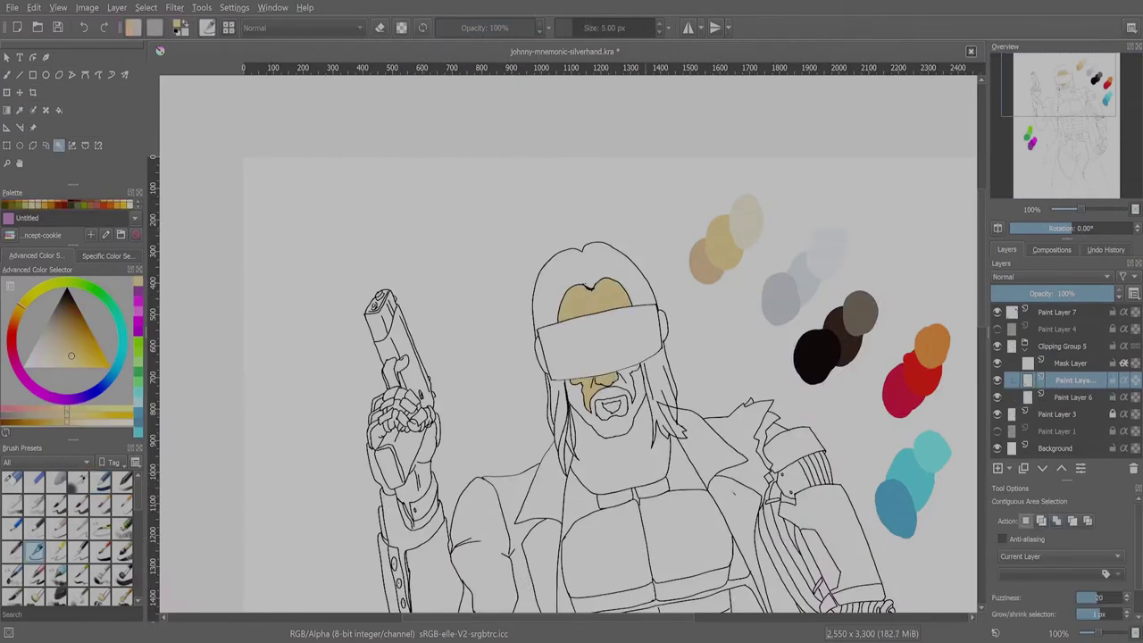
drag(625, 371, 614, 409)
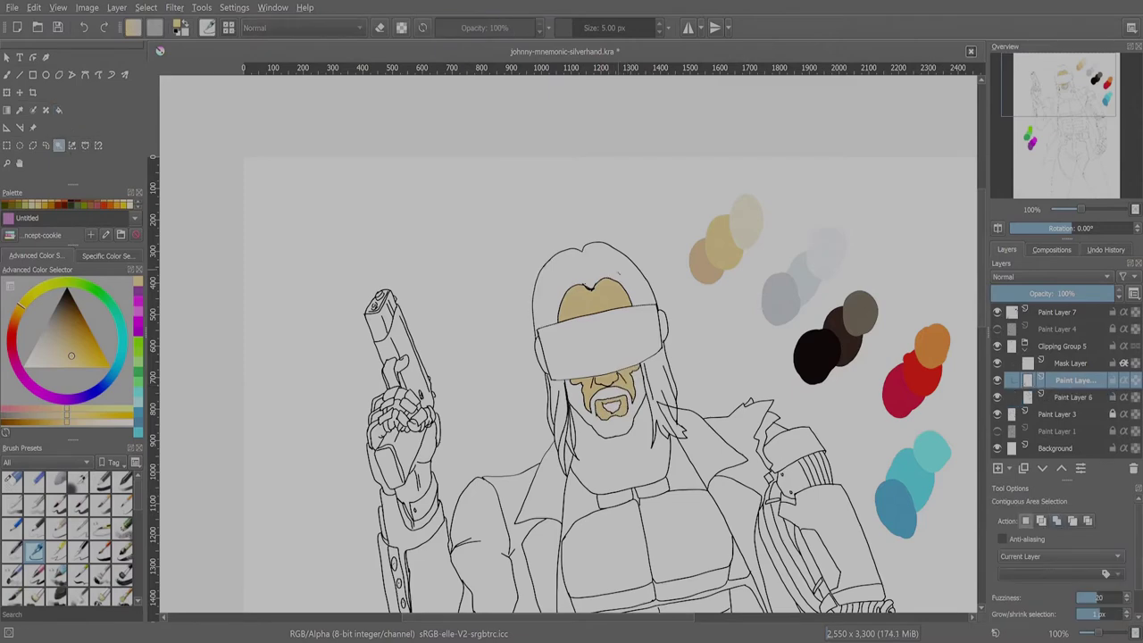
- Fill the hair and beard with dark brown and the visor with light blue-grey
scroll(615, 416, up, 5)
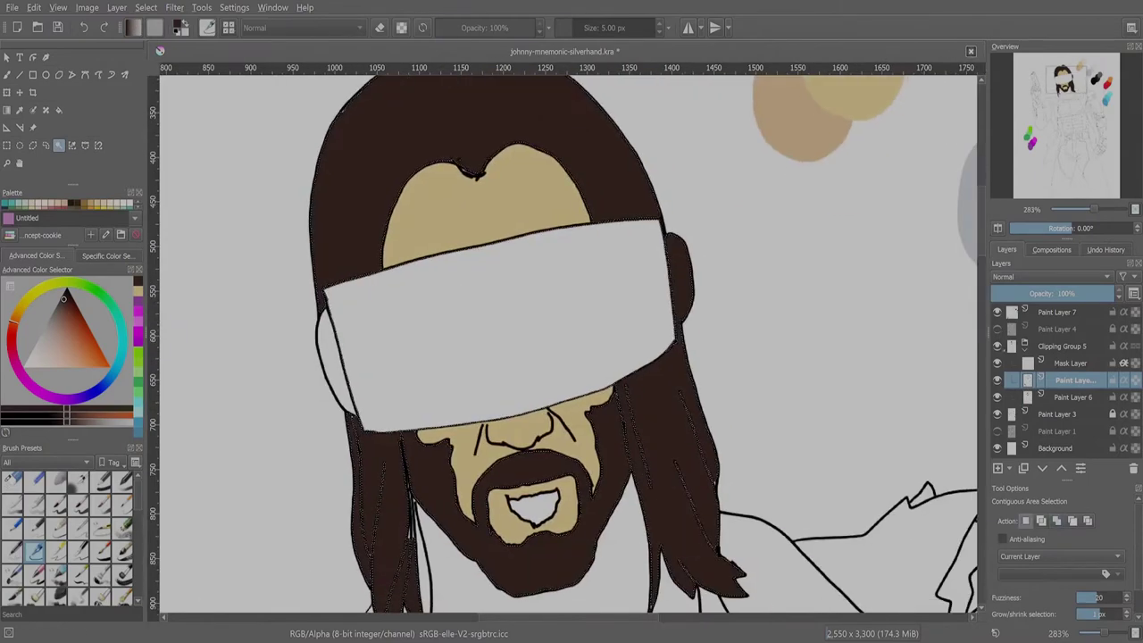
key(b)
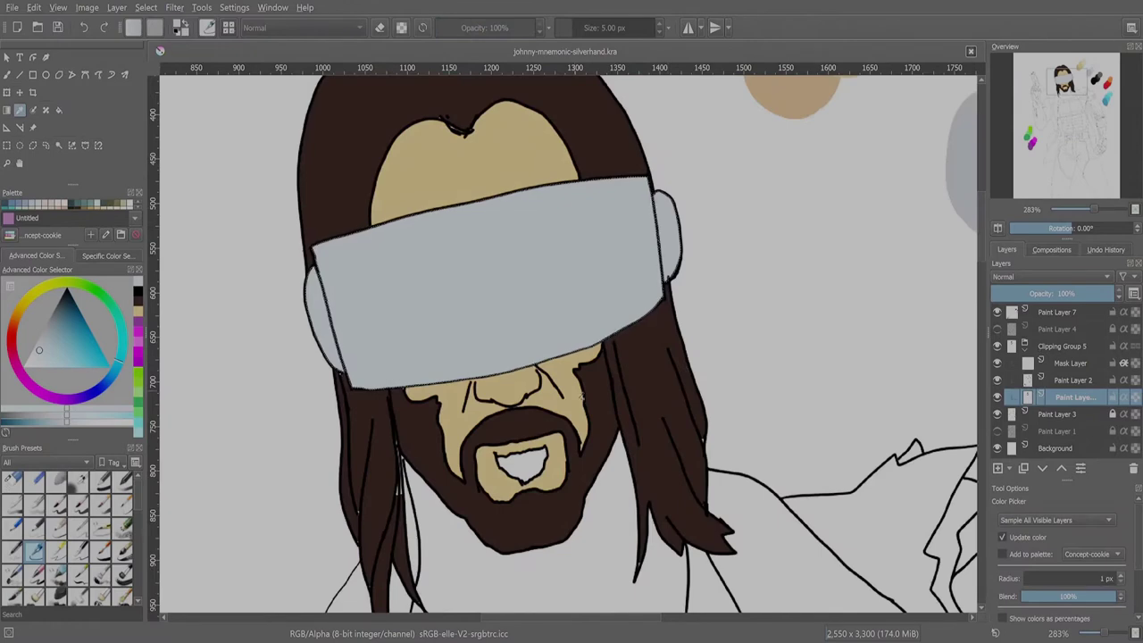
- Touch up the uncoloured gaps around the nose with tan and between the hair strands with dark brown
click(513, 394)
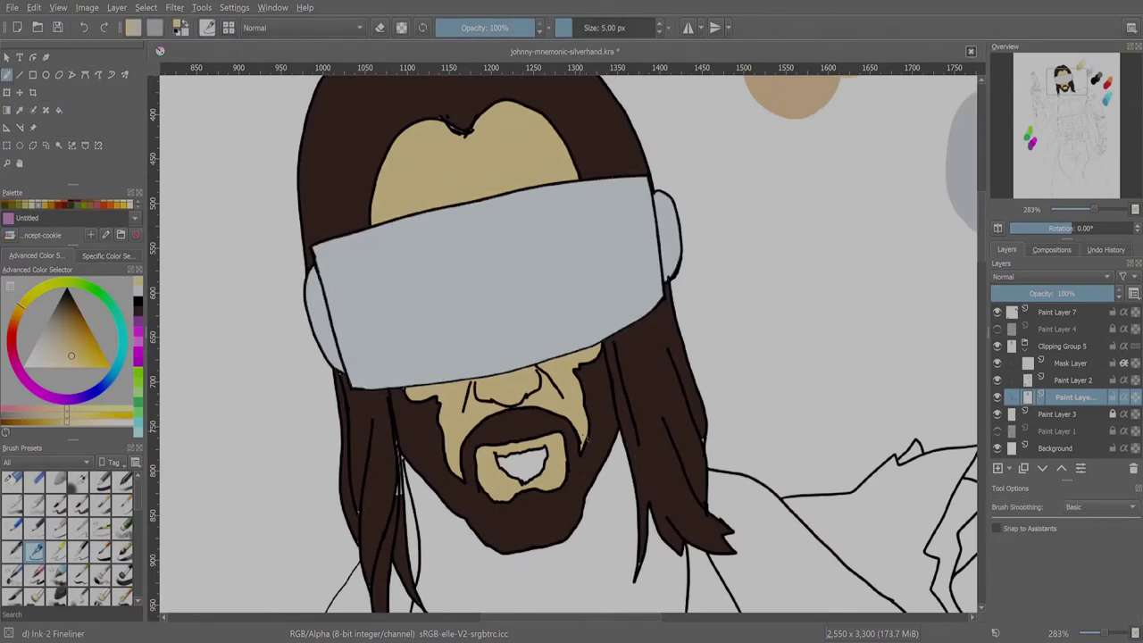
ctrl+click(362, 408)
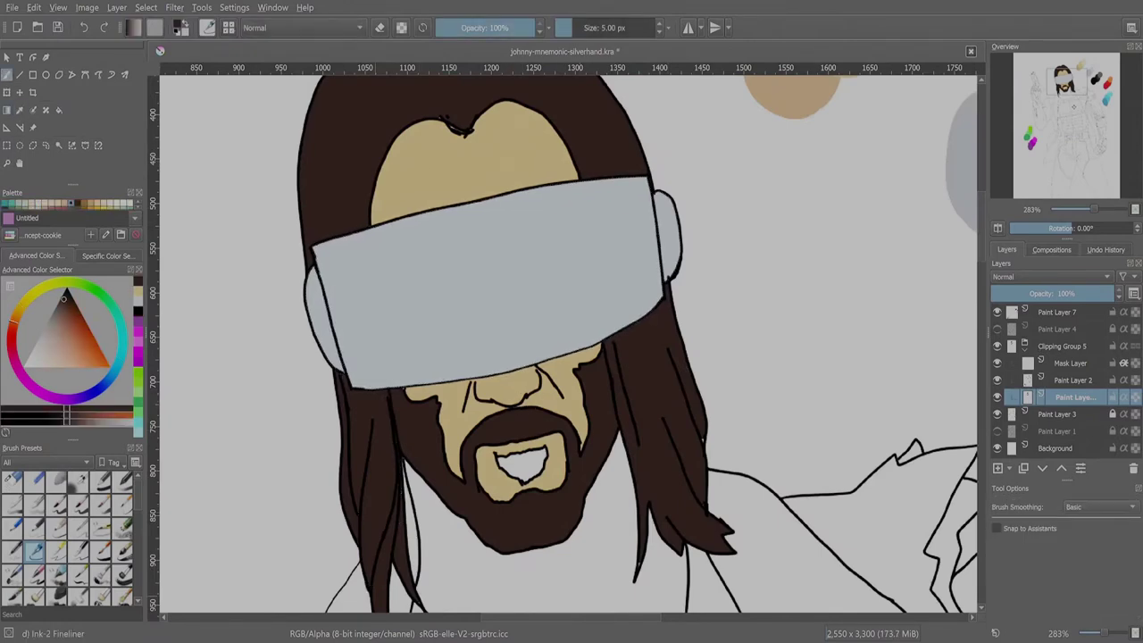
drag(702, 470, 796, 283)
drag(733, 183, 683, 393)
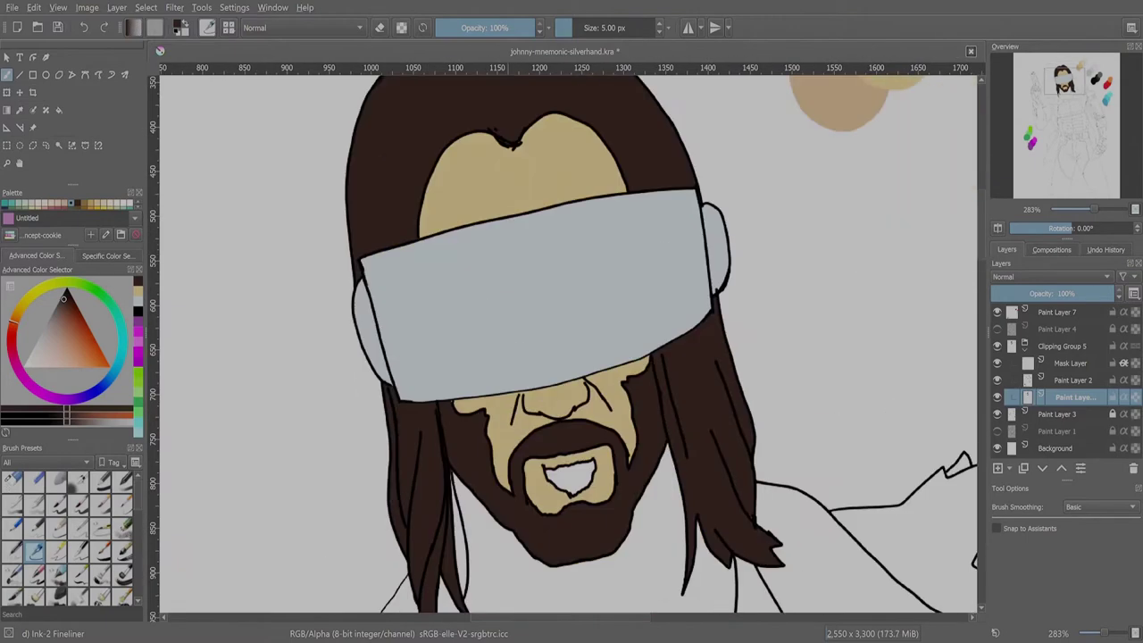
- Fill the open mouth with dark brown
key(f)
click(563, 477)
key(ctrl+r)
key(minus)
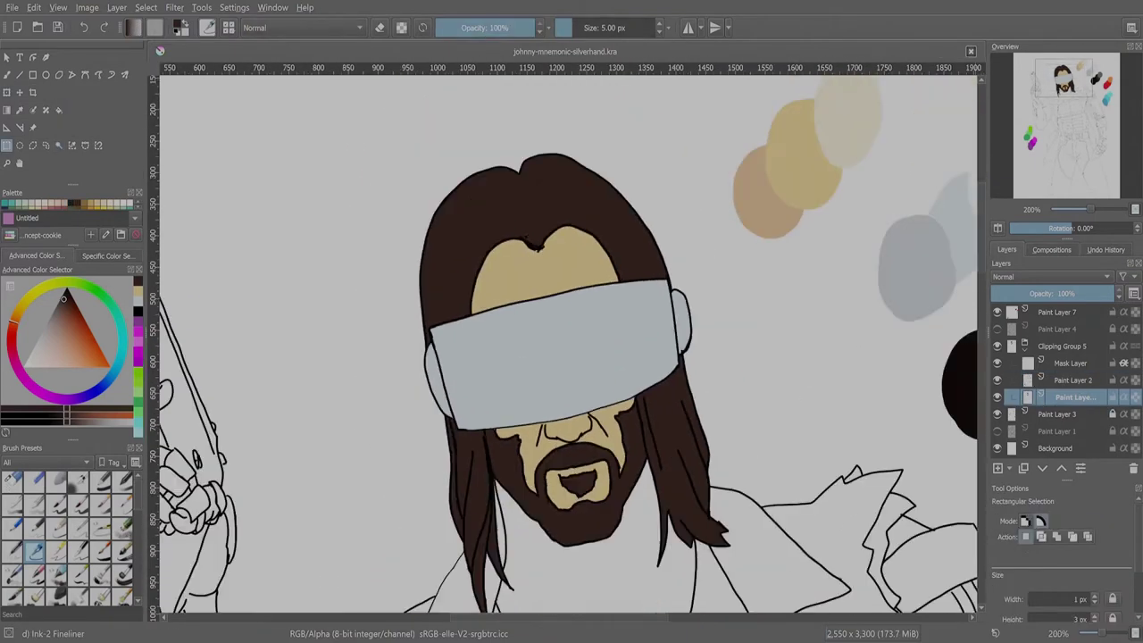
- Duplicate the flat-colour layer, shade the visor with soft vertical light blue-grey strokes using Pencil-4 Soft, and save the file
key(ctrl+j)
key(b)
key(slash)
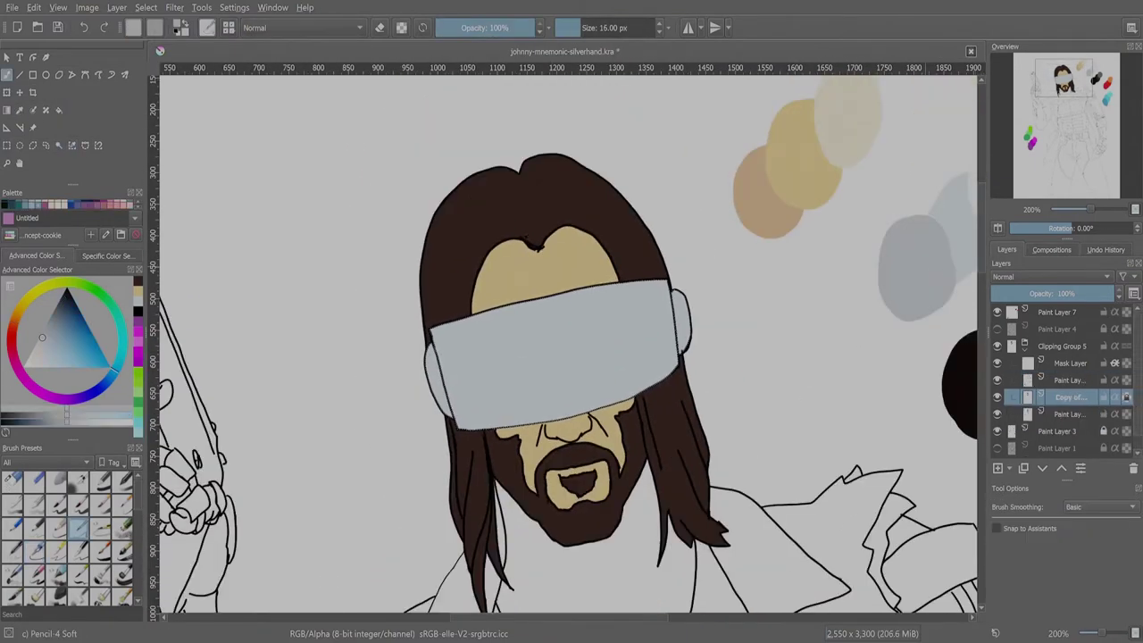
ctrl+click(453, 338)
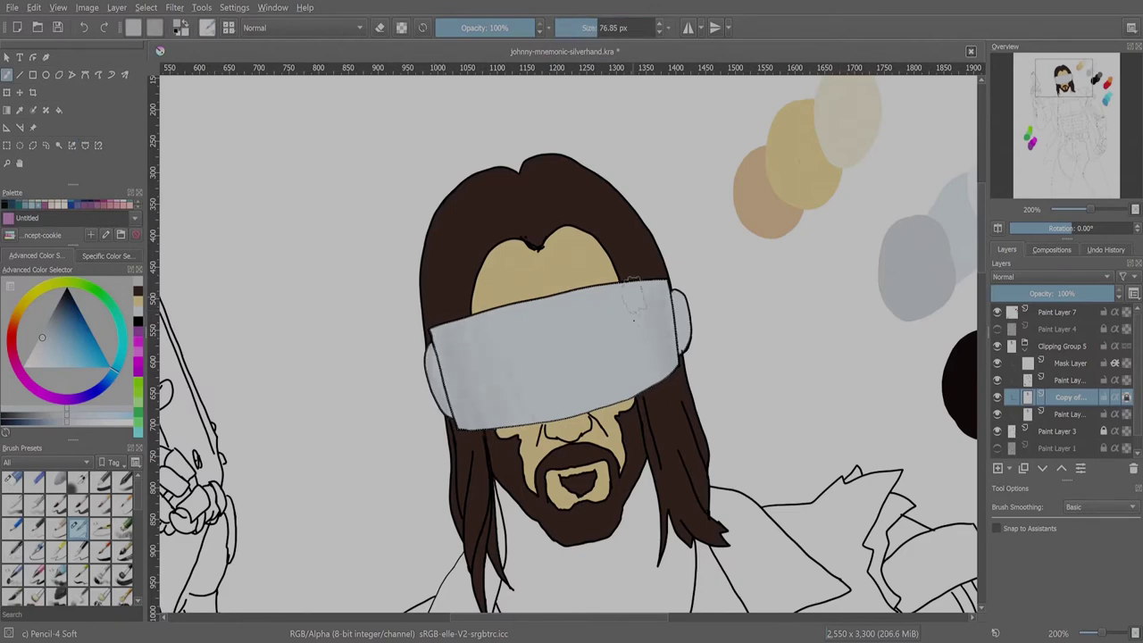
ctrl+click(600, 386)
key(bracketright)
key(bracketright)
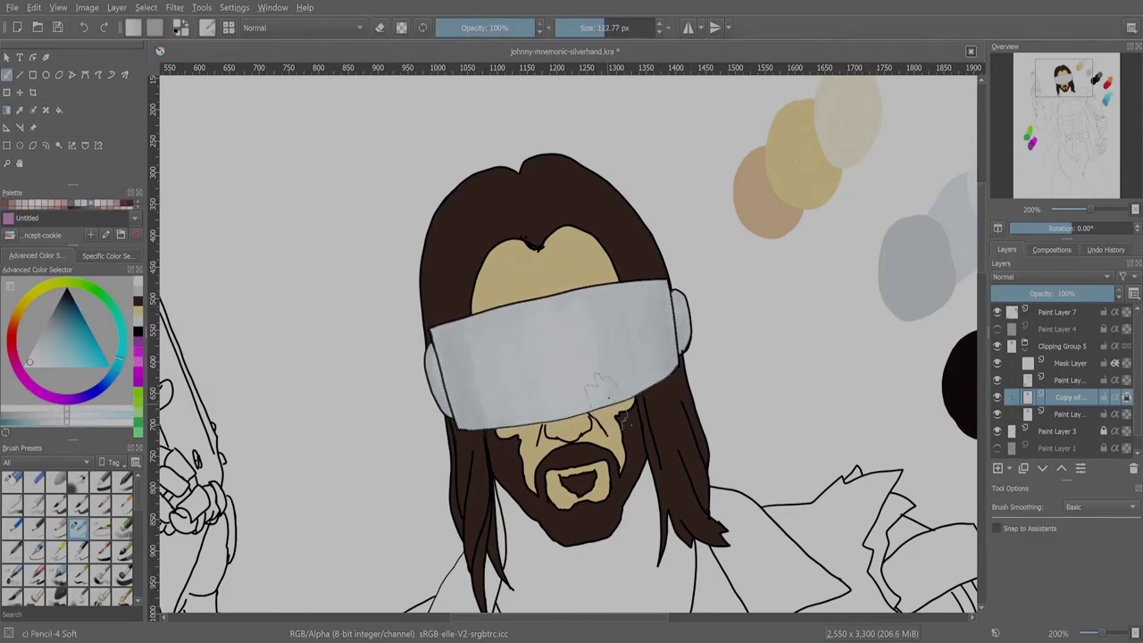
key(ctrl+s)
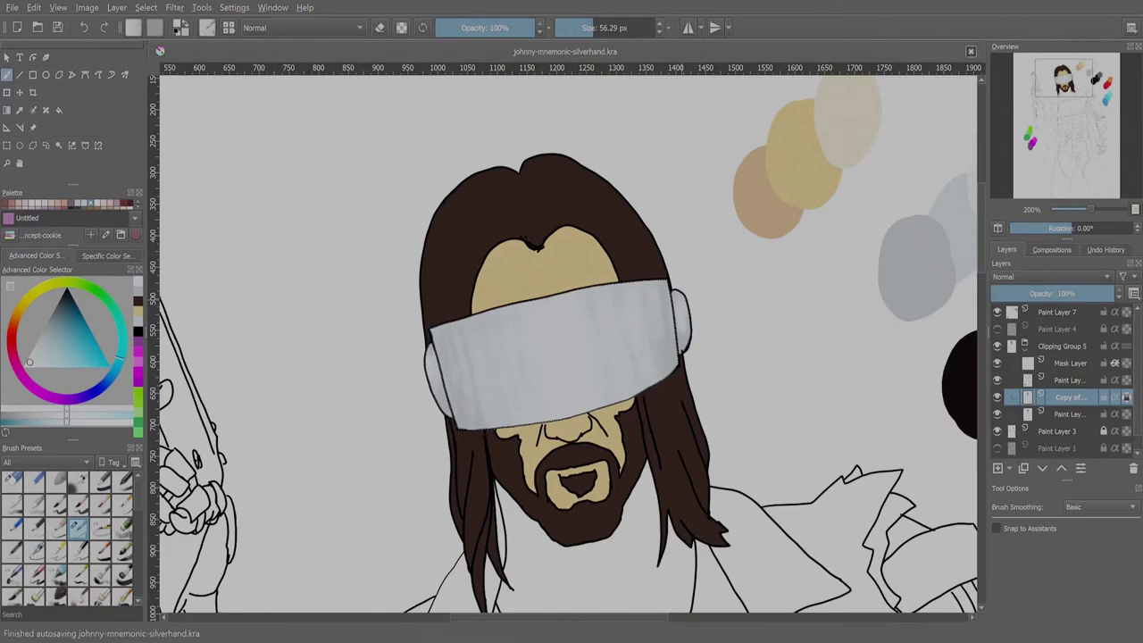
- Shade the forehead and face edges with darker tan, add pale cream highlights, and blend the skin tones
ctrl+click(525, 251)
key(bracketleft)
key(bracketleft)
key(bracketleft)
key(bracketleft)
drag(525, 251, 500, 254)
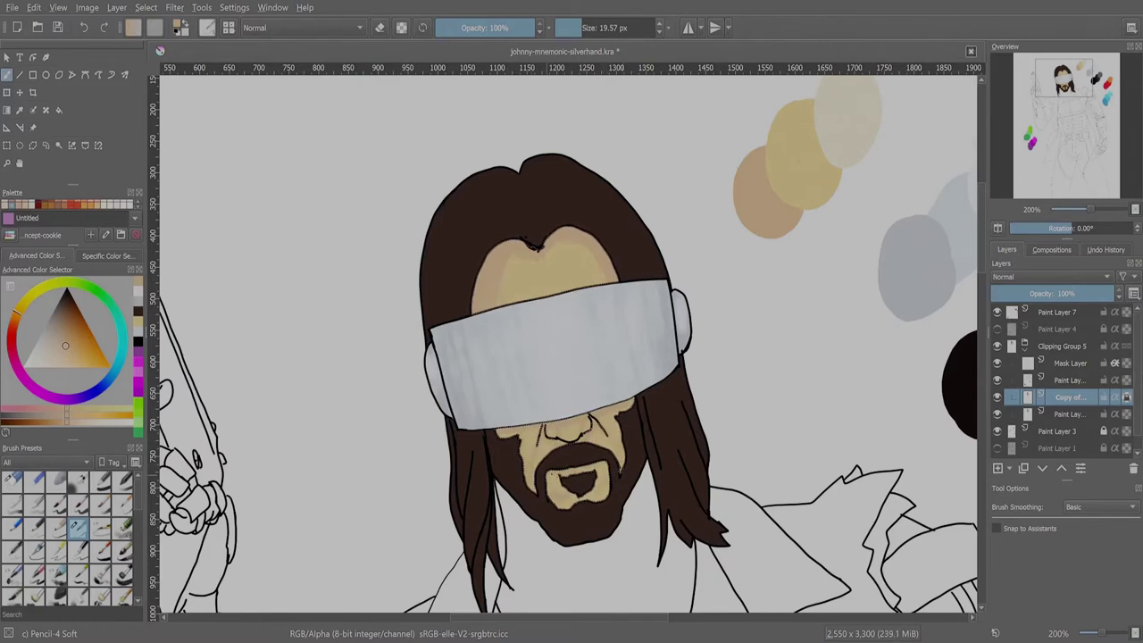
ctrl+click(536, 268)
drag(525, 290, 553, 270)
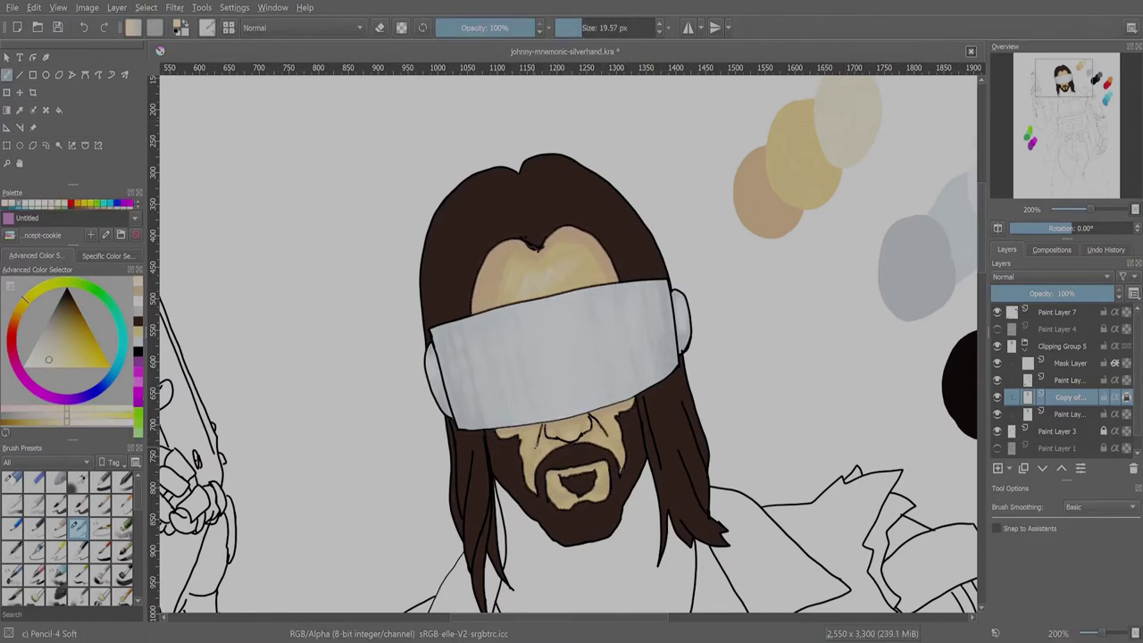
key(slash)
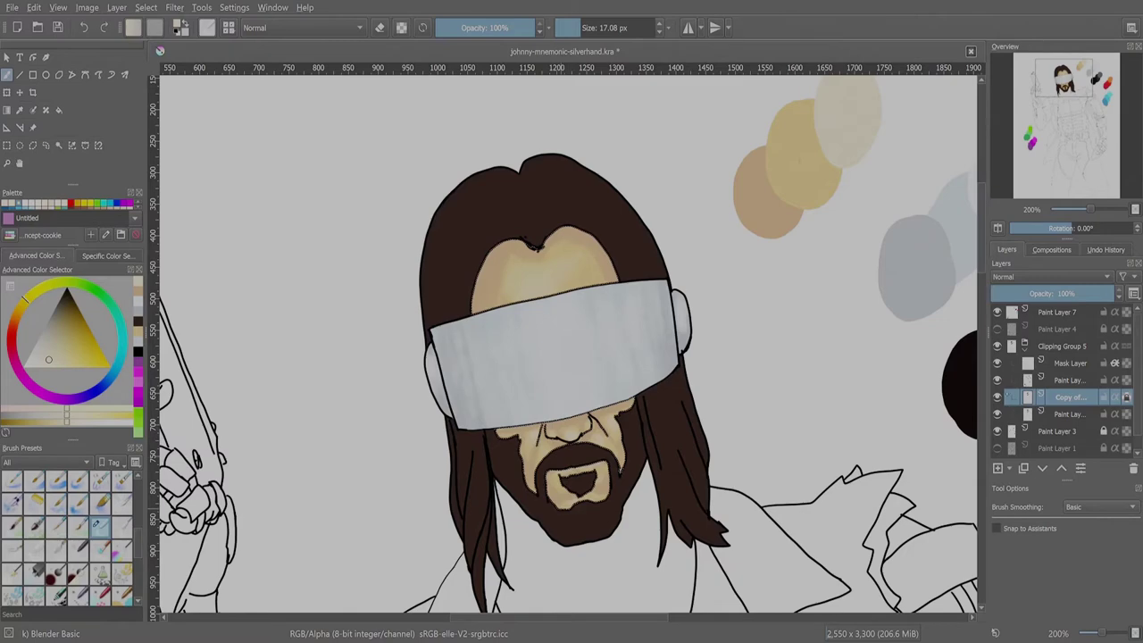
- Select the dark brown hair by similar colour and paint black strands through the hair and beard with Pencil-4 Soft
key(1)
key(ctrl+r)
key(plus)
key(b)
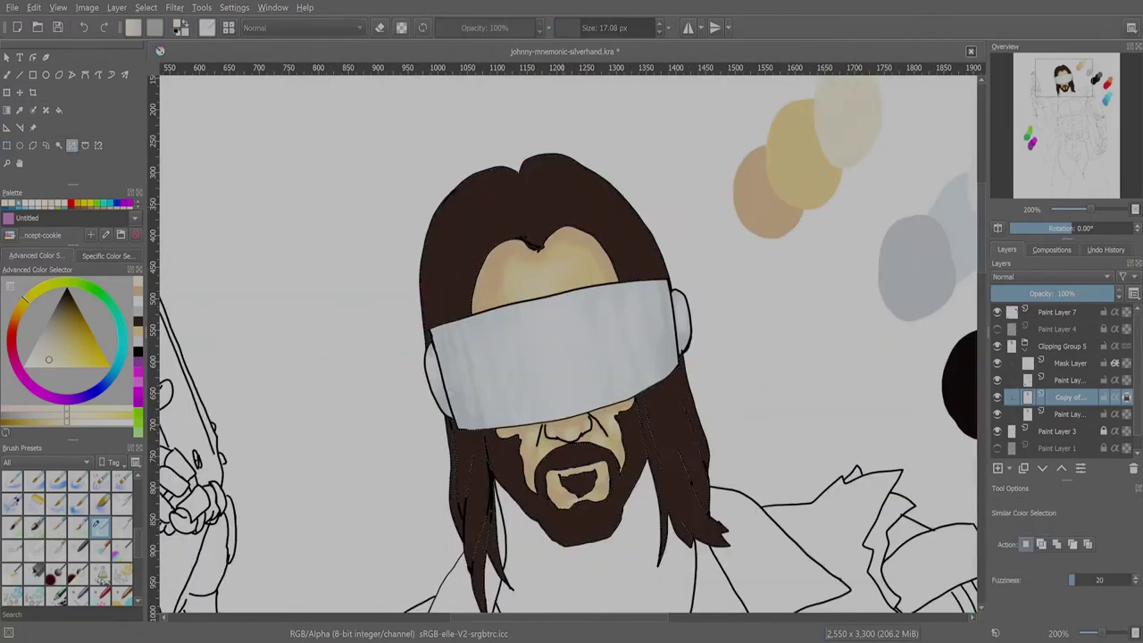
key(d)
key(slash)
drag(534, 241, 444, 268)
mouse_move(524, 179)
mouse_down()
mouse_move(464, 273)
mouse_move(600, 229)
mouse_move(542, 230)
mouse_up()
drag(469, 530, 449, 460)
drag(651, 339, 668, 397)
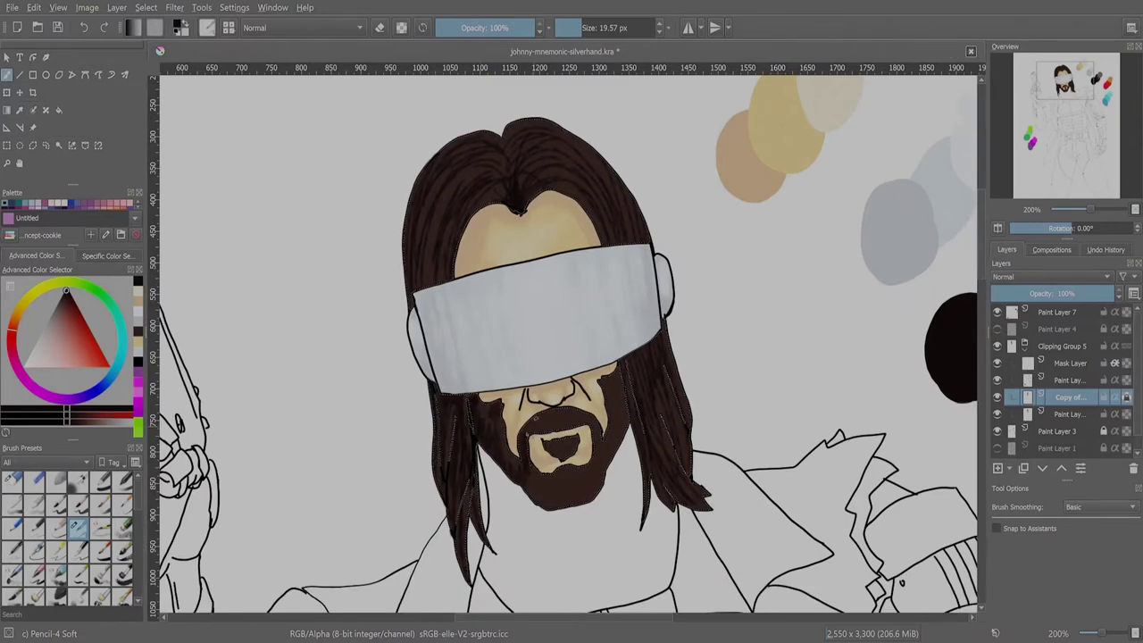
mouse_move(625, 357)
mouse_down()
mouse_move(518, 303)
mouse_move(626, 331)
mouse_up()
- Paint grey-brown highlight strands through the hair, moustache and beard with Pencil-4 Soft at about 15 px
ctrl+click(816, 307)
key(bracketleft)
drag(487, 152, 446, 255)
drag(468, 375, 460, 518)
drag(464, 126, 424, 255)
drag(514, 147, 590, 161)
drag(571, 166, 603, 201)
drag(616, 134, 585, 215)
drag(639, 326, 683, 473)
drag(496, 375, 486, 431)
drag(611, 351, 611, 391)
drag(555, 384, 588, 398)
key(1)
key(ctrl+r)
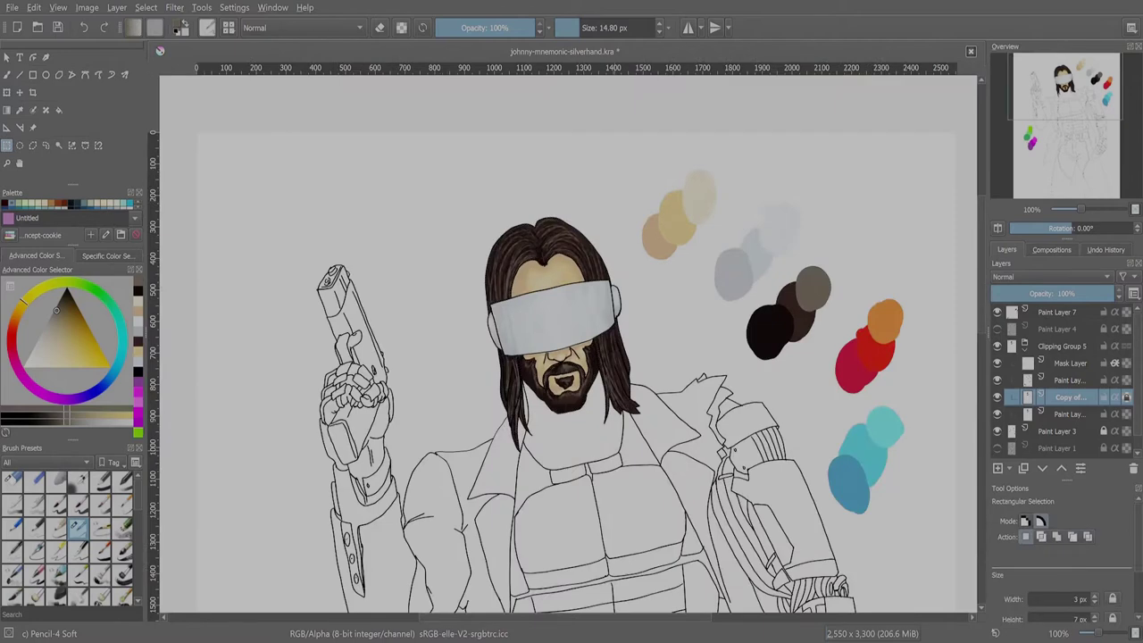
- Close the open outlines around the head area and pistol hand in the body line art, and fill the skin with tan
key(minus)
key(minus)
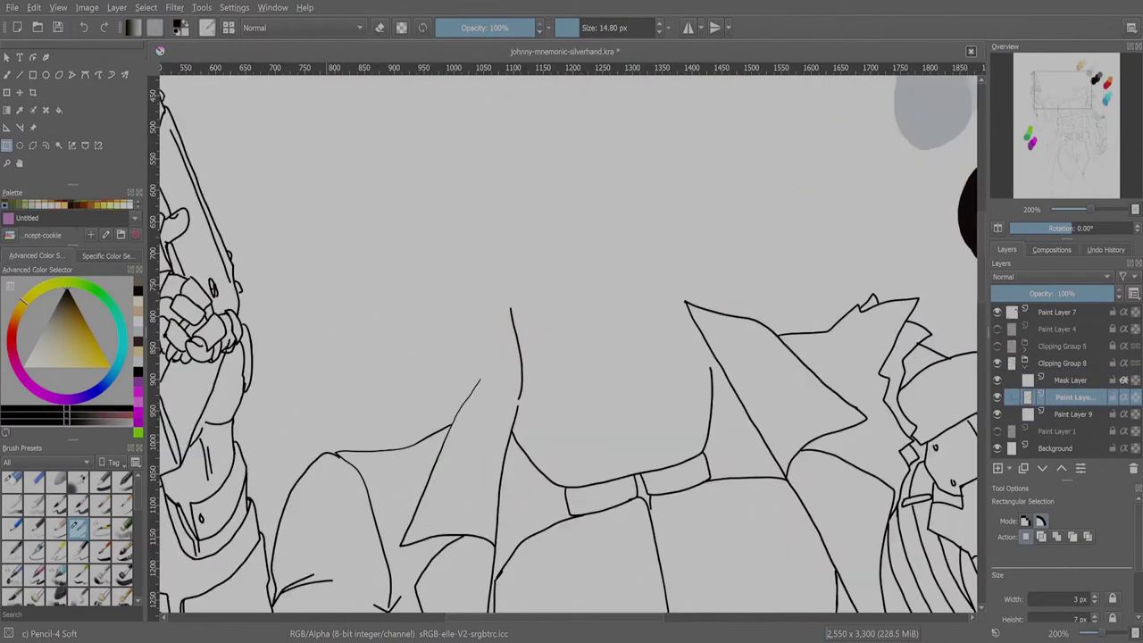
key(b)
mouse_move(482, 379)
mouse_down()
mouse_move(515, 332)
mouse_move(685, 303)
mouse_up()
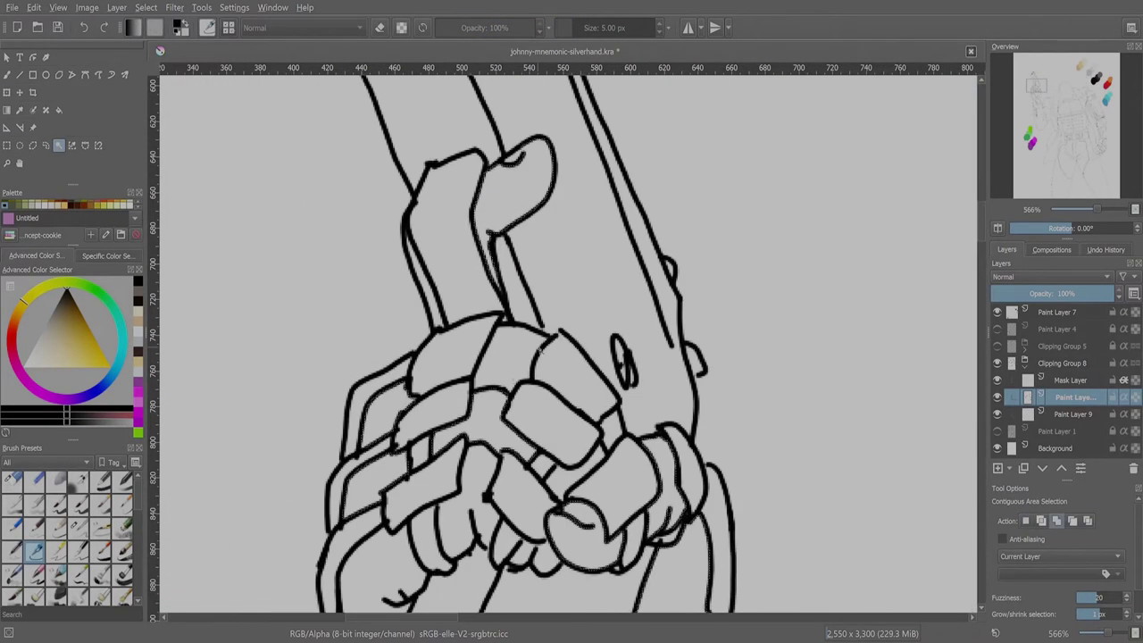
drag(536, 446, 774, 179)
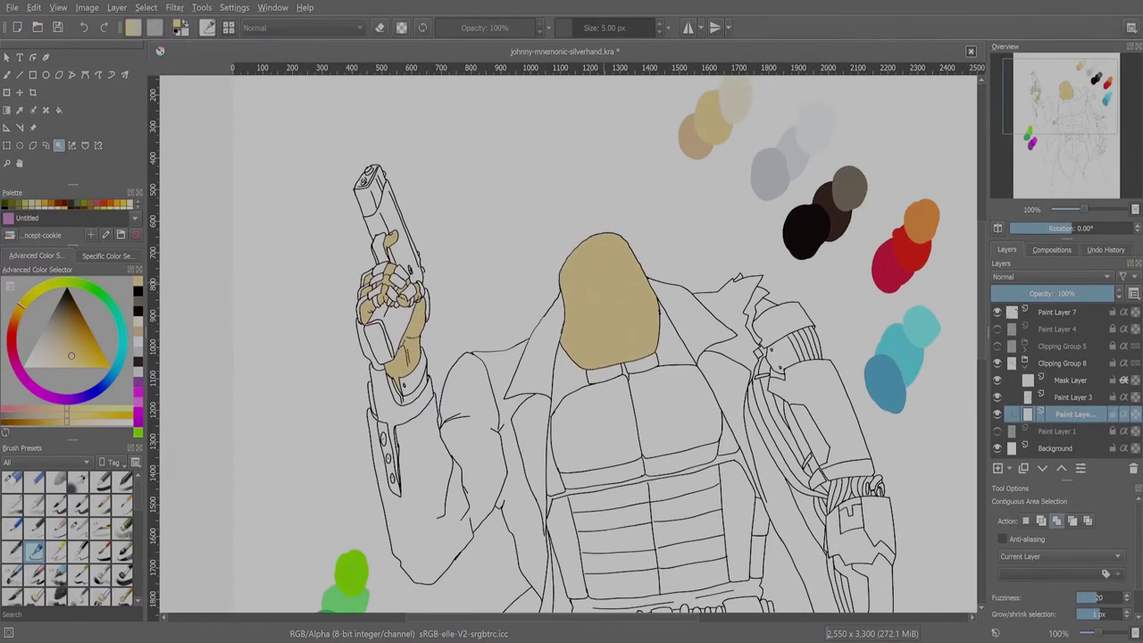
- Fill the coat with dark navy, the vest and glove with dark brown and the pistol with dark green on Paint Layer 9, and save
click(1072, 396)
scroll(569, 339, down, 5)
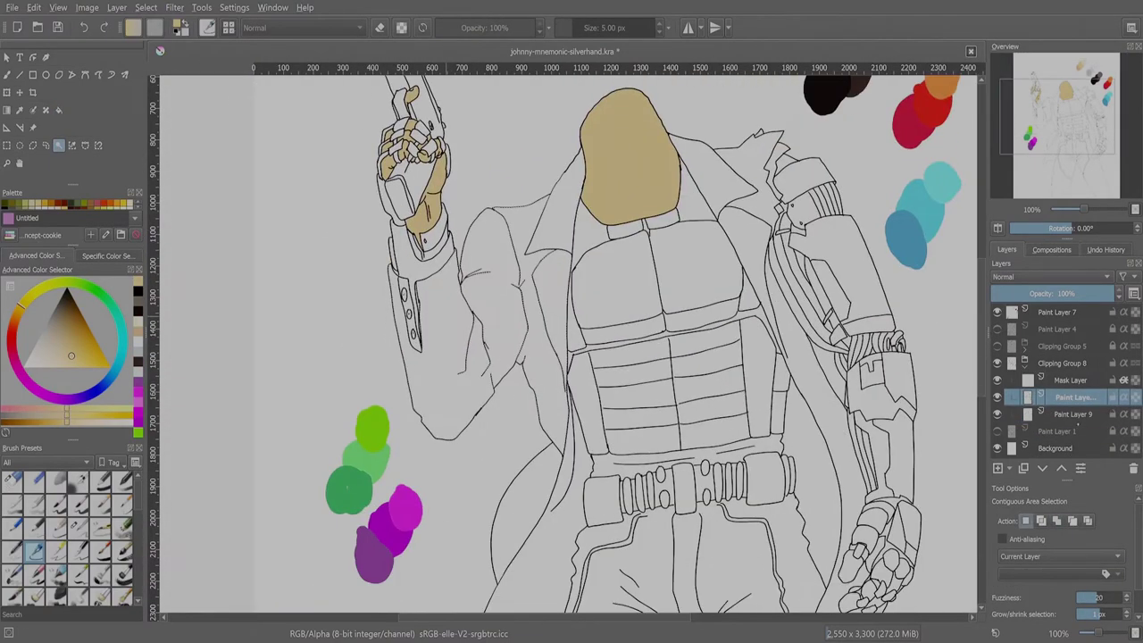
scroll(568, 339, up, 8)
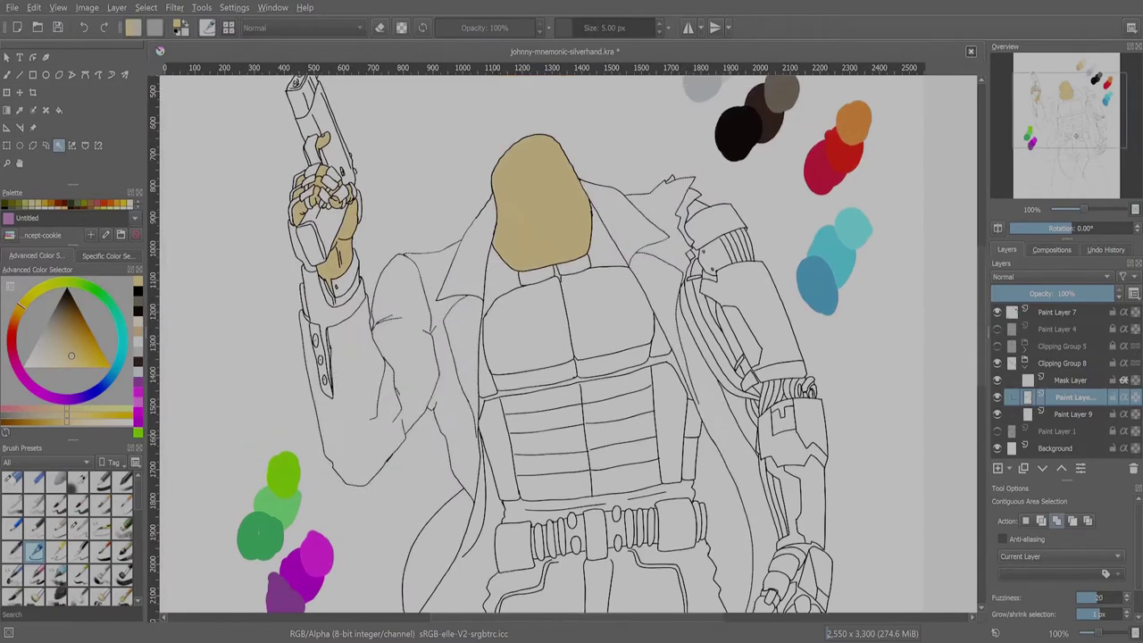
key(p)
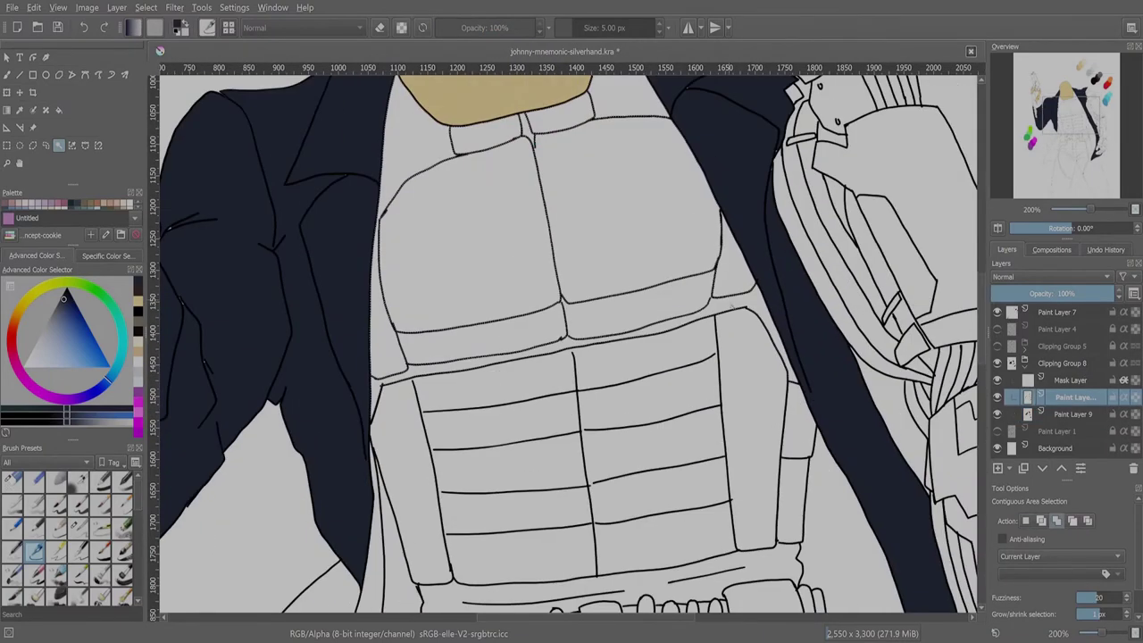
click(1071, 414)
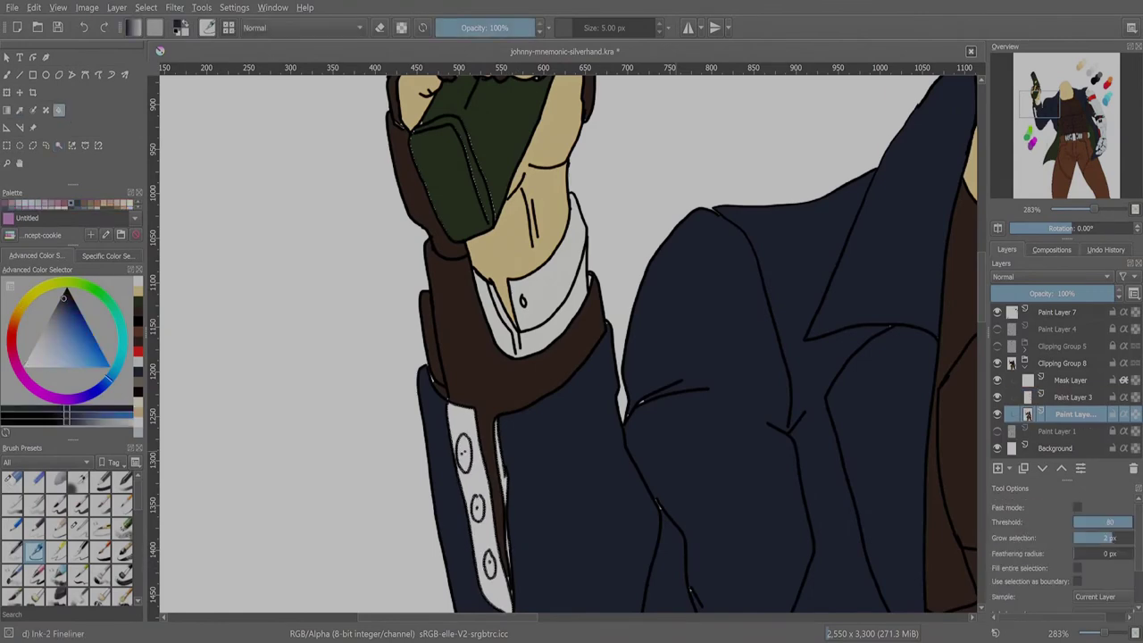
key(ctrl+s)
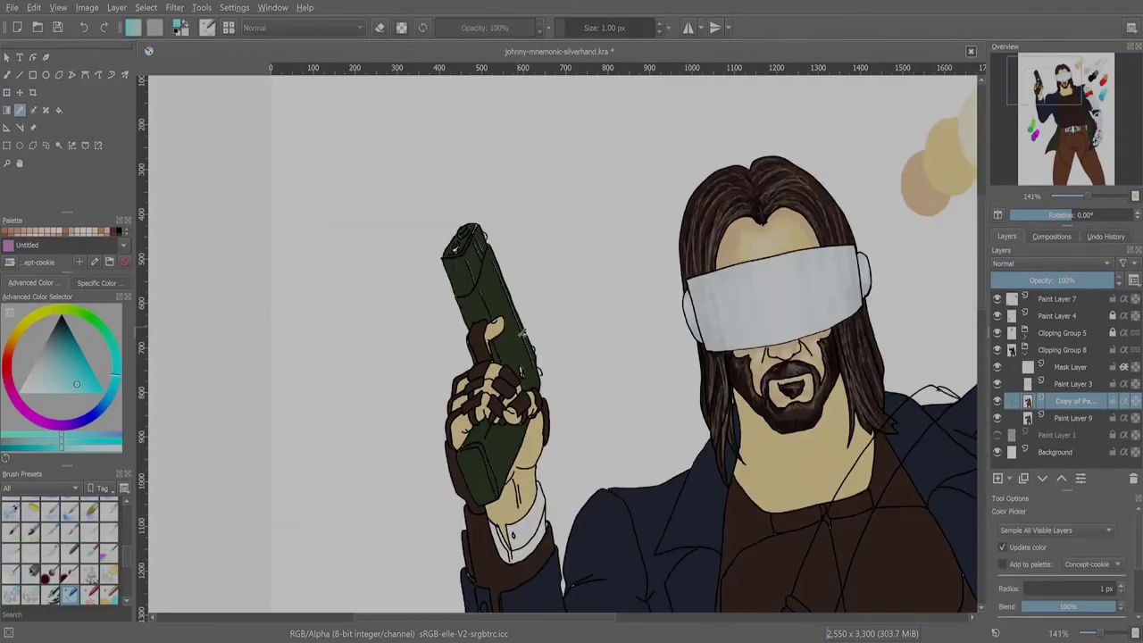
- Touch up the uncoloured gaps along the pistol's lines with its dark green, using the Basic-1 brush at 5.80 px
click(495, 326)
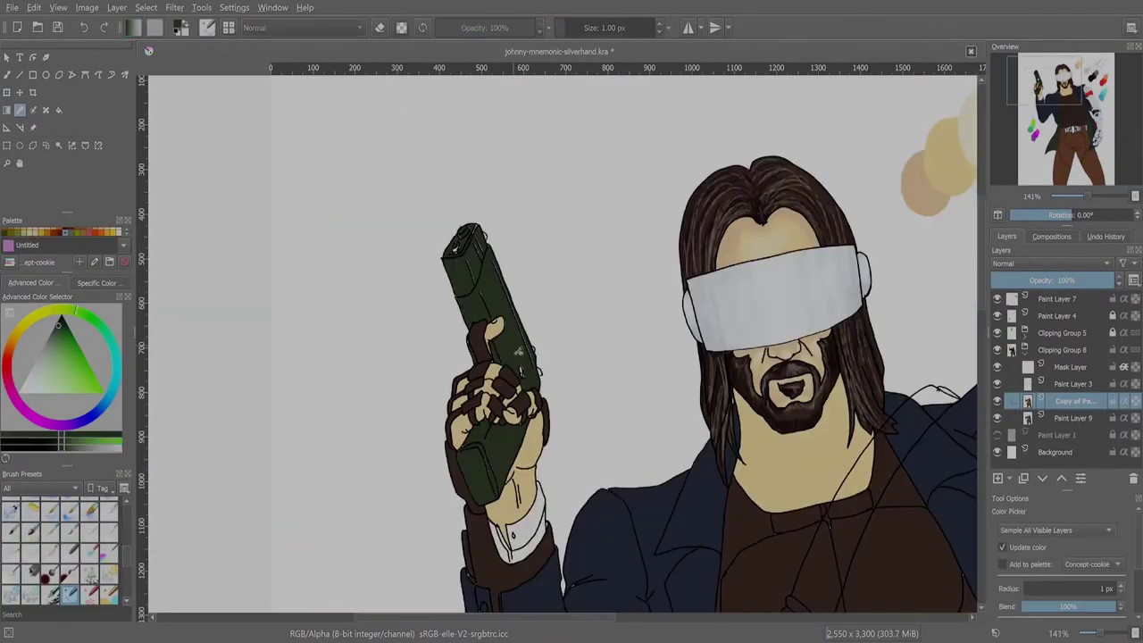
key(b)
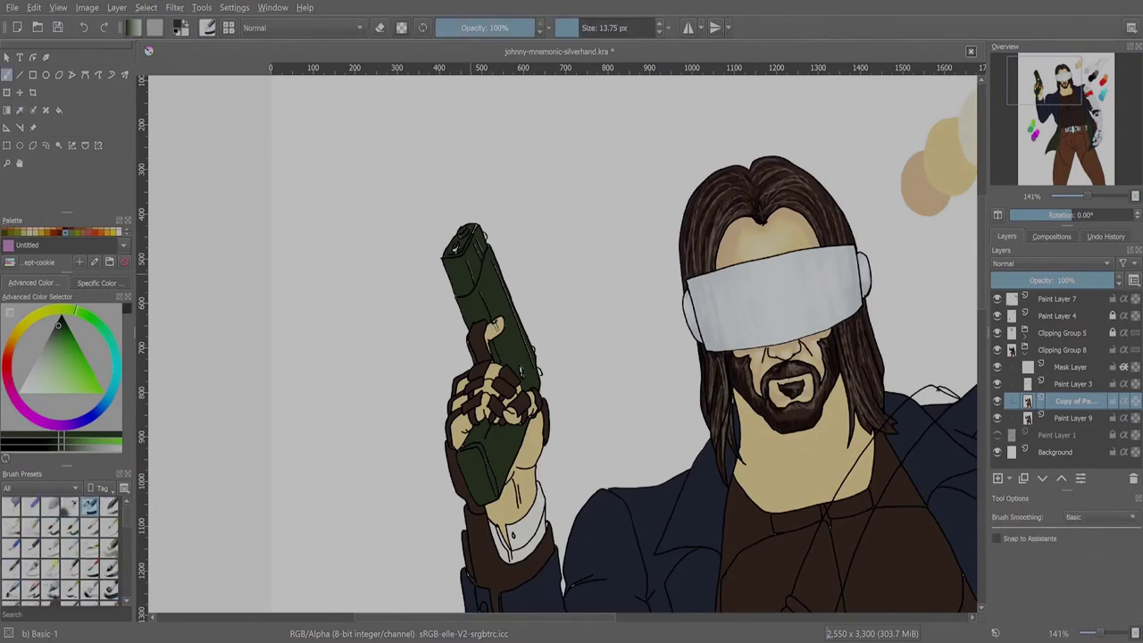
key(plus)
key(plus)
key(bracketleft)
key(bracketleft)
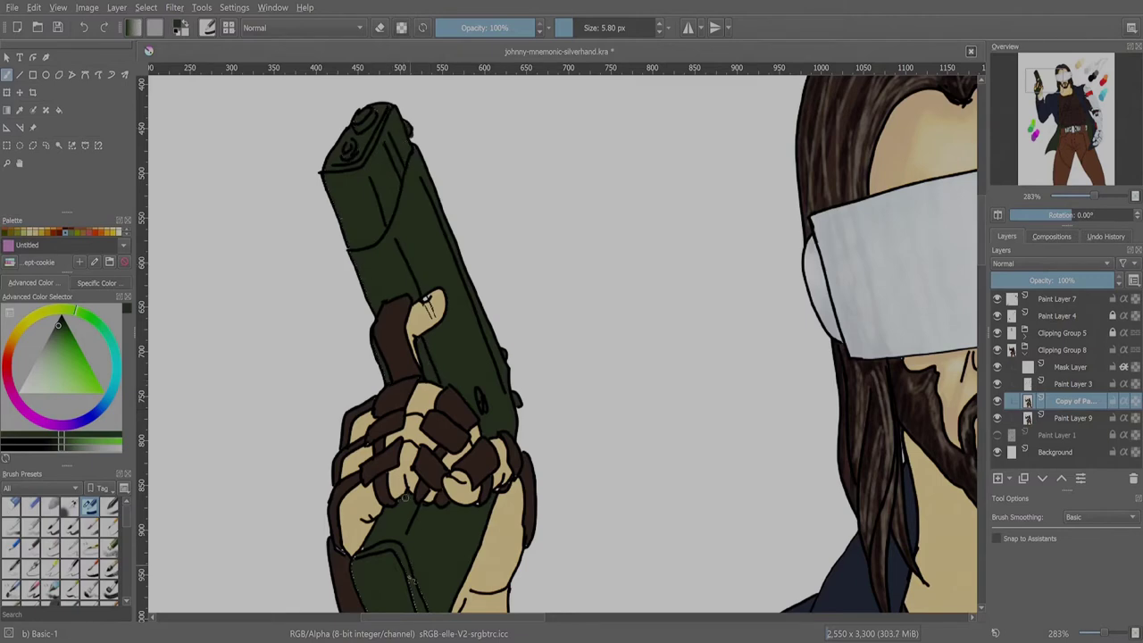
scroll(423, 437, down, 3)
scroll(381, 444, down, 15)
scroll(381, 444, right, 10)
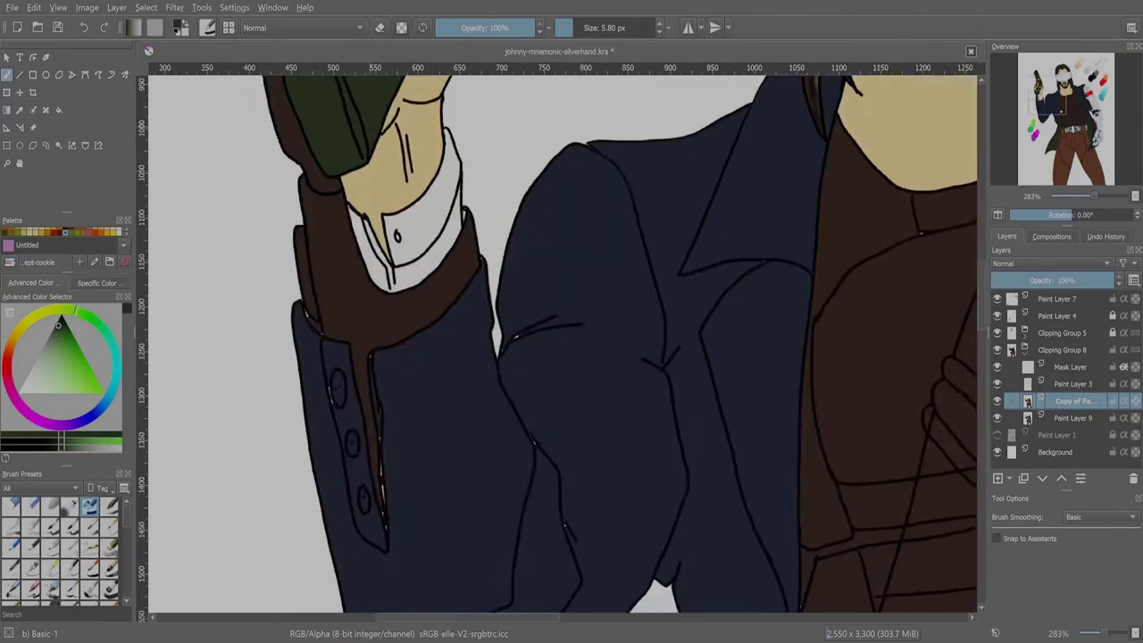
scroll(798, 377, up, 15)
scroll(797, 376, left, 10)
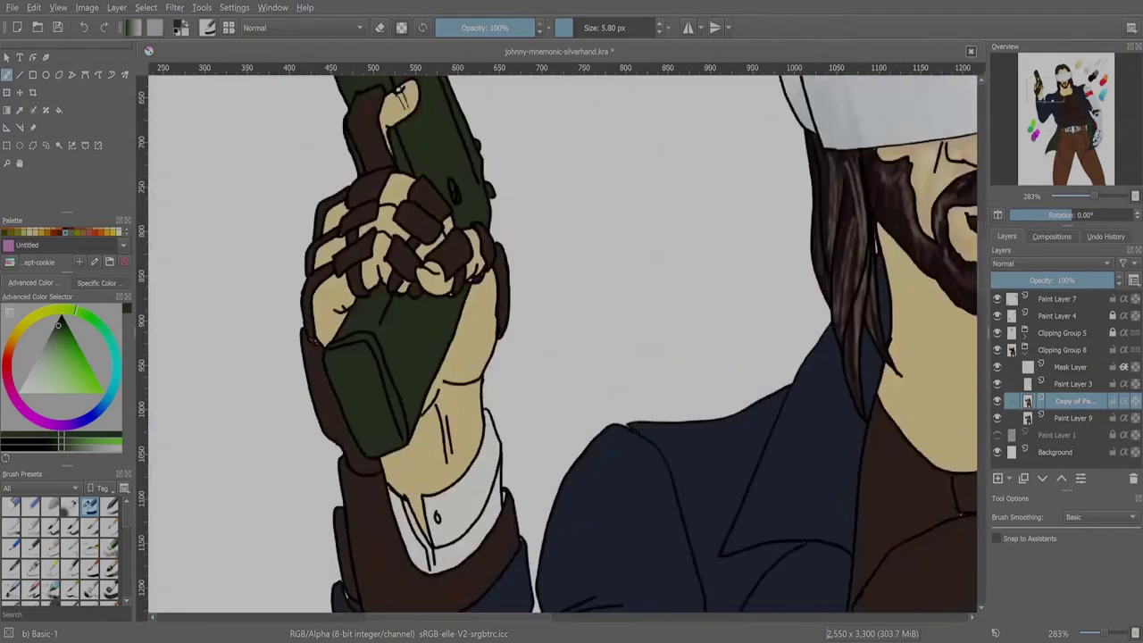
- Touch up the gaps in the skin of the pistol hand and neck with tan at a 3.36 px brush size
key(bracketleft)
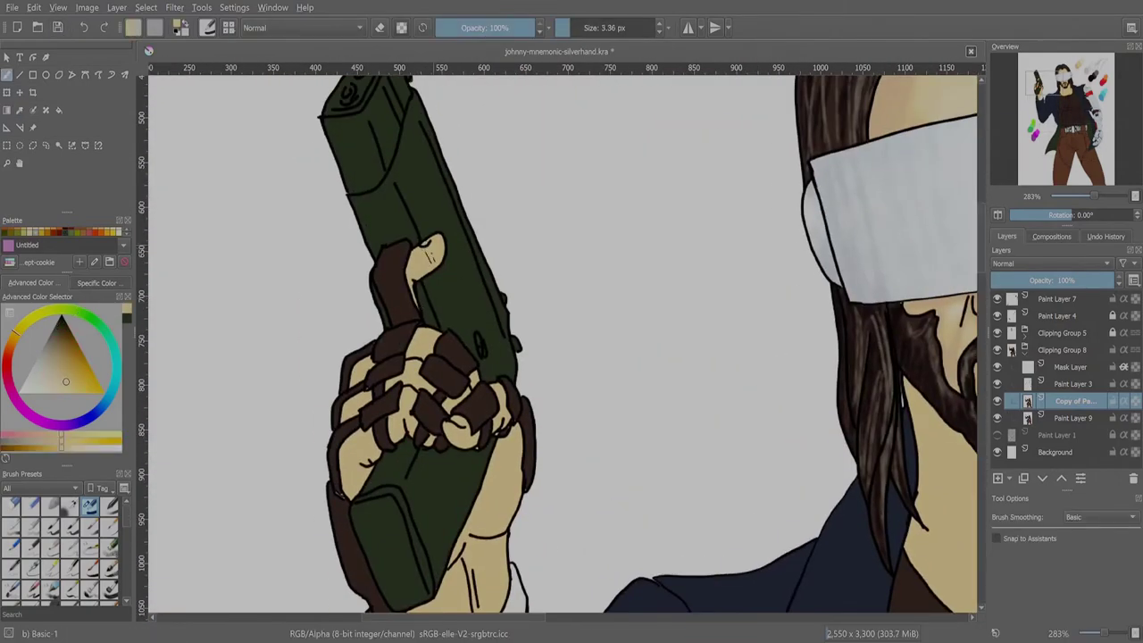
scroll(377, 421, down, 4)
scroll(554, 344, right, 6)
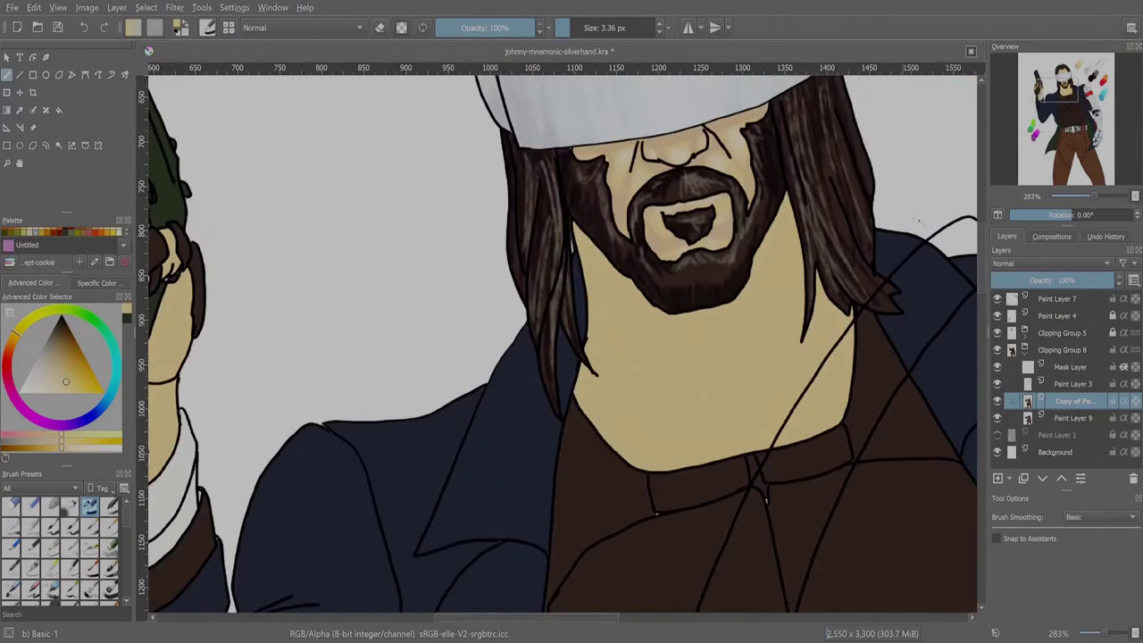
scroll(554, 343, left, 6)
- Touch up the gaps in the glove and wrist with dark brown and those in the shirt cuff with off-white
ctrl+click(368, 323)
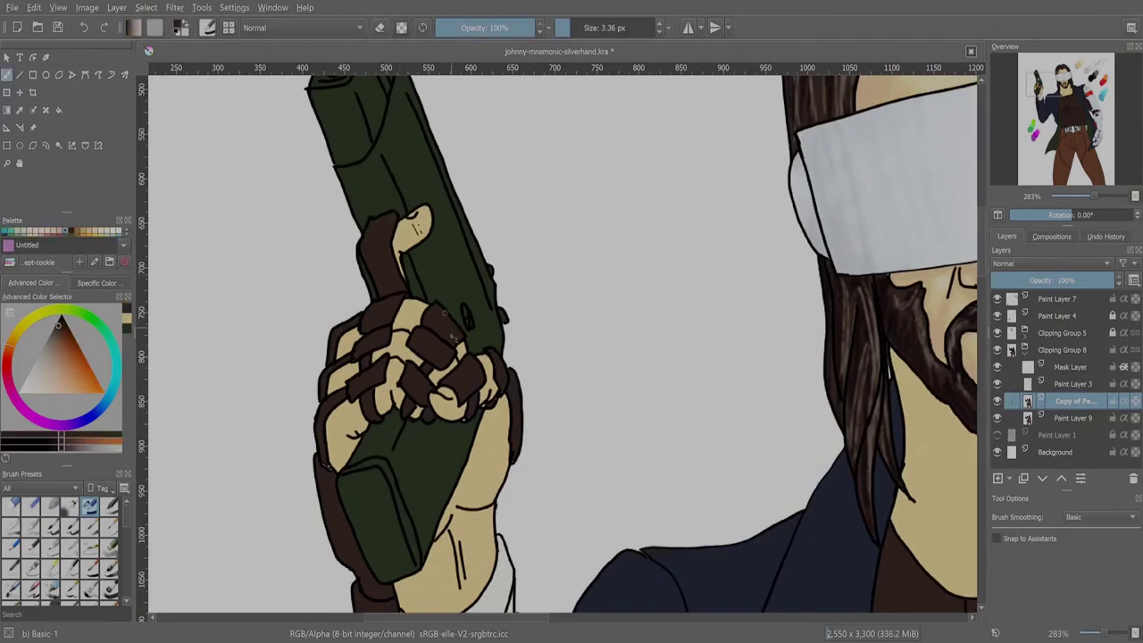
scroll(452, 532, down, 5)
scroll(452, 531, left, 2)
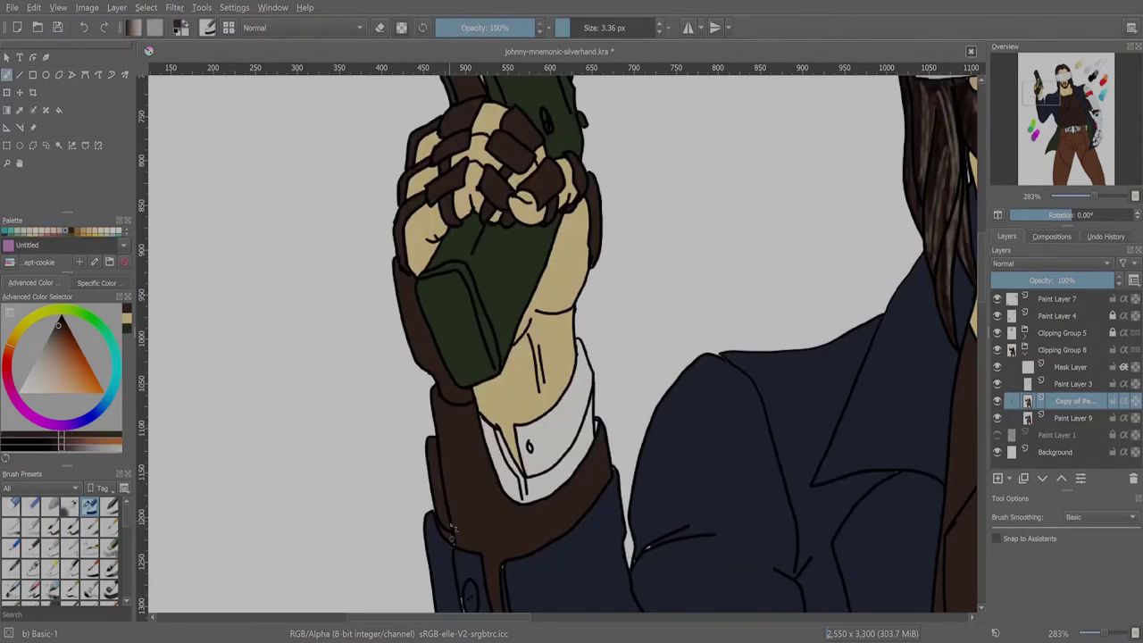
ctrl+click(606, 456)
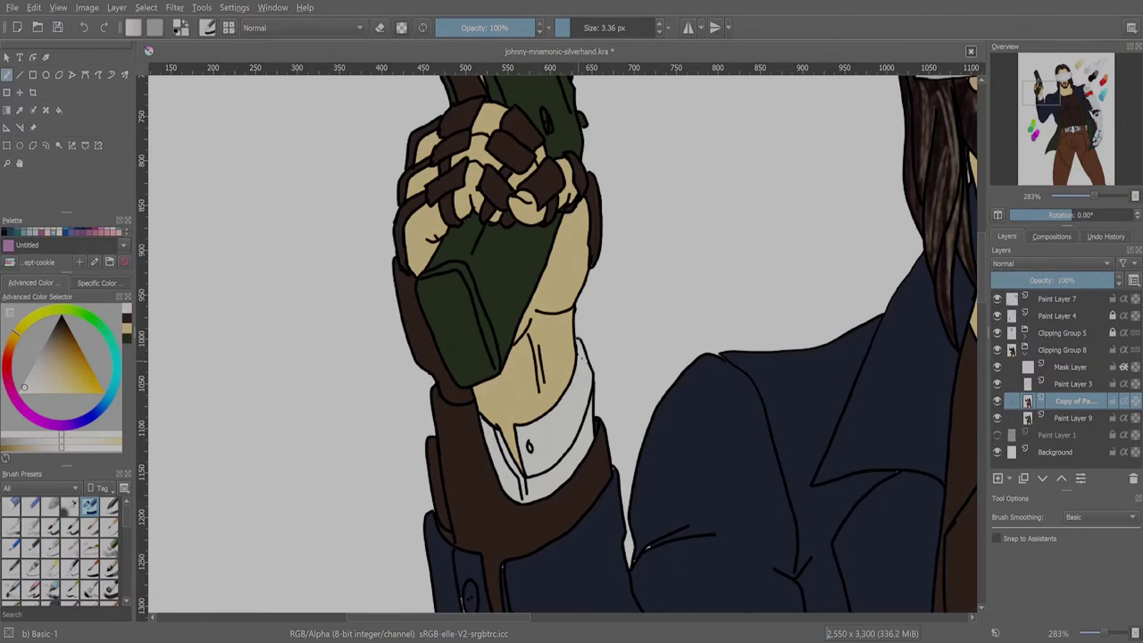
- Touch up the uncoloured gaps around the coat's sleeve, buttons and elbow folds with dark navy
scroll(464, 337, down, 8)
scroll(464, 338, right, 2)
ctrl+click(464, 337)
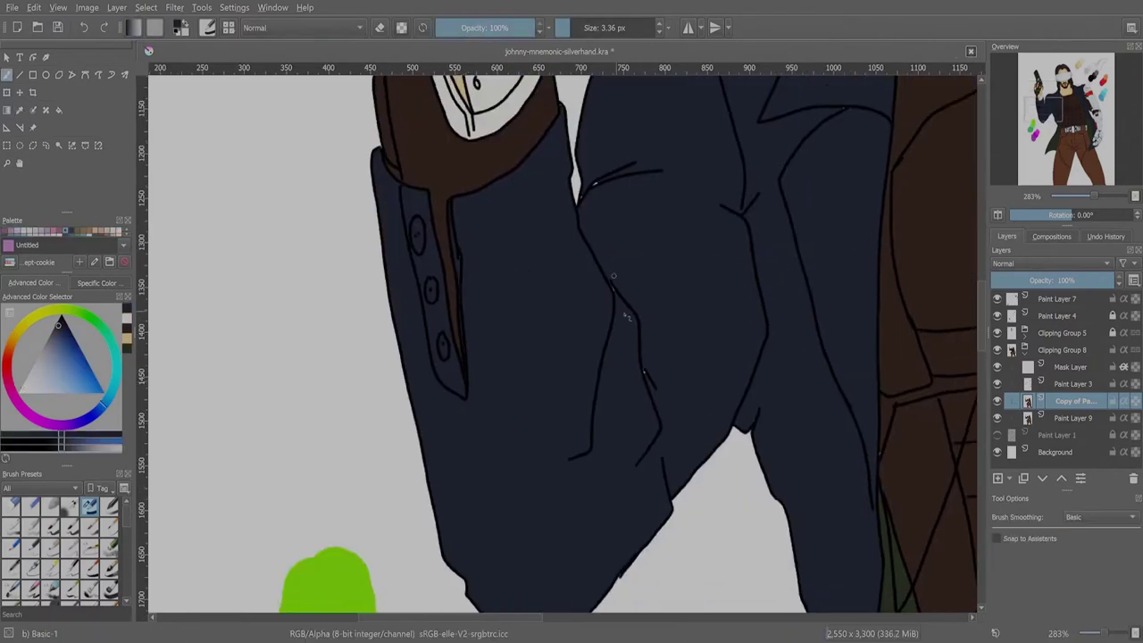
drag(648, 158, 223, 501)
drag(447, 224, 581, 324)
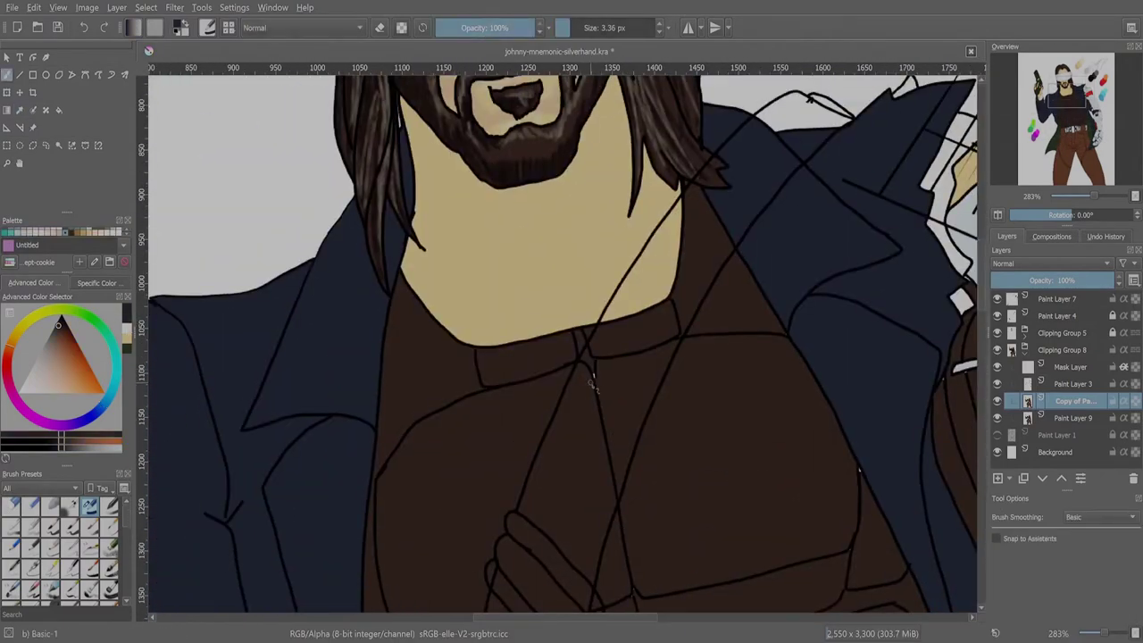
- Touch up the uncoloured gaps in the vest, mechanical arm joints and mechanical hand with dark brown
scroll(859, 473, down, 5)
scroll(393, 375, down, 4)
drag(767, 402, 636, 308)
scroll(645, 317, down, 4)
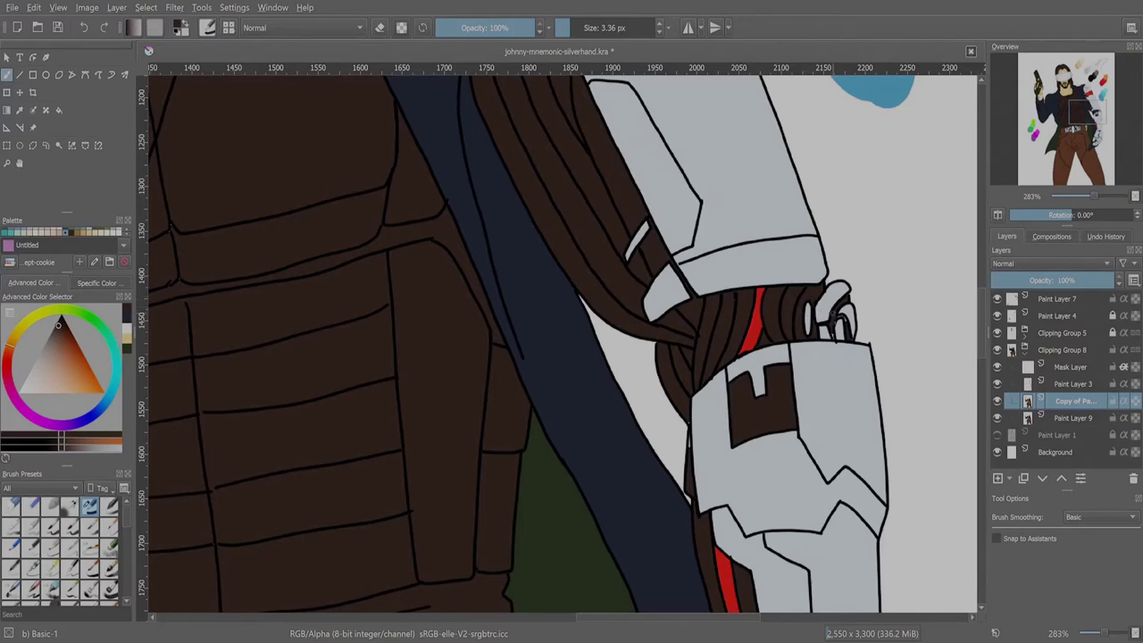
scroll(689, 450, down, 8)
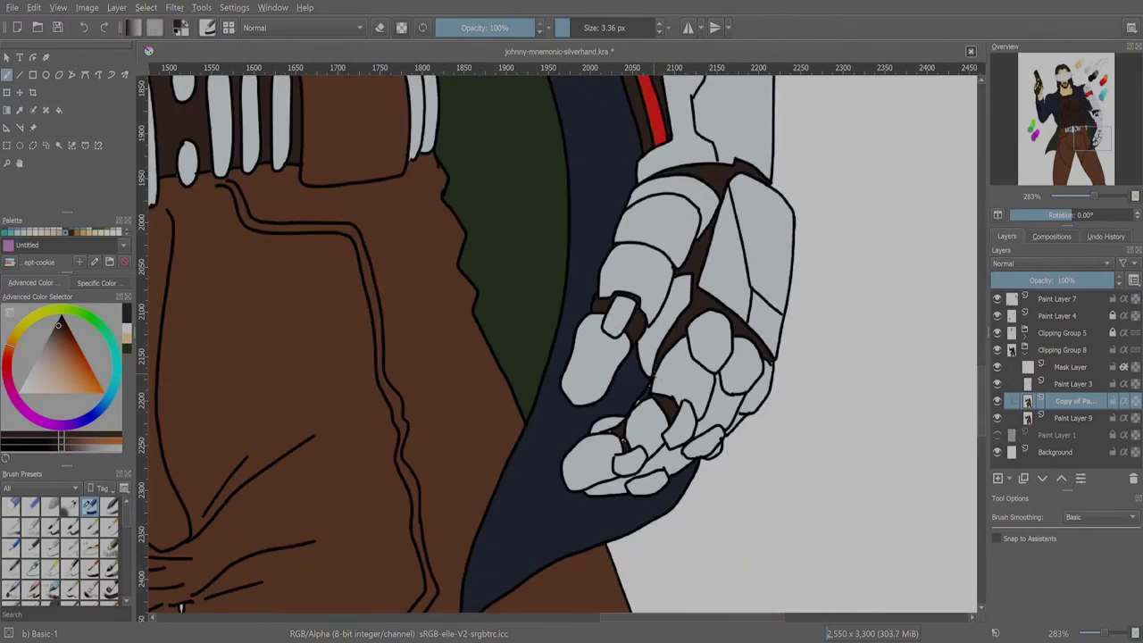
scroll(771, 363, up, 10)
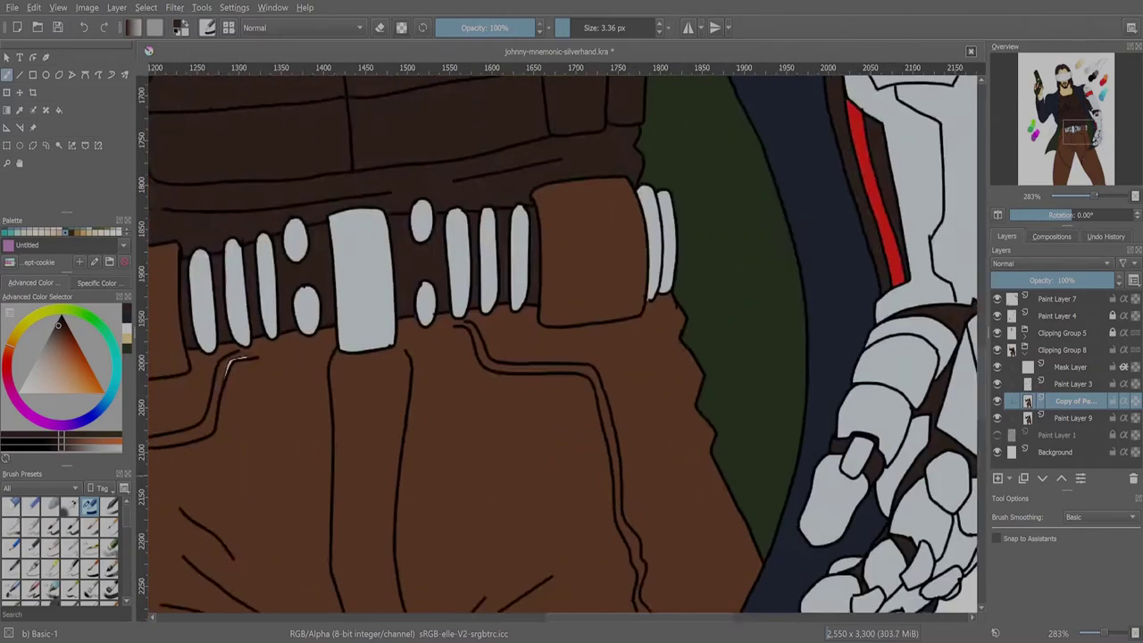
- Touch up the gaps in the mechanical shoulder's ribbed section with red and those in the belt's metal parts with light blue-grey
key(minus)
key(plus)
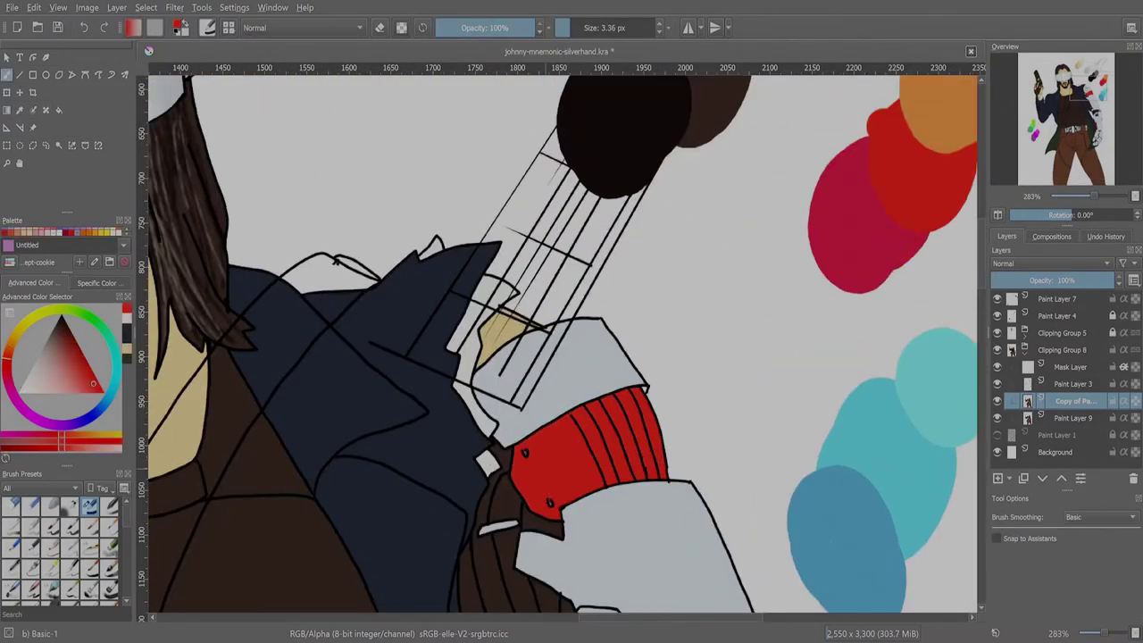
scroll(561, 344, down, 12)
scroll(807, 280, down, 9)
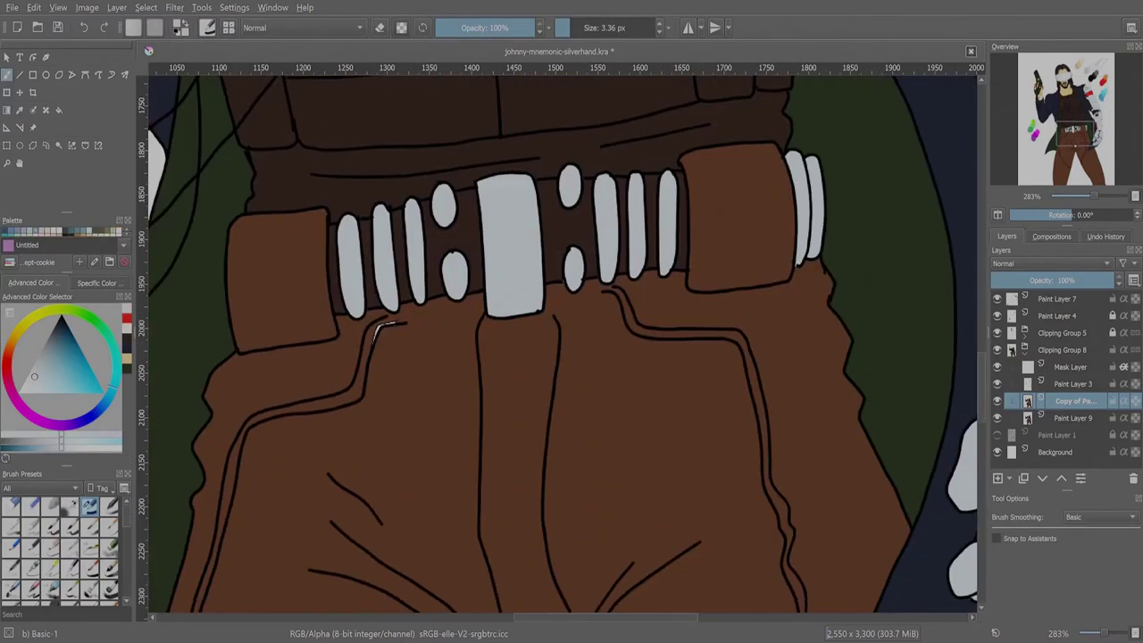
- Touch up the uncoloured gaps along the trousers' pocket seams and outline with the trouser brown
ctrl+click(806, 280)
scroll(560, 343, down, 8)
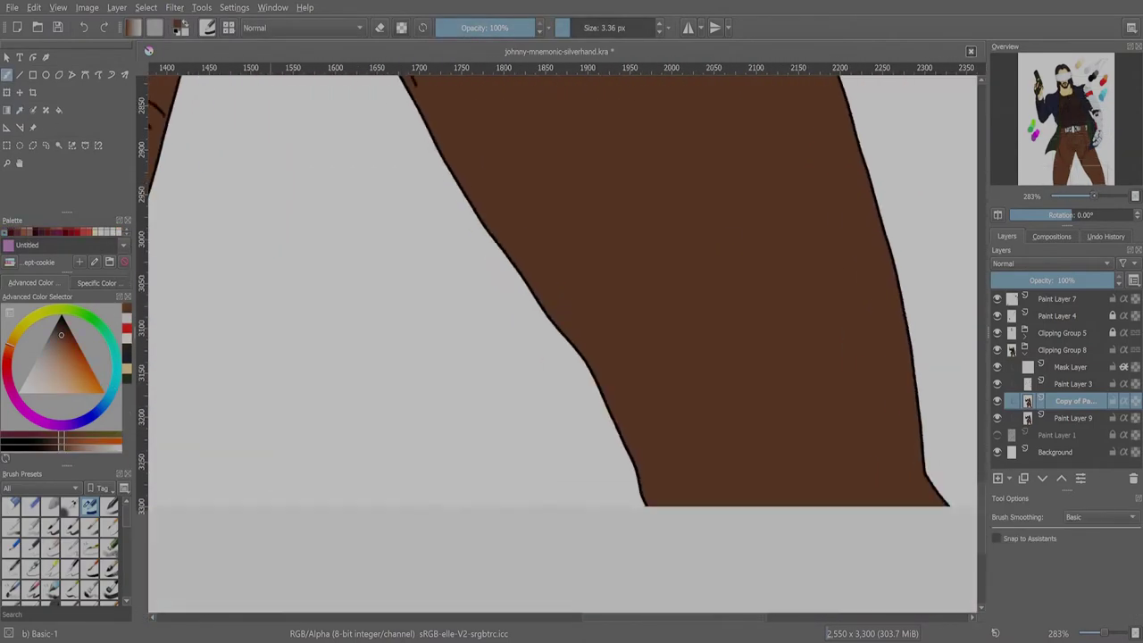
scroll(561, 344, up, 8)
key(minus)
key(minus)
key(minus)
key(minus)
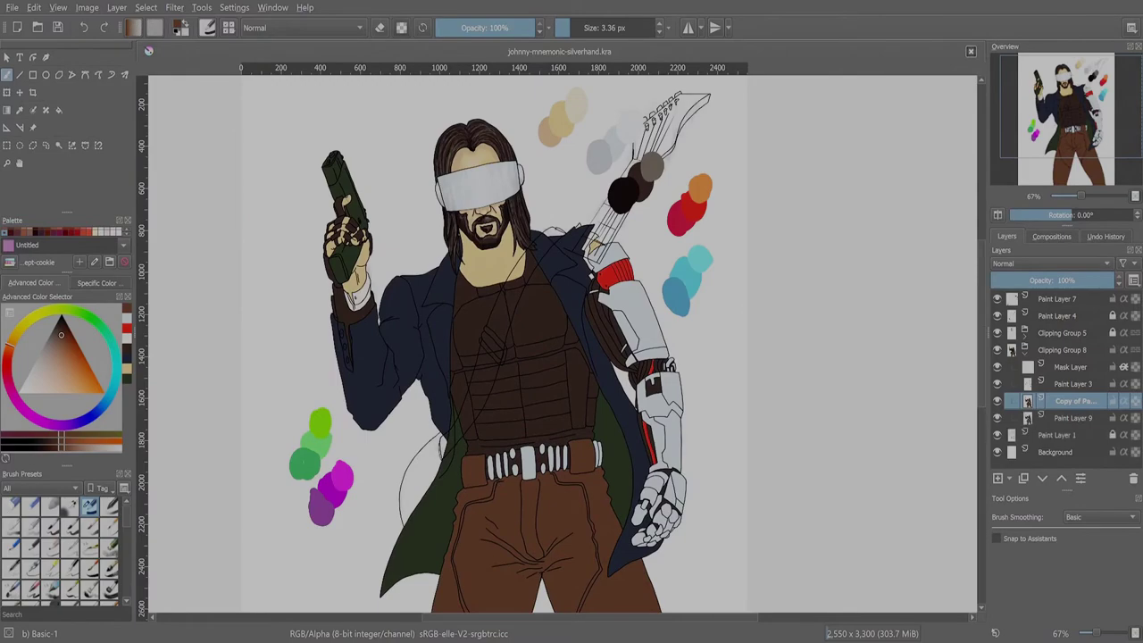
scroll(468, 153, up, 3)
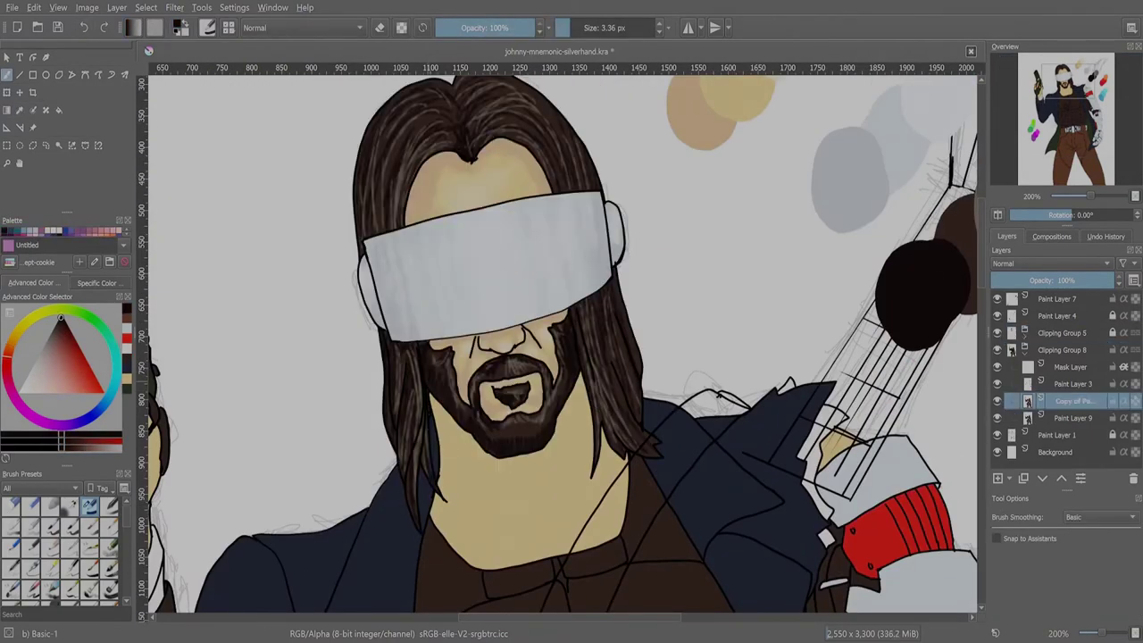
- Merge the colour layer down, duplicate the merged layer for shading, and hide the sketch on Paint Layer 1
key(ctrl+e)
key(ctrl+j)
click(998, 417)
click(998, 434)
scroll(665, 255, down, 3)
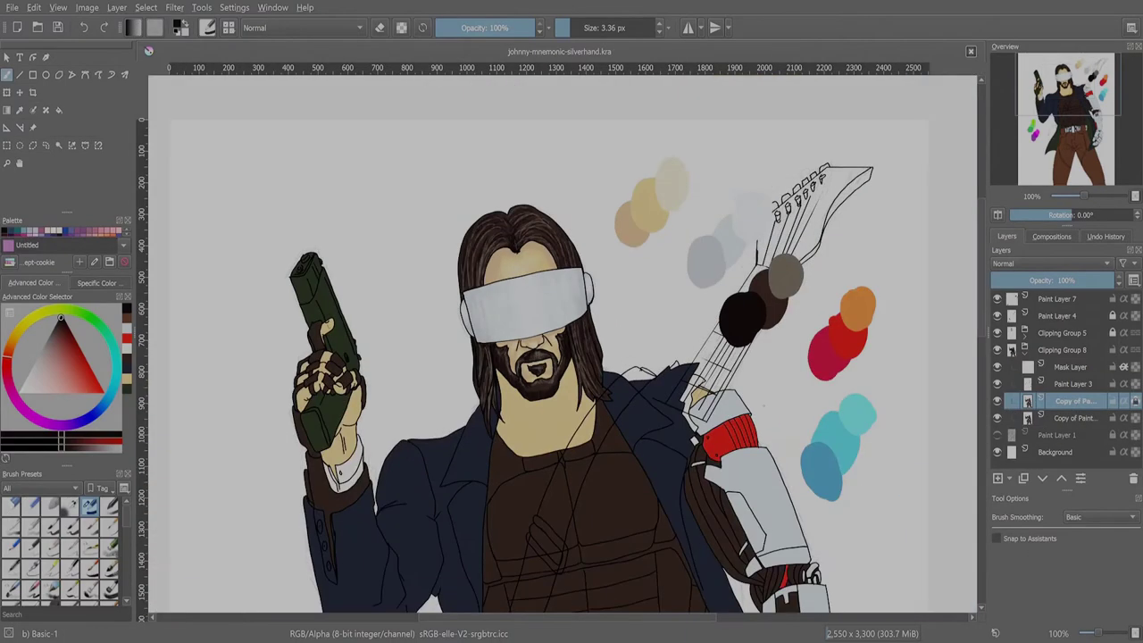
- Shade the neck and collarbone with a darker skin tone using Pencil-4 Soft at 25.27 px
scroll(664, 255, up, 3)
key(p)
click(665, 255)
scroll(664, 256, down, 5)
key(b)
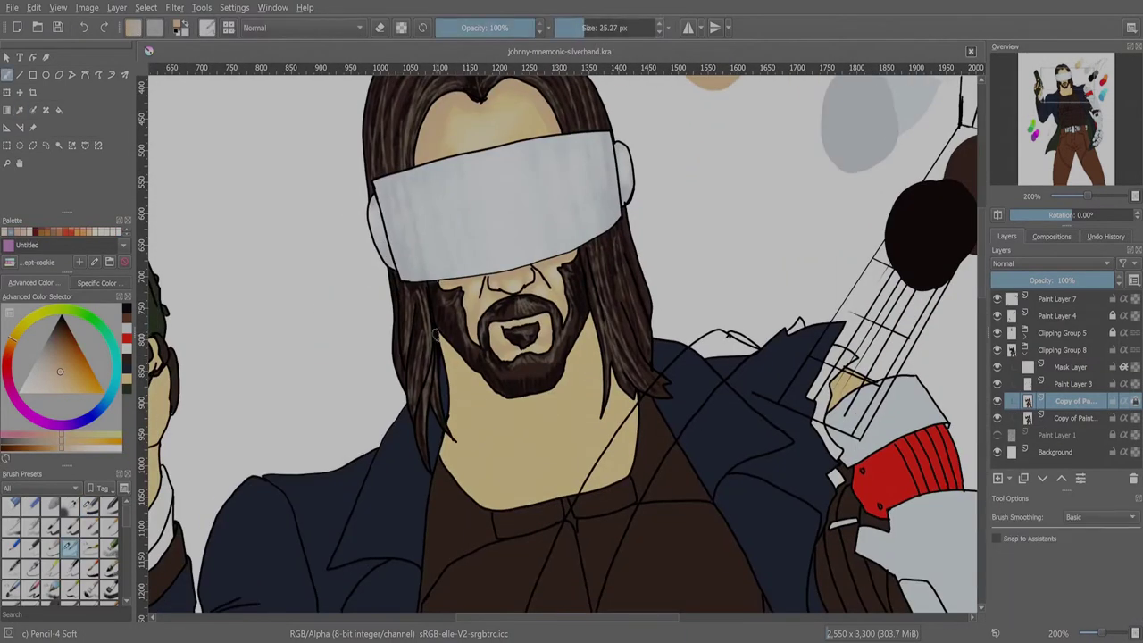
drag(445, 357, 446, 406)
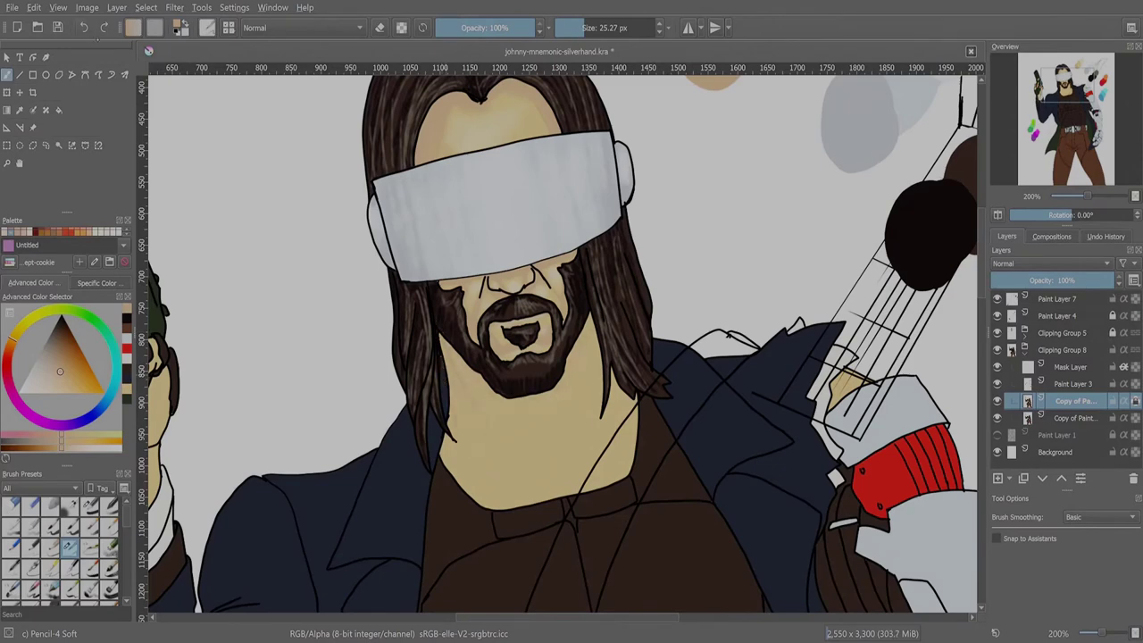
drag(442, 456, 630, 491)
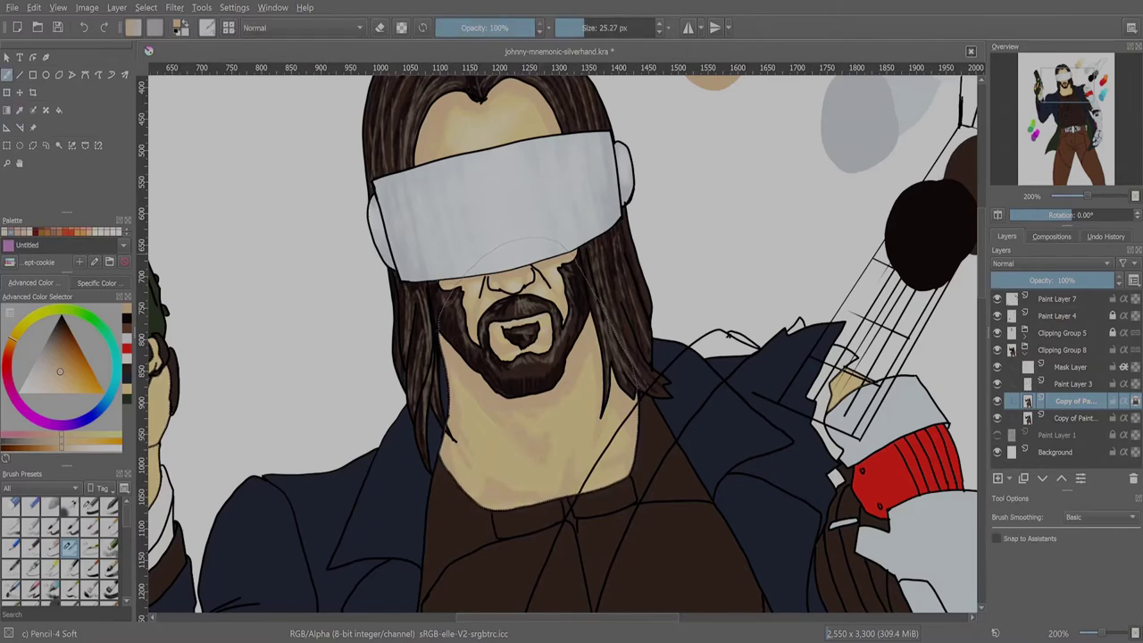
- Shade the gun hand and wrist in skin tones and add pale yellow highlights to the neck
scroll(534, 438, left, 5)
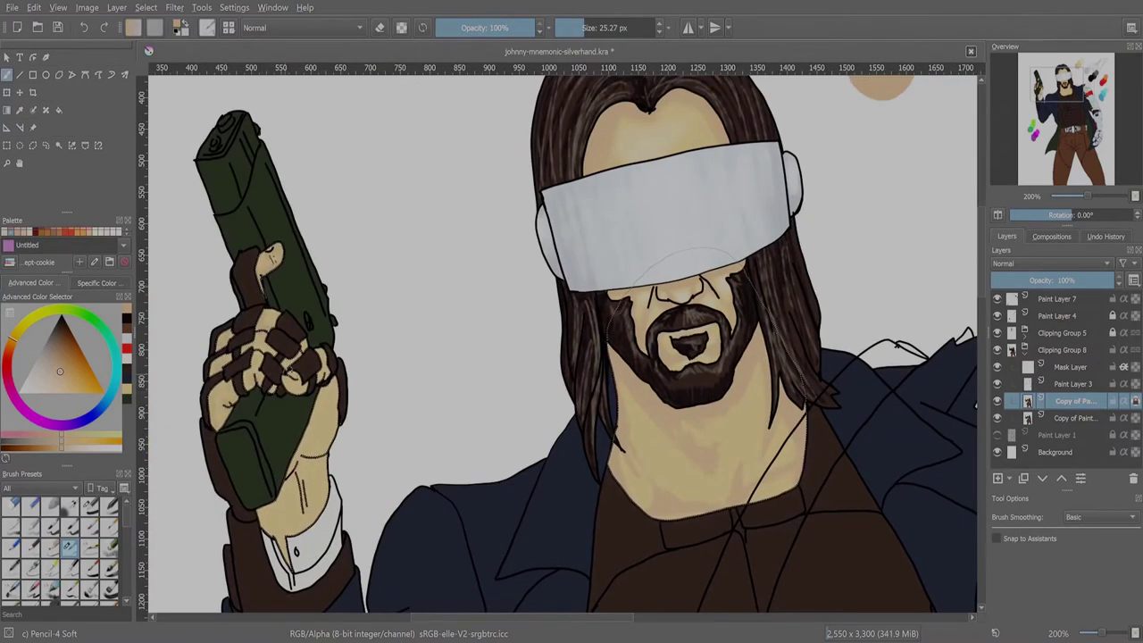
drag(647, 498, 515, 539)
drag(604, 509, 707, 433)
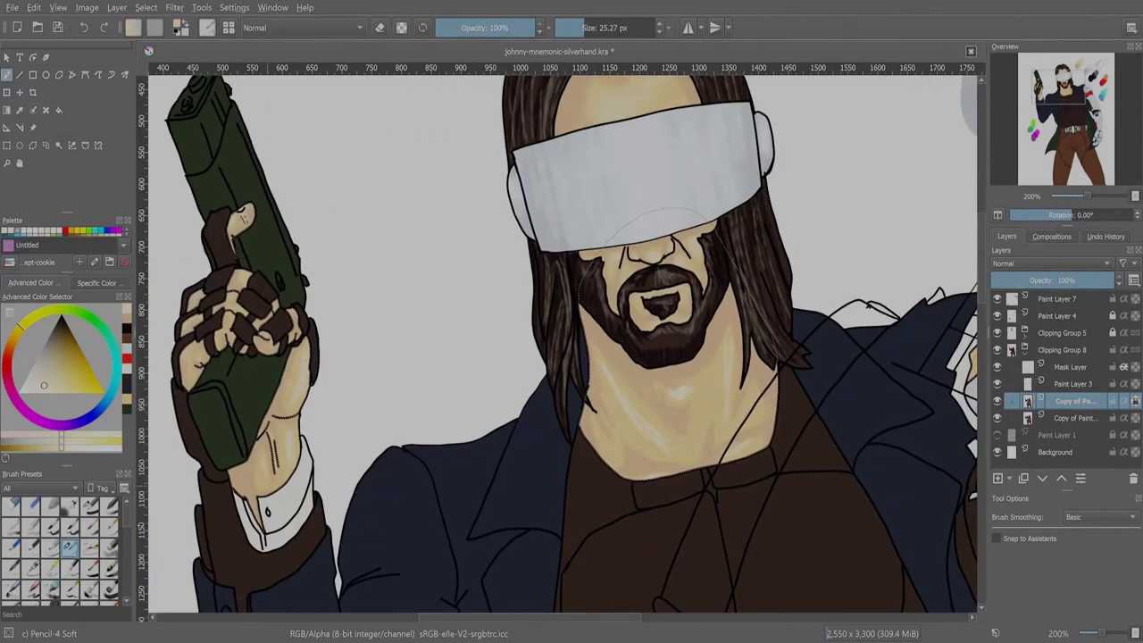
- Smooth the neck's shadows and highlights together with Blender Basic at 28.49 px
key(/)
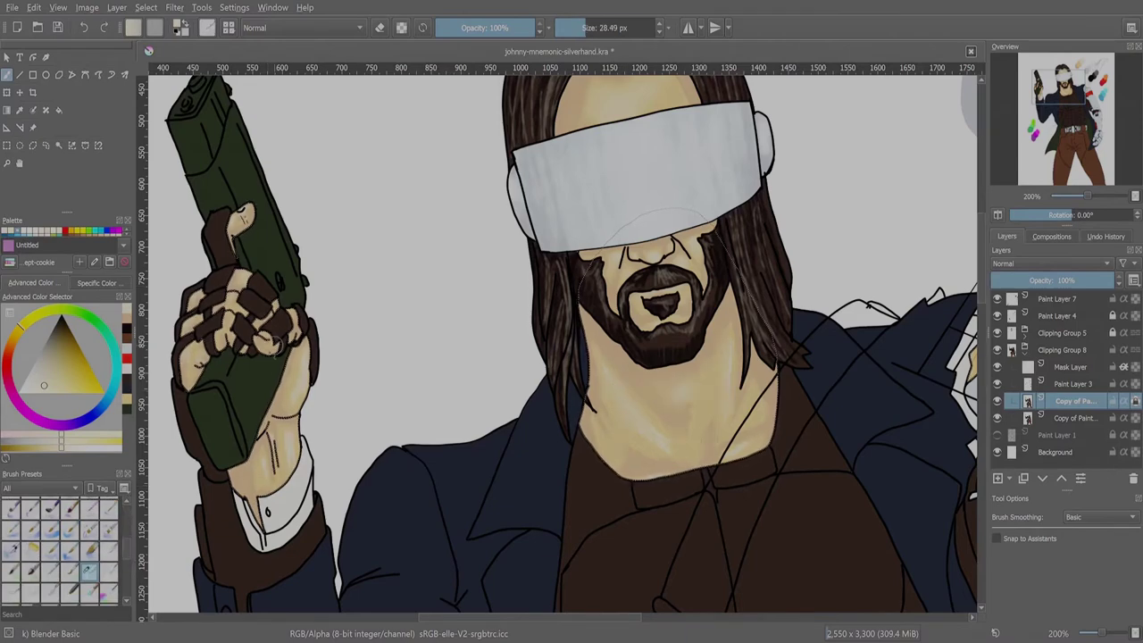
mouse_move(563, 339)
mouse_down()
mouse_move(407, 473)
mouse_move(620, 416)
mouse_move(446, 607)
mouse_move(777, 322)
mouse_move(729, 375)
mouse_up()
key(bracketleft)
key(bracketleft)
key(bracketleft)
key(bracketleft)
key(bracketleft)
key(slash)
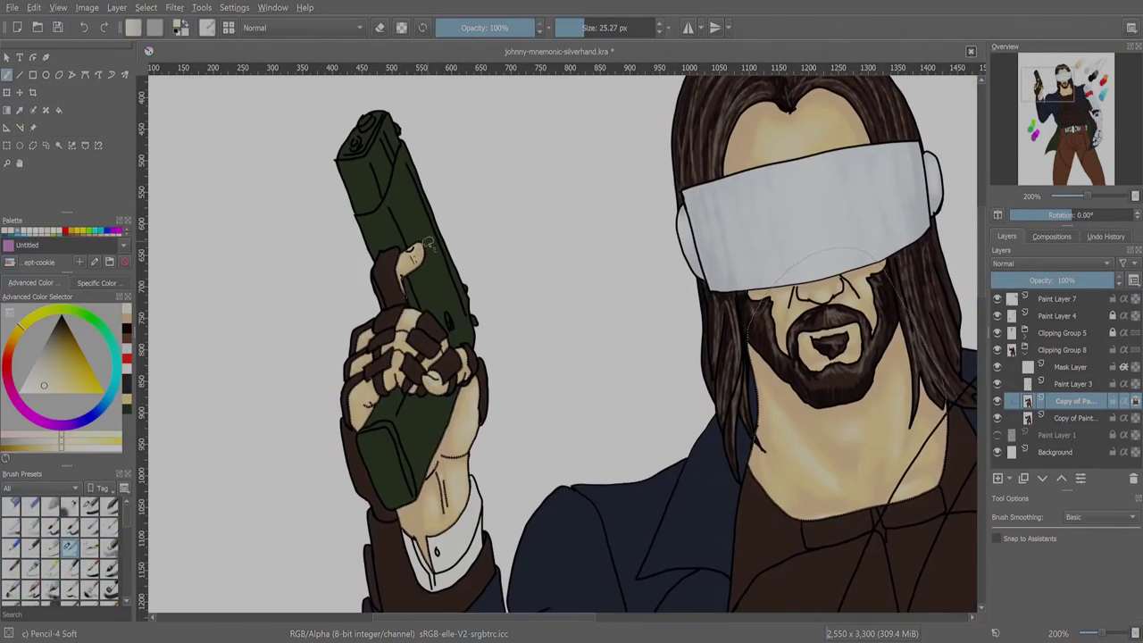
- Refine the light tones on the gun hand, wrist and shirt cuff with Pencil-4 Soft
mouse_move(728, 375)
mouse_down()
mouse_move(607, 362)
mouse_move(562, 276)
mouse_move(313, 387)
mouse_move(471, 476)
mouse_up()
key(b)
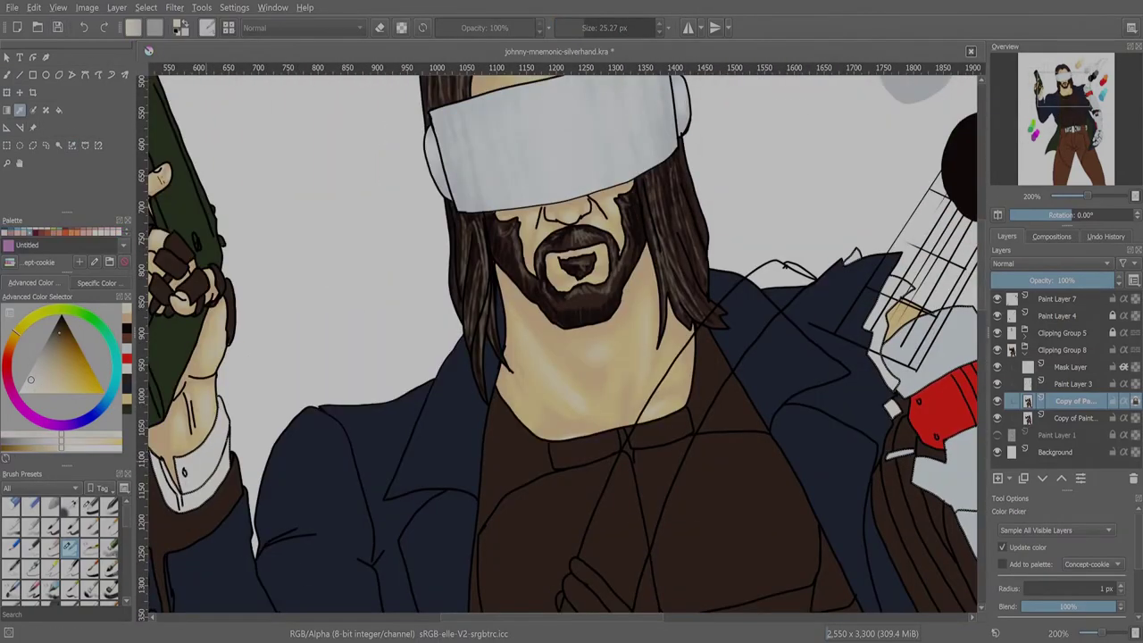
key(bracketright)
drag(572, 357, 431, 338)
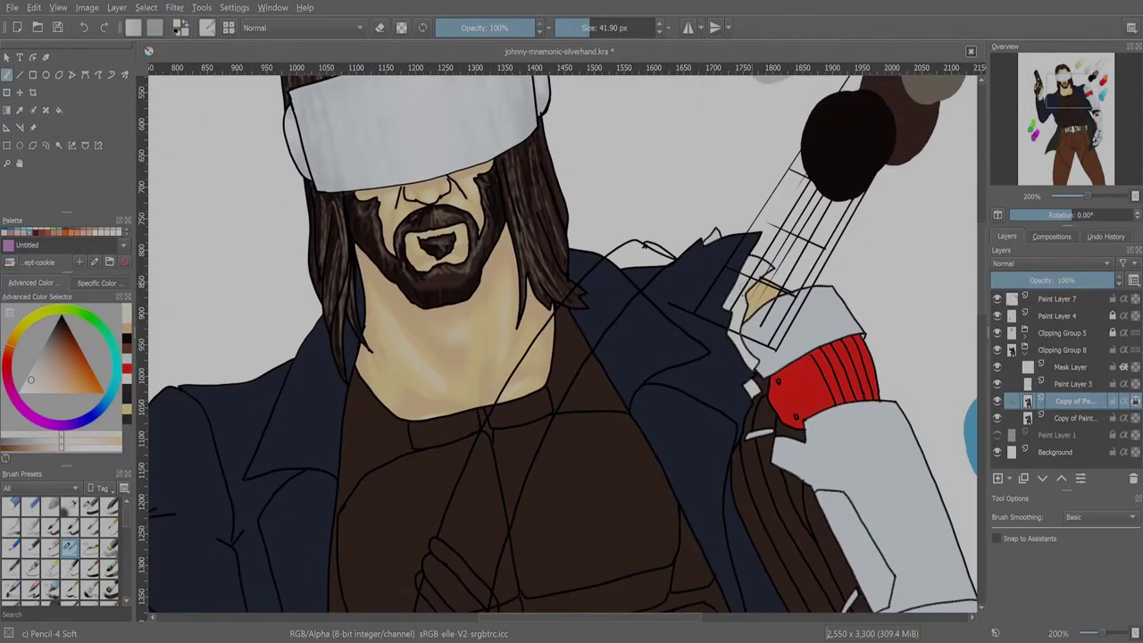
key(minus)
key(minus)
click(72, 145)
click(625, 429)
scroll(423, 440, down, 5)
scroll(423, 440, up, 6)
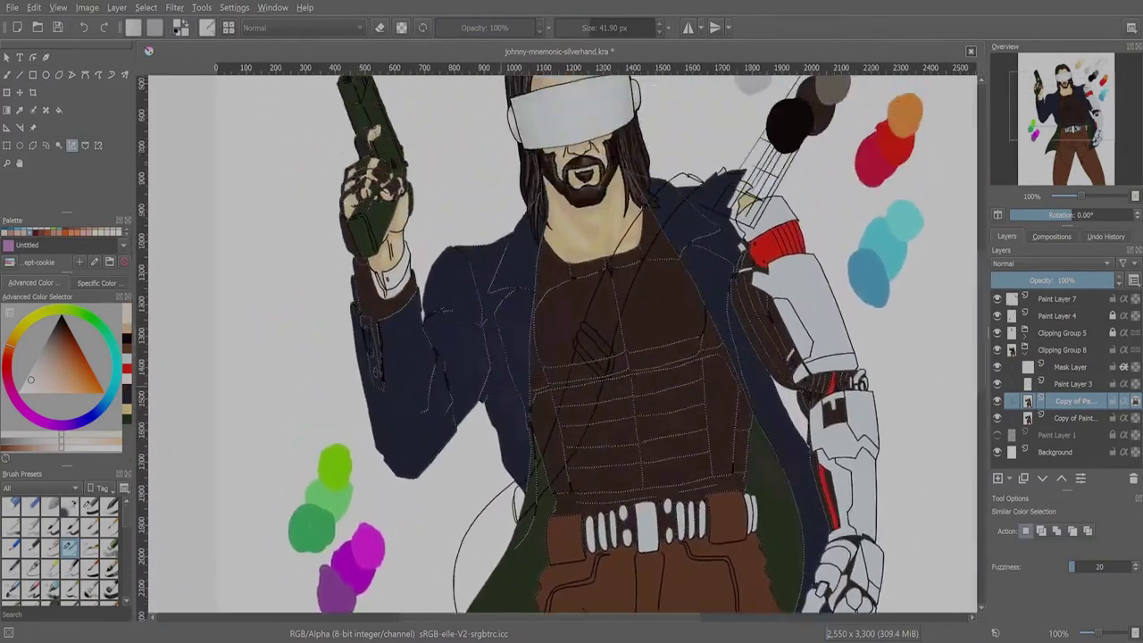
key(ctrl+r)
key(ctrl+shift+a)
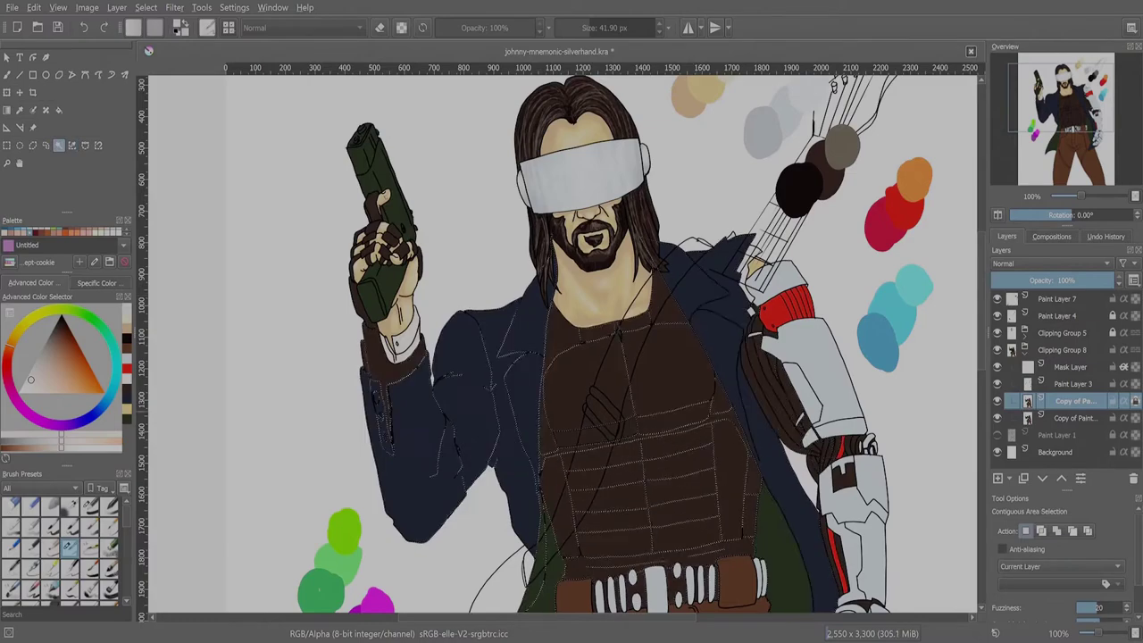
- Hide Clipping Group 5 and build a contiguous colour selection of the coat's navy areas, using Paint Layer 3
click(998, 332)
key(plus)
key(plus)
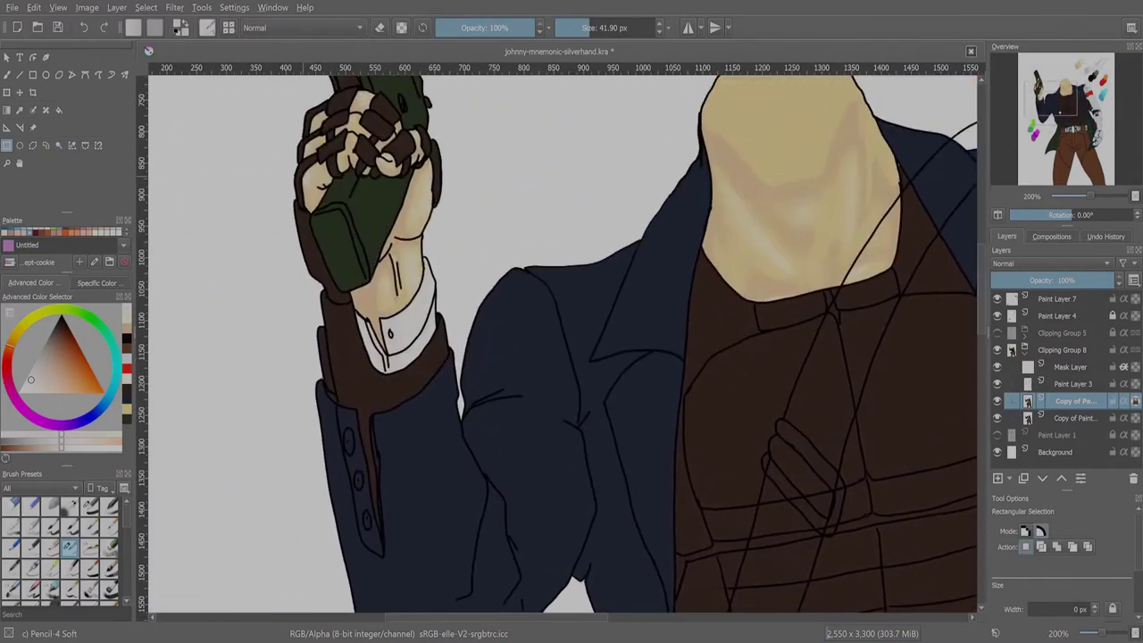
click(1072, 383)
drag(536, 357, 639, 342)
click(59, 145)
click(536, 402)
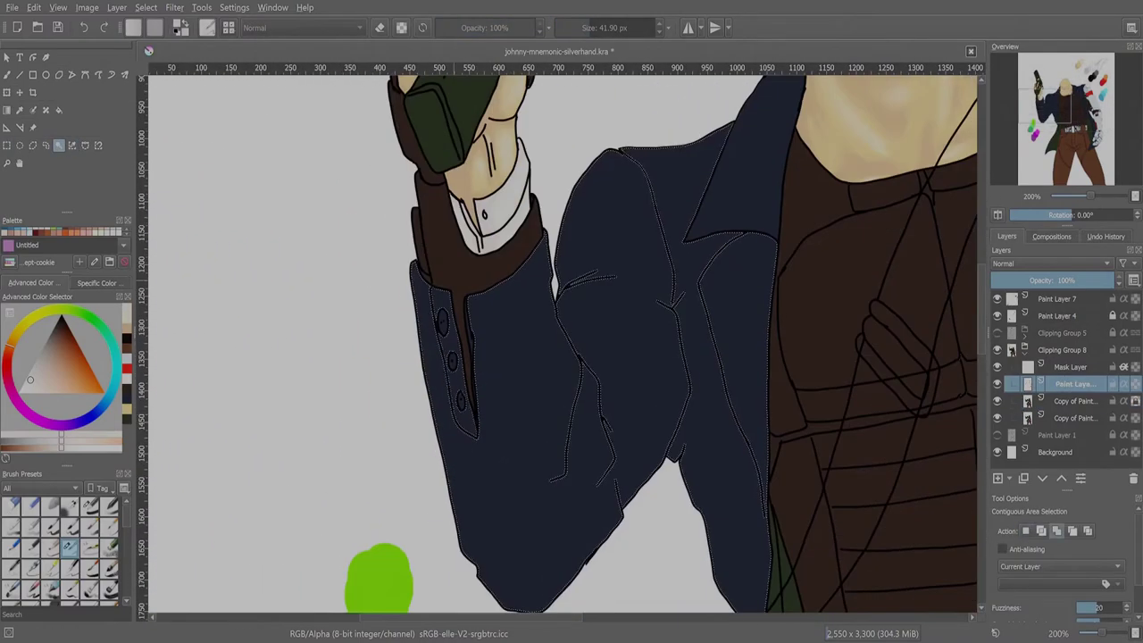
scroll(563, 343, up, 2)
scroll(562, 344, down, 4)
scroll(563, 344, down, 3)
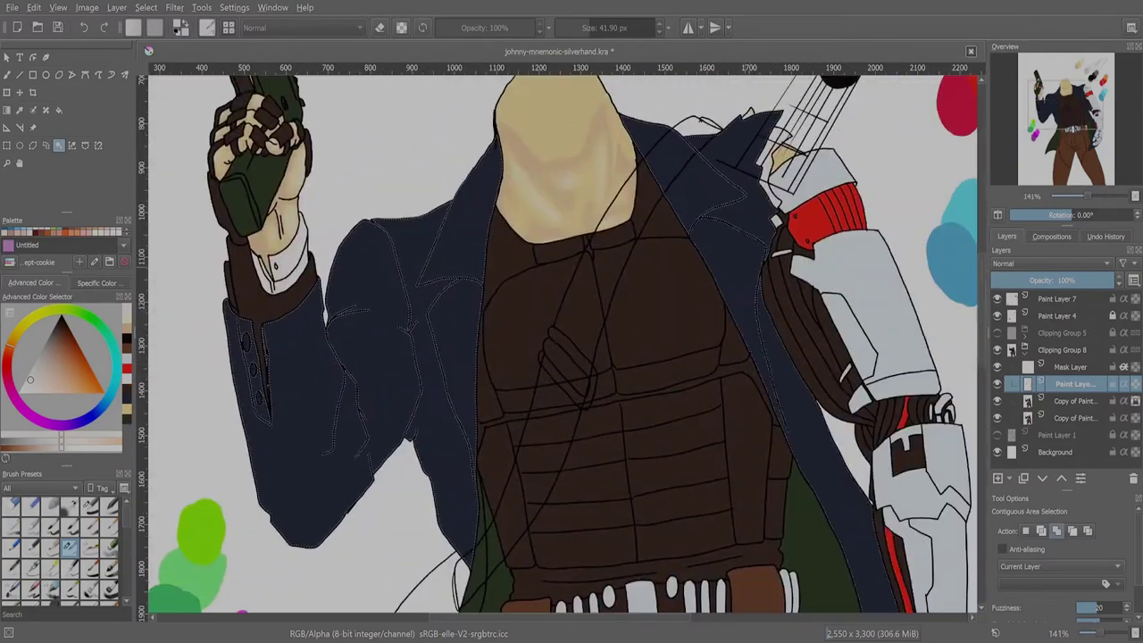
scroll(563, 343, down, 2)
scroll(563, 343, up, 1)
- On the copied colour layer, shade the coat's raised sleeve, shoulder and adjoining lapel near-black with Pencil-4 Soft at 56.29 px
key(Page_Down)
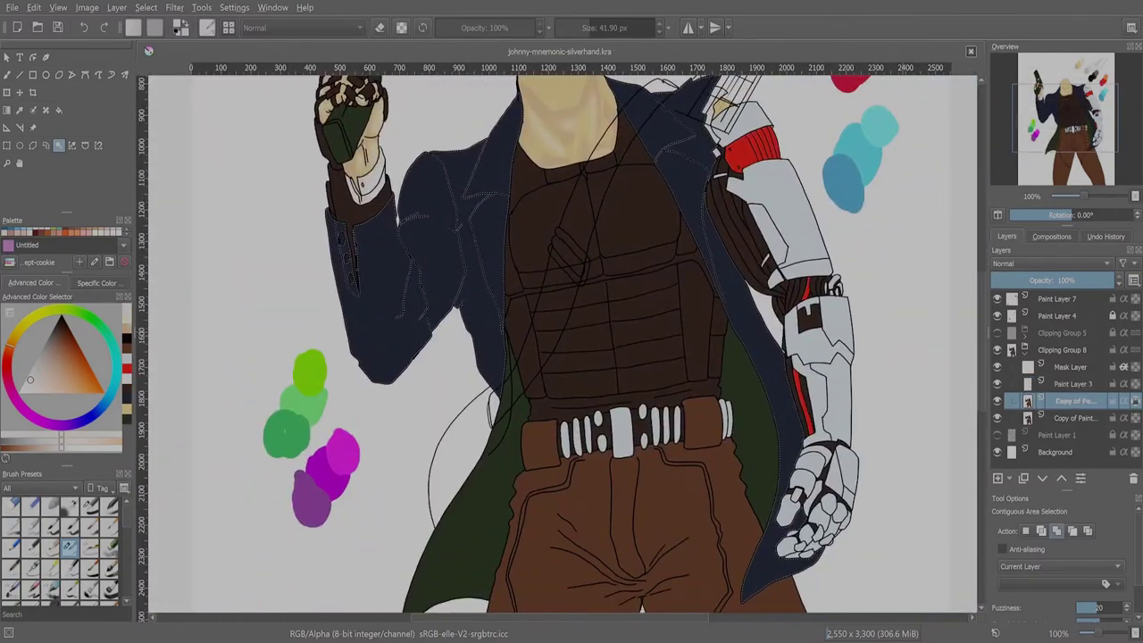
key(p)
key(b)
key(bracketright)
key(bracketright)
mouse_move(340, 246)
mouse_down()
mouse_move(357, 344)
mouse_move(361, 307)
mouse_up()
mouse_move(368, 364)
mouse_down()
mouse_move(369, 333)
mouse_move(419, 307)
mouse_move(452, 258)
mouse_move(402, 202)
mouse_up()
mouse_move(434, 263)
mouse_down()
mouse_move(458, 223)
mouse_move(498, 328)
mouse_move(482, 361)
mouse_move(497, 319)
mouse_move(460, 215)
mouse_move(458, 148)
mouse_up()
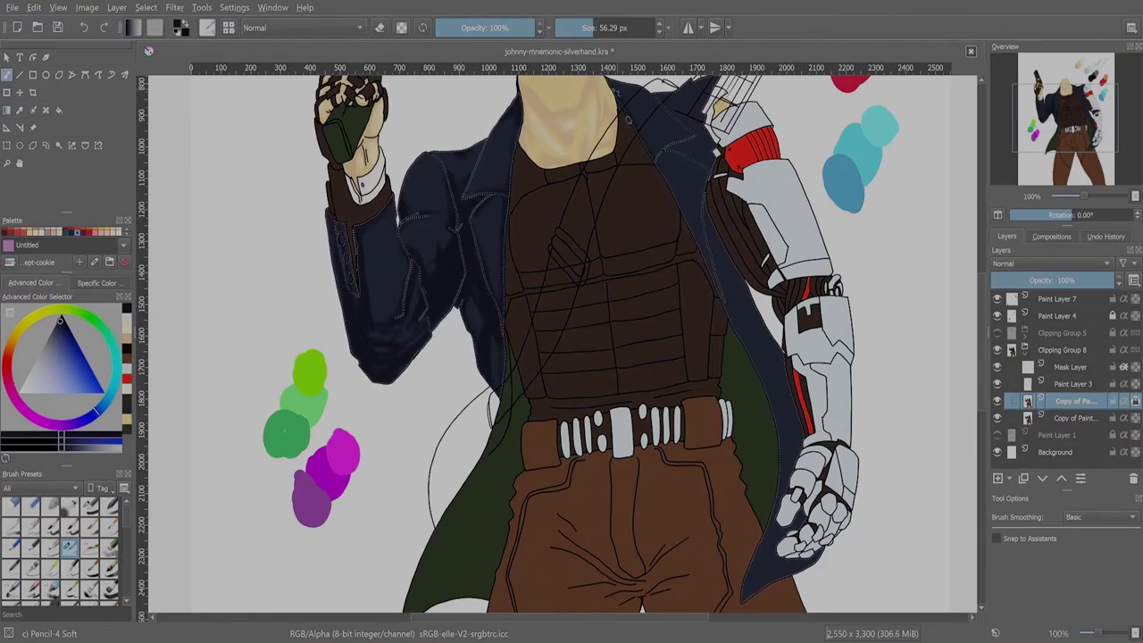
drag(536, 313, 515, 412)
- Show Clipping Group 5 again and shade the coat's lapel and long front edge beside the mechanical arm in near-black
click(997, 332)
mouse_move(604, 207)
mouse_down()
mouse_move(684, 315)
mouse_move(732, 452)
mouse_move(759, 473)
mouse_up()
drag(625, 402, 596, 250)
drag(705, 487, 755, 541)
drag(737, 429, 739, 332)
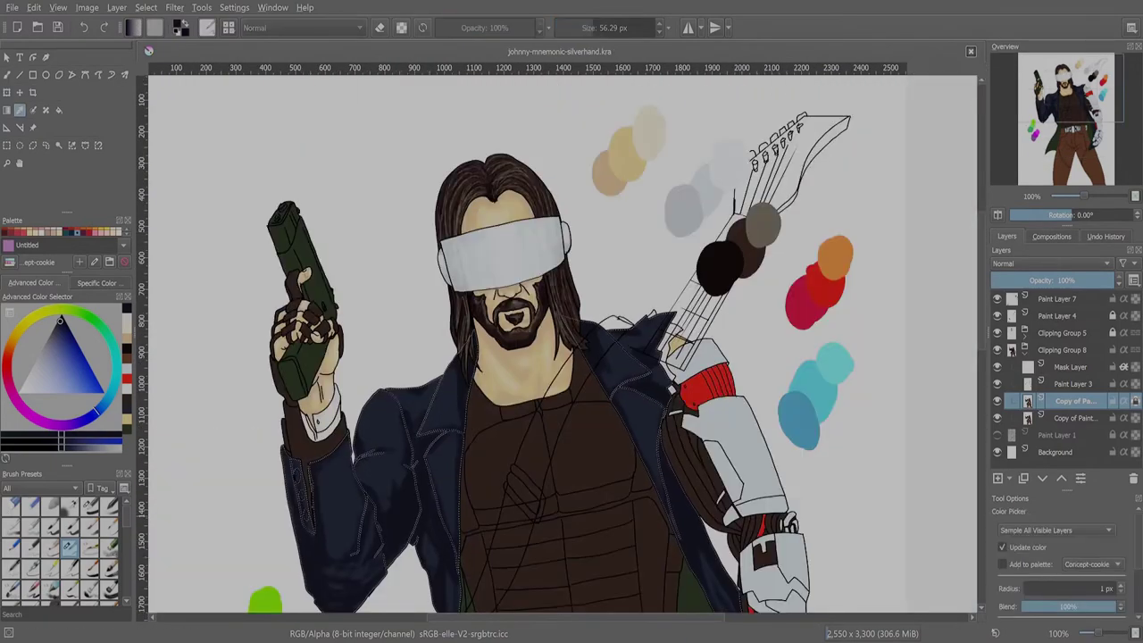
- Paint lighter grey-blue highlights on the coat's shoulder, sleeve and lapels with Pencil-4 Soft at 56.29 px
key(b)
drag(393, 393, 366, 438)
drag(426, 388, 408, 408)
mouse_move(450, 375)
mouse_down()
mouse_move(432, 434)
mouse_move(447, 420)
mouse_up()
drag(447, 443, 434, 497)
drag(393, 463, 363, 483)
drag(359, 466, 348, 490)
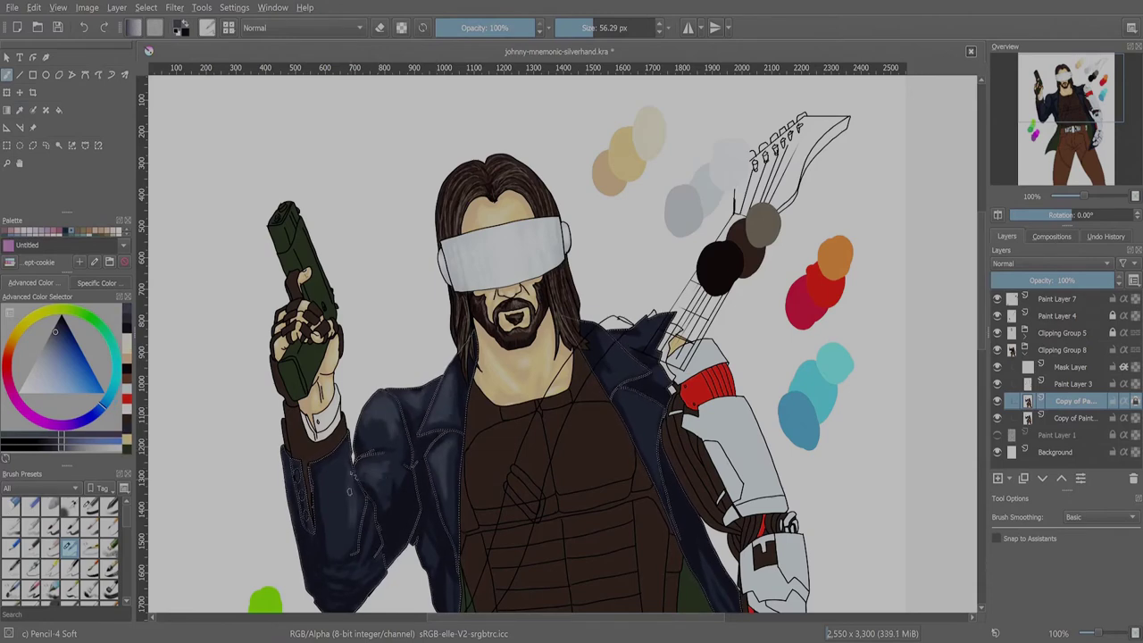
drag(638, 428, 536, 160)
- Reduce the brush to 15.91 px and add fine grey-blue highlights along the coat's seams, lapel edges and elbow folds
click(581, 28)
scroll(358, 250, up, 2)
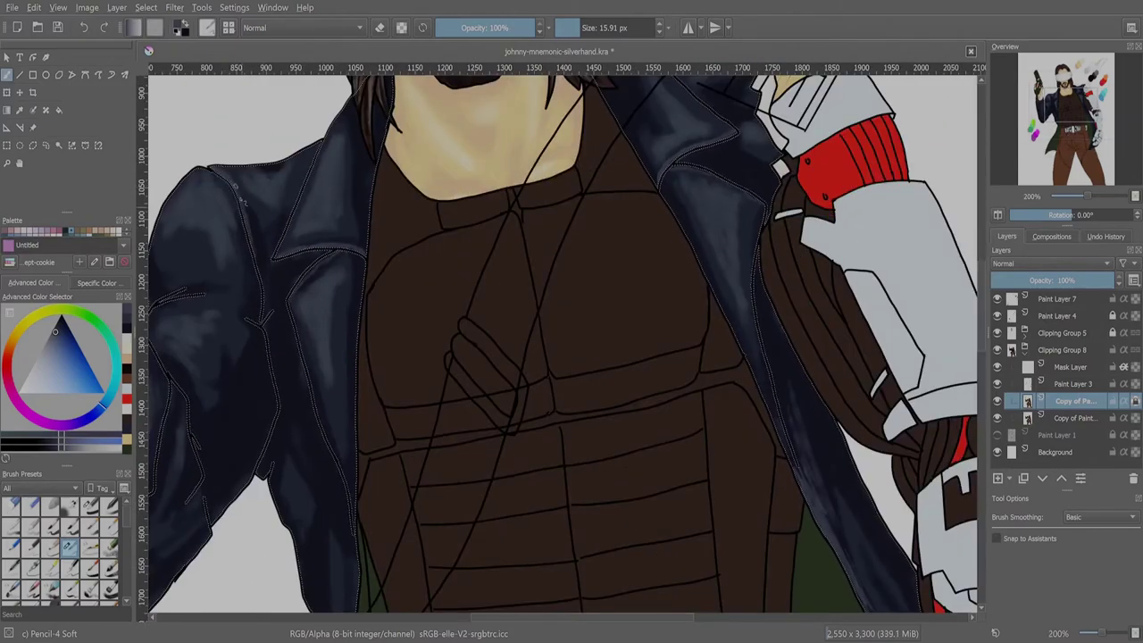
drag(223, 179, 214, 377)
drag(535, 357, 795, 250)
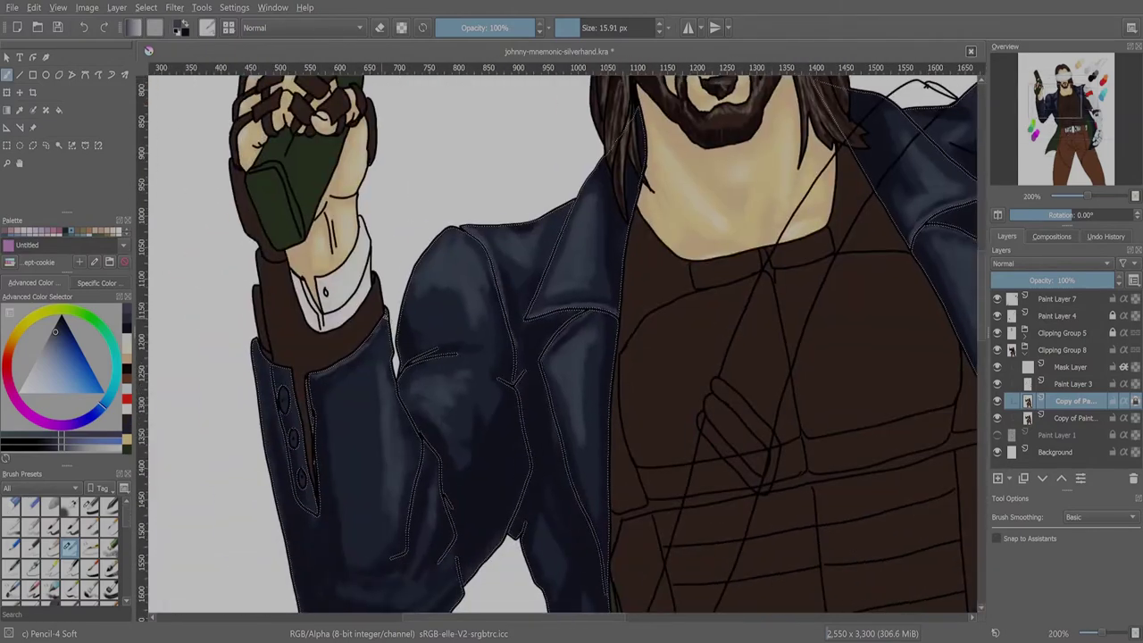
drag(286, 446, 324, 286)
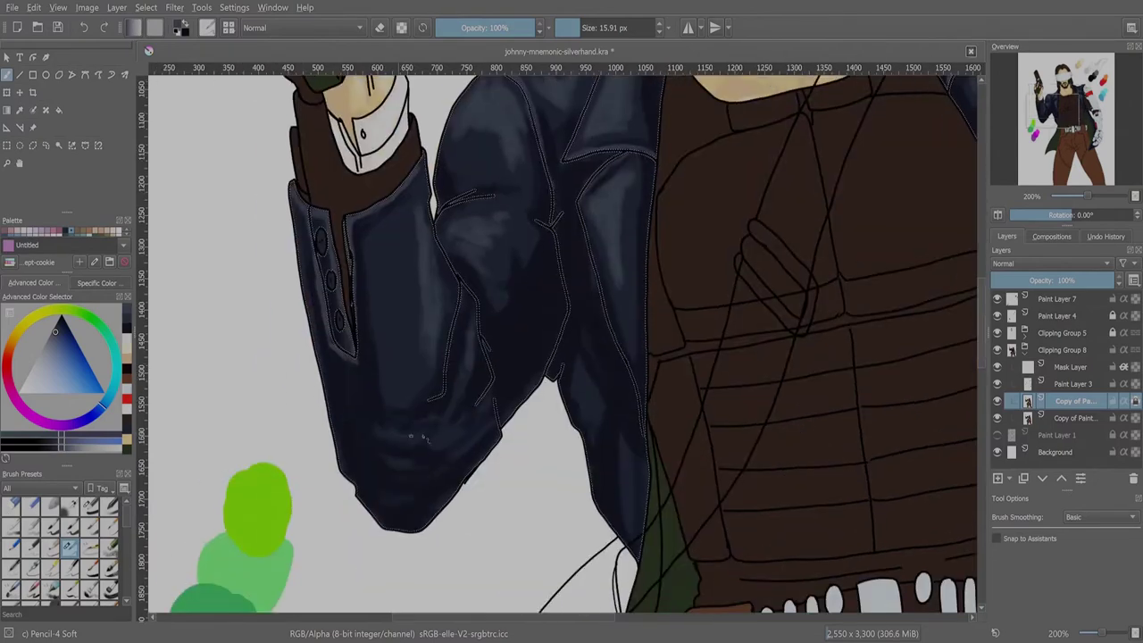
- Blend the coat's highlights and shadows on the sleeve, lapels and front edge with Blender Basic at 67.52 px, reducing the size for fine areas
key(2)
key(ctrl+r)
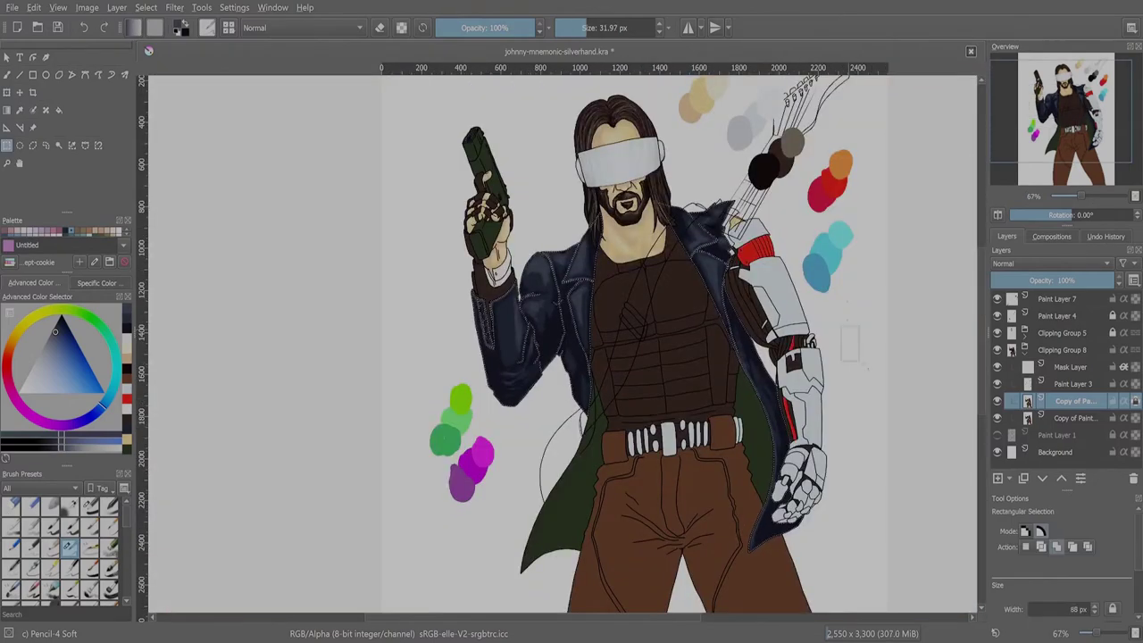
click(88, 515)
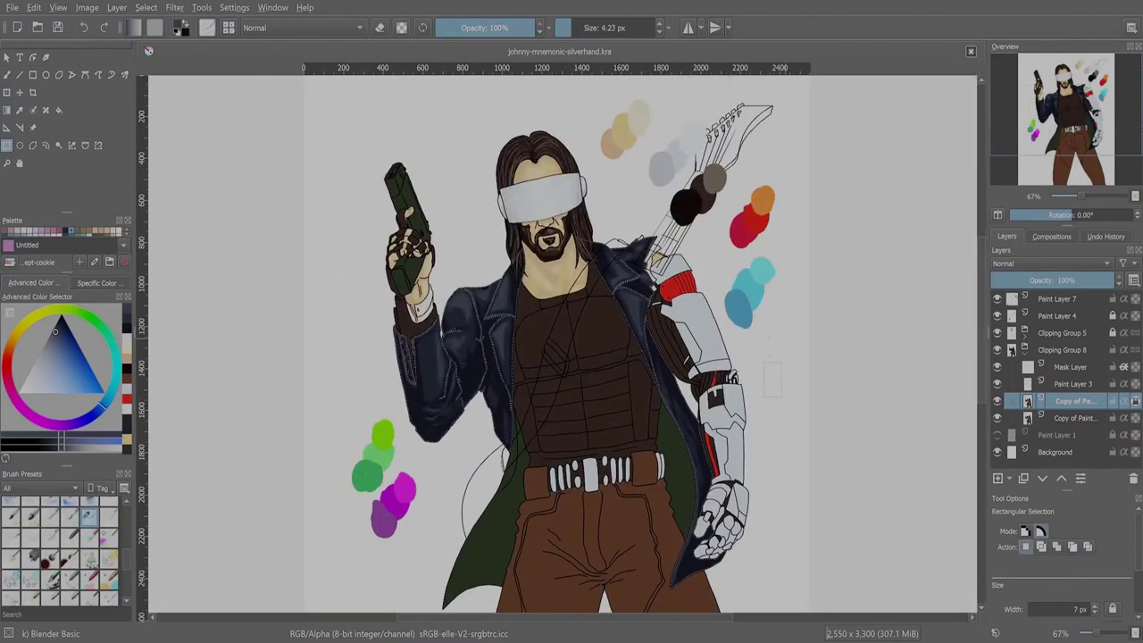
scroll(715, 286, up, 2)
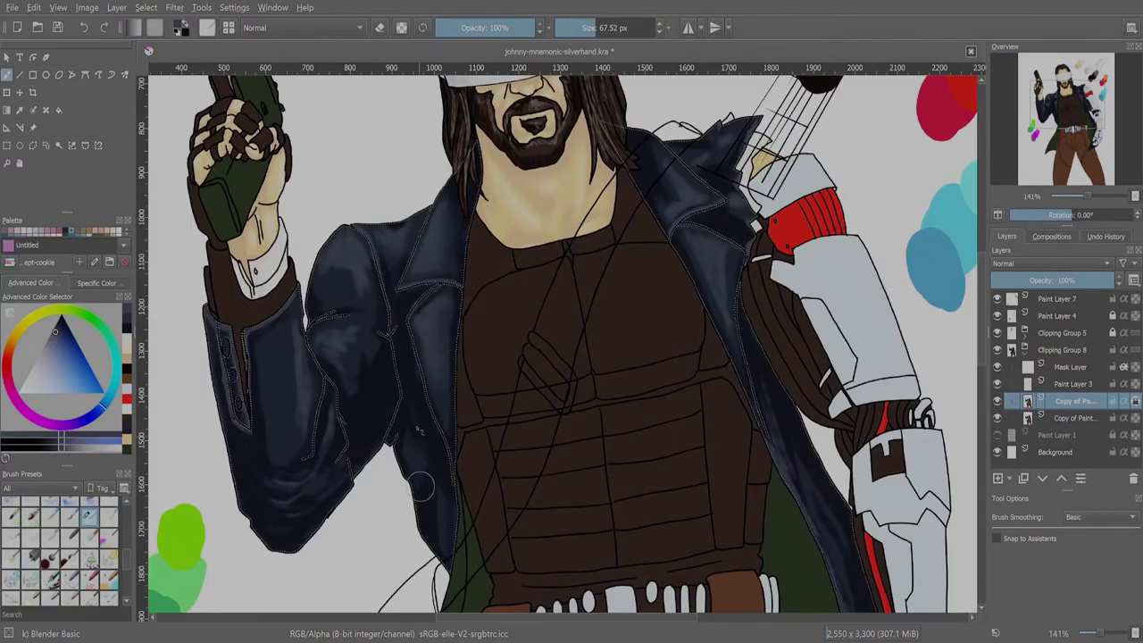
drag(322, 344, 251, 341)
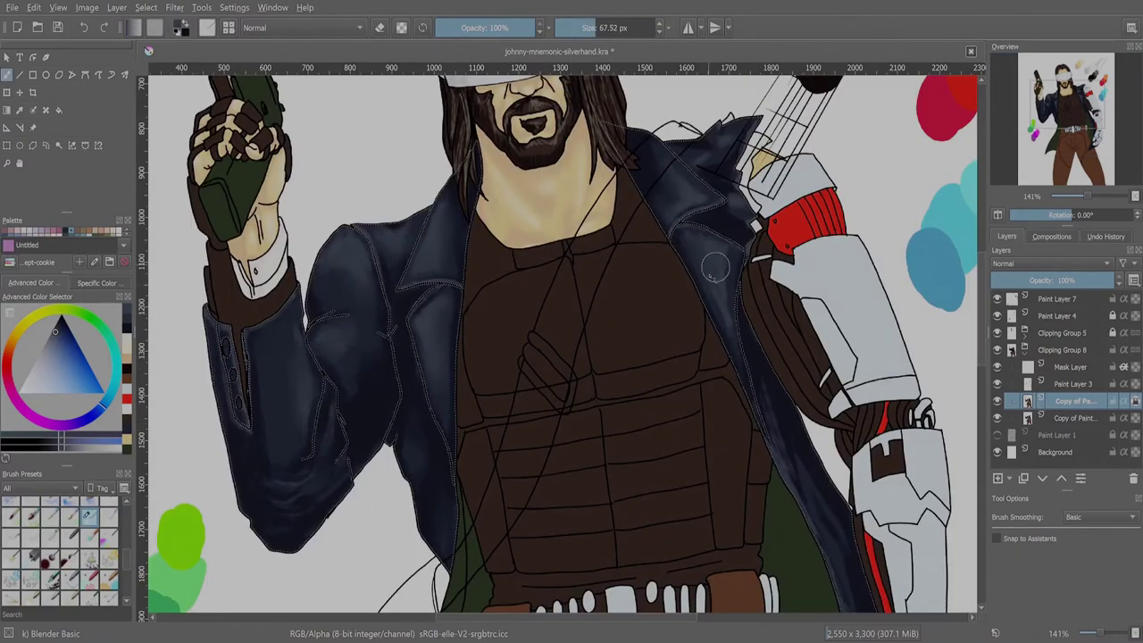
drag(819, 506, 734, 304)
drag(759, 501, 708, 404)
key(bracketleft)
key(bracketleft)
key(bracketleft)
key(bracketleft)
key(bracketleft)
- Replace the coat selection with a contiguous selection of the vest's side and collar panels, and ready Basic-3 Flow at 40 px
scroll(712, 414, down, 5)
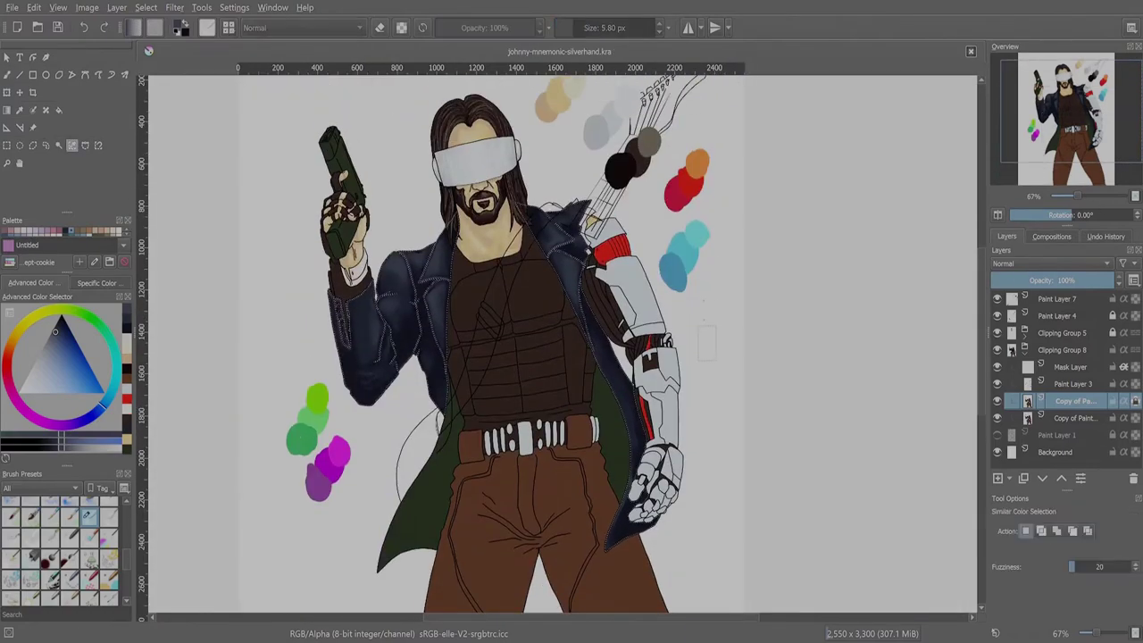
key(Page_Up)
scroll(474, 281, up, 6)
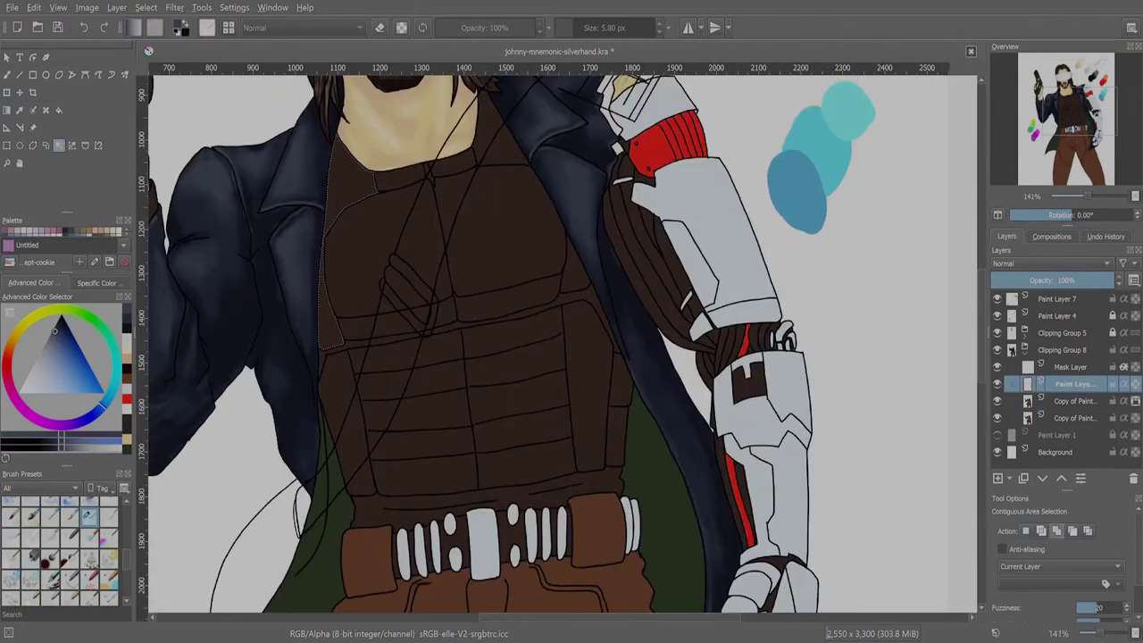
key(Page_Down)
key(b)
key(slash)
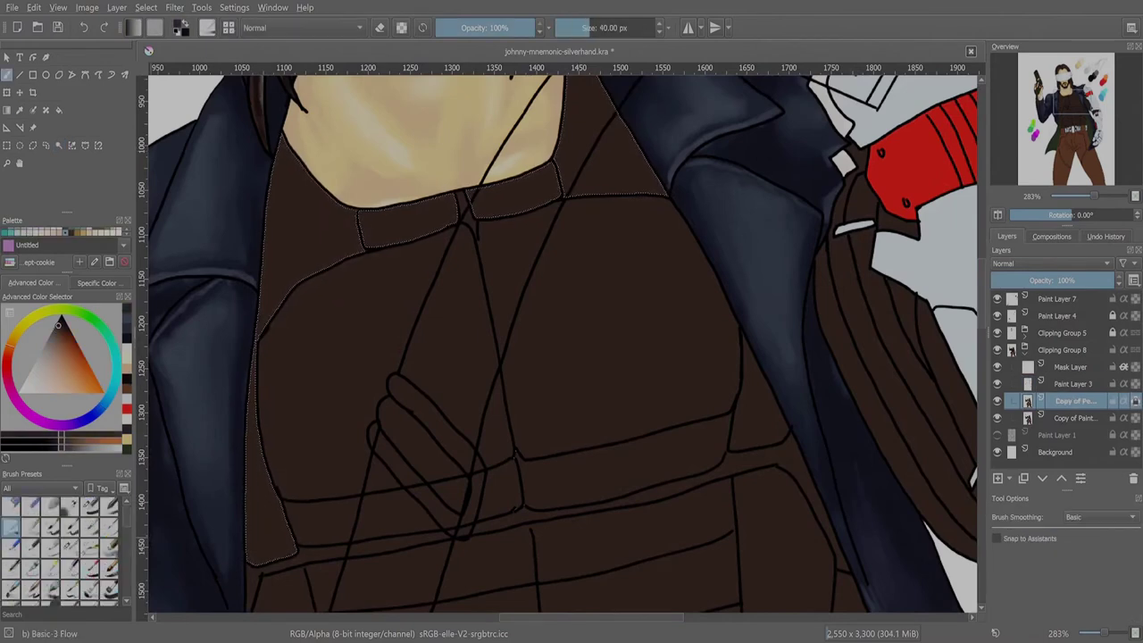
- Extend the contiguous selection to cover all of the vest's chest, abdomen and side panels
key(ctrl+shift+a)
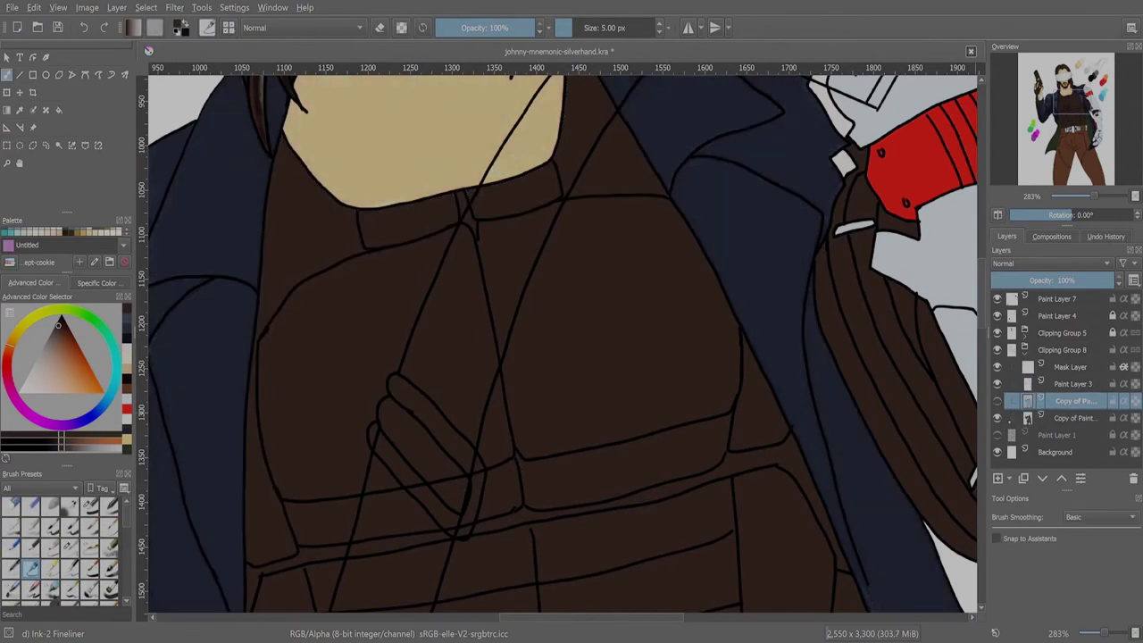
key(ctrl+shift+d)
key(Page_Up)
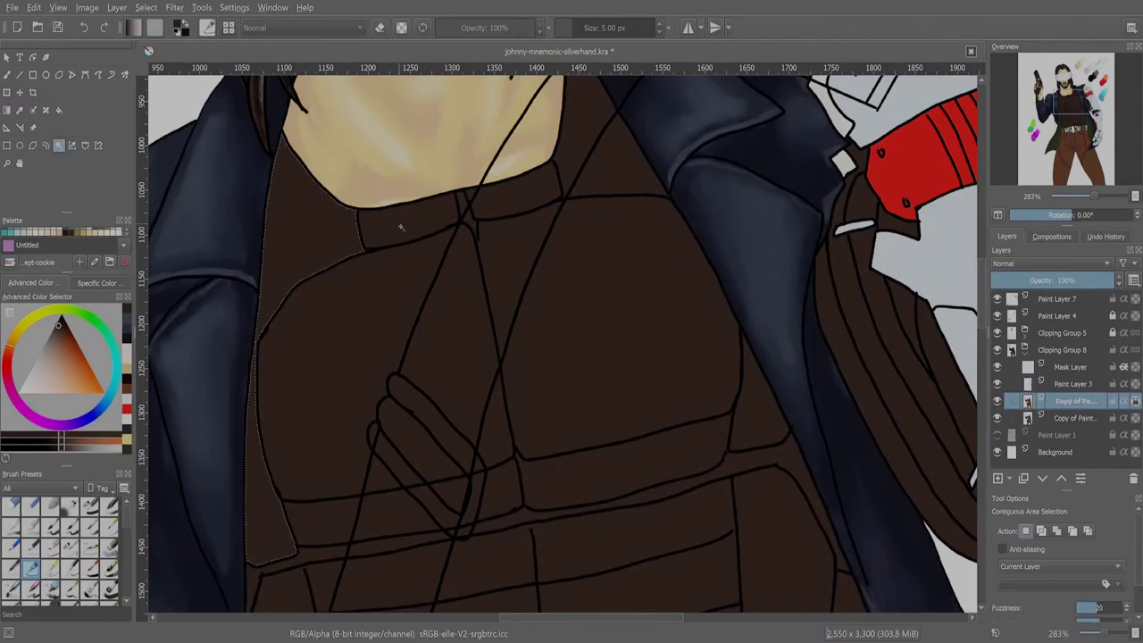
drag(554, 188, 606, 101)
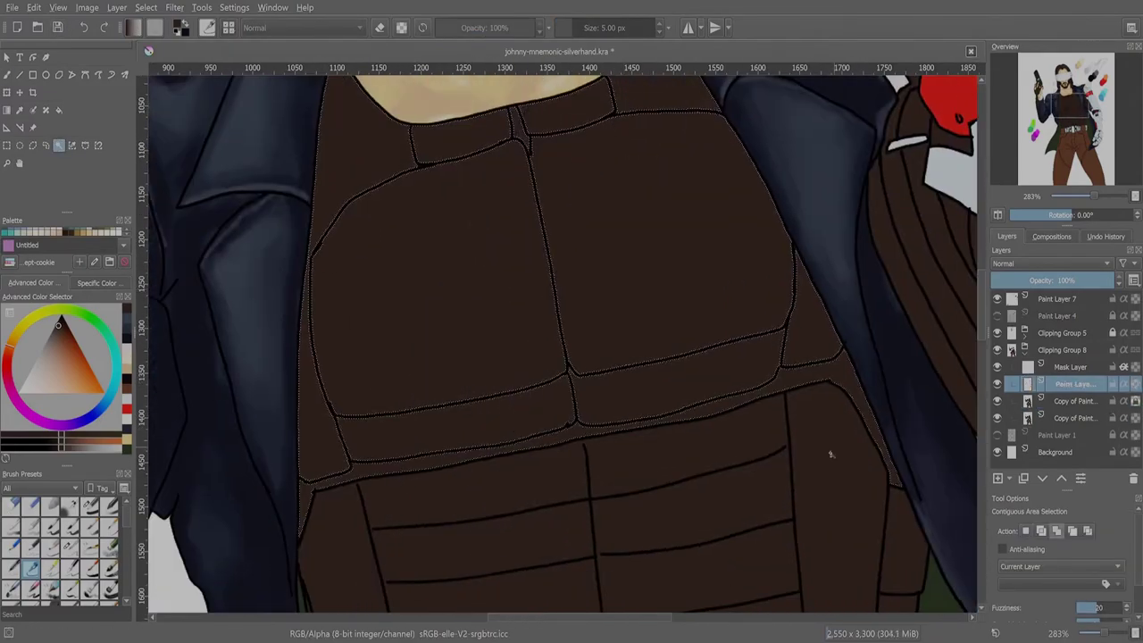
scroll(562, 339, down, 5)
scroll(563, 339, up, 10)
scroll(563, 339, down, 5)
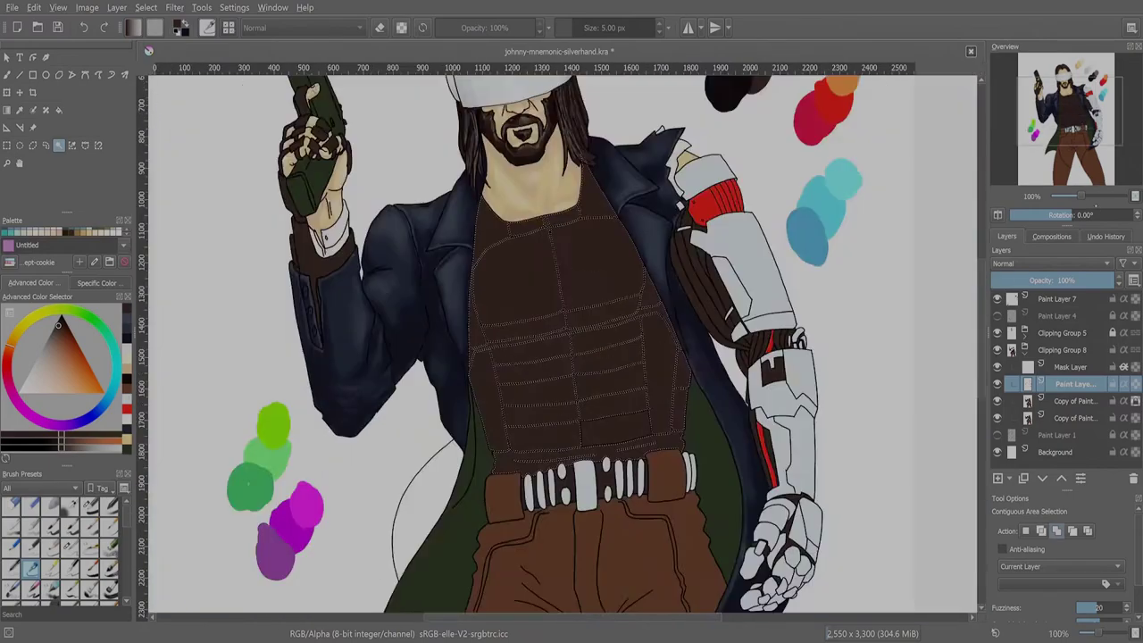
- Activate the colour layer and paint near-black brown shadows along the vest's panel seams with Pencil-4 Soft at 46.38 px
scroll(562, 339, up, 2)
key(p)
key(Page_Down)
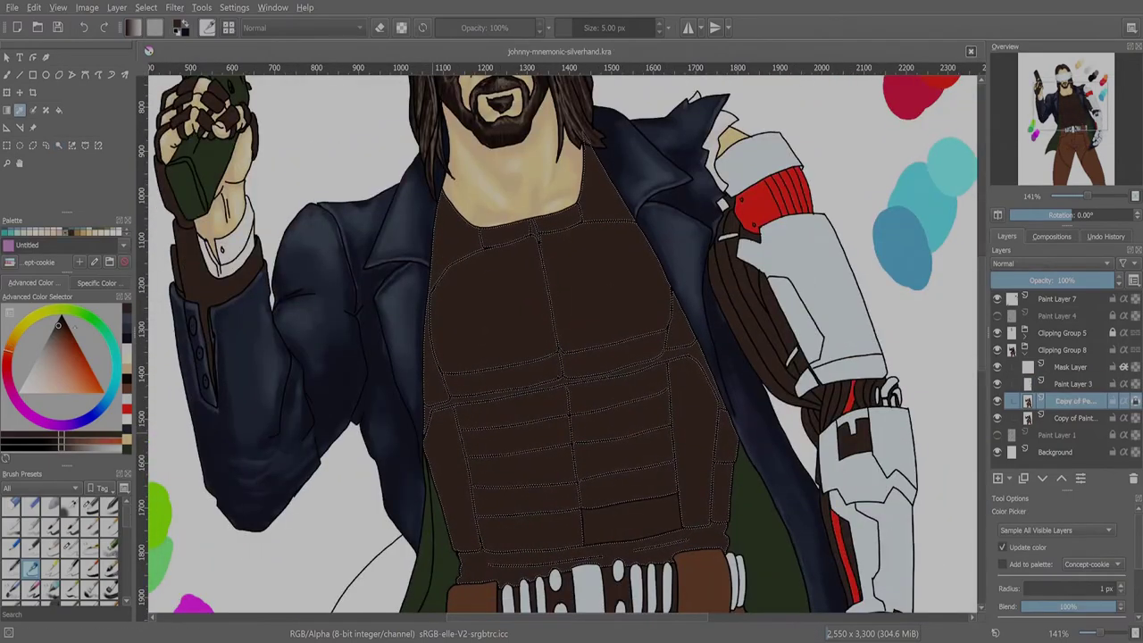
key(b)
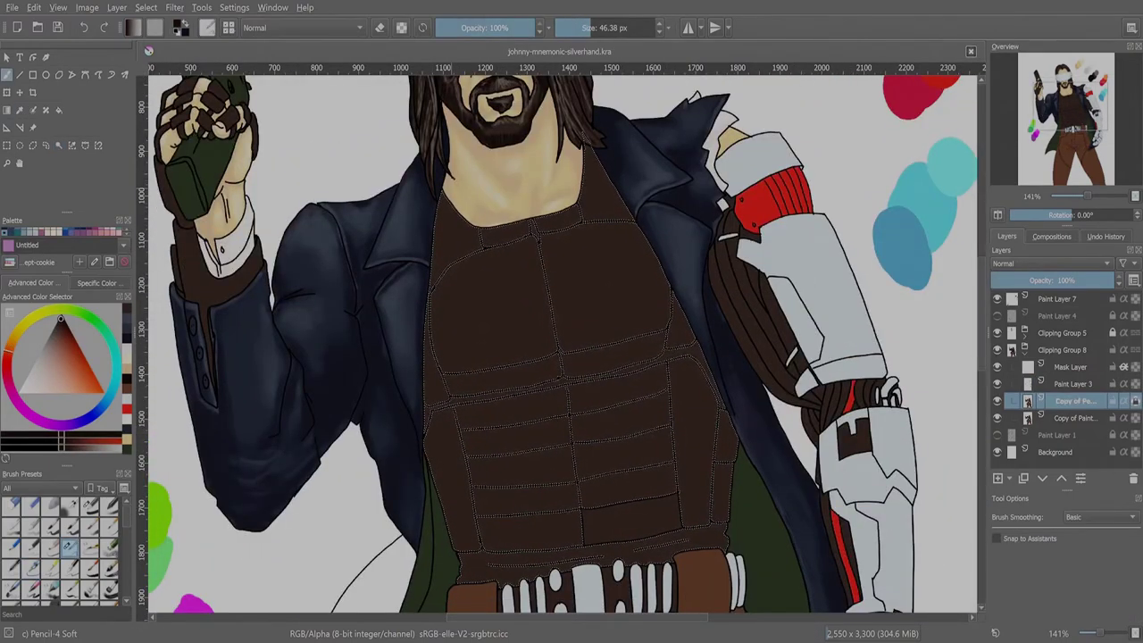
key(shift+BackSpace)
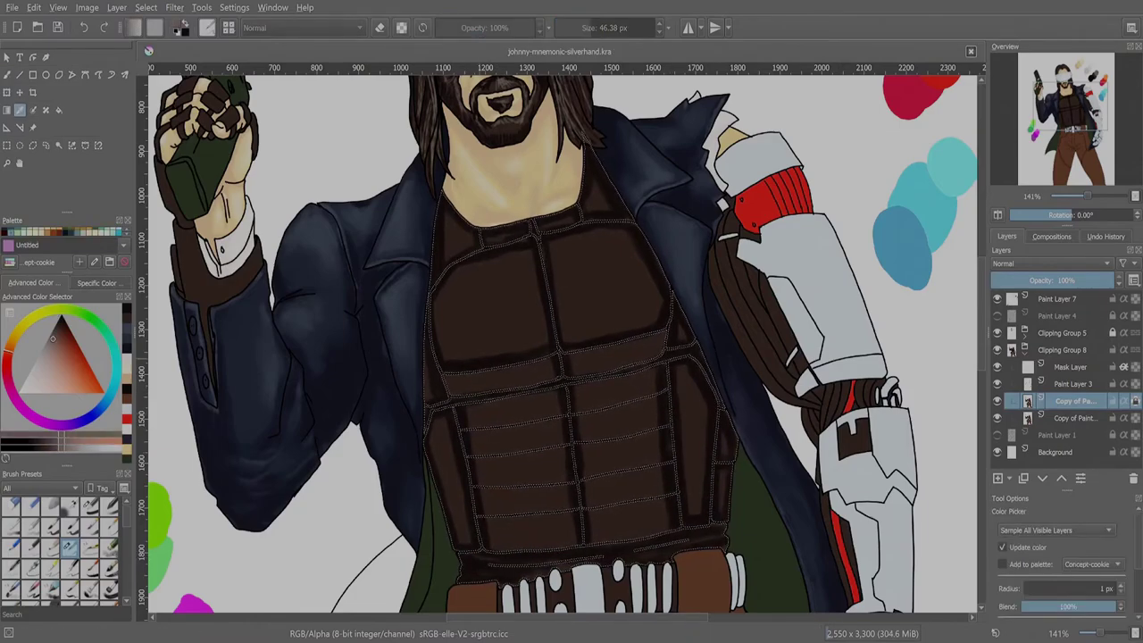
- Brush soft lighter-brown highlights onto the centres of the vest's panels with Airbrush Soft, and return to Pencil-4 Soft
key(slash)
mouse_move(567, 255)
mouse_down()
mouse_move(523, 256)
mouse_move(454, 311)
mouse_move(616, 294)
mouse_up()
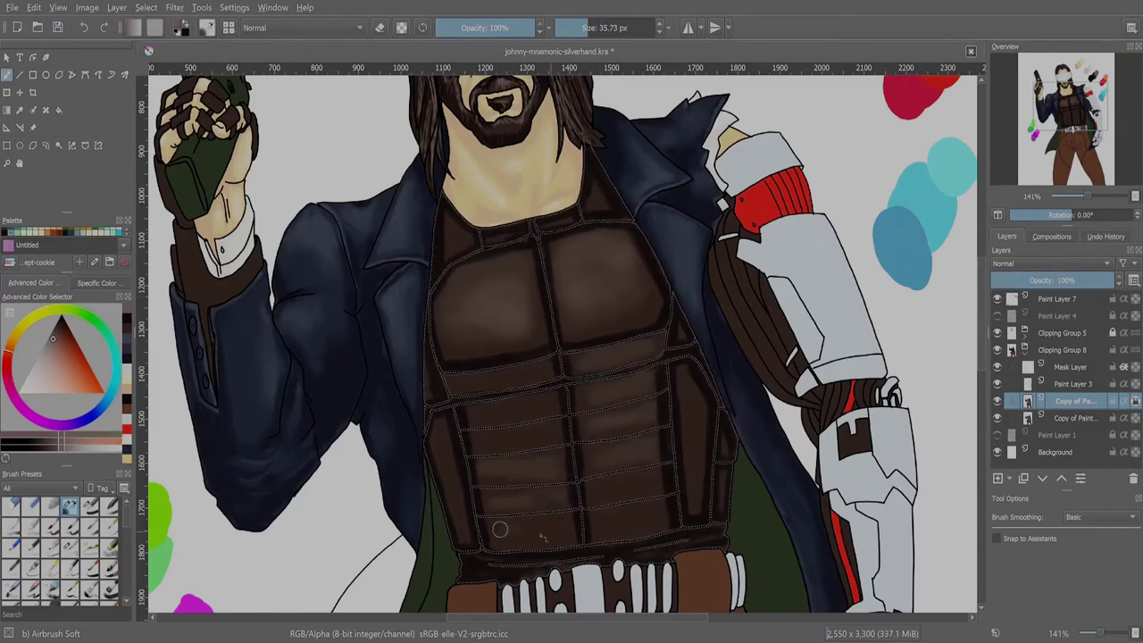
key(slash)
- Paint pale brown edge highlights along the vest's collar and chest panels with Pencil-4 Soft at 35.73 px
scroll(554, 375, up, 2)
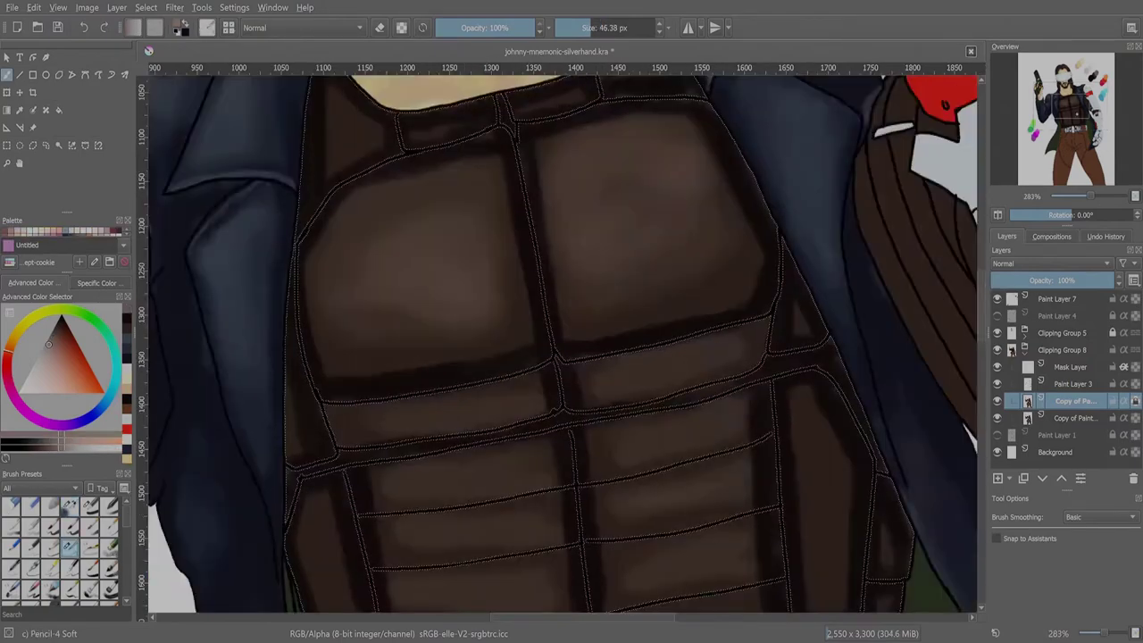
drag(544, 126, 545, 402)
key(bracketleft)
scroll(580, 201, down, 3)
scroll(564, 342, up, 2)
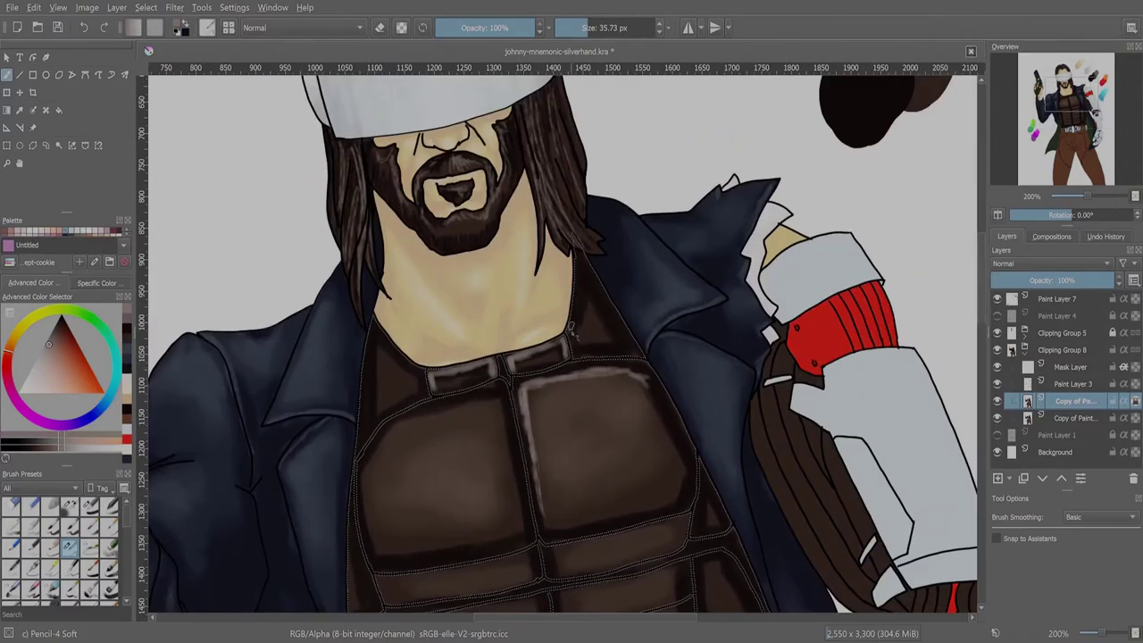
drag(373, 333, 398, 364)
scroll(404, 418, down, 3)
drag(460, 243, 536, 230)
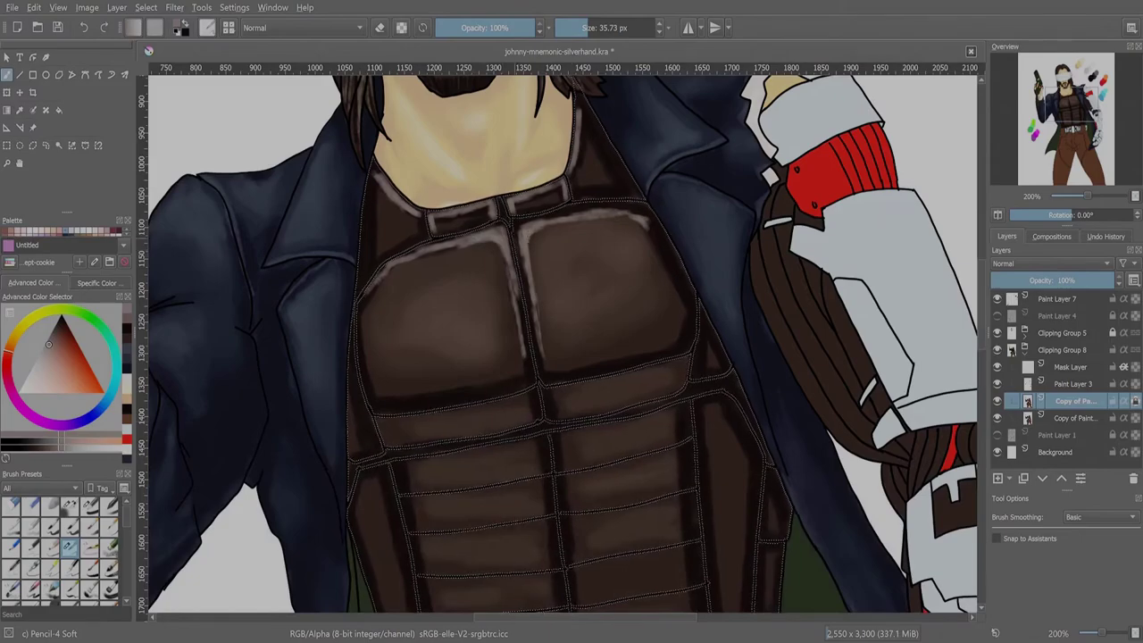
- Add pale brown highlights along the upper edges of the vest's abdominal panels on both sides of the centre seam
drag(547, 390, 687, 362)
drag(398, 472, 534, 460)
drag(543, 420, 687, 407)
drag(559, 469, 692, 450)
drag(406, 502, 533, 483)
scroll(533, 483, down, 3)
drag(567, 393, 701, 376)
drag(420, 427, 554, 413)
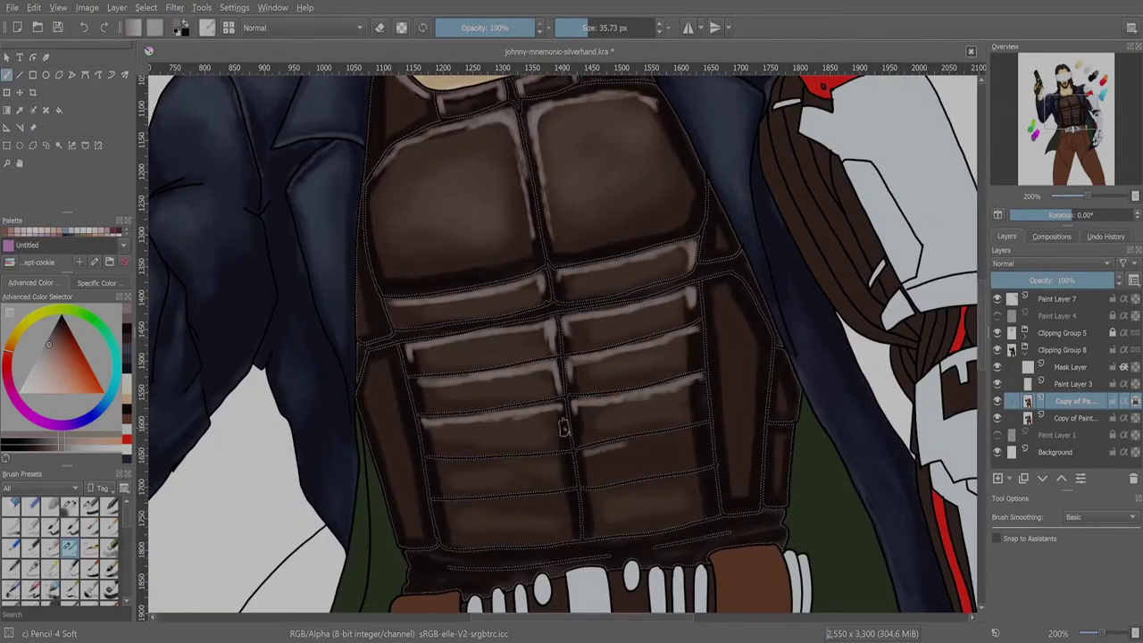
drag(576, 454, 705, 432)
drag(426, 472, 545, 459)
drag(438, 509, 714, 473)
- Highlight the edges of the vest's side panels and waistband in pale brown, and clear the vest selection
mouse_move(713, 279)
mouse_down()
mouse_move(764, 351)
mouse_move(784, 442)
mouse_up()
drag(710, 259, 715, 198)
drag(386, 277, 361, 335)
drag(362, 223, 368, 268)
mouse_move(375, 347)
mouse_down()
mouse_move(447, 548)
mouse_move(716, 535)
mouse_up()
key(minus)
key(minus)
key(minus)
key(minus)
key(minus)
key(minus)
key(ctrl+r)
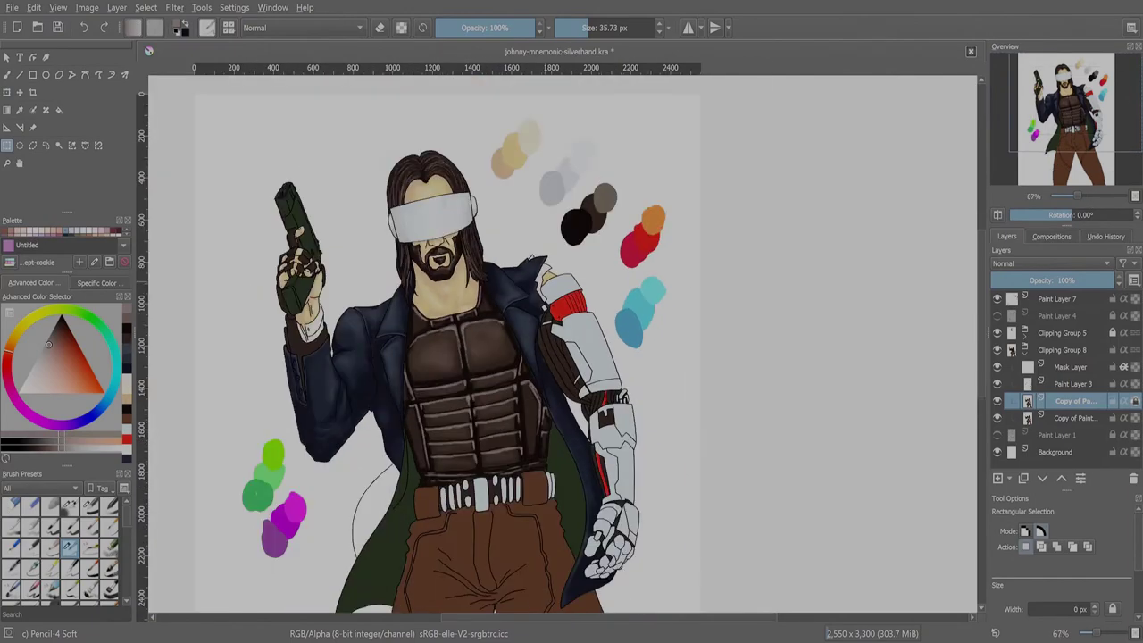
- Select the pale grey arm plates by similar colour on the colour layer, and ready Pencil-4 Soft at 64.58 px and 71% opacity
click(1072, 383)
key(plus)
key(plus)
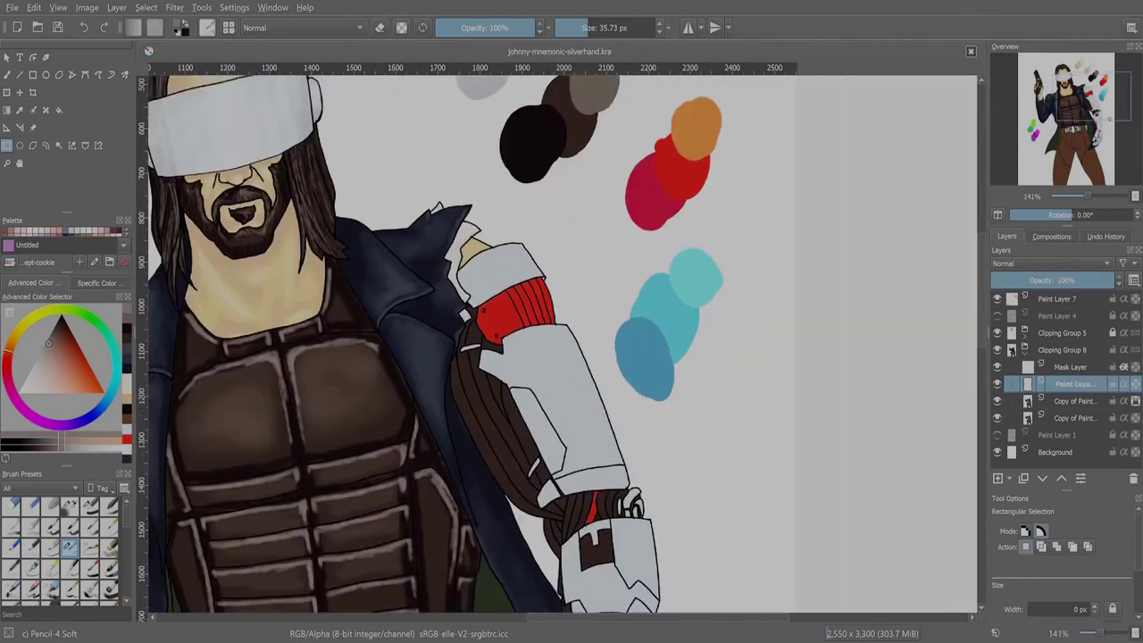
click(1072, 401)
key(plus)
scroll(554, 339, up, 3)
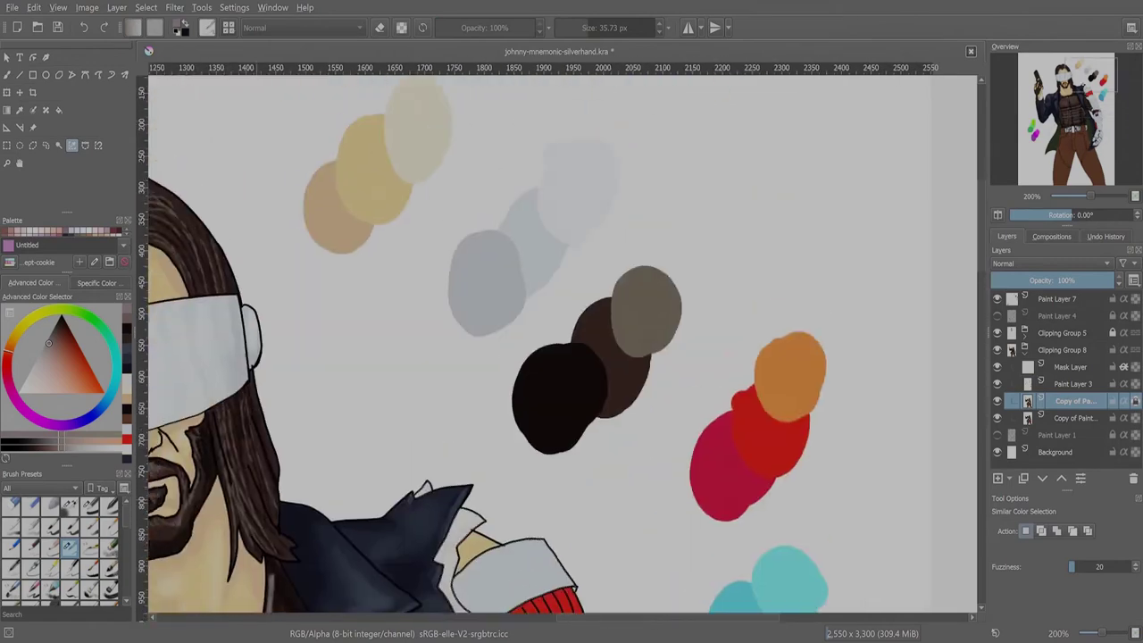
key(b)
scroll(554, 340, down, 5)
key(bracketright)
key(bracketright)
key(bracketright)
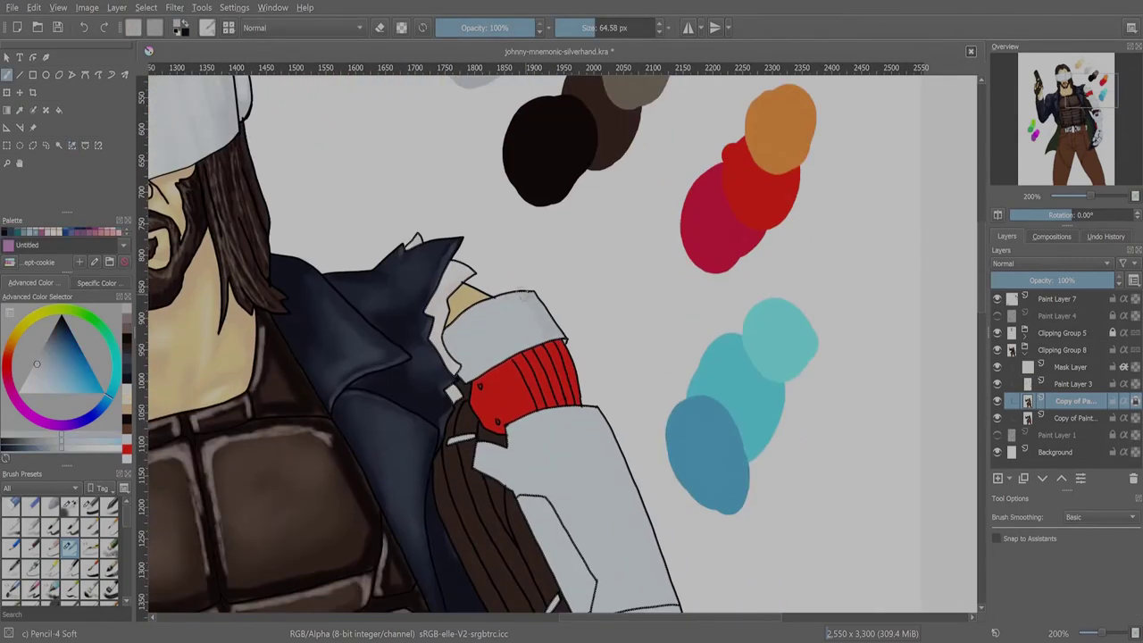
click(504, 27)
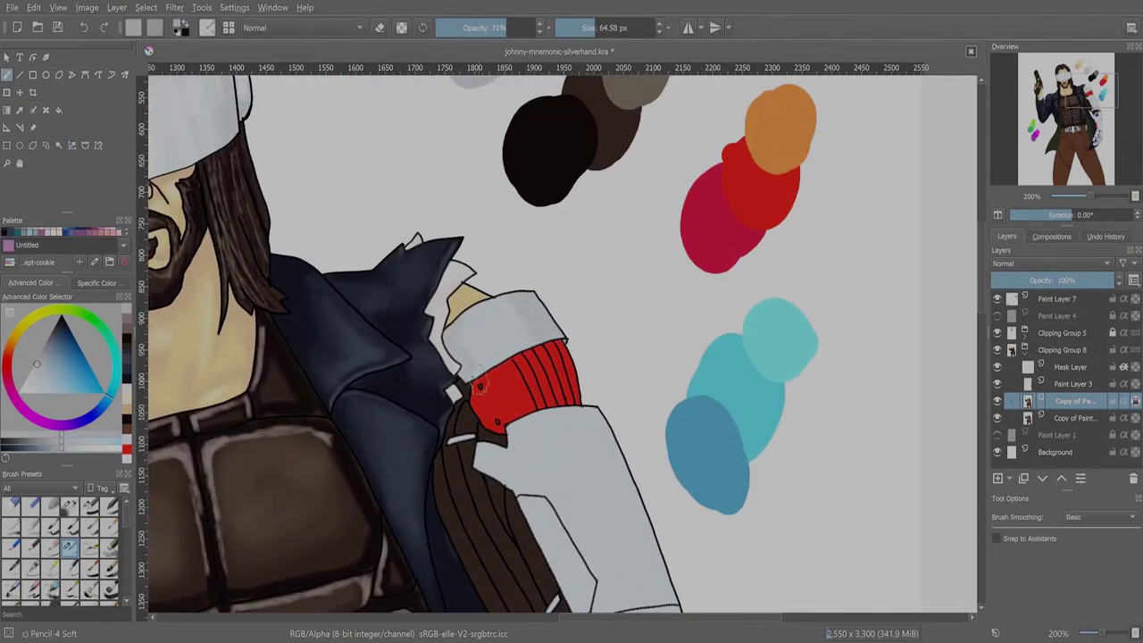
- Paint translucent blue-grey shadows down the mechanical arm's plates, from the upper arm through the forearm to the hand
scroll(475, 469, down, 2)
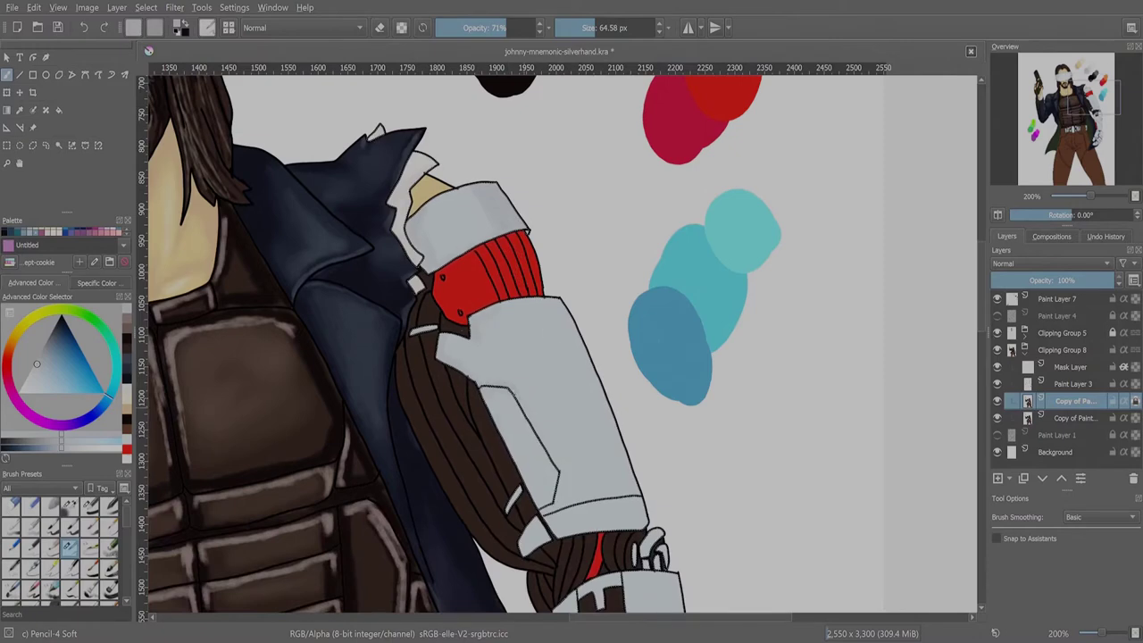
scroll(554, 340, down, 4)
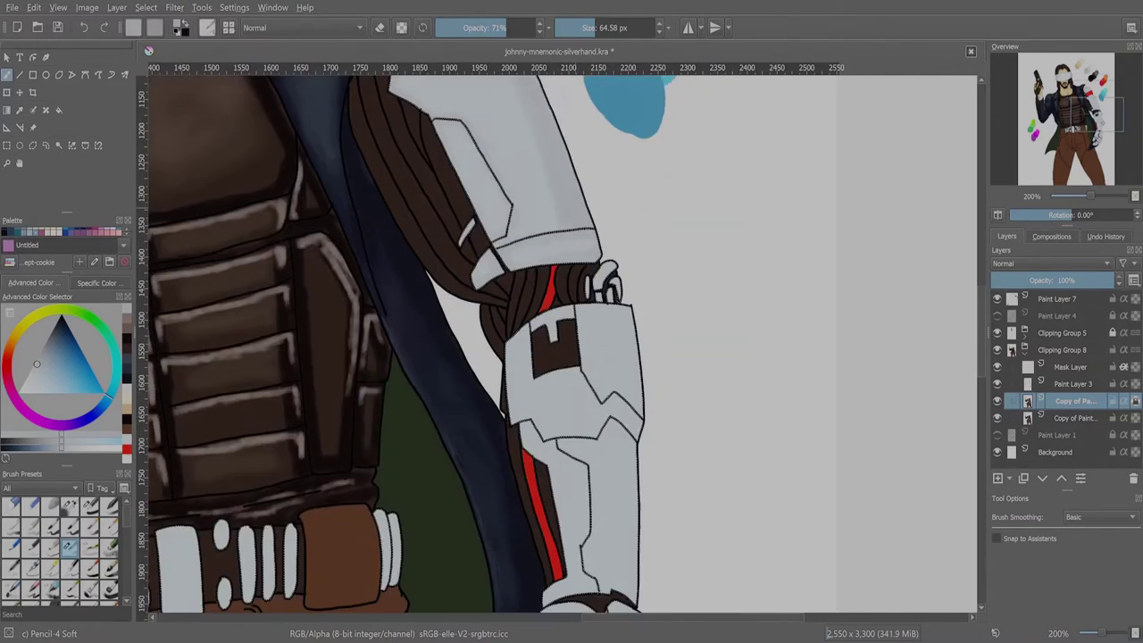
drag(551, 323, 561, 303)
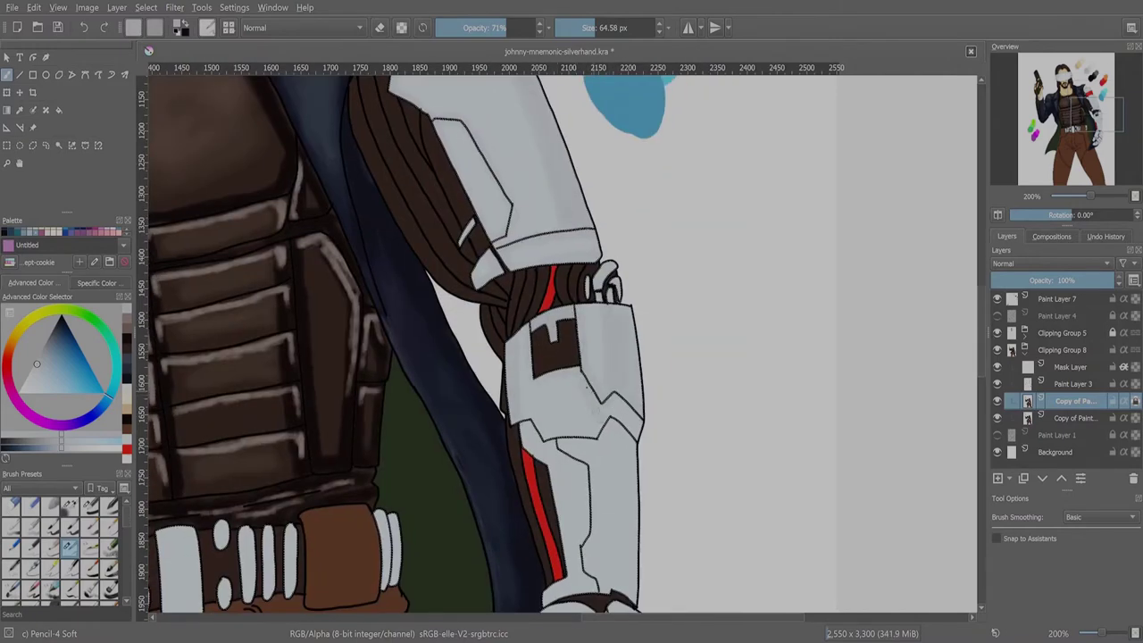
drag(615, 431, 611, 292)
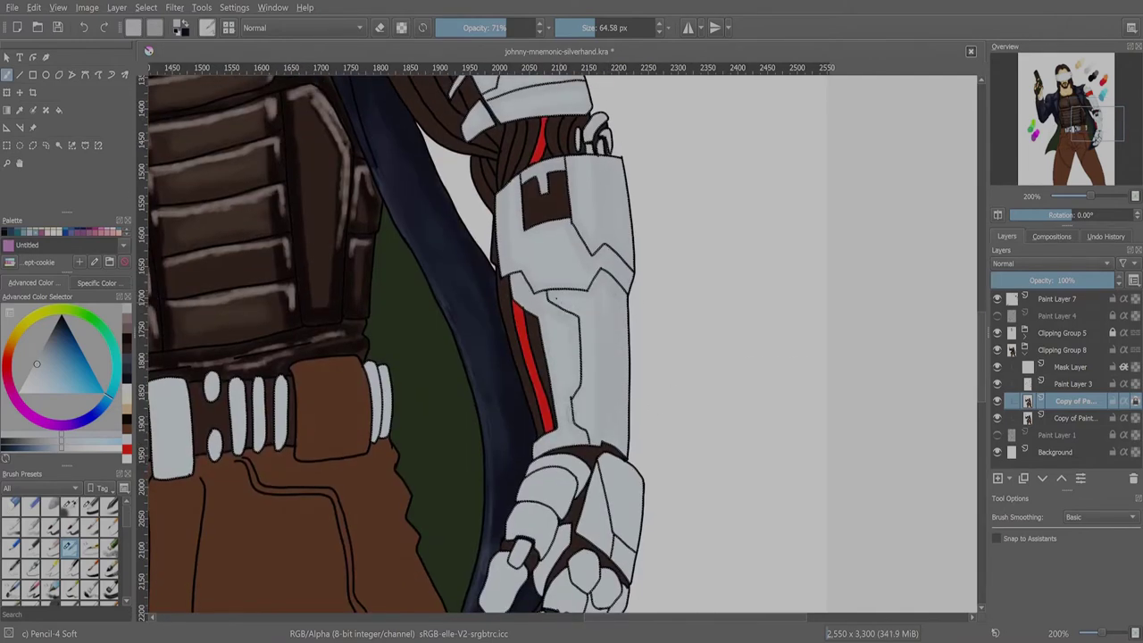
drag(606, 461, 587, 314)
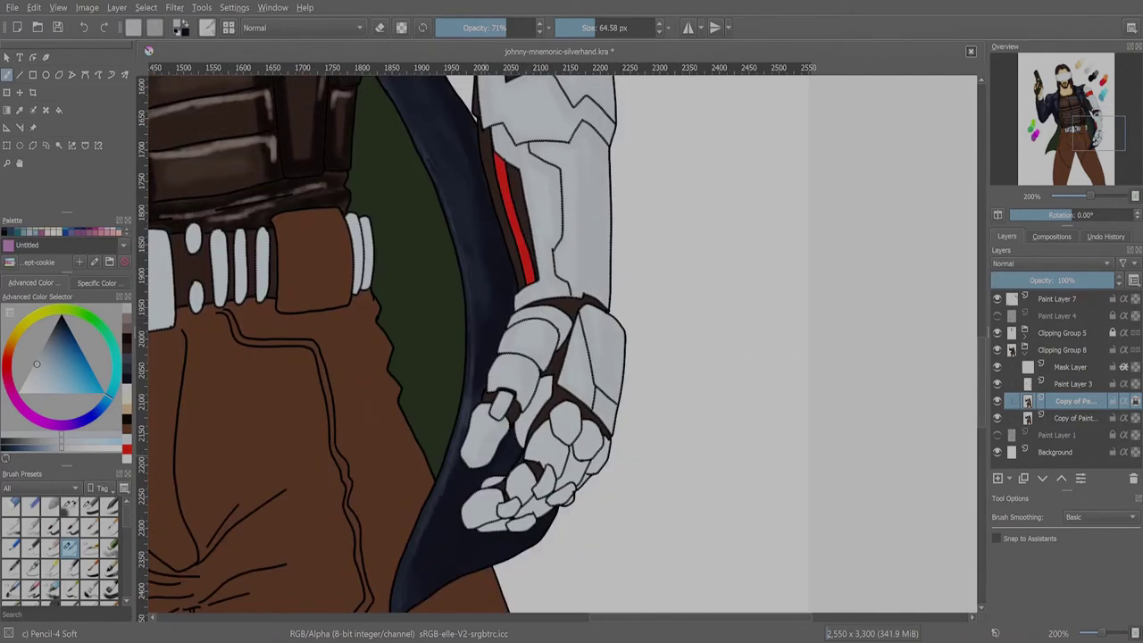
- Add finer blue-grey shadows along the plate edges of the mechanical hand, forearm and upper arm at 18.29 px and 100% opacity
key(e)
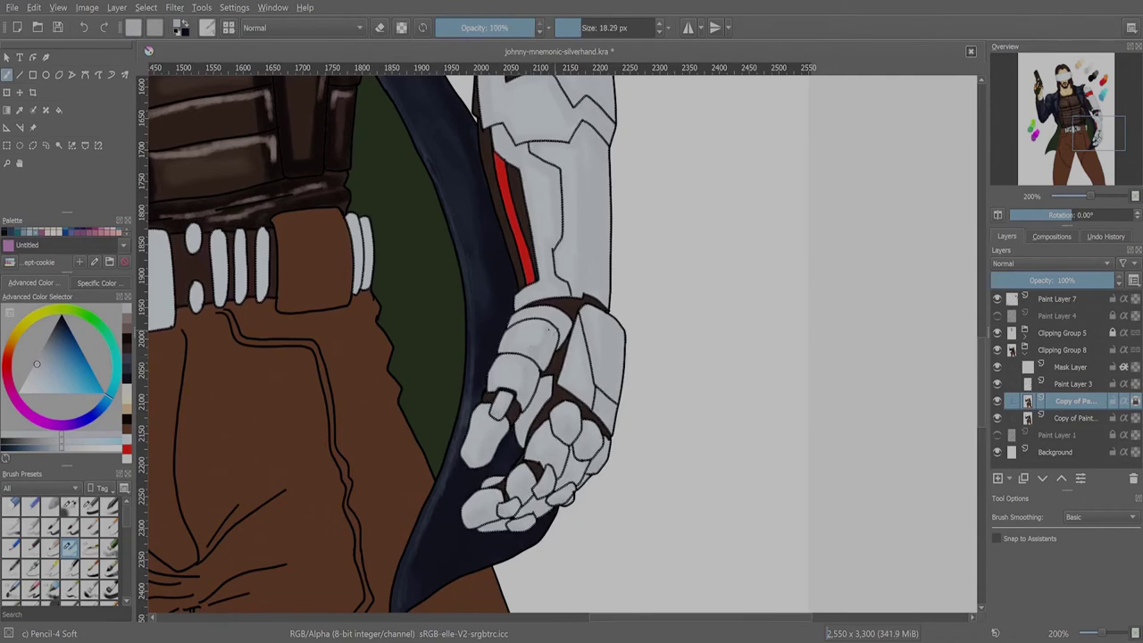
scroll(563, 344, up, 2)
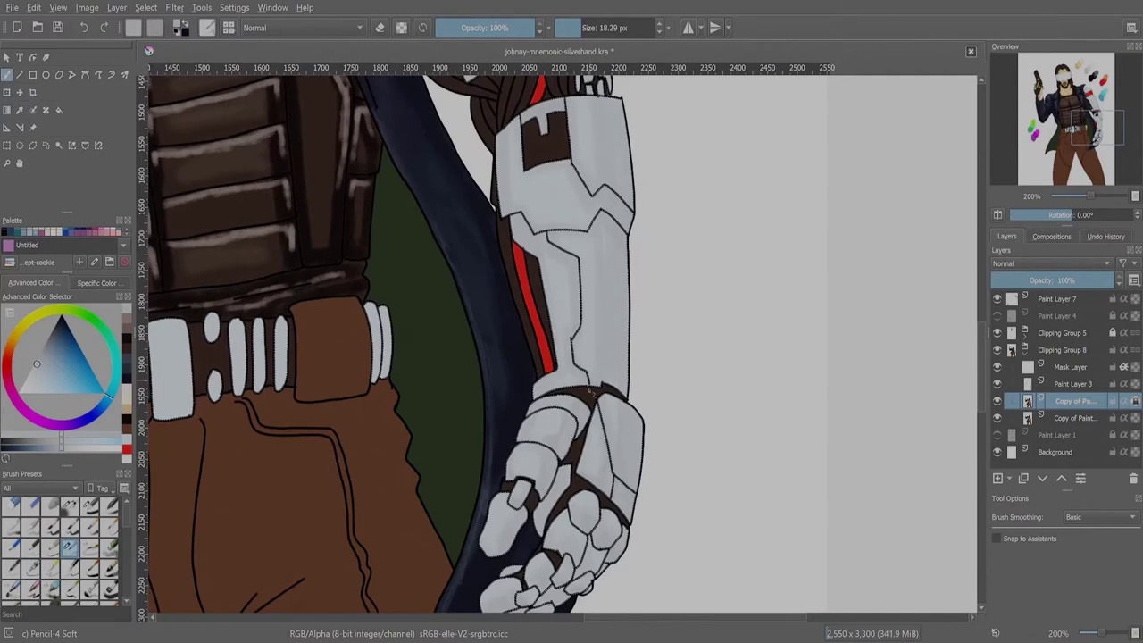
scroll(562, 344, up, 5)
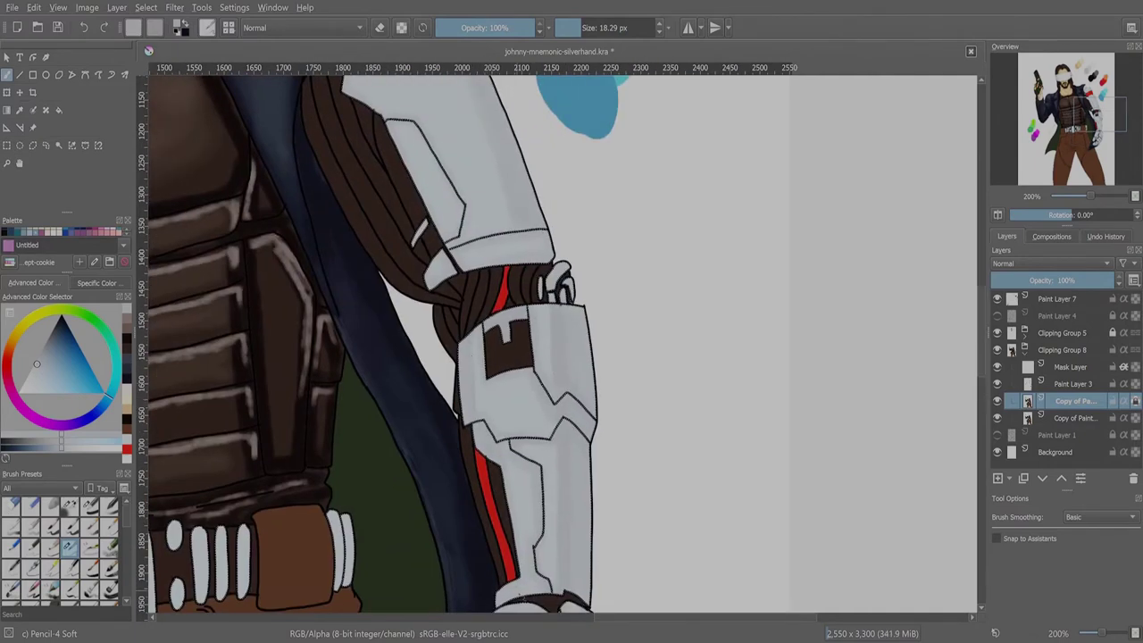
scroll(563, 344, up, 4)
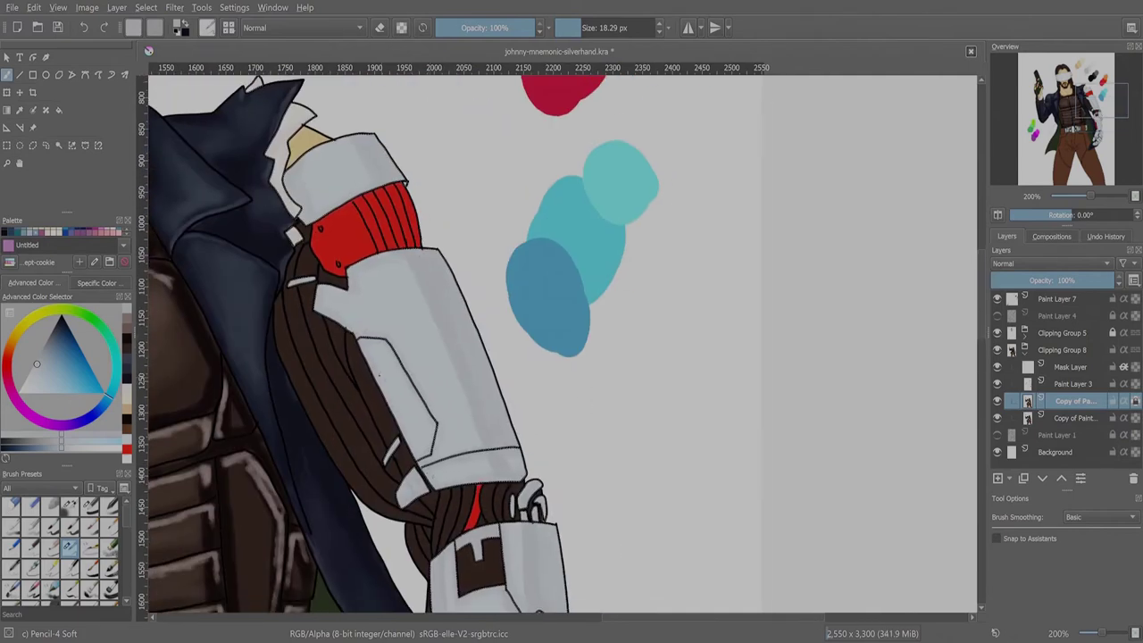
key(minus)
key(minus)
key(minus)
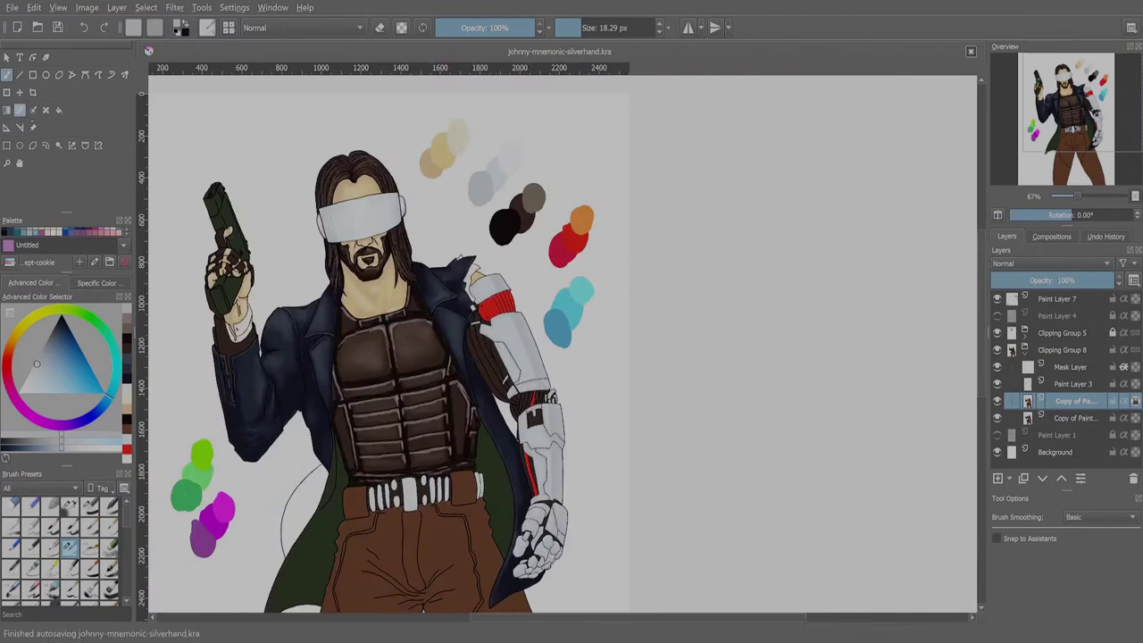
- Paint near-white highlights on the mechanical arm and hand plates at 74% opacity, using 48.74 px and 80.14 px brush sizes
key(plus)
key(plus)
key(plus)
drag(538, 28, 514, 36)
drag(375, 260, 403, 264)
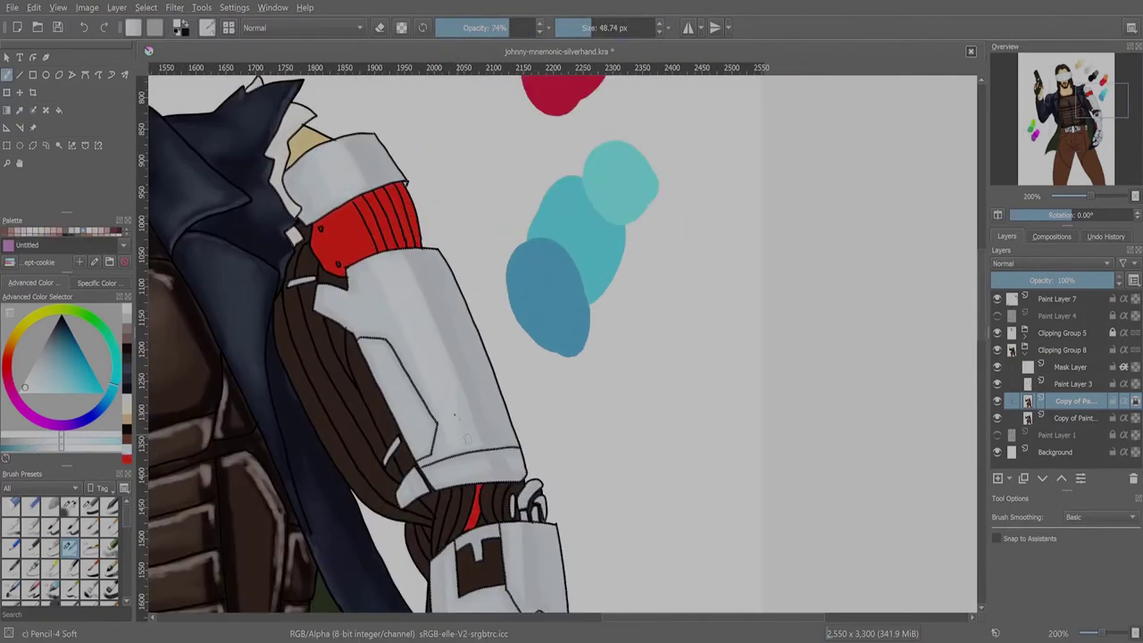
scroll(467, 437, down, 5)
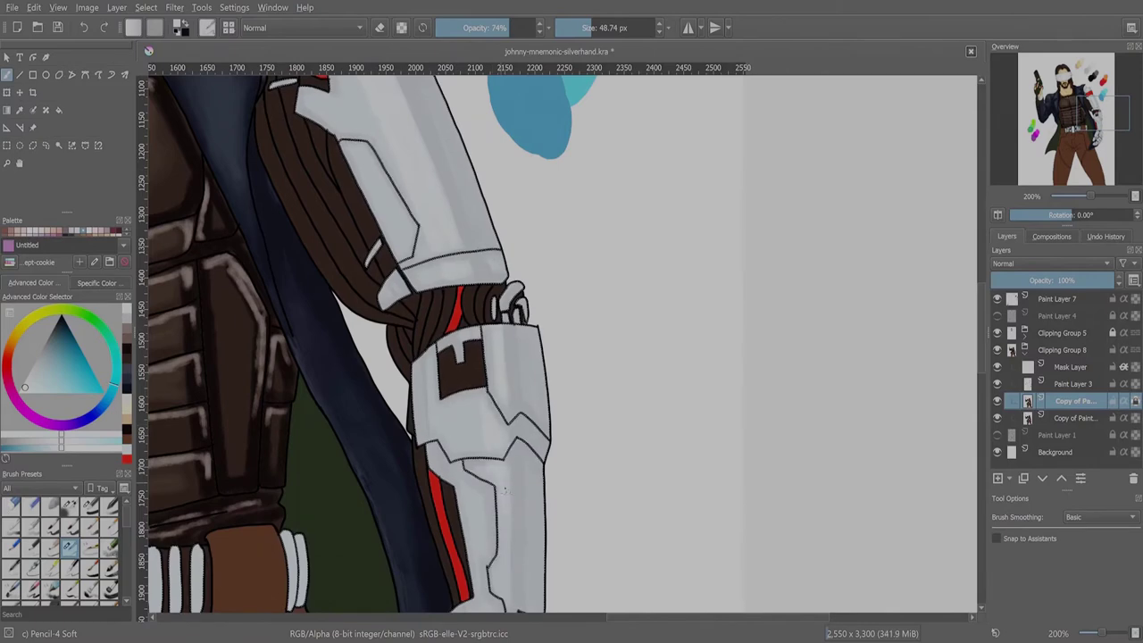
scroll(505, 489, down, 5)
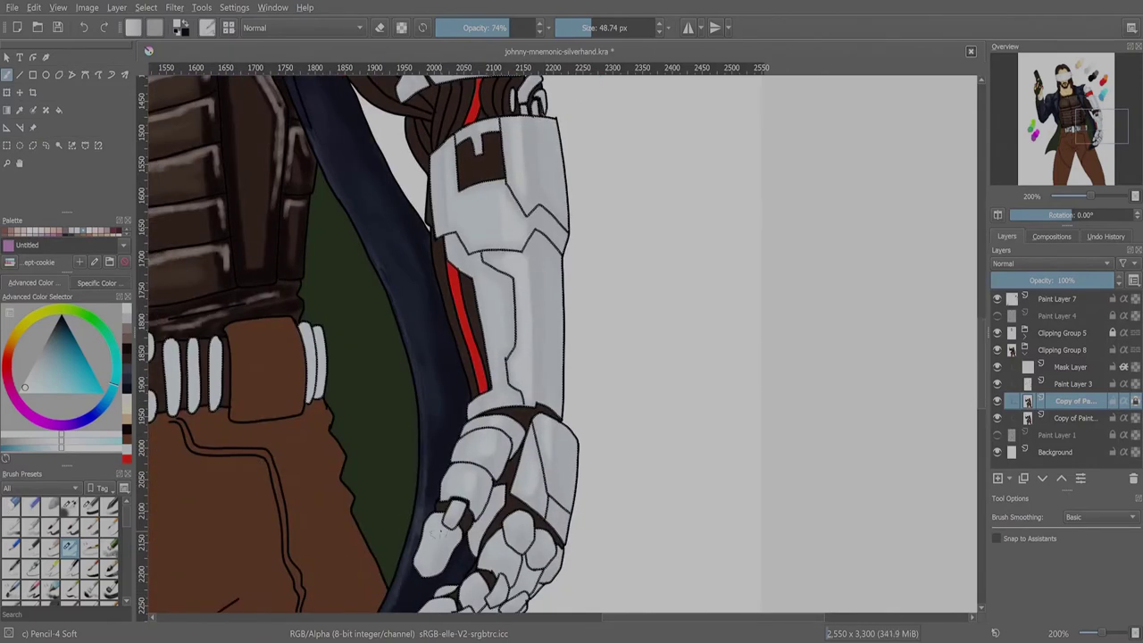
scroll(437, 533, down, 2)
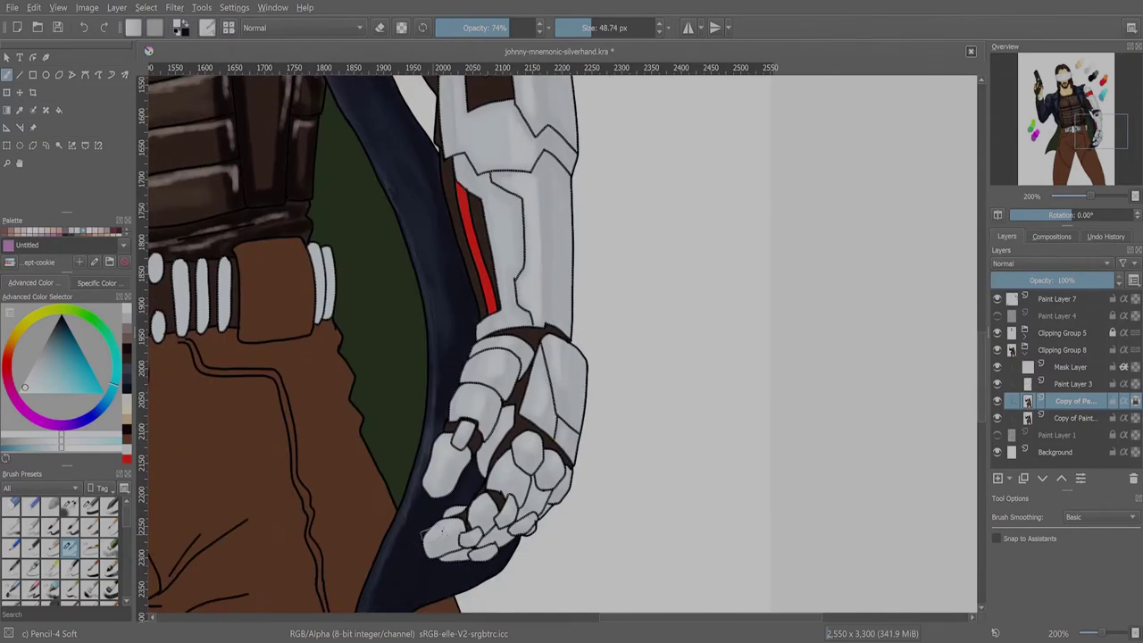
key(1)
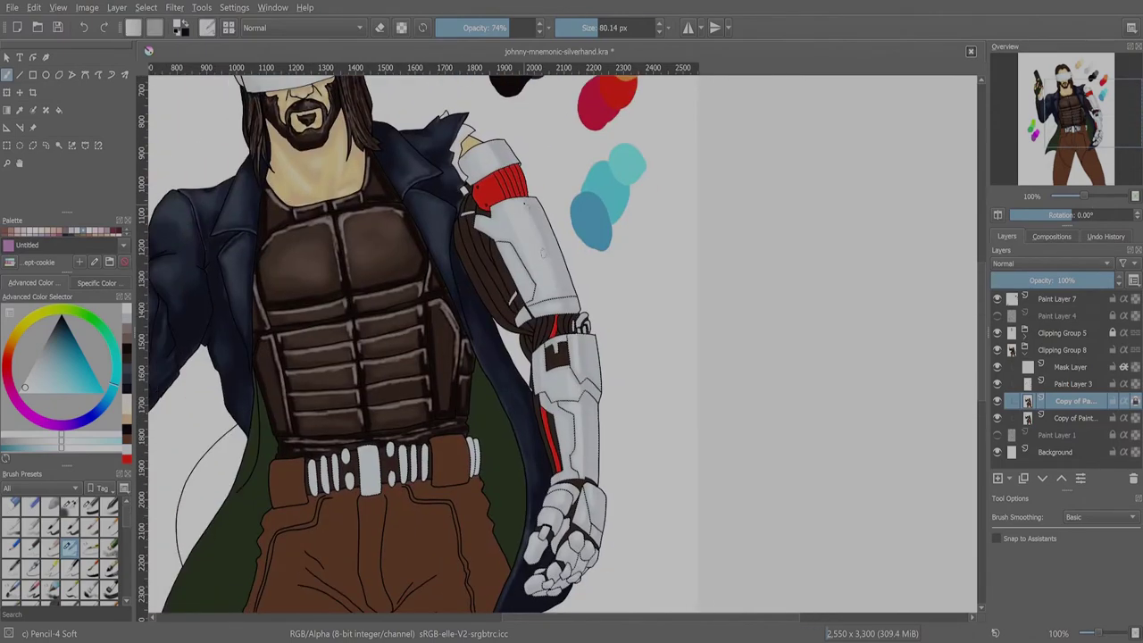
scroll(482, 178, up, 4)
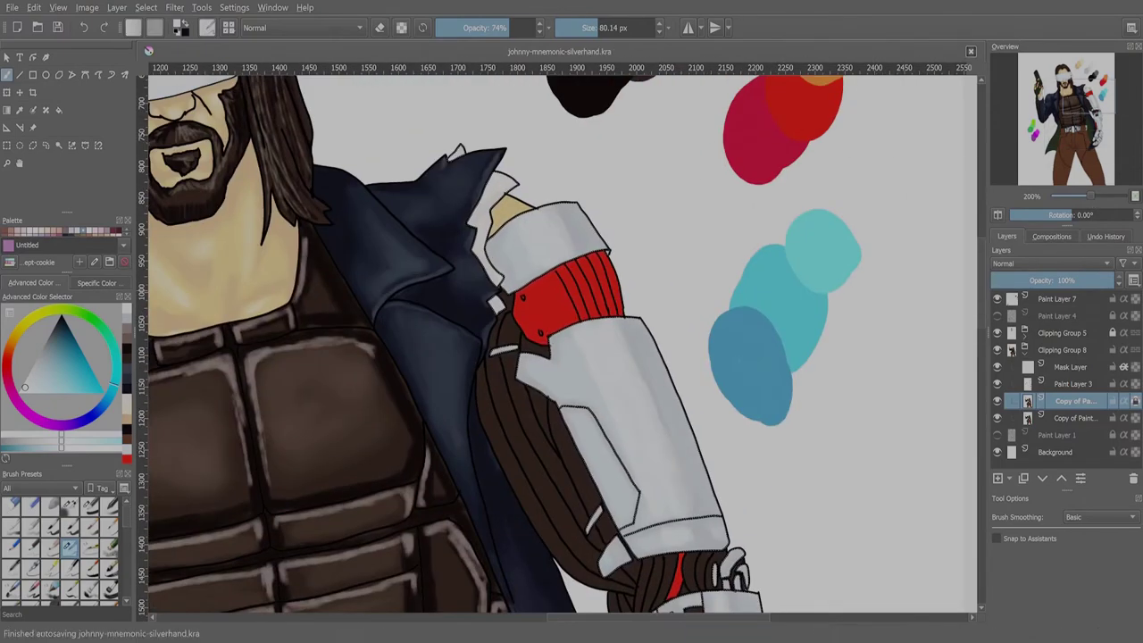
- Paint thin near-white edge highlights on the mechanical upper arm's plates, using an 11.79 px brush at 100% opacity
scroll(482, 179, up, 3)
drag(571, 358, 384, 236)
mouse_move(447, 406)
mouse_down()
mouse_move(403, 276)
mouse_move(327, 123)
mouse_move(288, 212)
mouse_move(313, 200)
mouse_up()
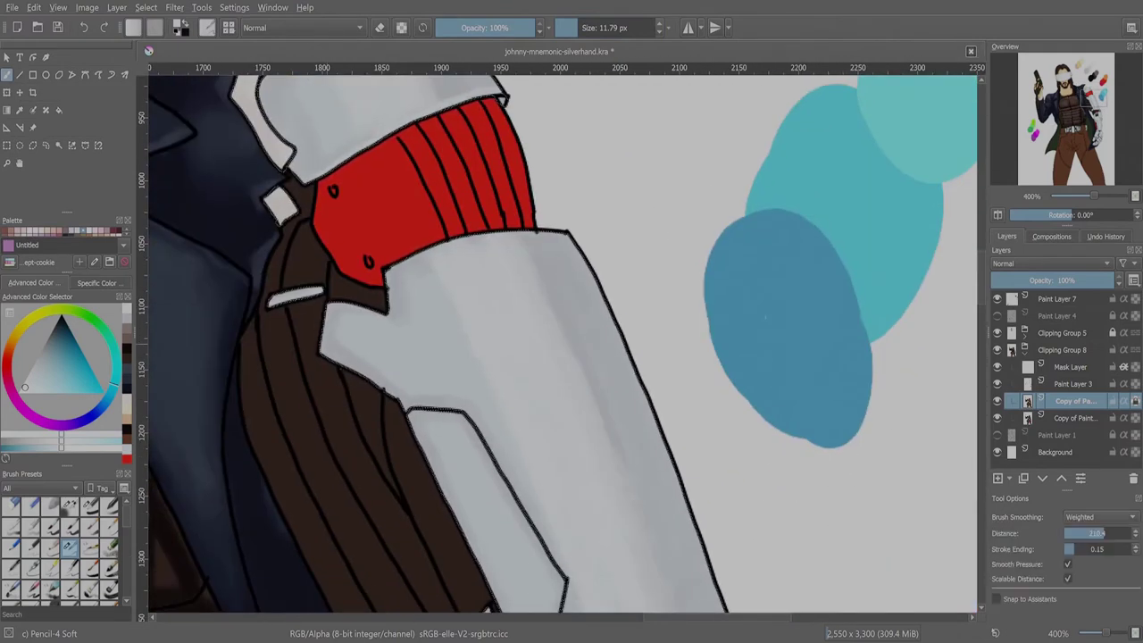
drag(524, 509, 467, 311)
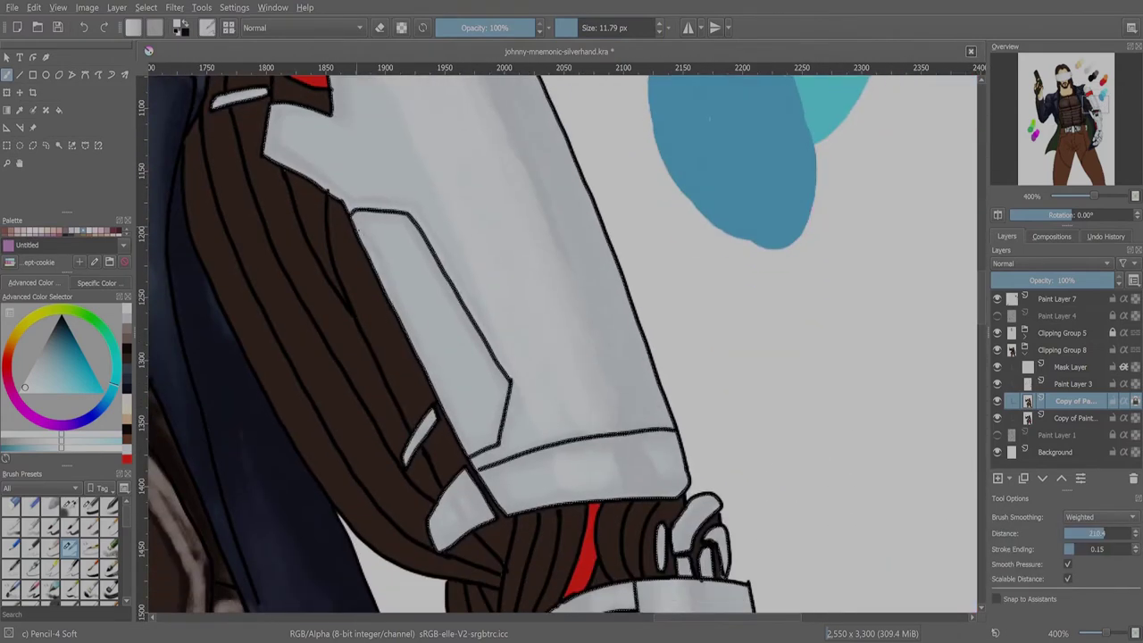
drag(448, 555, 486, 371)
drag(707, 332, 715, 190)
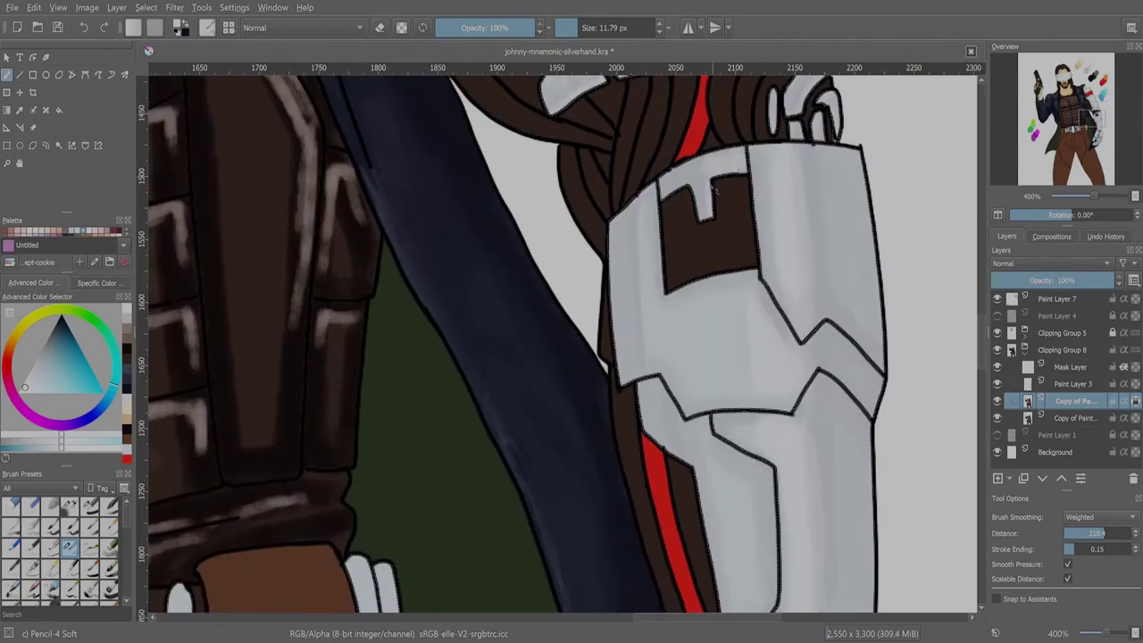
- Add thin near-white edge highlights to the mechanical forearm and hand plates, and clear the selection
drag(687, 409, 734, 412)
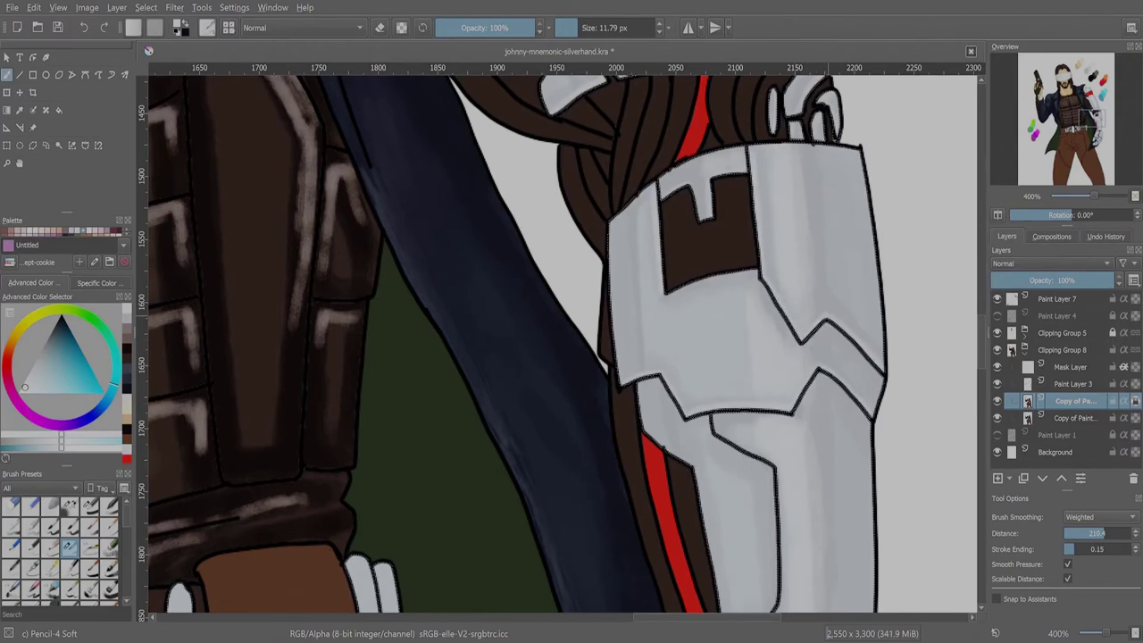
drag(625, 402, 550, 263)
scroll(562, 339, down, 3)
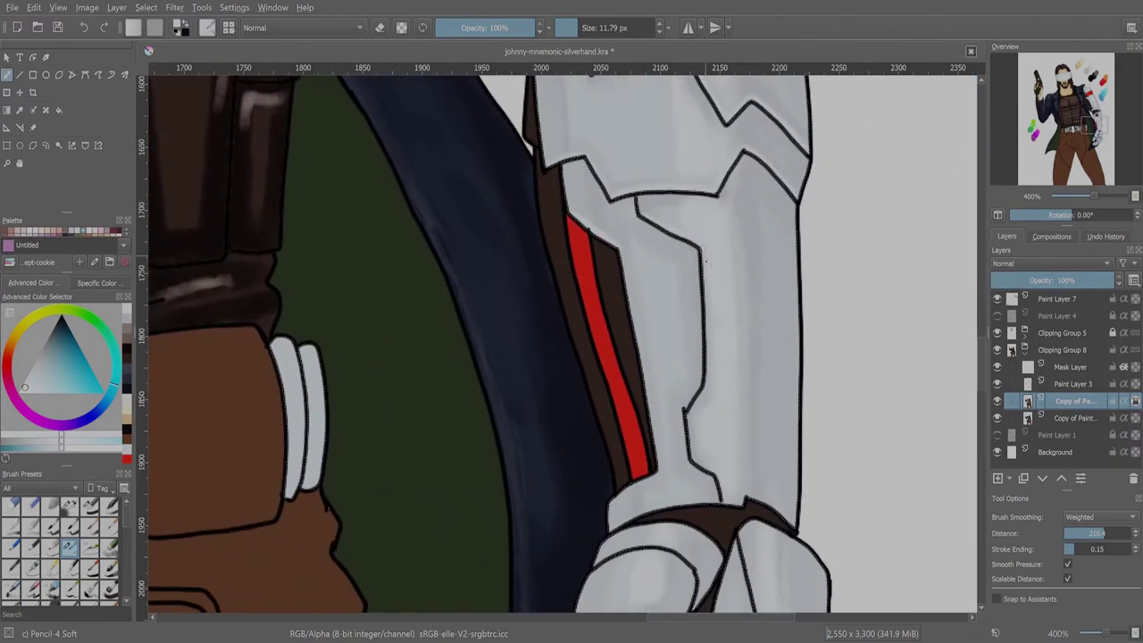
drag(745, 504, 795, 528)
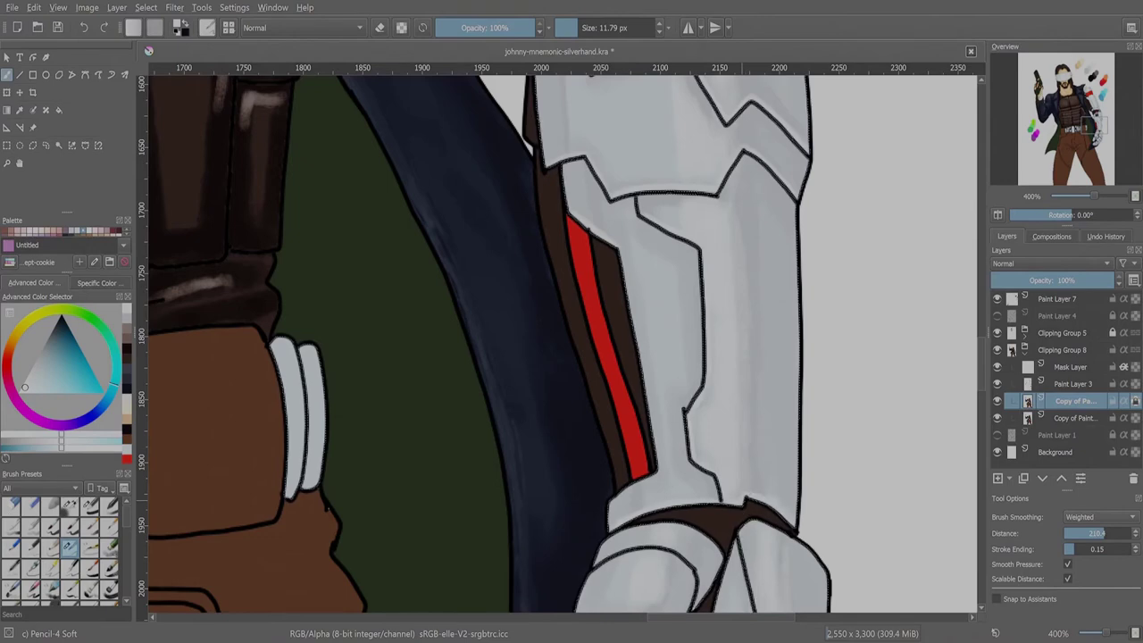
scroll(563, 339, down, 10)
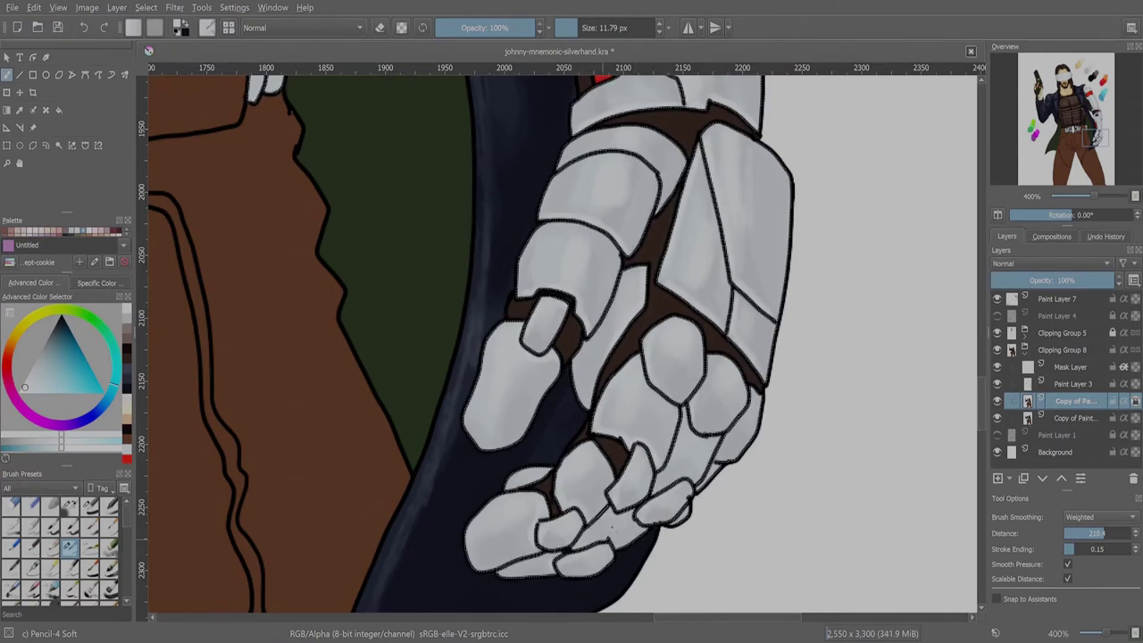
key(minus)
key(minus)
key(minus)
key(ctrl+r)
key(minus)
key(minus)
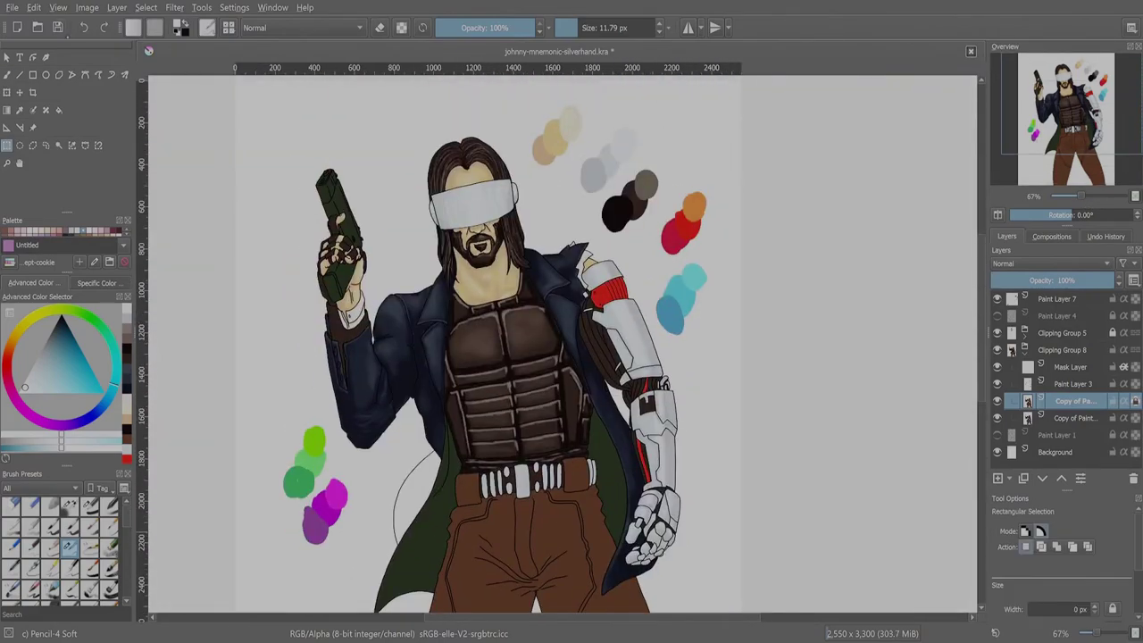
- Shade the red shoulder bands and the red strips down the mechanical arm with crimson at 20.90 px
key(plus)
key(plus)
key(plus)
key(p)
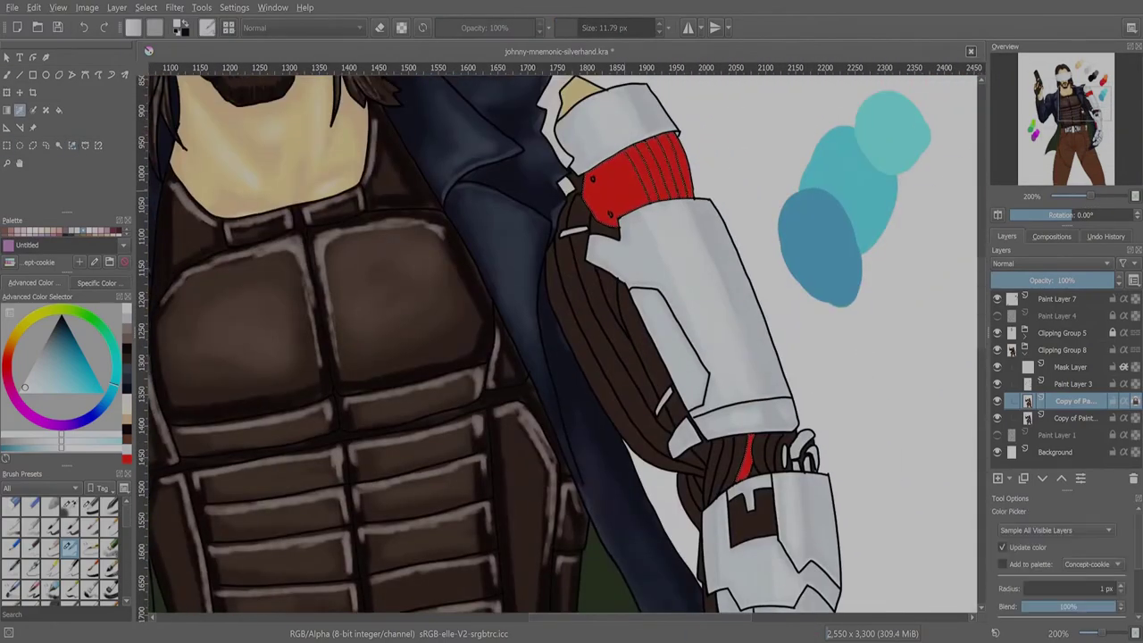
click(643, 169)
key(b)
key(plus)
key(plus)
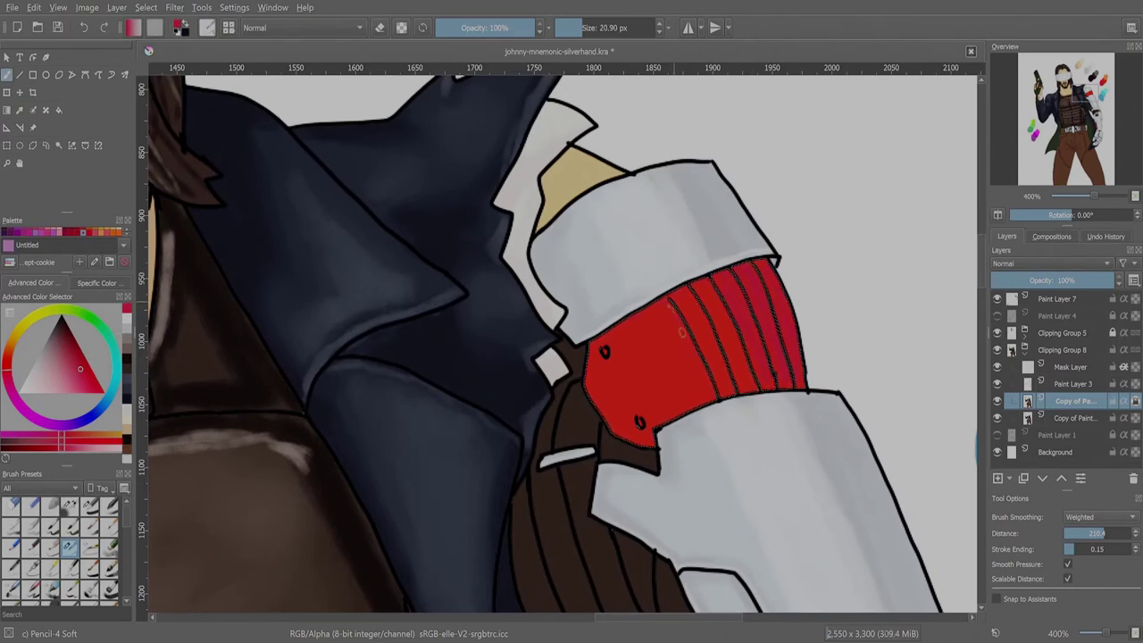
scroll(675, 304, down, 5)
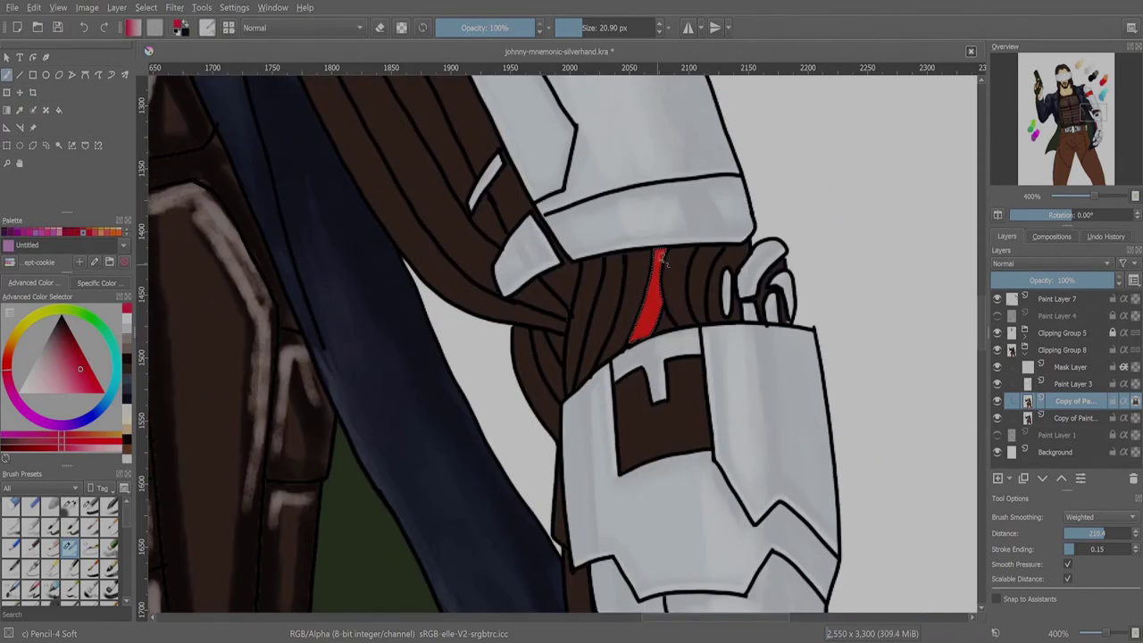
scroll(547, 212, down, 5)
- Paint glowing highlights on the mechanical arm's red shoulder panel with the orange swatch colour, refining edges at 7.72 px, and save the drawing
scroll(588, 350, up, 10)
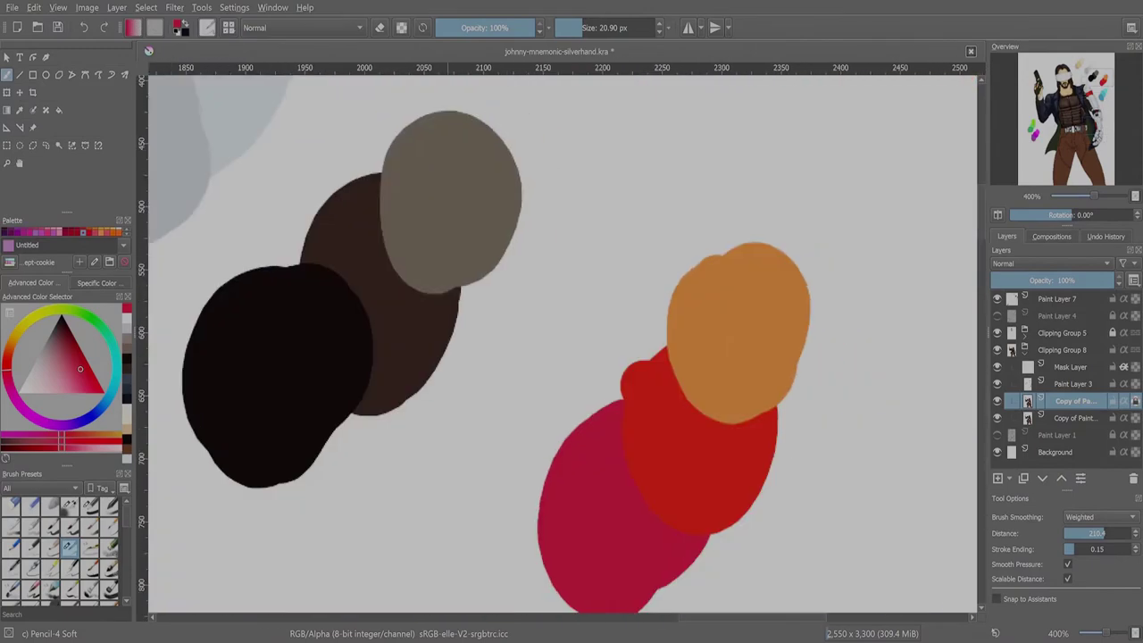
key(p)
click(740, 345)
scroll(740, 345, up, 5)
key(b)
mouse_move(571, 380)
mouse_down()
mouse_move(581, 407)
mouse_move(613, 402)
mouse_up()
key(slash)
key(bracketright)
key(bracketright)
key(bracketright)
key(slash)
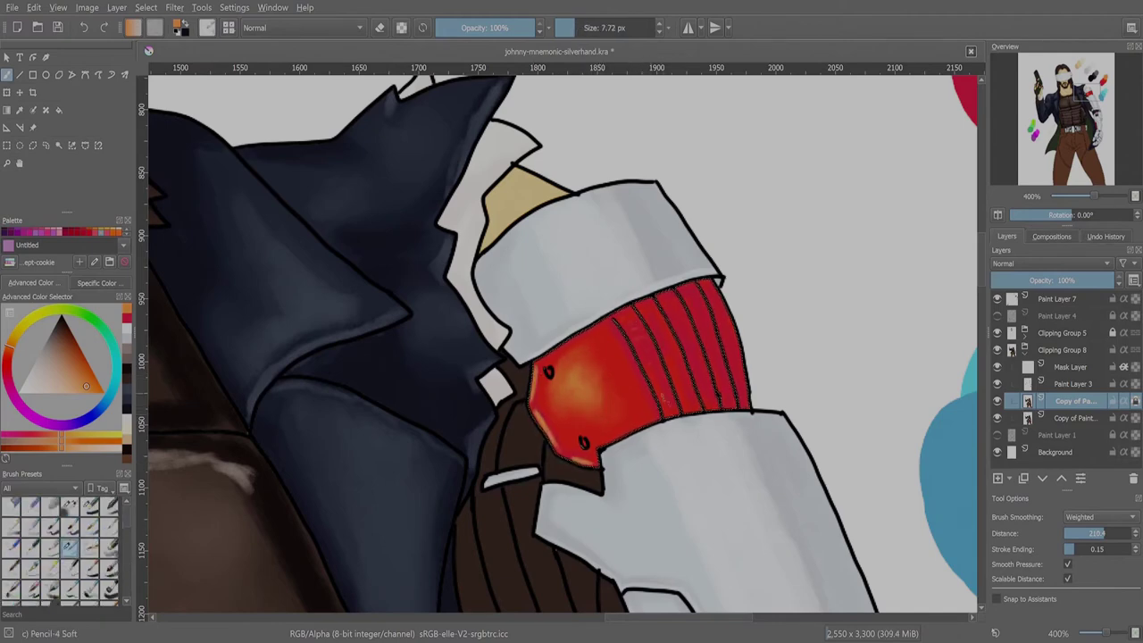
key(minus)
key(minus)
key(minus)
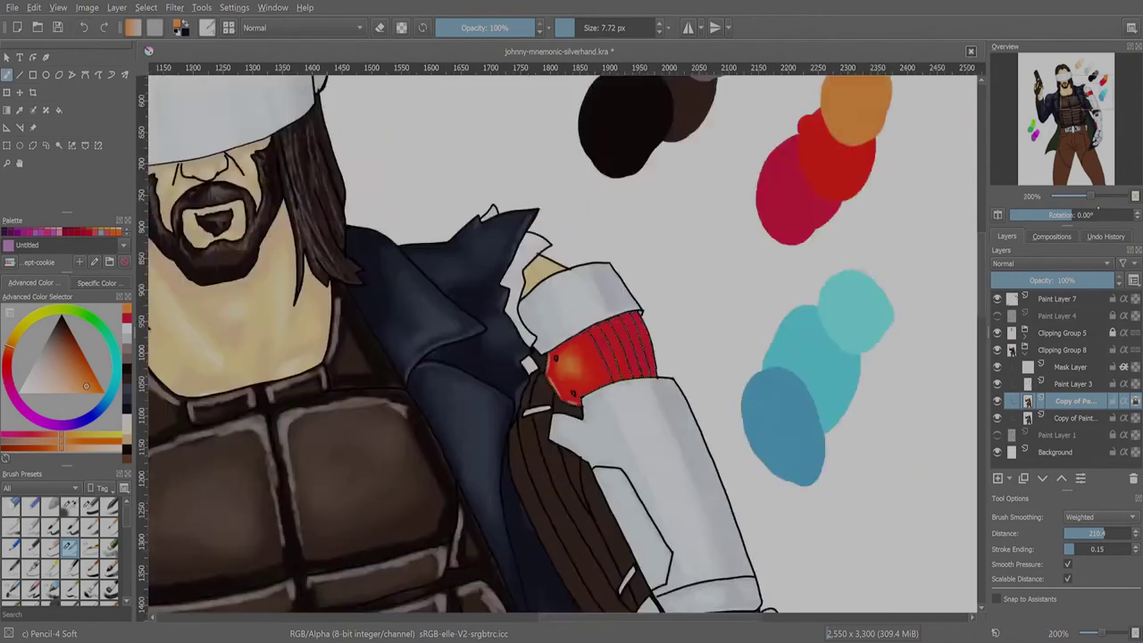
key(plus)
key(plus)
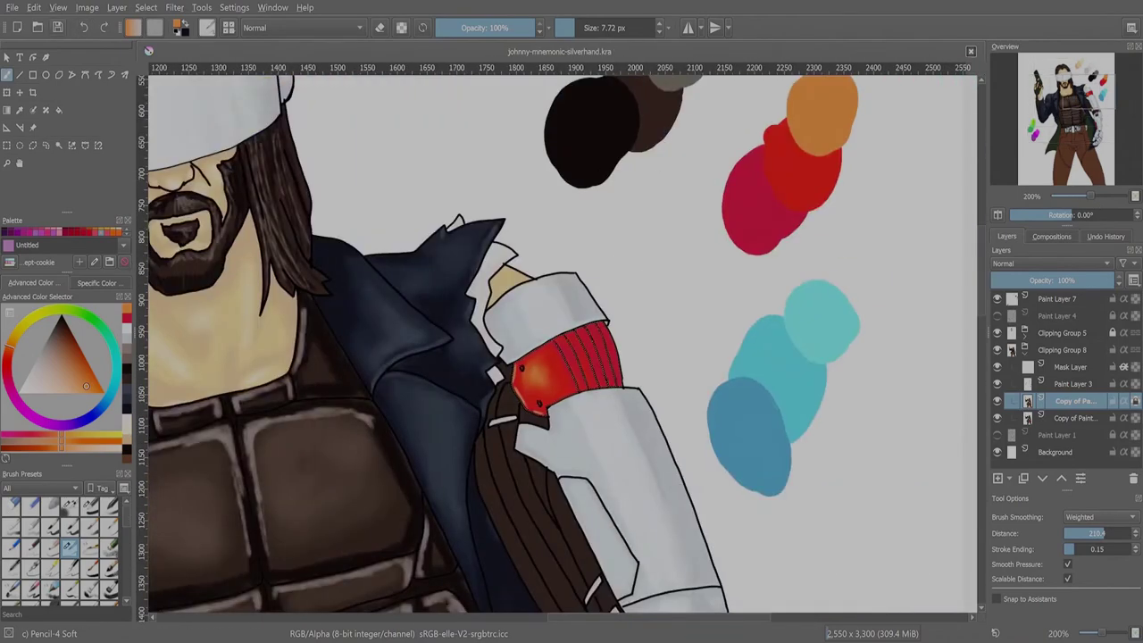
- Select the dark brown strands and joints of the mechanical arm and hand, and make Paint Layer 3 active
key(ctrl+w)
key(Page_Up)
key(plus)
key(a)
click(496, 268)
click(670, 536)
click(754, 511)
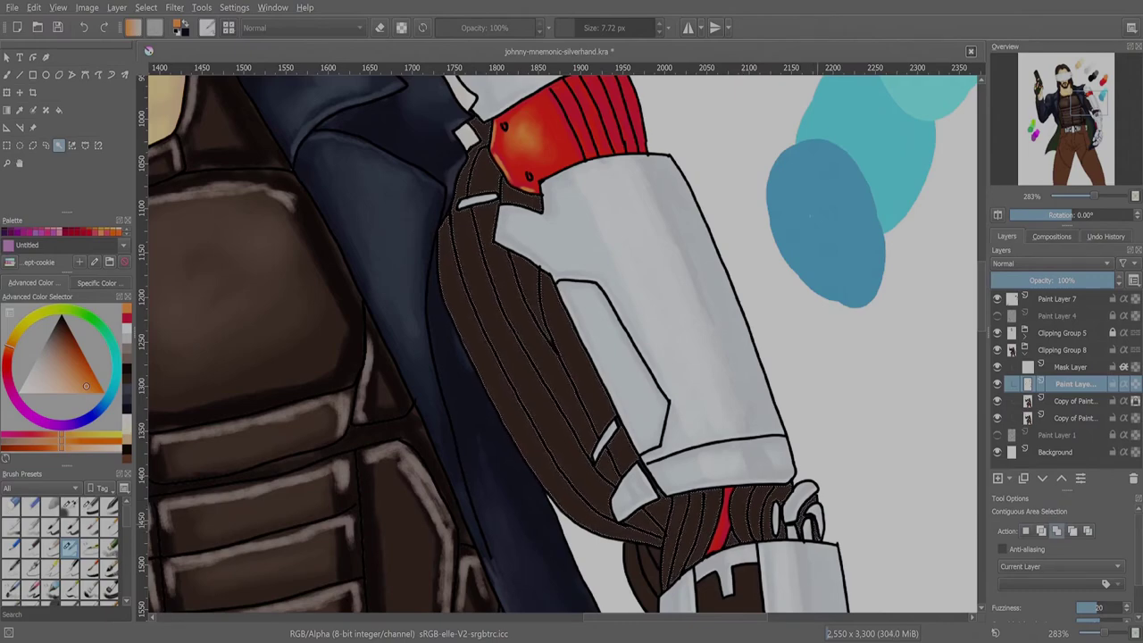
scroll(558, 344, down, 10)
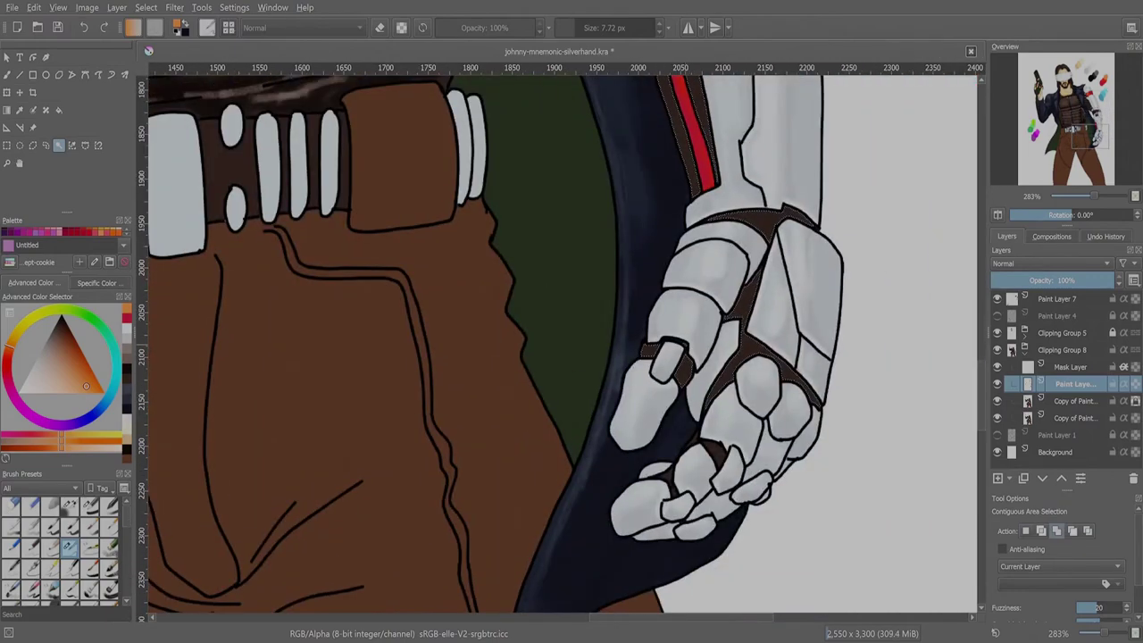
- Paint near-black shadows along the dark brown strands of the mechanical upper arm at 17.08 px
key(minus)
key(minus)
scroll(558, 344, up, 8)
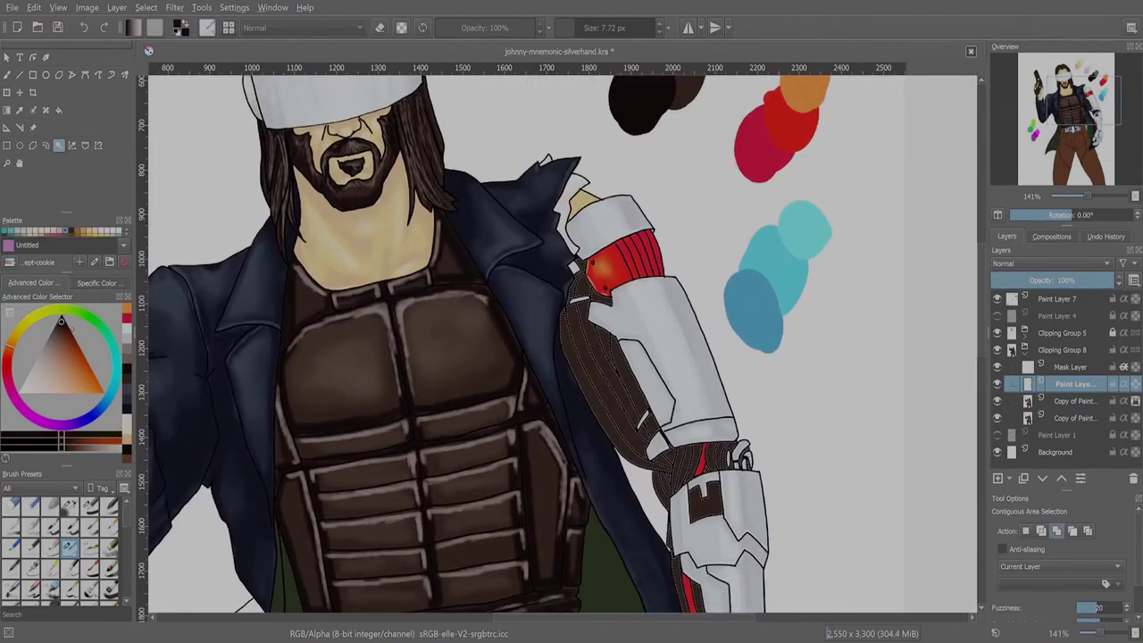
key(b)
scroll(590, 268, up, 3)
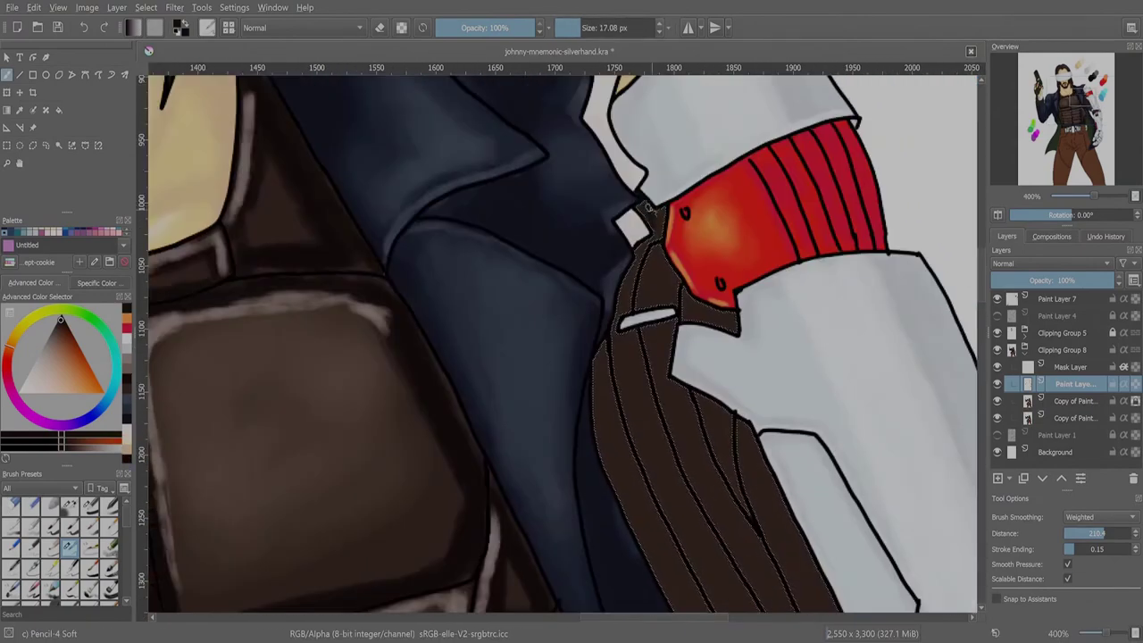
drag(658, 323, 405, 121)
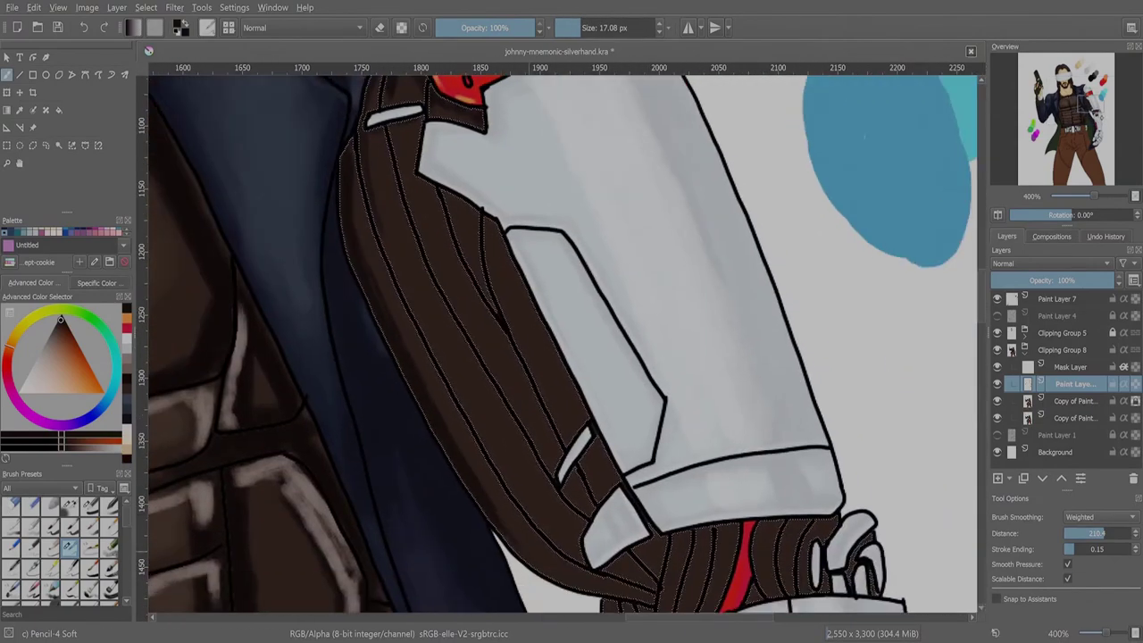
mouse_move(505, 527)
mouse_down()
mouse_move(594, 585)
mouse_move(375, 165)
mouse_up()
drag(553, 547, 627, 581)
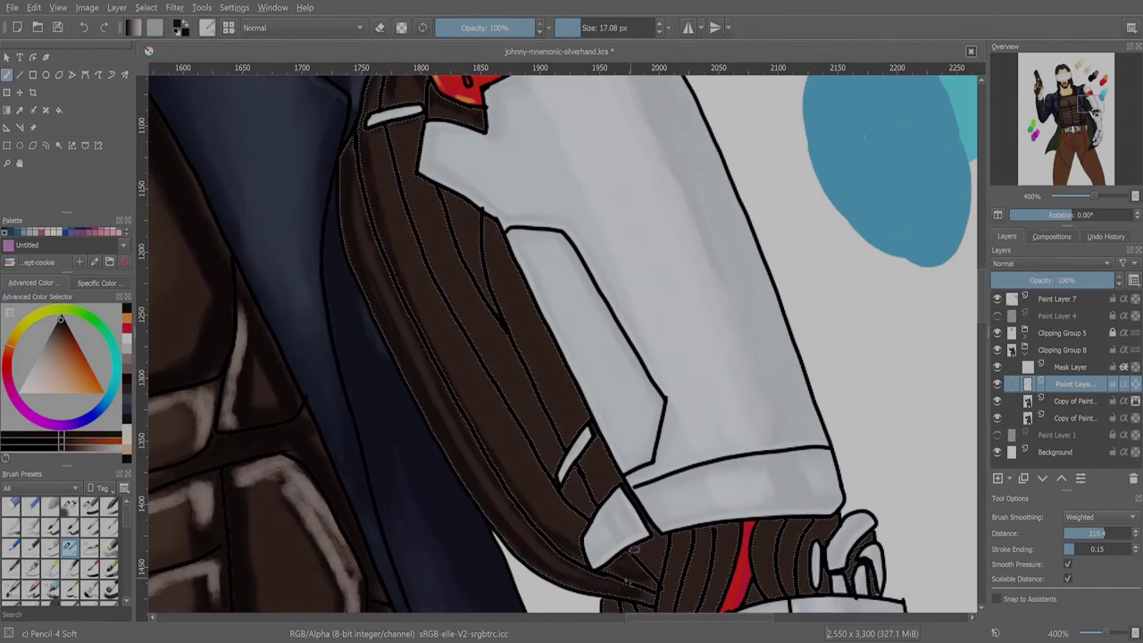
drag(425, 289, 400, 142)
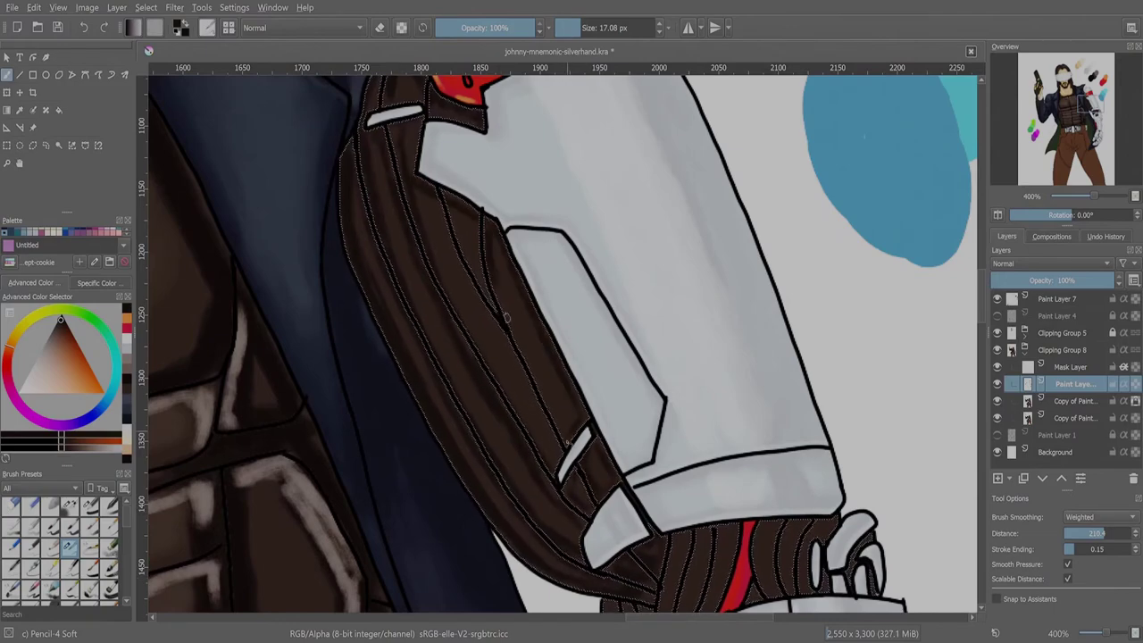
drag(609, 592, 510, 450)
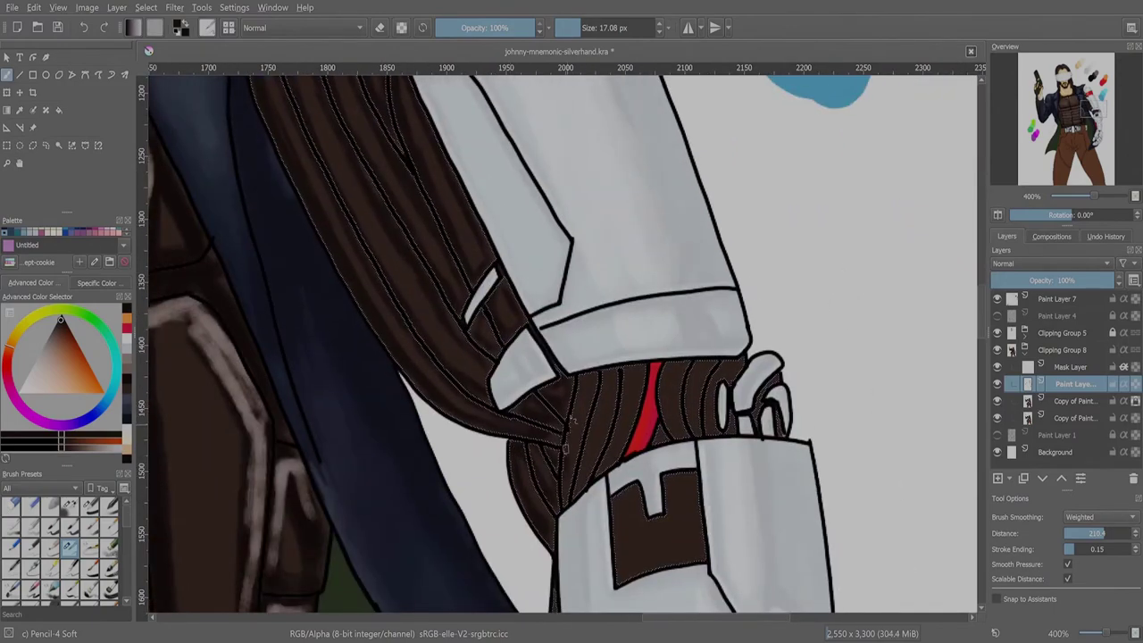
- Continue the near-black shadows over the elbow strands, the forearm's dark panel and the mechanical hand's joints
drag(690, 365, 693, 425)
drag(729, 363, 733, 432)
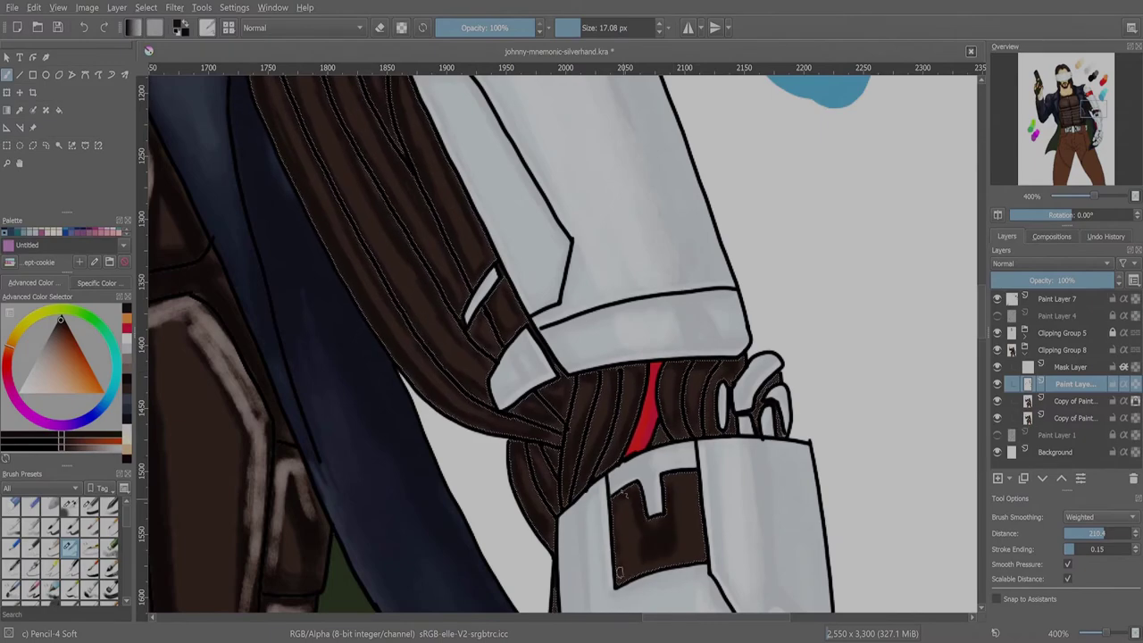
scroll(612, 511, down, 5)
scroll(686, 408, down, 5)
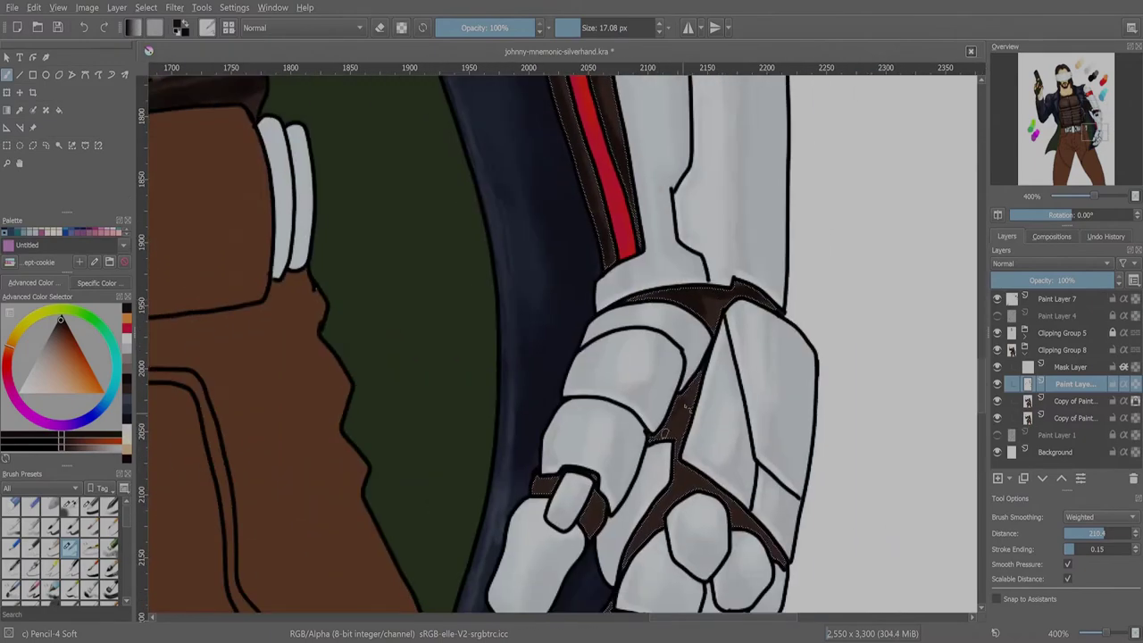
scroll(684, 407, down, 3)
- Paint grey highlights on the dark strands, forearm panel and joints of the mechanical arm, and clear the selection
scroll(684, 408, up, 15)
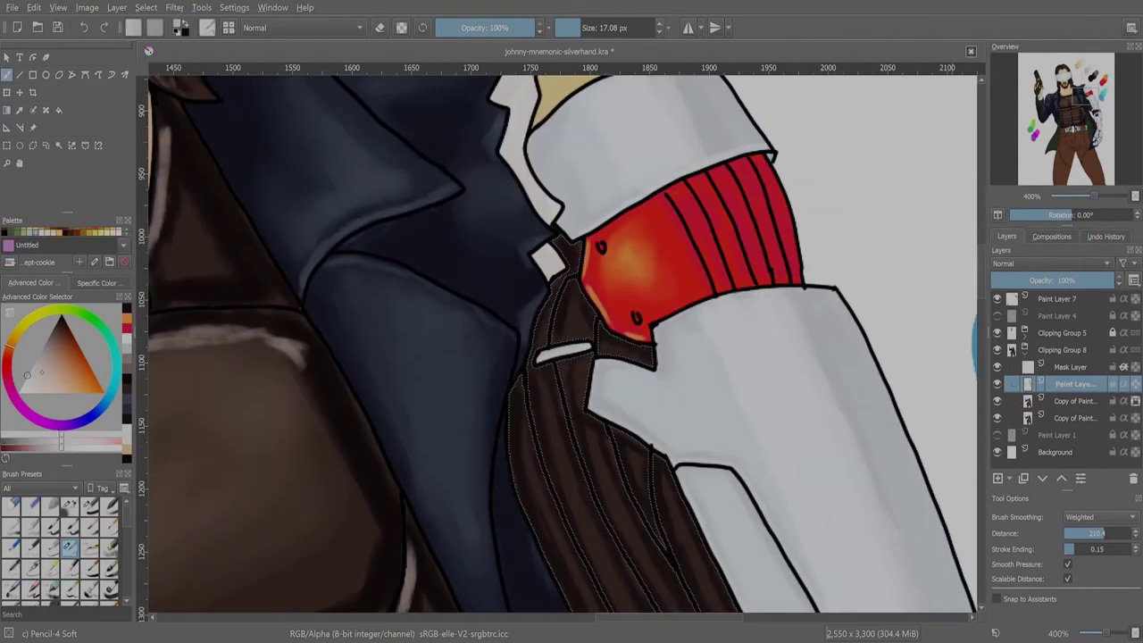
scroll(557, 344, down, 2)
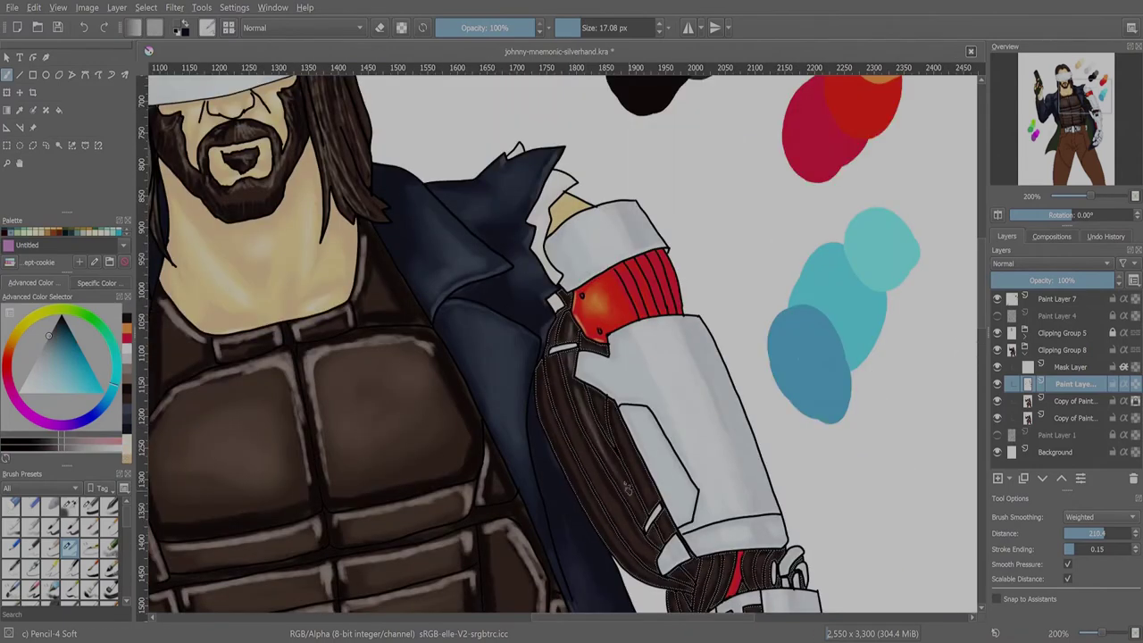
scroll(585, 480, down, 2)
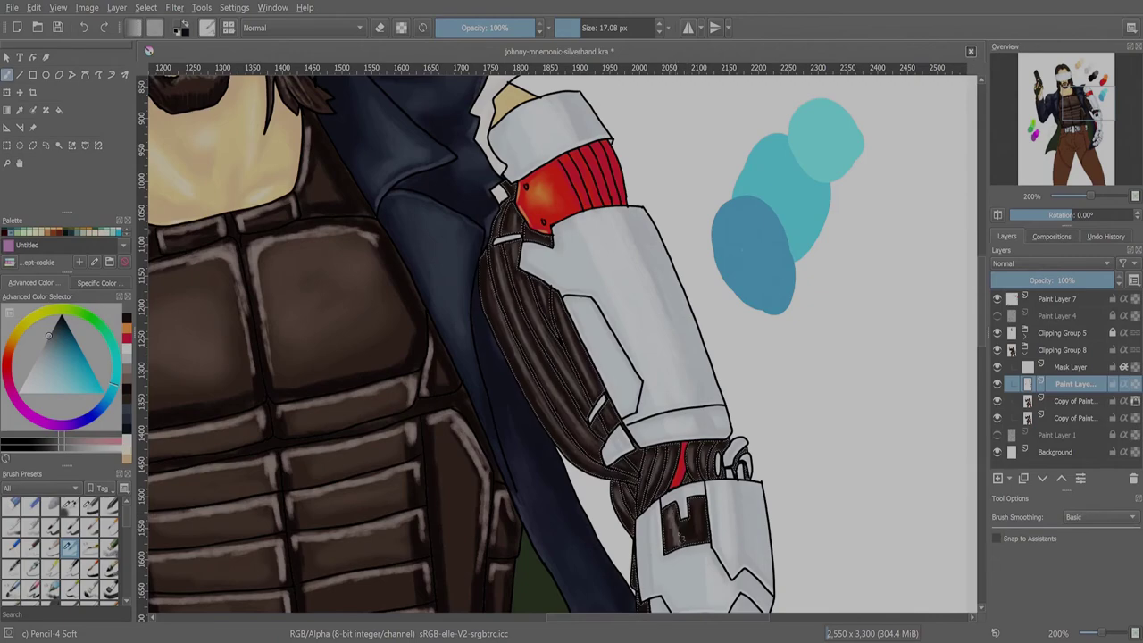
scroll(683, 518, down, 5)
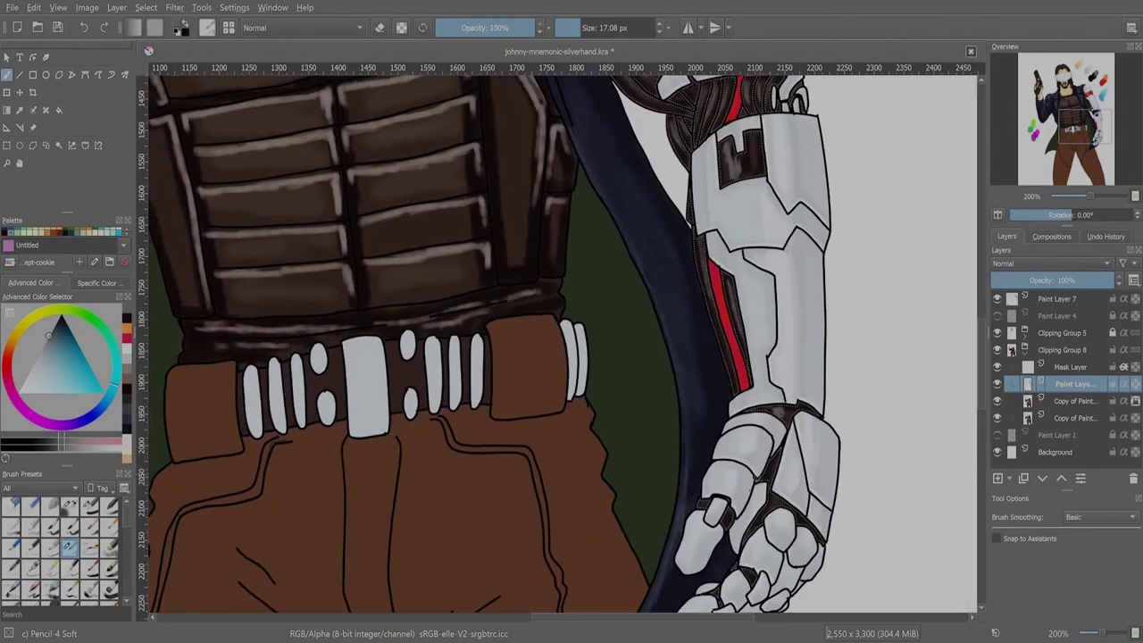
key(ctrl+r)
key(minus)
key(minus)
key(minus)
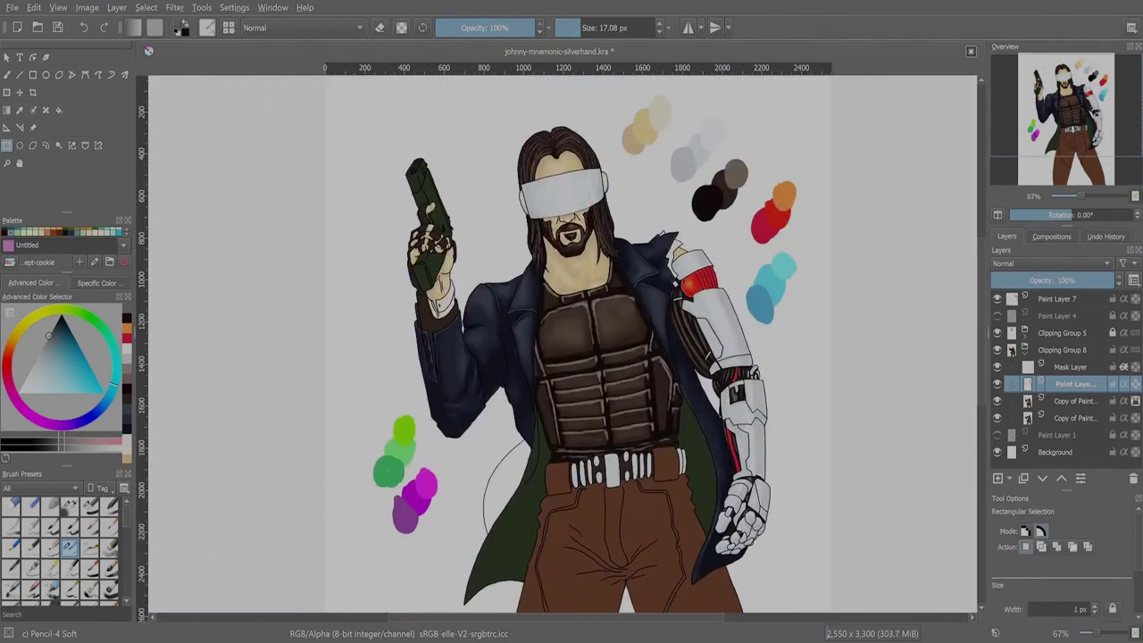
- Switch to the colour layer and pick a tan shade for the exposed skin above the mechanical arm
key(plus)
key(plus)
key(plus)
key(plus)
key(b)
key(Page_Down)
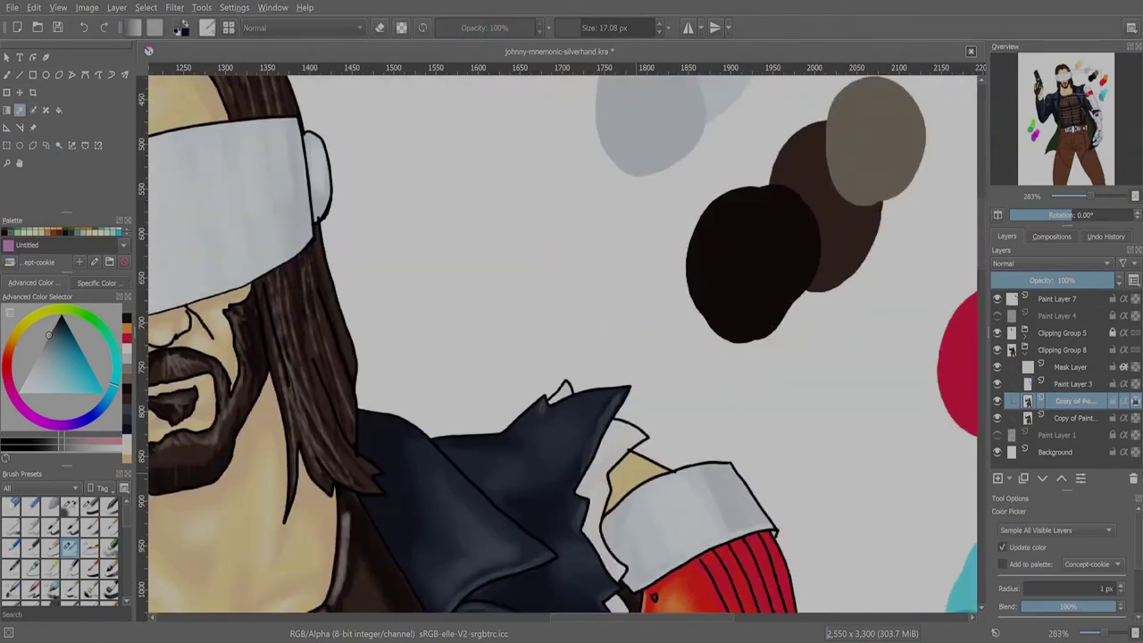
scroll(562, 344, down, 3)
key(minus)
key(minus)
key(minus)
key(minus)
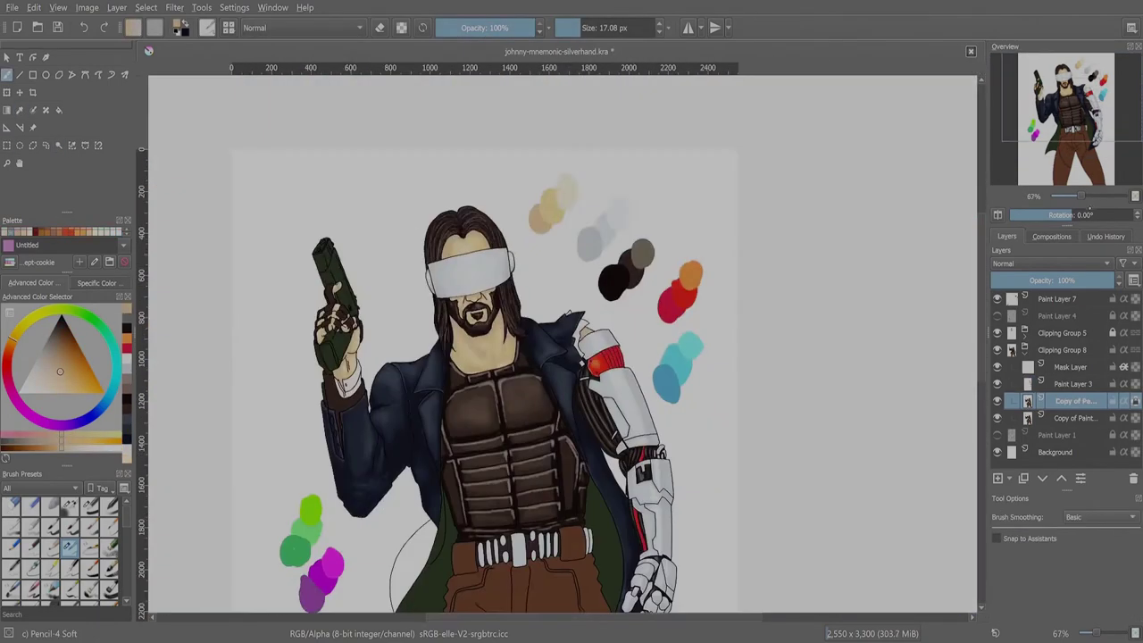
- Select the brown trousers by contiguous area, make Paint Layer 3 active, and save the drawing
key(plus)
key(plus)
key(minus)
key(minus)
key(plus)
key(Page_Up)
key(plus)
key(plus)
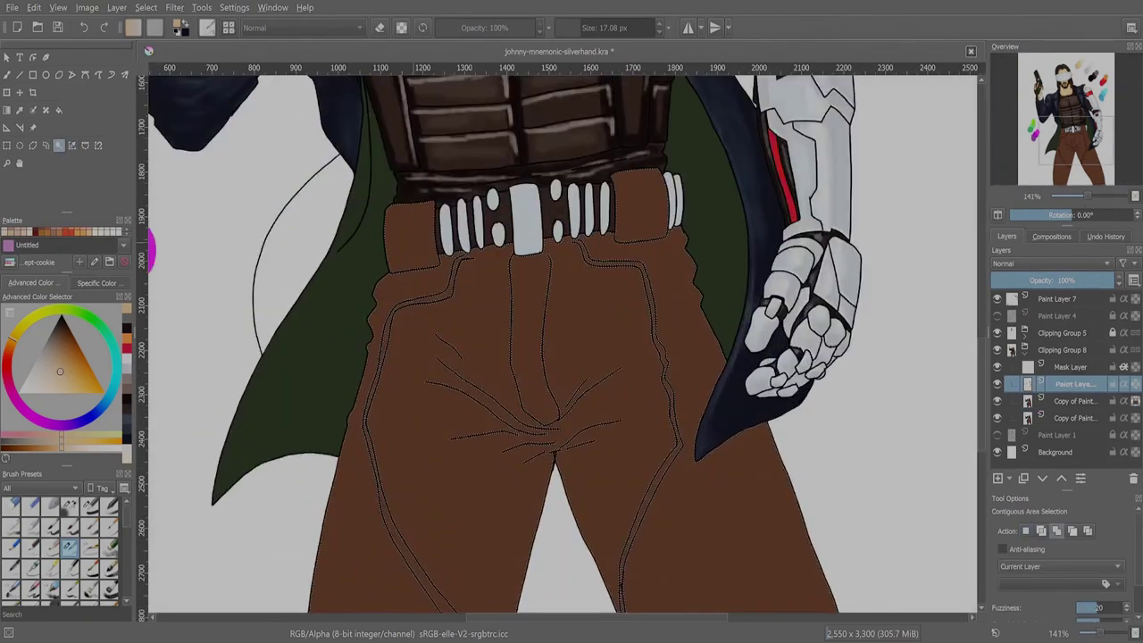
scroll(563, 344, down, 2)
key(minus)
key(ctrl+s)
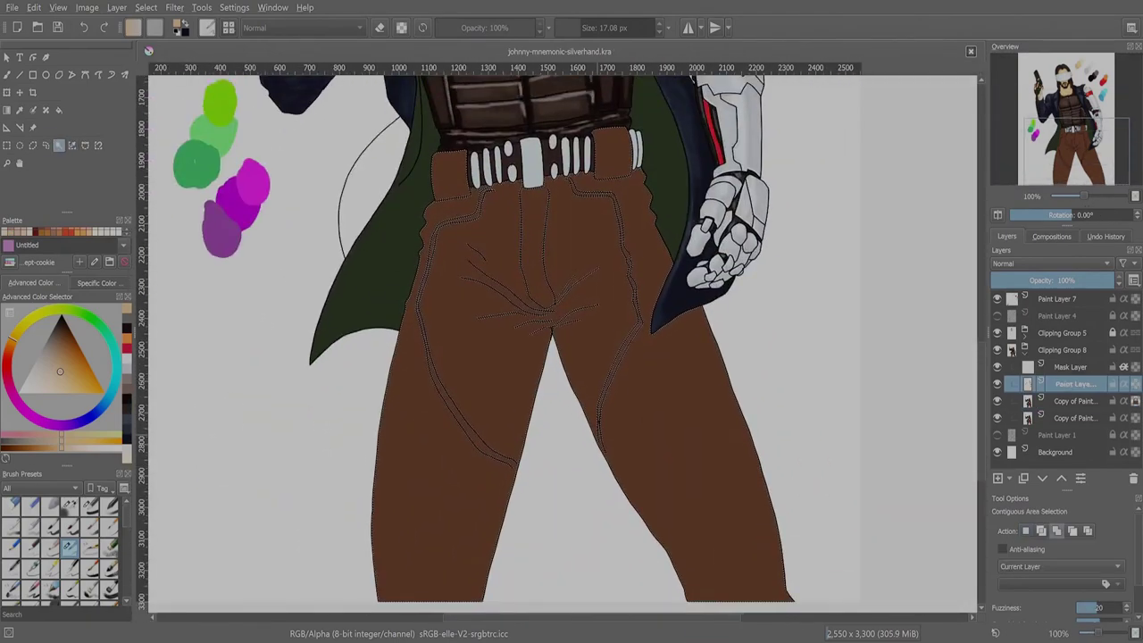
- Airbrush dark red shadows on the trousers' crotch and one inner thigh with the Airbrush Soft preset at about 114 px
click(36, 231)
click(69, 508)
key(bracketright)
key(bracketright)
key(bracketright)
key(bracketright)
drag(549, 295, 572, 375)
drag(625, 491, 557, 331)
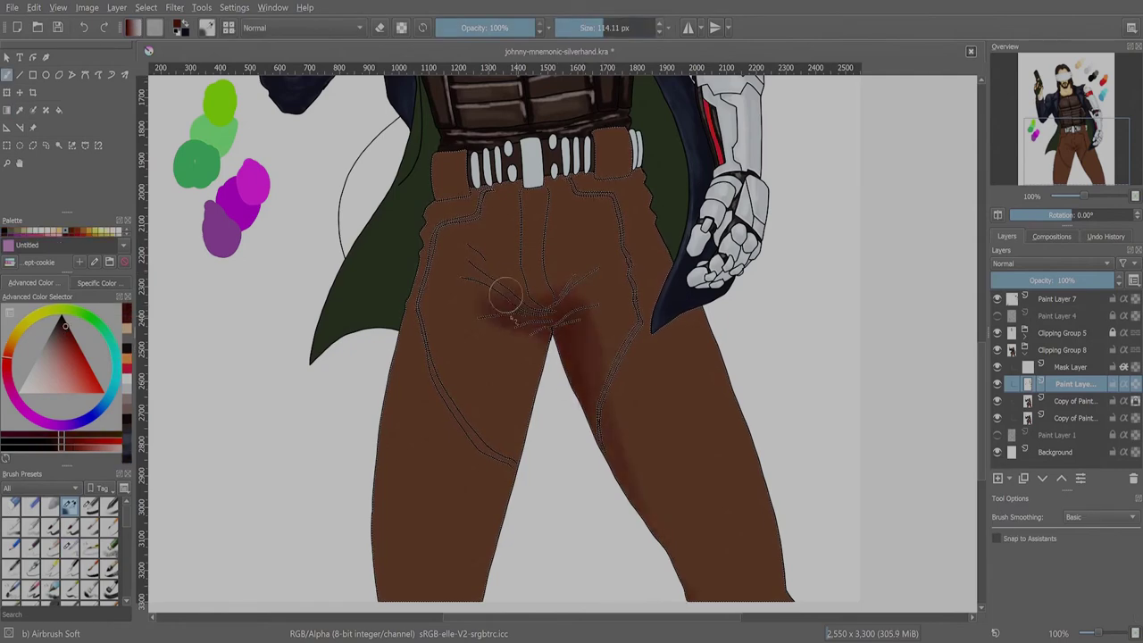
- Airbrush dark red shadows along both trouser legs' edges, the waistband and the crotch folds, and save the drawing
drag(402, 339, 393, 545)
drag(390, 375, 447, 589)
drag(714, 340, 763, 589)
drag(749, 518, 701, 590)
drag(643, 419, 625, 509)
drag(443, 183, 618, 125)
mouse_move(483, 259)
mouse_down()
mouse_move(645, 222)
mouse_move(709, 396)
mouse_move(732, 509)
mouse_up()
drag(491, 331, 490, 441)
key(ctrl+s)
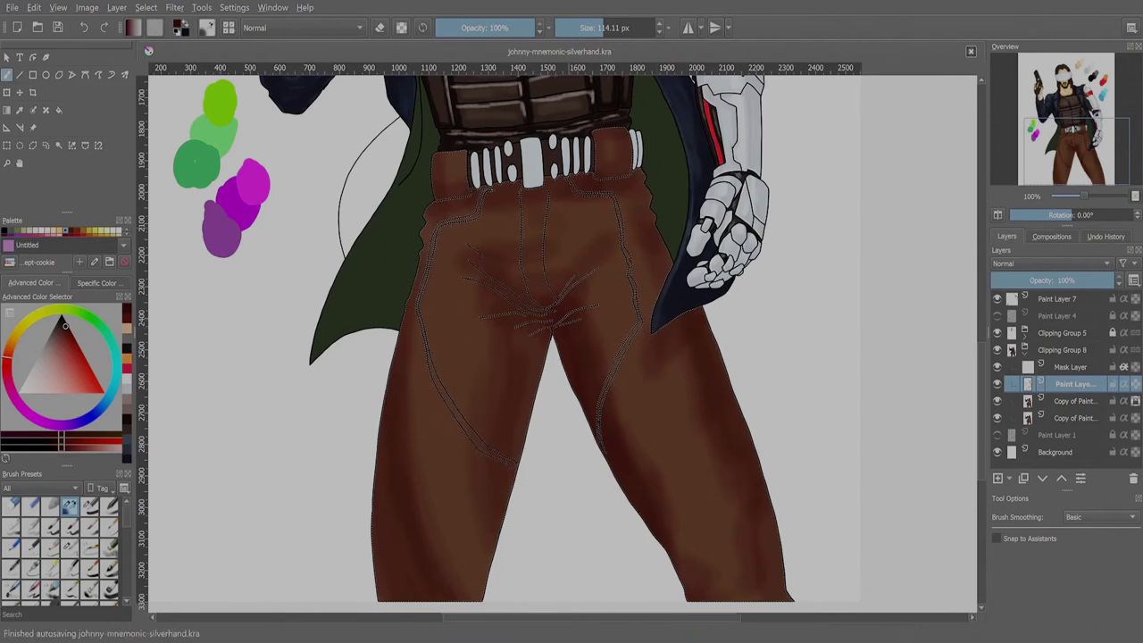
- Deepen the airbrushed dark red on the lower leg beneath the coat's open flap and around the pocket seams
drag(393, 442, 380, 594)
drag(420, 446, 428, 553)
drag(447, 406, 477, 442)
drag(617, 331, 625, 371)
drag(616, 210, 634, 259)
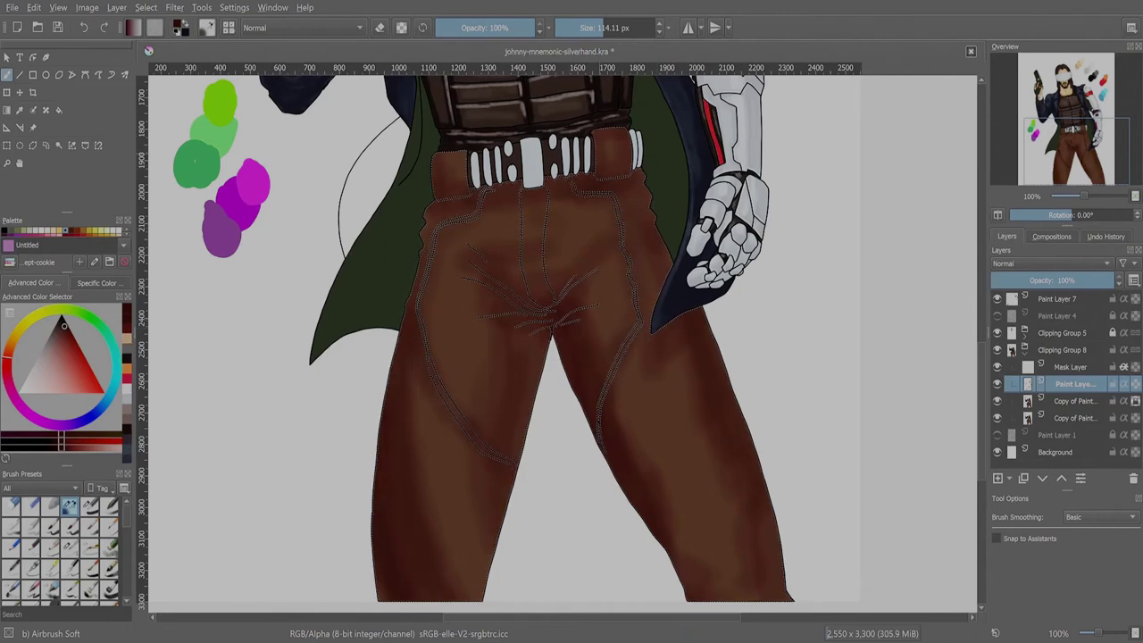
- Paint near-black brown streaks on the first leg and crotch with Pencil-4 Soft at 52% opacity and about 167 px
key(slash)
mouse_move(406, 518)
mouse_down()
mouse_move(411, 594)
mouse_move(454, 598)
mouse_move(478, 518)
mouse_up()
key(o)
drag(447, 590, 460, 500)
key(o)
key(bracketright)
drag(531, 349, 509, 447)
drag(483, 286, 502, 367)
drag(502, 447, 474, 535)
drag(612, 295, 589, 313)
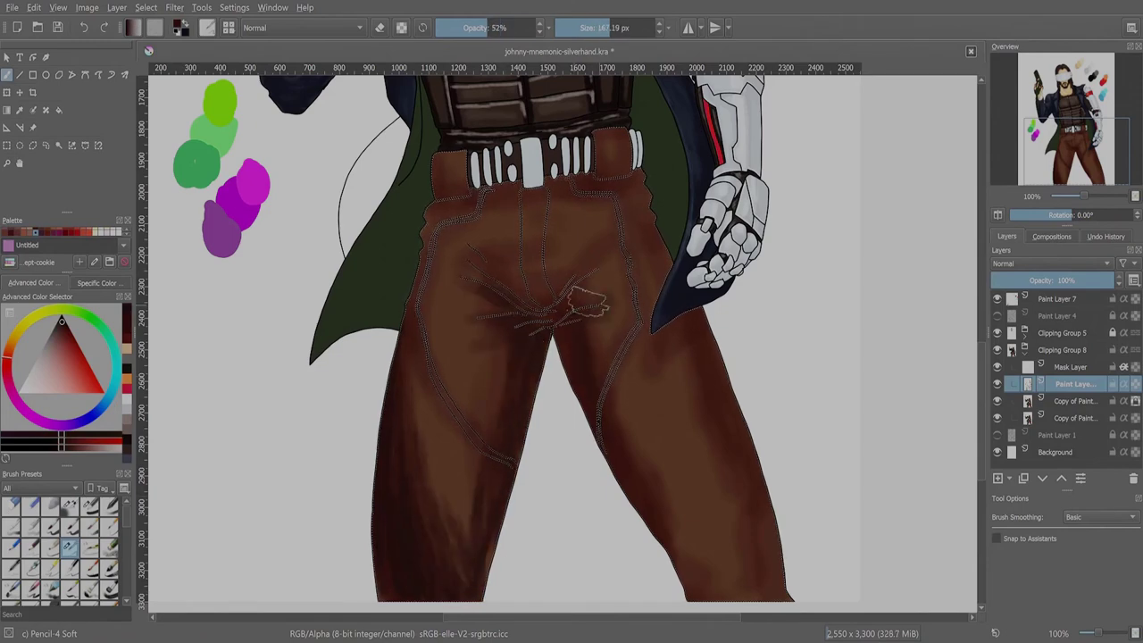
- Extend the near-black brown pencil shadows across the hips, pocket areas and fly, and along the other leg
drag(518, 228, 460, 254)
drag(482, 250, 438, 286)
drag(419, 223, 474, 299)
drag(491, 201, 594, 224)
drag(661, 170, 563, 250)
drag(491, 322, 469, 491)
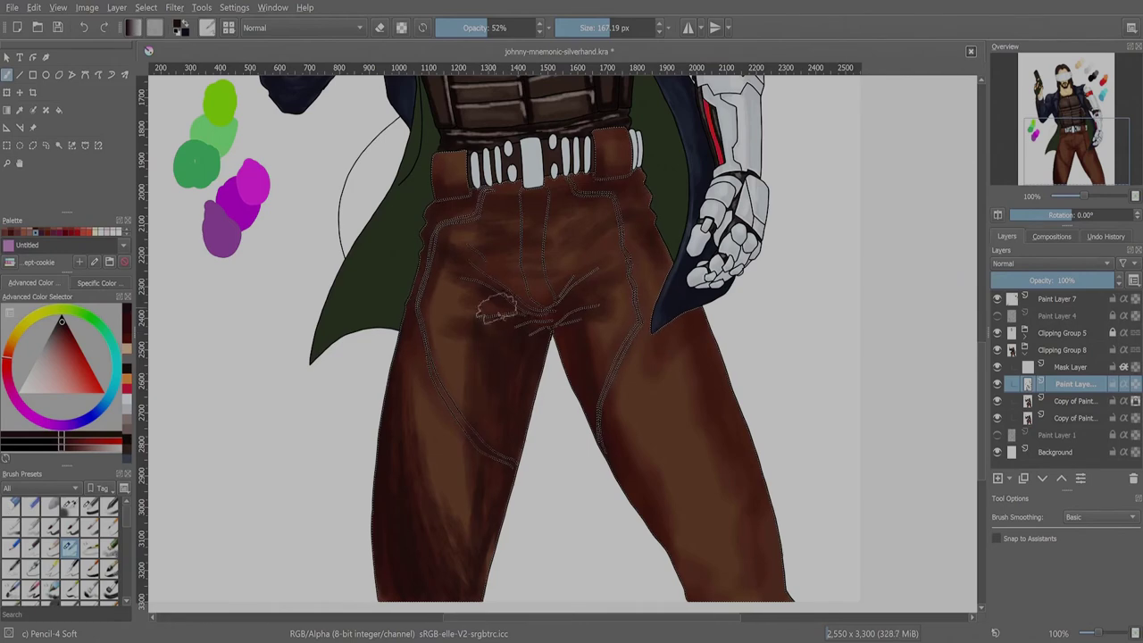
drag(446, 420, 429, 531)
drag(625, 367, 692, 598)
drag(768, 527, 625, 282)
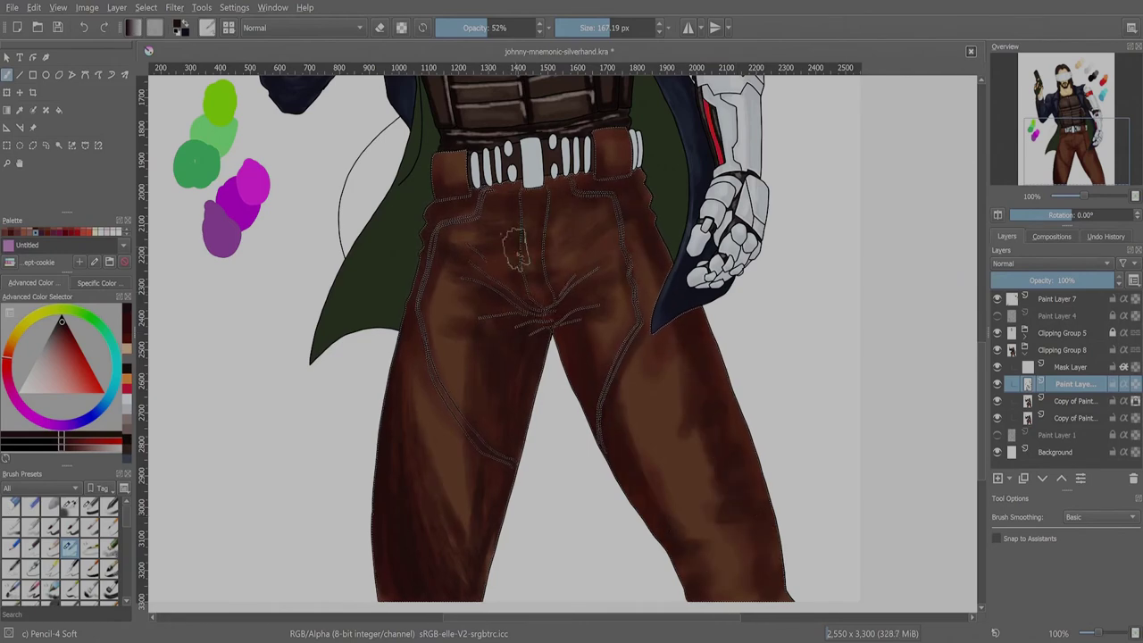
- Sample a reddish brown from the trousers and paint mid-tones on the thighs, crotch creases and waist with a smaller brush
ctrl+click(429, 545)
key(bracketleft)
key(bracketleft)
key(bracketleft)
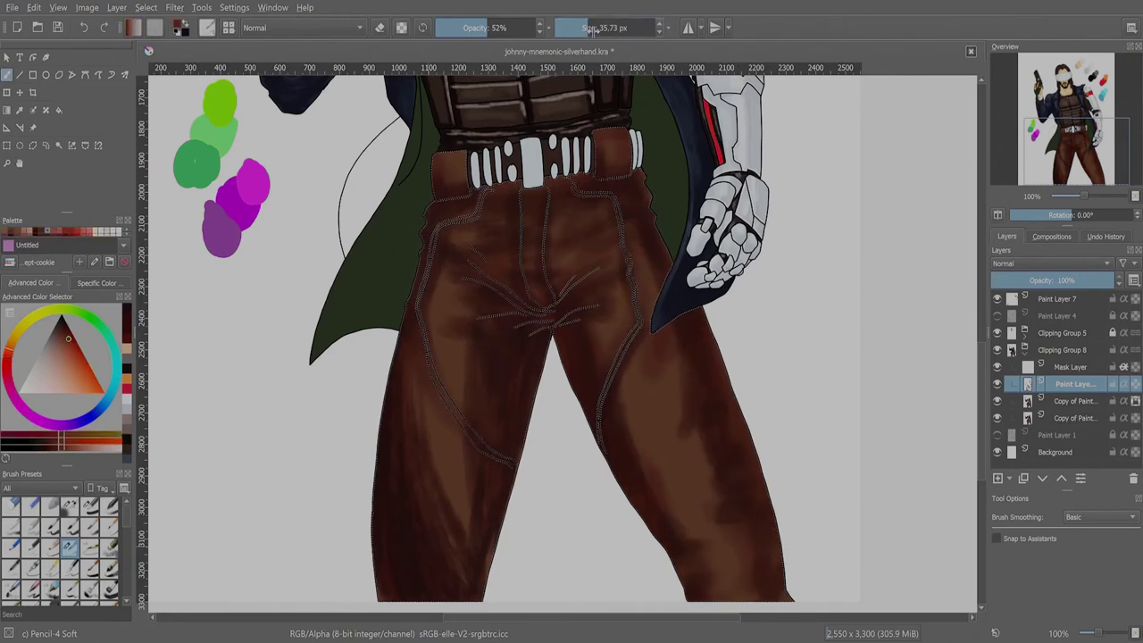
mouse_move(617, 263)
mouse_down()
mouse_move(648, 482)
mouse_move(590, 295)
mouse_up()
drag(643, 348, 666, 514)
mouse_move(464, 514)
mouse_down()
mouse_move(447, 335)
mouse_move(537, 281)
mouse_up()
mouse_move(474, 259)
mouse_down()
mouse_move(571, 210)
mouse_move(617, 152)
mouse_up()
mouse_move(527, 268)
mouse_down()
mouse_move(518, 228)
mouse_move(535, 239)
mouse_up()
drag(473, 322, 526, 268)
drag(572, 268, 625, 236)
drag(648, 375, 674, 527)
- Paint pale pinkish-brown highlights down the centre of both thighs and across the fly and hip creases
key(bracketleft)
key(bracketleft)
key(bracketleft)
key(bracketleft)
key(bracketleft)
key(bracketleft)
key(bracketleft)
key(bracketleft)
drag(457, 384, 462, 313)
drag(460, 416, 464, 304)
drag(643, 331, 649, 451)
drag(629, 355, 599, 272)
drag(500, 239, 492, 225)
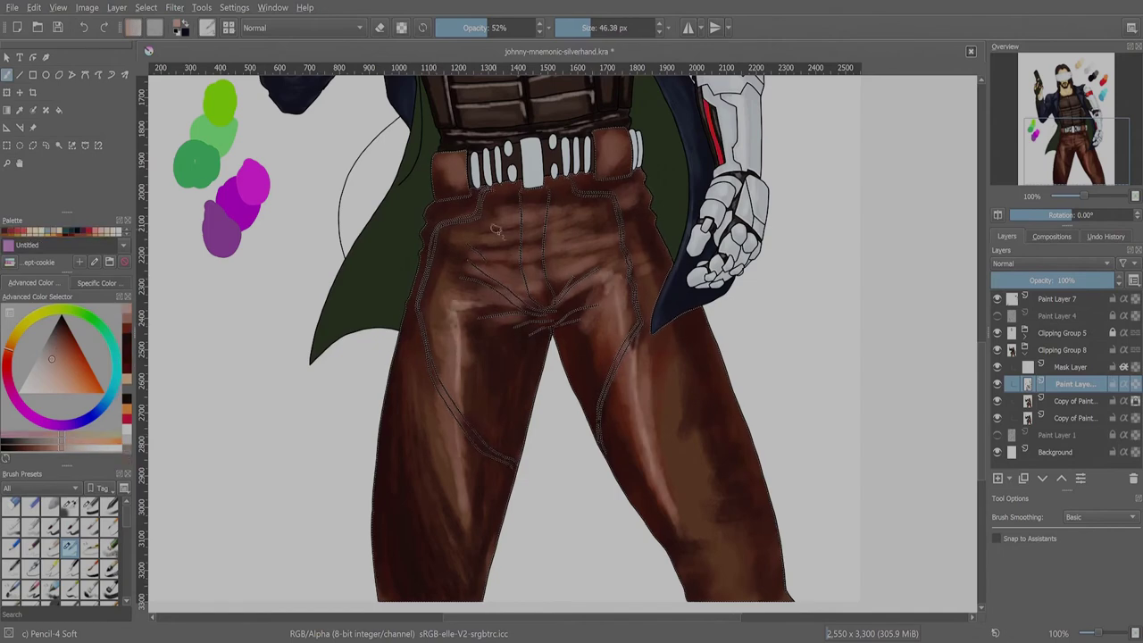
drag(487, 268, 535, 204)
mouse_move(522, 286)
mouse_down()
mouse_move(514, 210)
mouse_move(509, 259)
mouse_up()
mouse_move(589, 270)
mouse_down()
mouse_move(612, 219)
mouse_move(568, 202)
mouse_up()
- Trace thin pale highlights along the trousers' curved pocket and side seams with a brush of about 17 px
key(bracketleft)
key(bracketleft)
key(bracketleft)
key(bracketleft)
key(o)
drag(636, 333, 598, 454)
drag(652, 324, 632, 291)
mouse_move(491, 192)
mouse_down()
mouse_move(419, 304)
mouse_move(514, 465)
mouse_up()
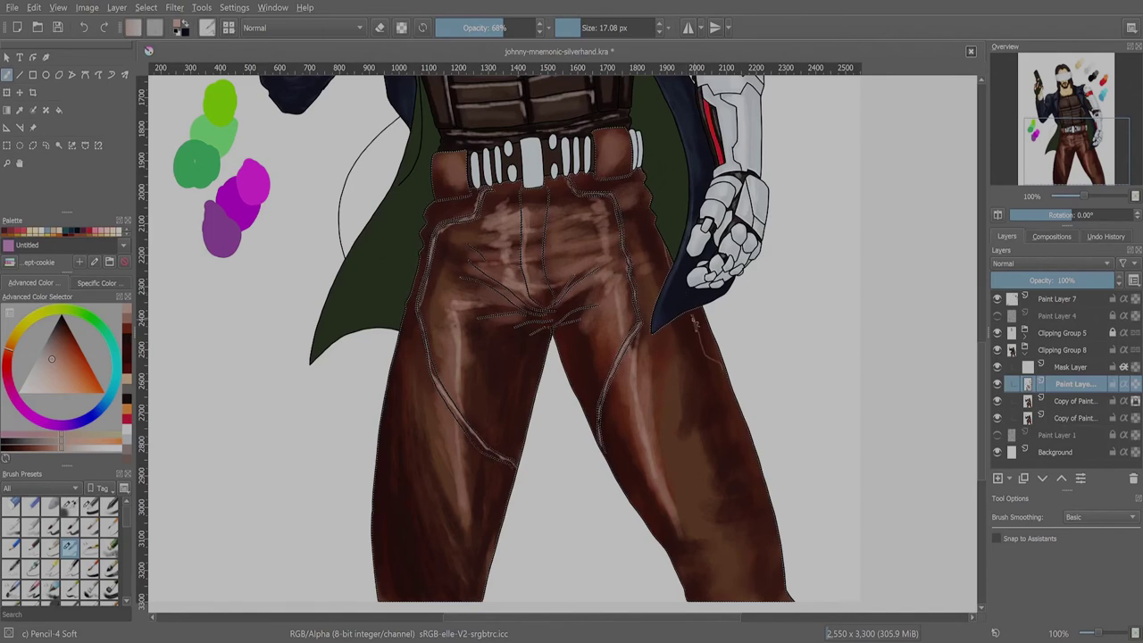
- Clear the trouser selection and save the drawing
key(2)
key(ctrl+r)
key(plus)
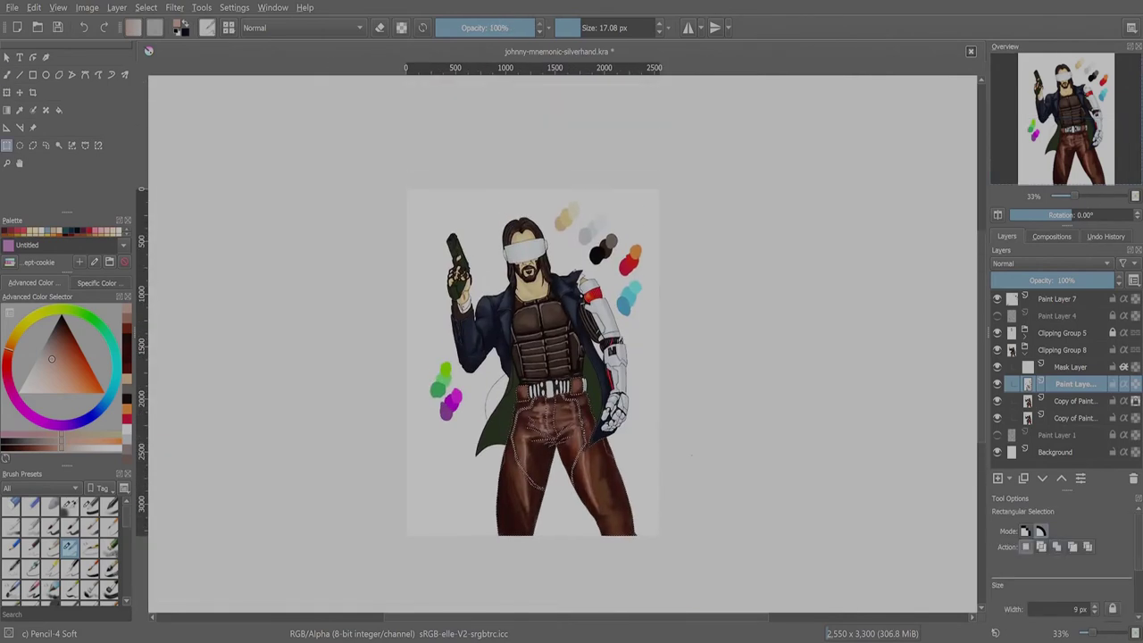
key(plus)
key(minus)
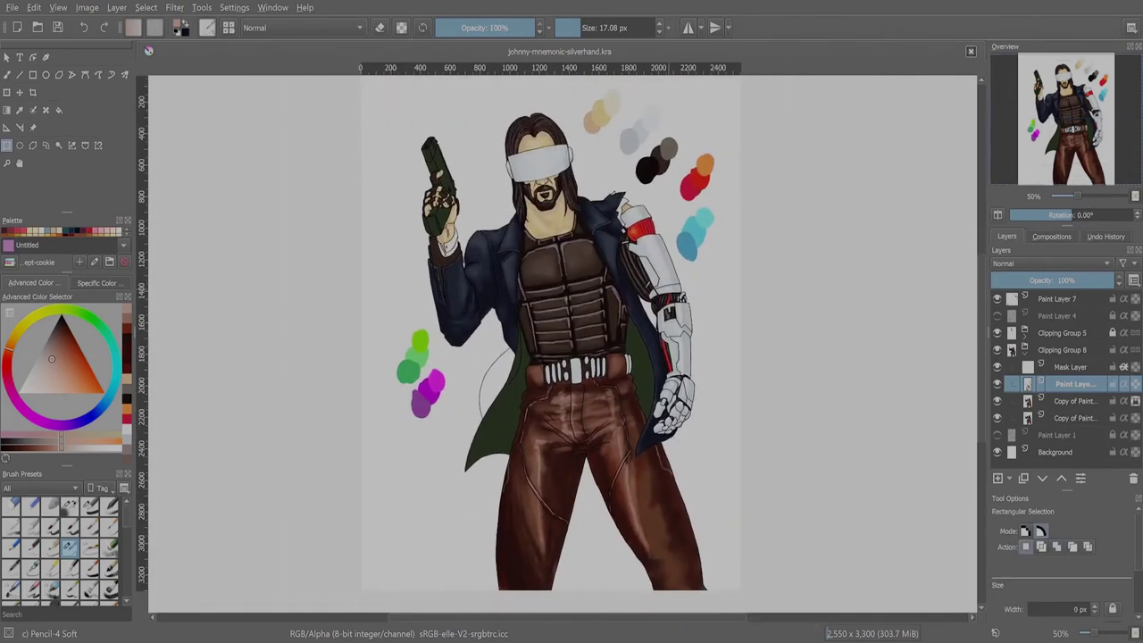
- Select the coat's green lining on the colour layer and paint near-black green shadows and lighter green streaks on it
key(1)
key(p)
key(Page_Down)
key(b)
drag(473, 312, 393, 572)
drag(473, 375, 455, 553)
drag(714, 295, 732, 491)
ctrl+click(433, 419)
drag(732, 419, 732, 500)
drag(437, 482, 429, 563)
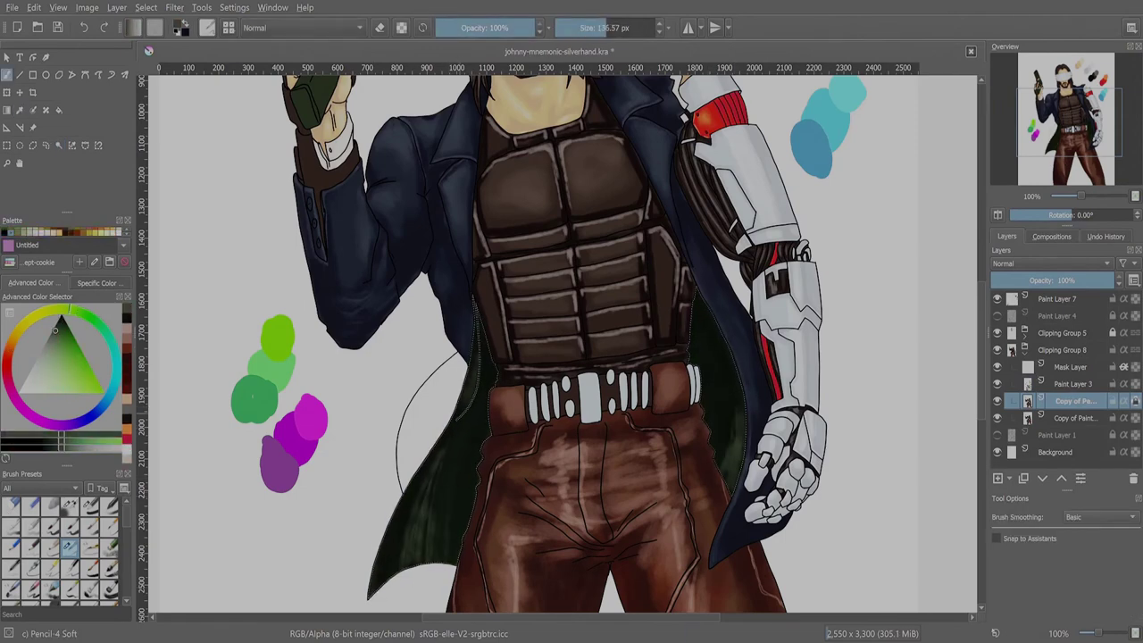
- Select the belt's white buckle and metal studs and shade them with soft grey strokes
scroll(562, 340, up, 3)
scroll(563, 340, down, 3)
scroll(563, 357, up, 3)
key(w)
key(Page_Up)
key(shift)
key(Page_Down)
scroll(563, 339, up, 10)
scroll(562, 340, down, 9)
key(b)
drag(544, 464, 546, 515)
mouse_move(576, 451)
mouse_down()
mouse_move(576, 530)
mouse_move(611, 536)
mouse_up()
drag(579, 449, 579, 479)
scroll(563, 339, up, 10)
scroll(563, 339, down, 10)
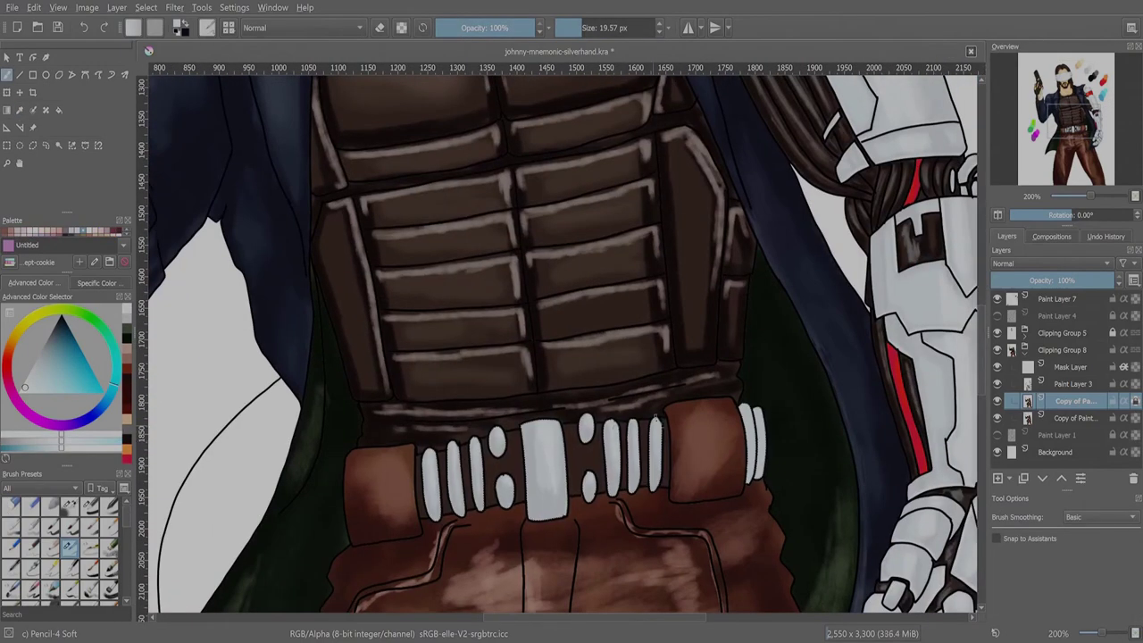
- Select the belt's dark panels between the studs, darken them with near-black on Paint Layer 3, and save the drawing
key(ctrl+r)
key(Page_Up)
click(530, 511)
click(676, 481)
key(b)
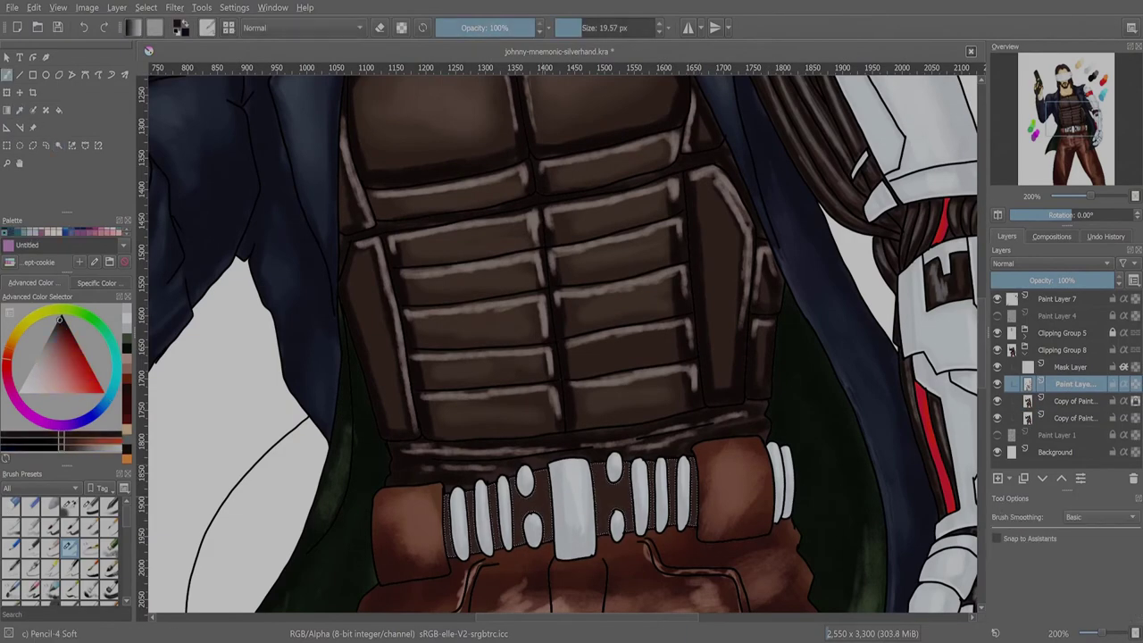
scroll(561, 342, down, 3)
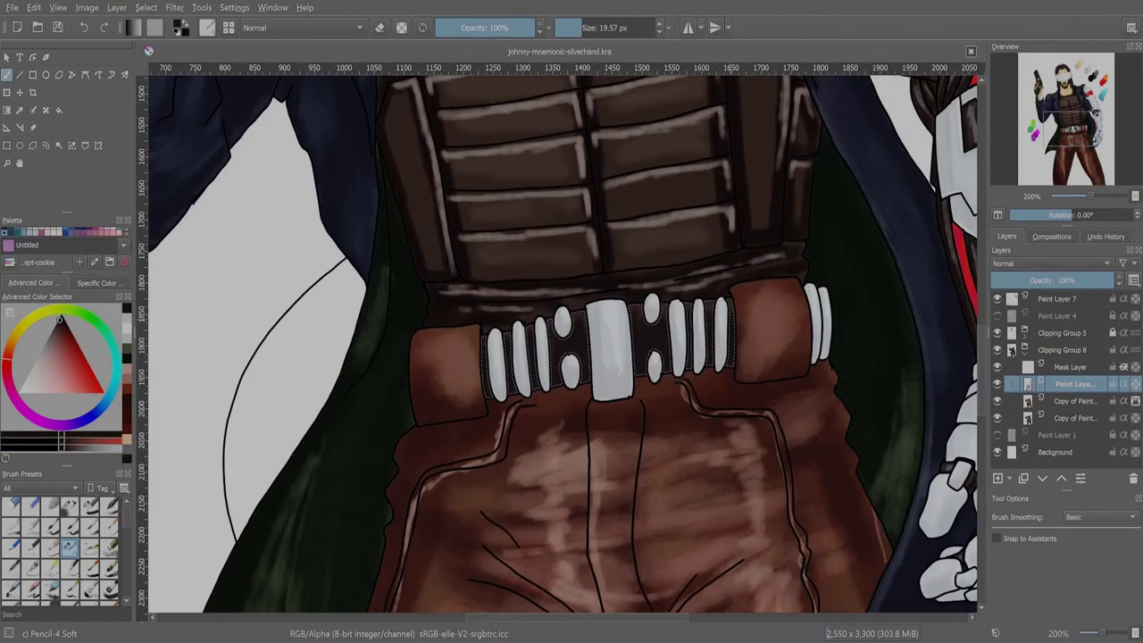
- Clear the belt selection, sample the pistol's dark green and select its green parts by contiguous area with Paint Layer 3 active
key(Page_Down)
key(bracketleft)
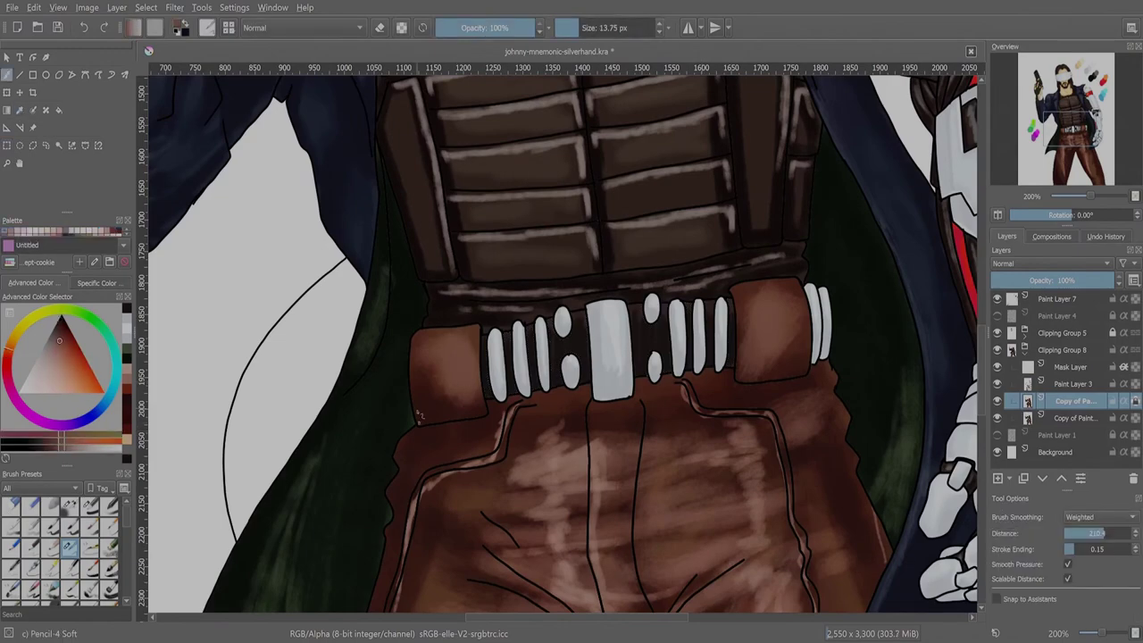
key(Page_Up)
scroll(561, 342, down, 5)
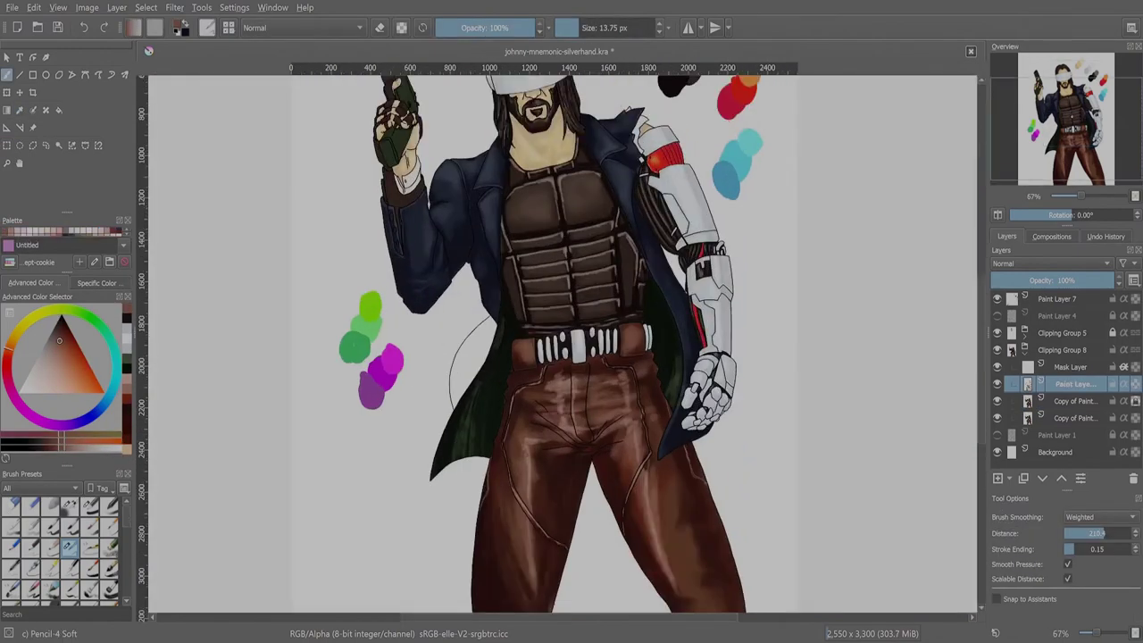
scroll(500, 294, up, 5)
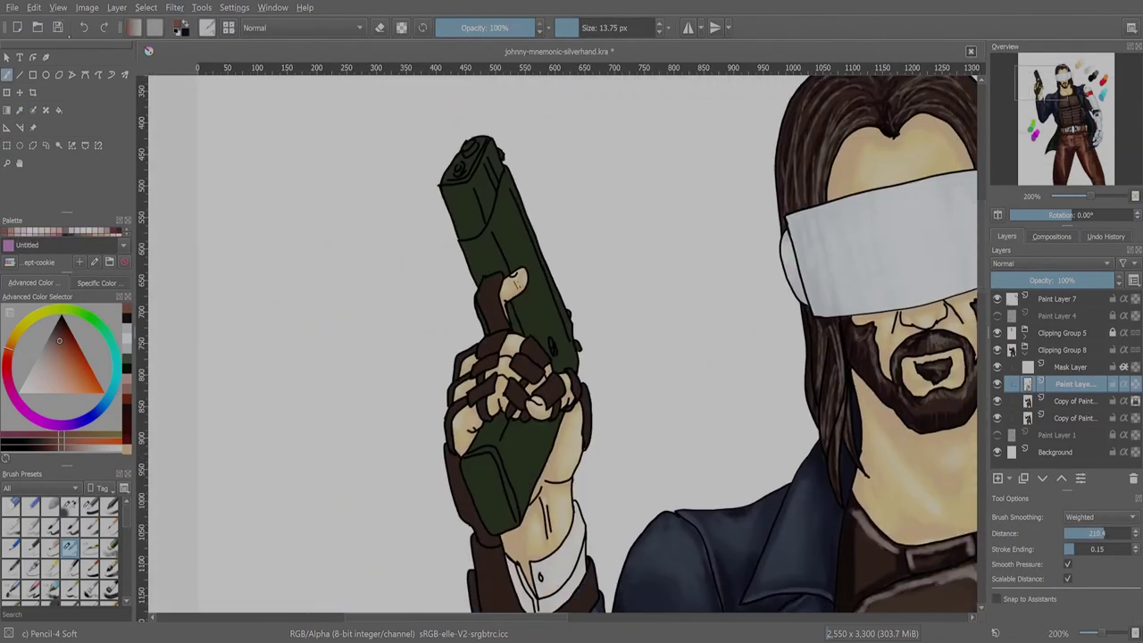
ctrl+click(541, 310)
key(ctrl+w)
click(540, 309)
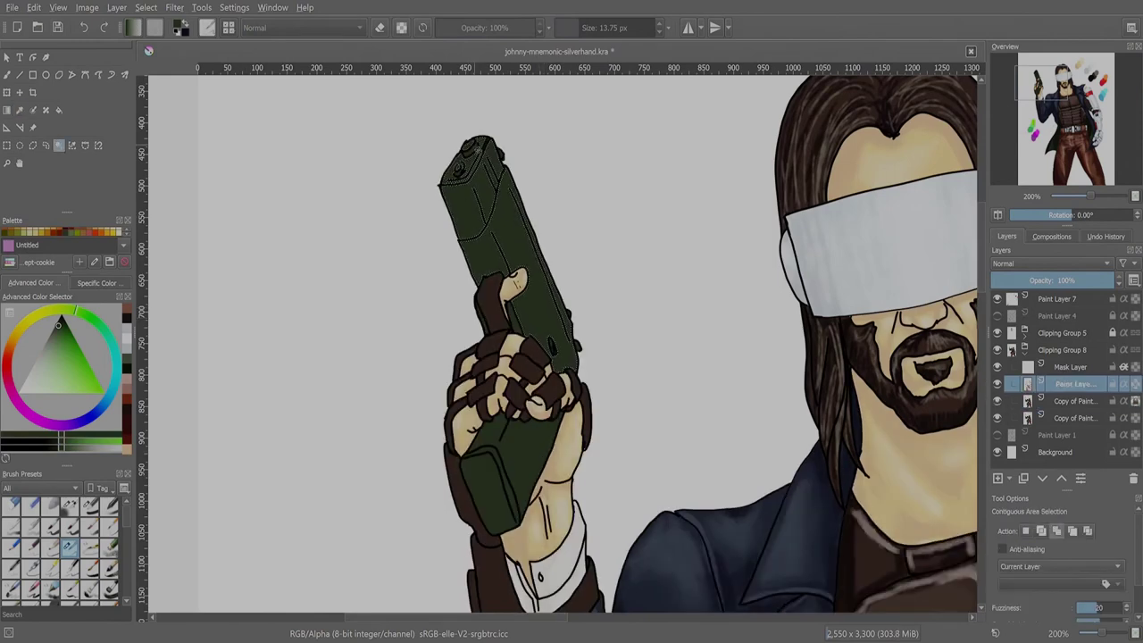
scroll(563, 343, up, 2)
scroll(562, 344, down, 3)
scroll(563, 344, up, 3)
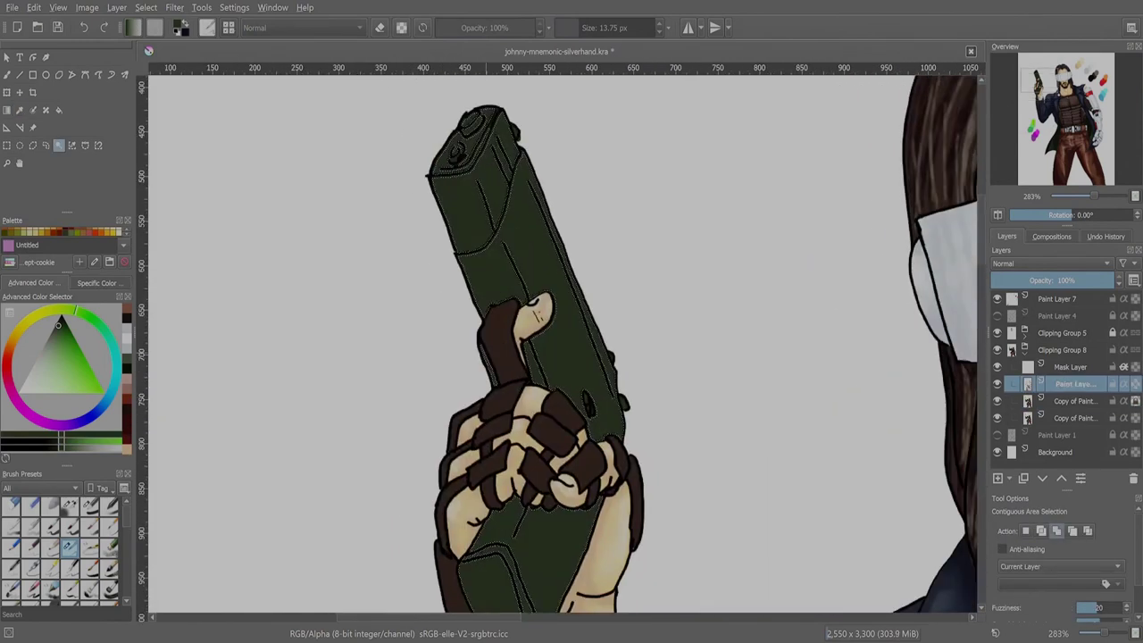
- Paint near-black green shadows along the pistol's slide, barrel and grip
key(b)
mouse_move(429, 152)
mouse_down()
mouse_move(465, 219)
mouse_move(593, 357)
mouse_up()
drag(536, 304, 589, 380)
mouse_move(463, 496)
mouse_down()
mouse_move(486, 483)
mouse_move(454, 540)
mouse_move(523, 598)
mouse_up()
drag(509, 491, 571, 590)
scroll(563, 343, down, 3)
- Paint lighter grey-green highlights along the edges of the pistol's slide and grip, and save the drawing
ctrl+click(539, 249)
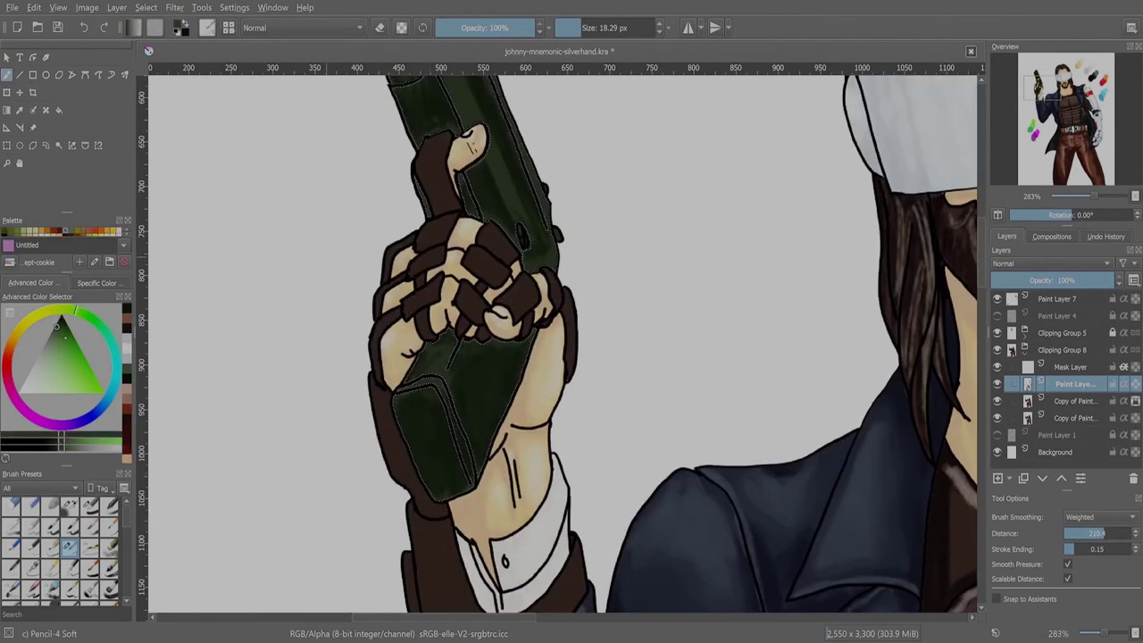
scroll(563, 344, up, 3)
drag(438, 183, 474, 281)
drag(407, 129, 549, 398)
key(1)
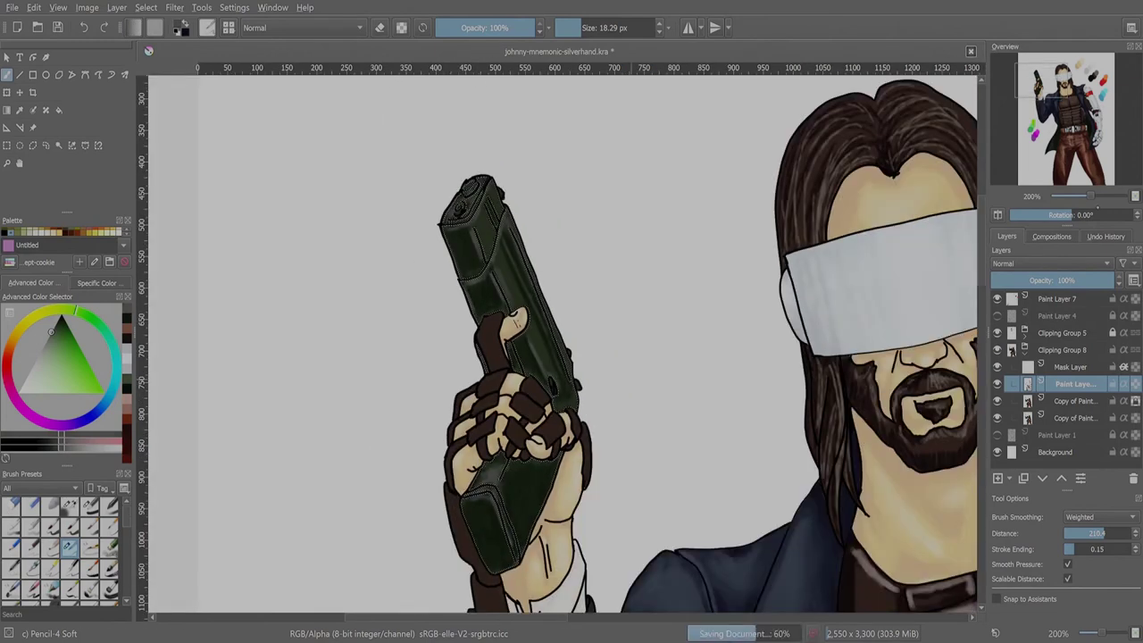
- Clear the pistol selection and hide Paint Layer 7 with the colour swatches
key(2)
key(ctrl+r)
click(998, 298)
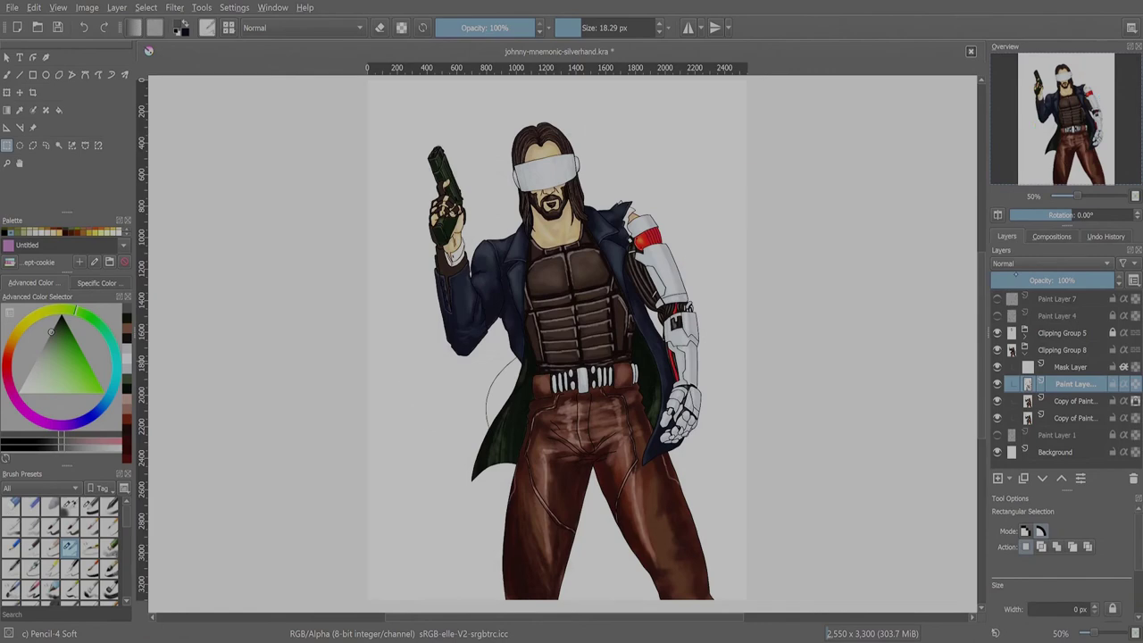
- Select the empty curved shape behind the coat on the colour layer, fill it near-black and shade it in brown tones
scroll(509, 353, up, 3)
click(59, 145)
click(1072, 401)
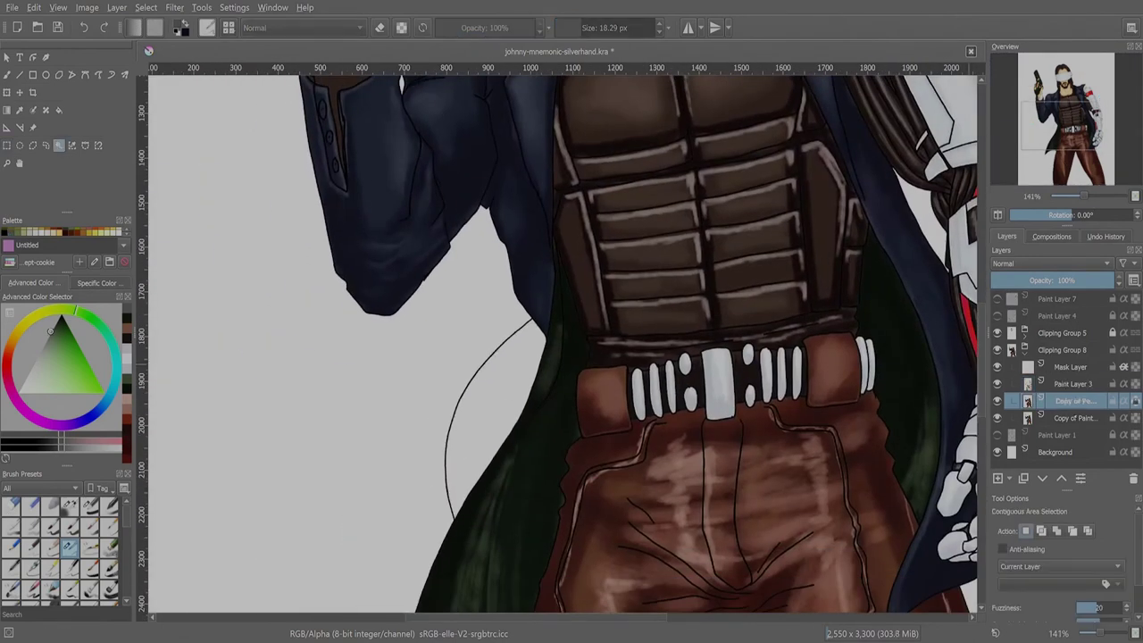
key(b)
key(shift+BackSpace)
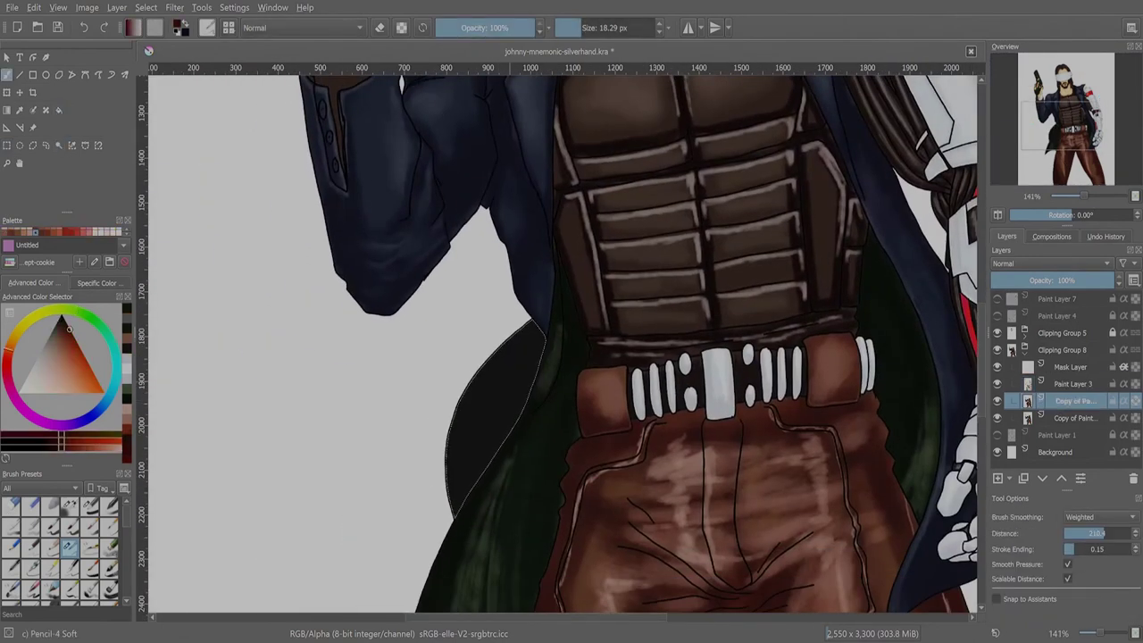
ctrl+click(483, 382)
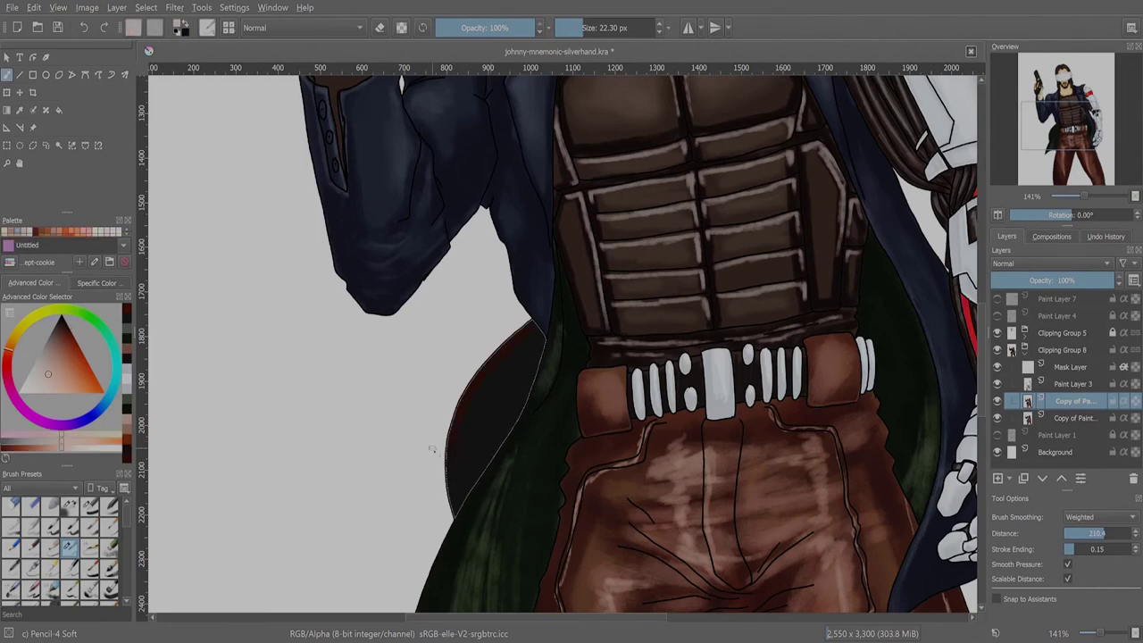
mouse_move(527, 321)
mouse_down()
mouse_move(518, 607)
mouse_move(500, 531)
mouse_up()
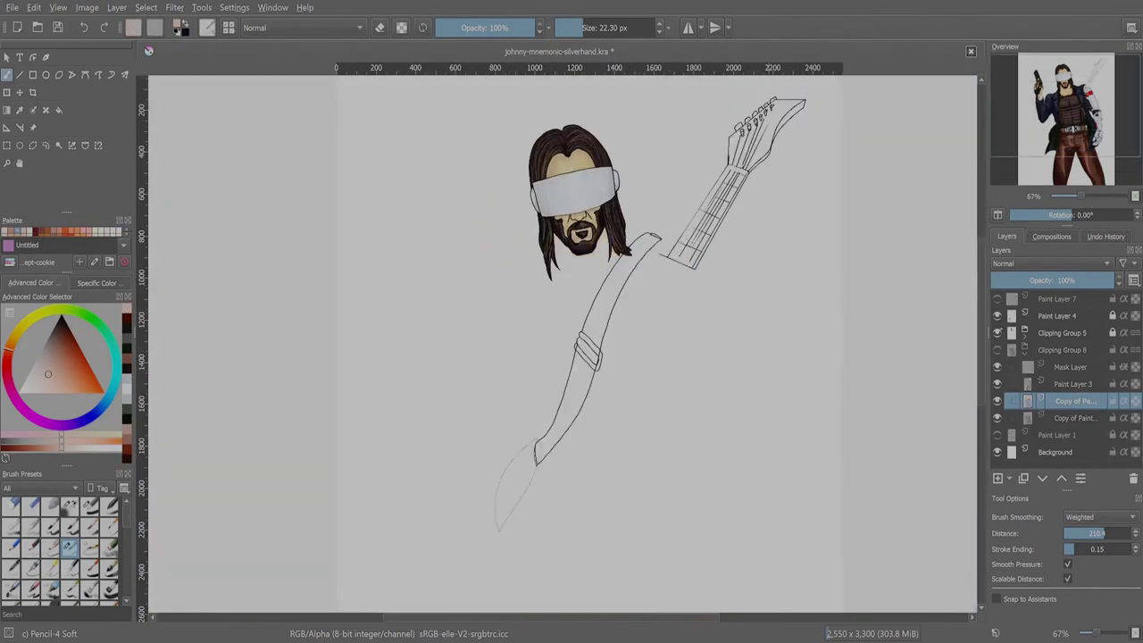
- Make a quick clipping group from Paint Layer 4, which holds the guitar neck and strap line art
click(1061, 315)
key(ctrl+shift+g)
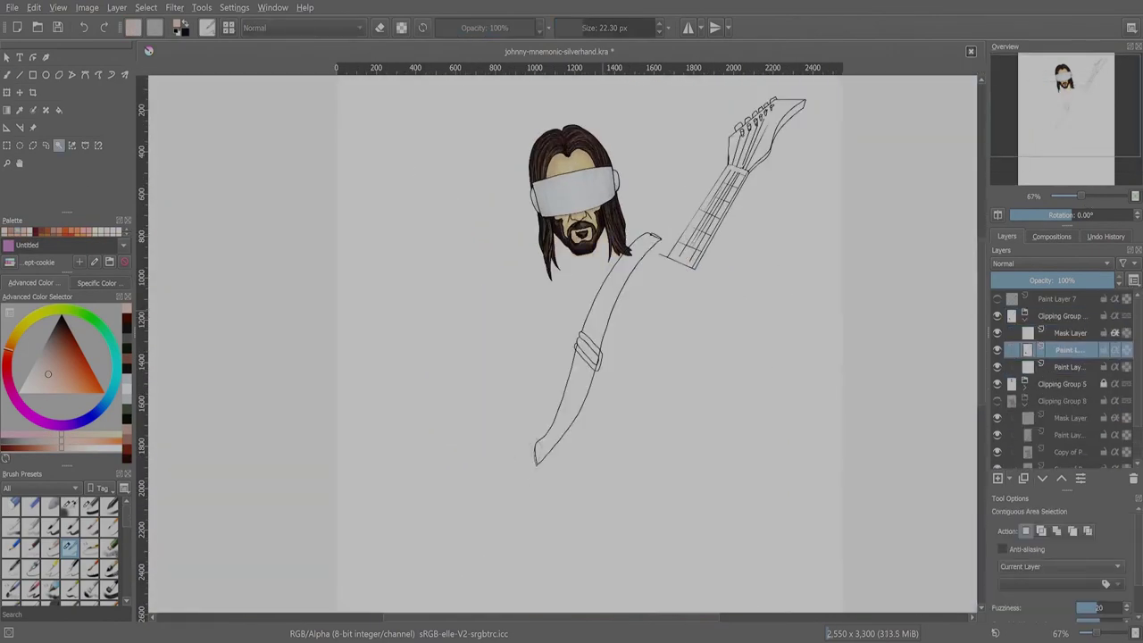
- Rework the open end of the strap's band and close its inner outline with the 5 px Ink-2 Fineliner
key(plus)
key(plus)
key(plus)
key(plus)
key(b)
key(e)
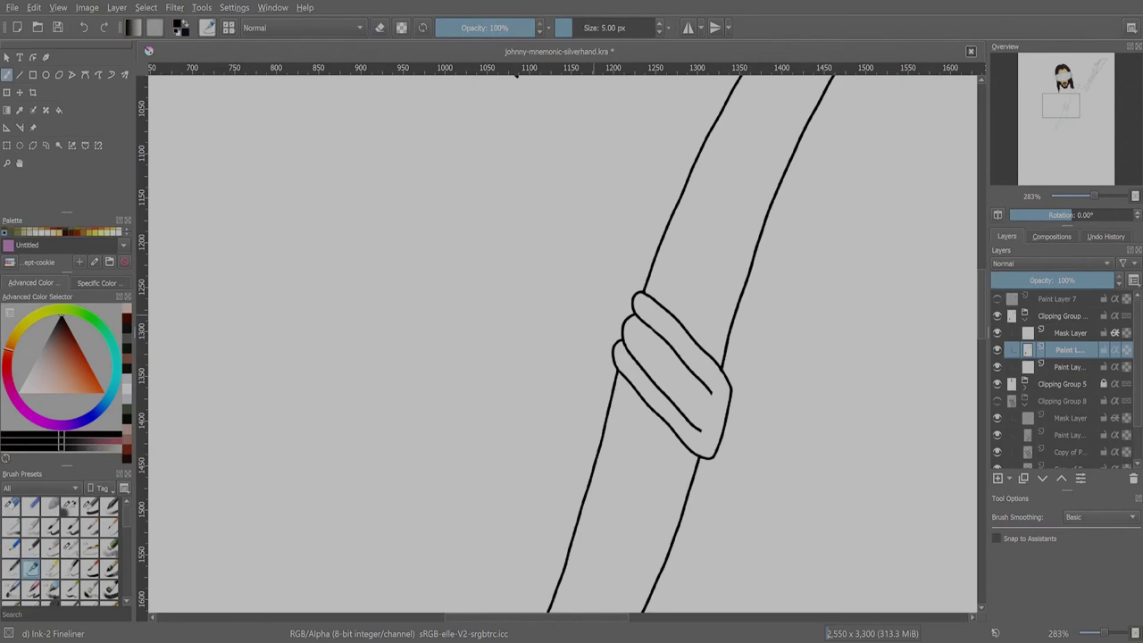
drag(708, 393, 708, 434)
key(e)
key(minus)
key(minus)
key(w)
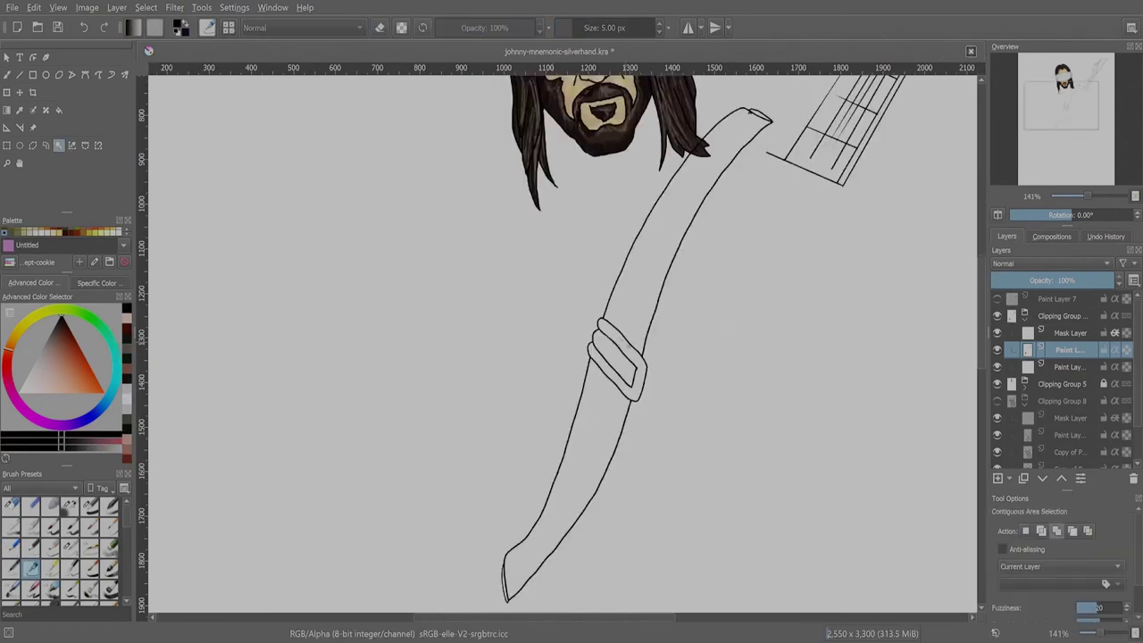
- Fill the strap's outlined interior, including its narrow ends and wrapped band, with dark navy on the colour layer
key(plus)
key(plus)
key(plus)
key(plus)
drag(1071, 85, 1054, 123)
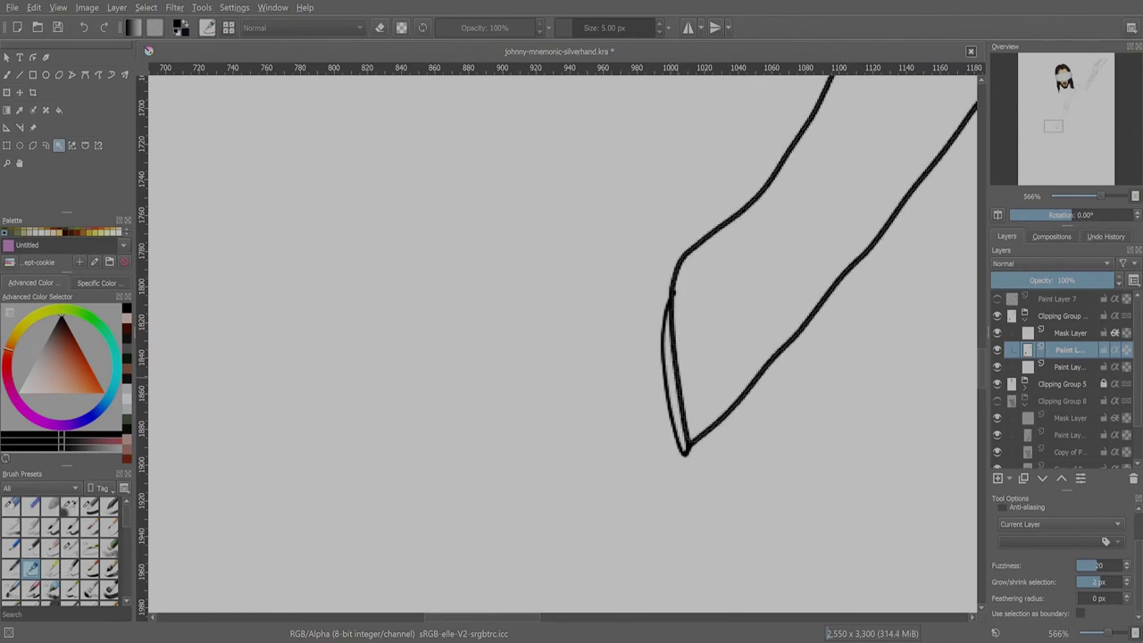
scroll(1067, 539, up, 2)
drag(1054, 123, 1072, 91)
key(minus)
key(minus)
key(minus)
key(minus)
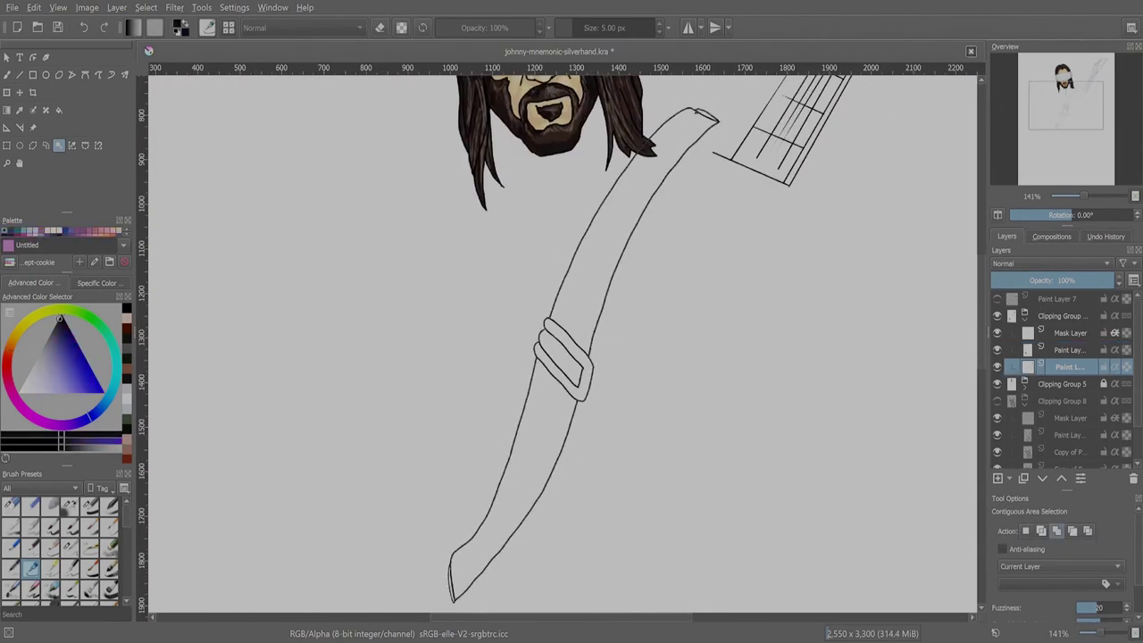
key(b)
key(shift+BackSpace)
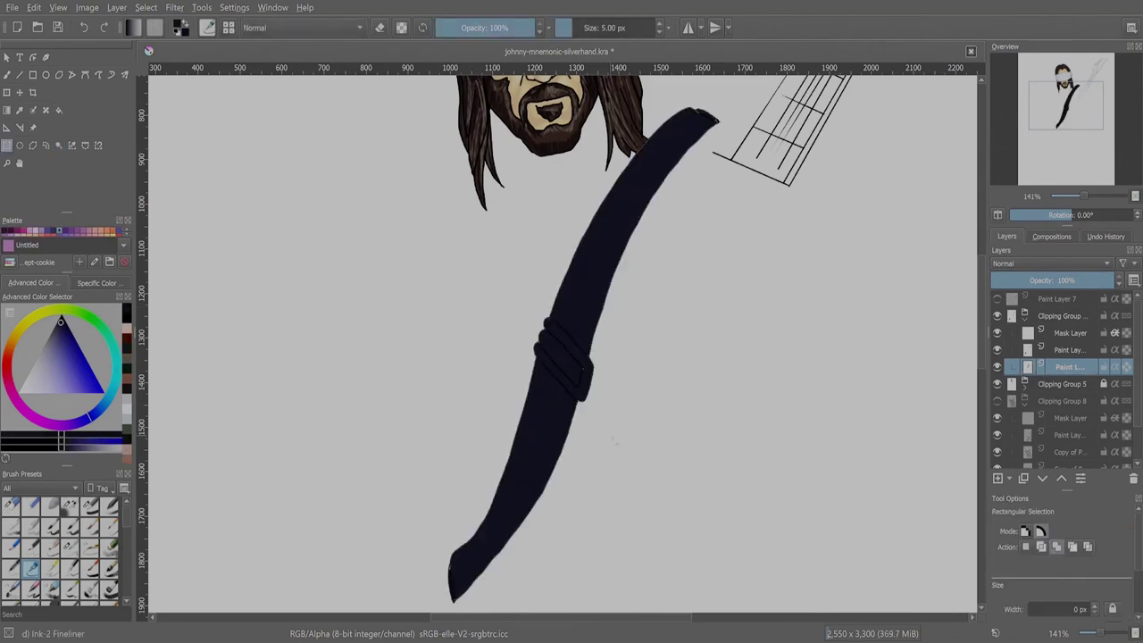
- Examine the strap's navy fill up close at its upper end and around the wrapped band
key(plus)
key(plus)
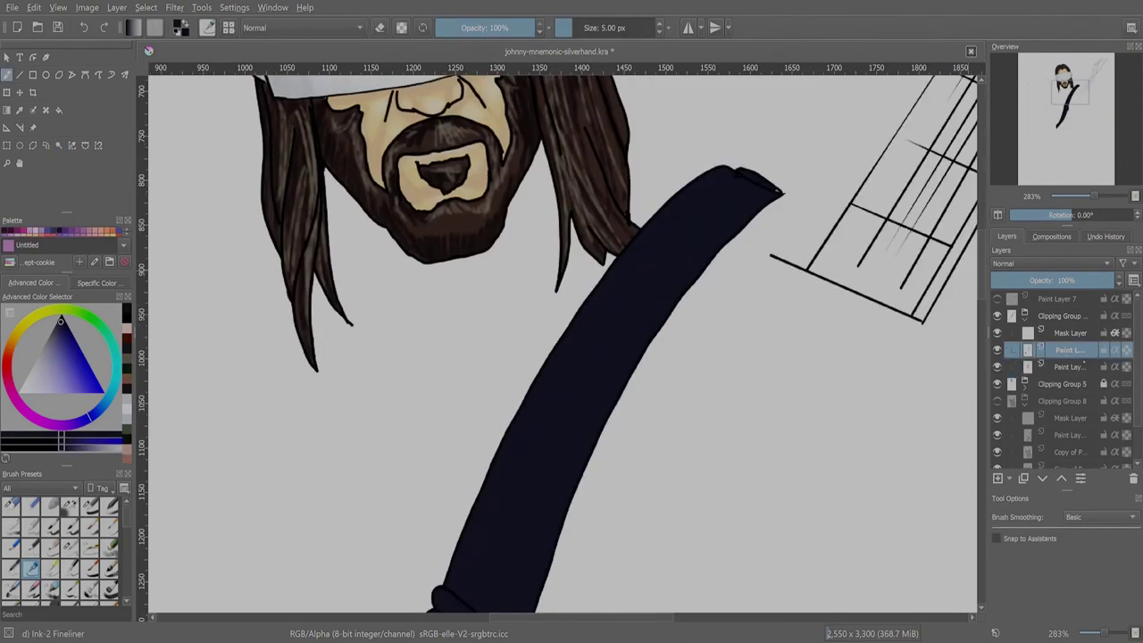
key(plus)
key(plus)
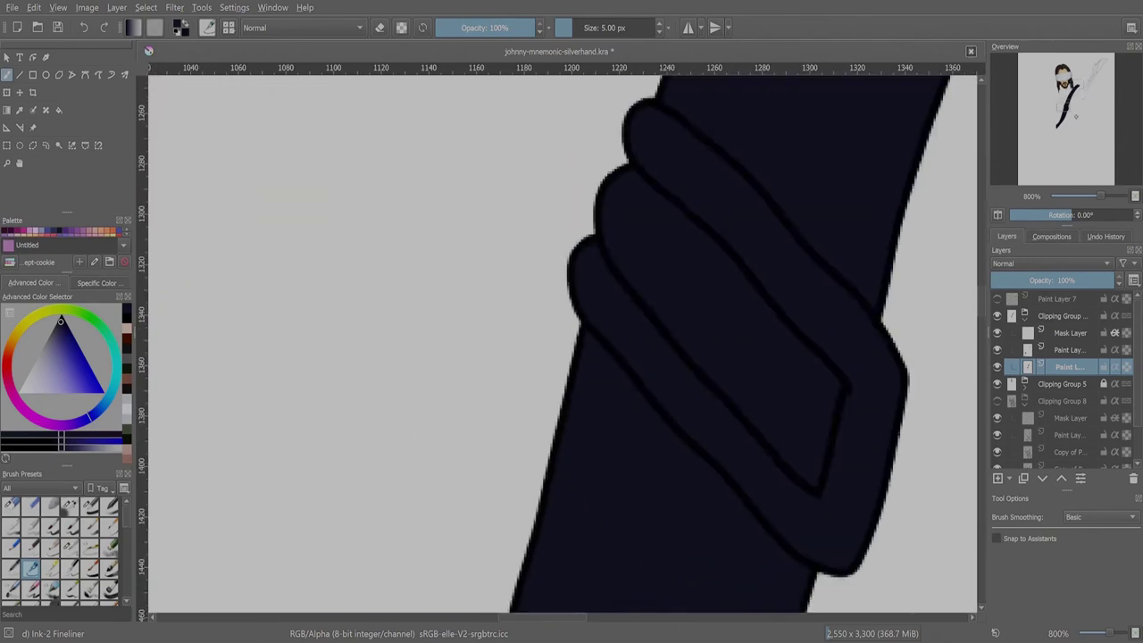
key(minus)
key(minus)
key(minus)
key(minus)
key(minus)
key(minus)
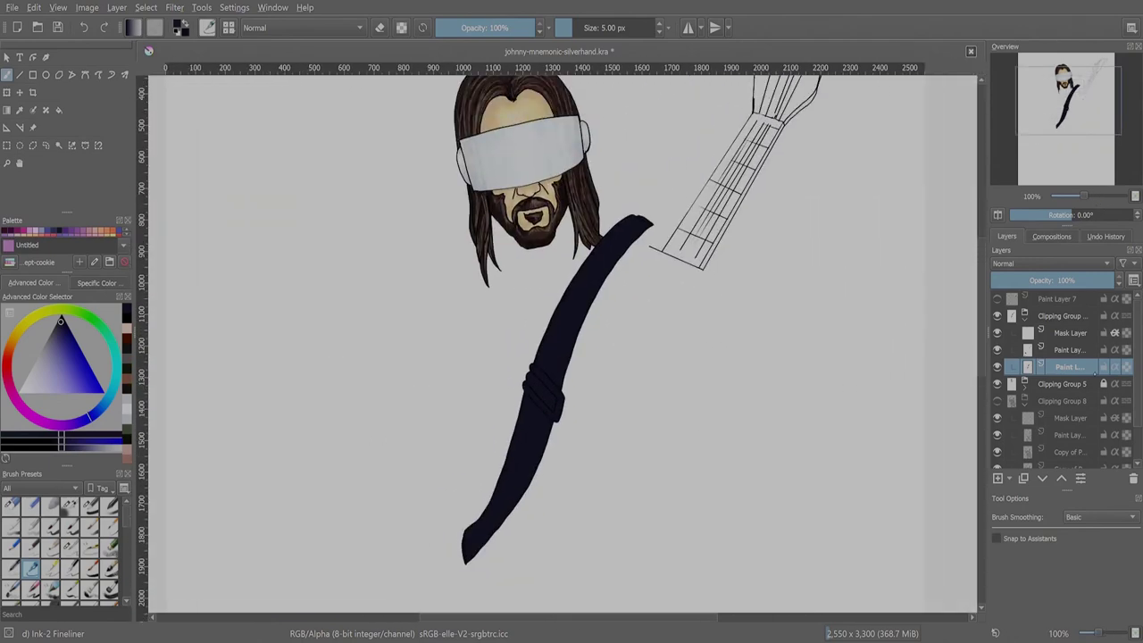
- Fill the guitar headstock with near-black navy and the neck with dark red on the colour layer
key(ctrl+j)
key(plus)
key(plus)
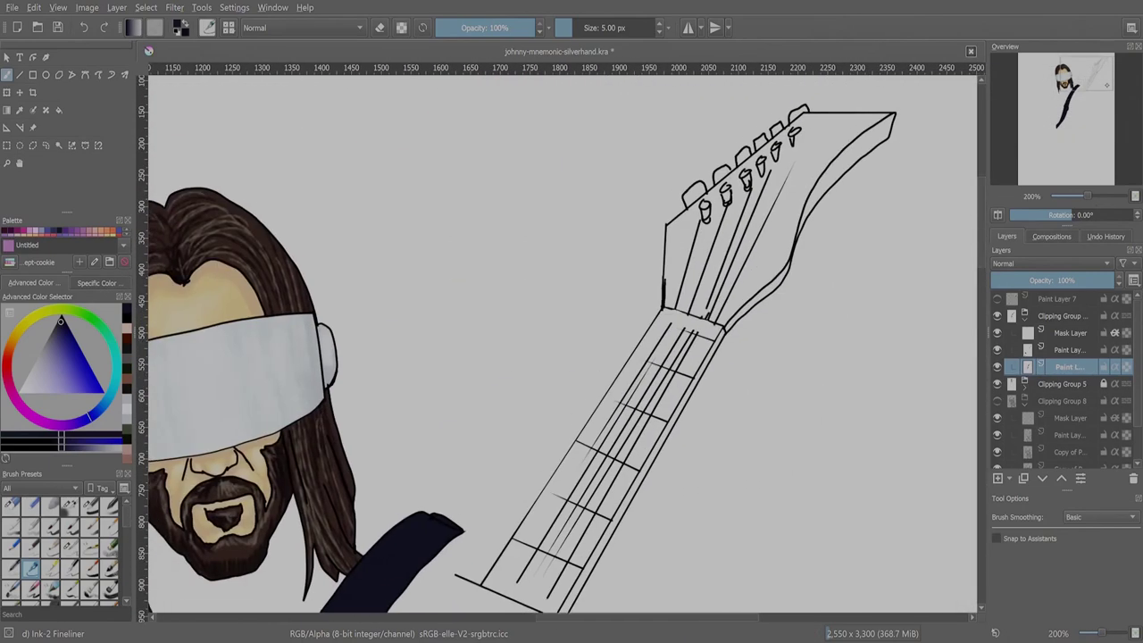
key(ctrl+Page_Up)
key(shift+p)
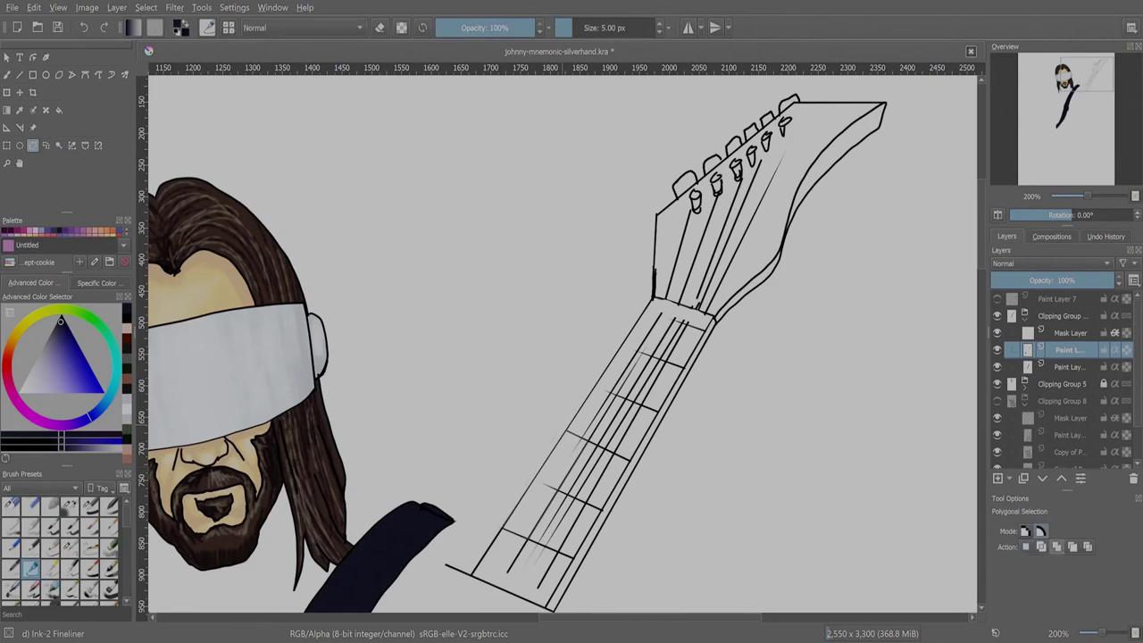
key(minus)
key(plus)
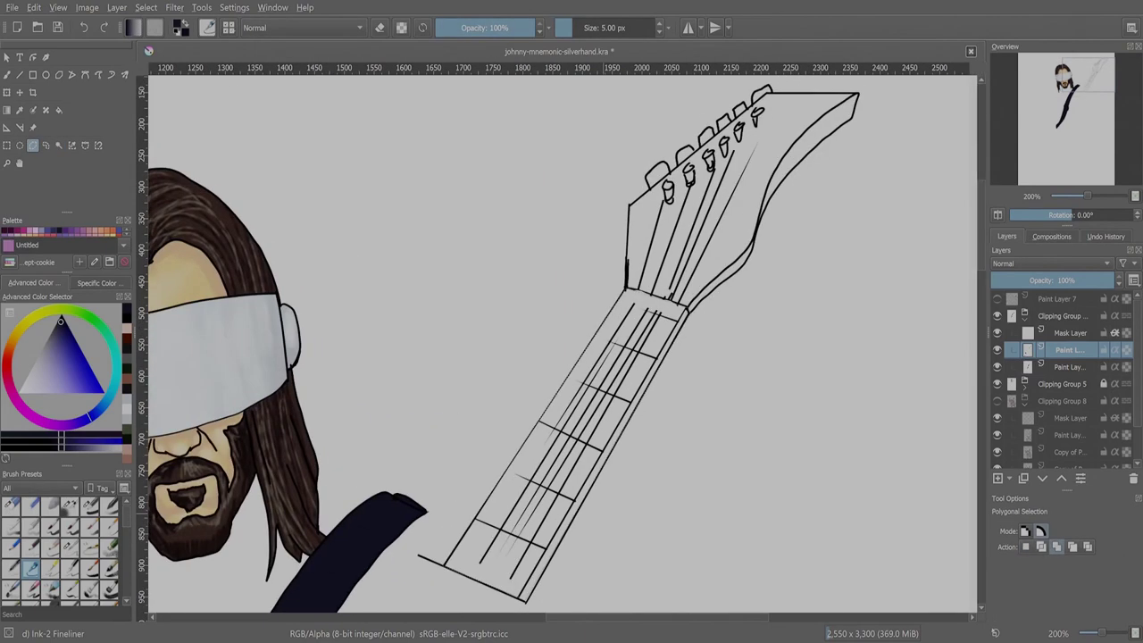
key(f)
click(562, 446)
click(59, 145)
key(x)
key(BackSpace)
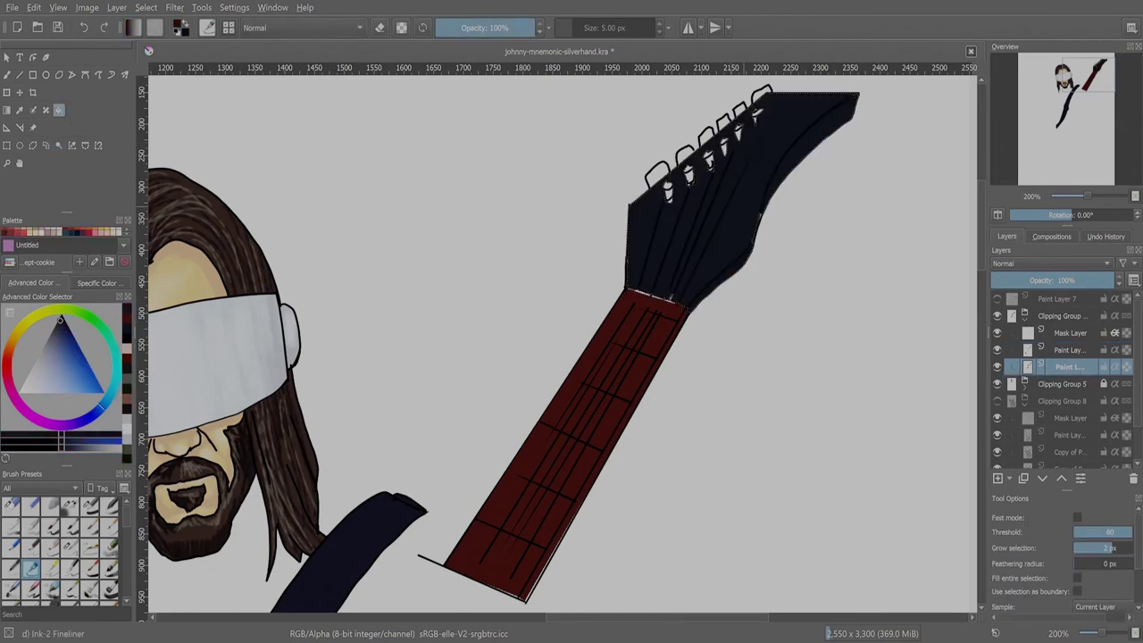
- Paint over the white gaps where the headstock meets the neck and pick a pale blue-grey for the tuning pegs
key(plus)
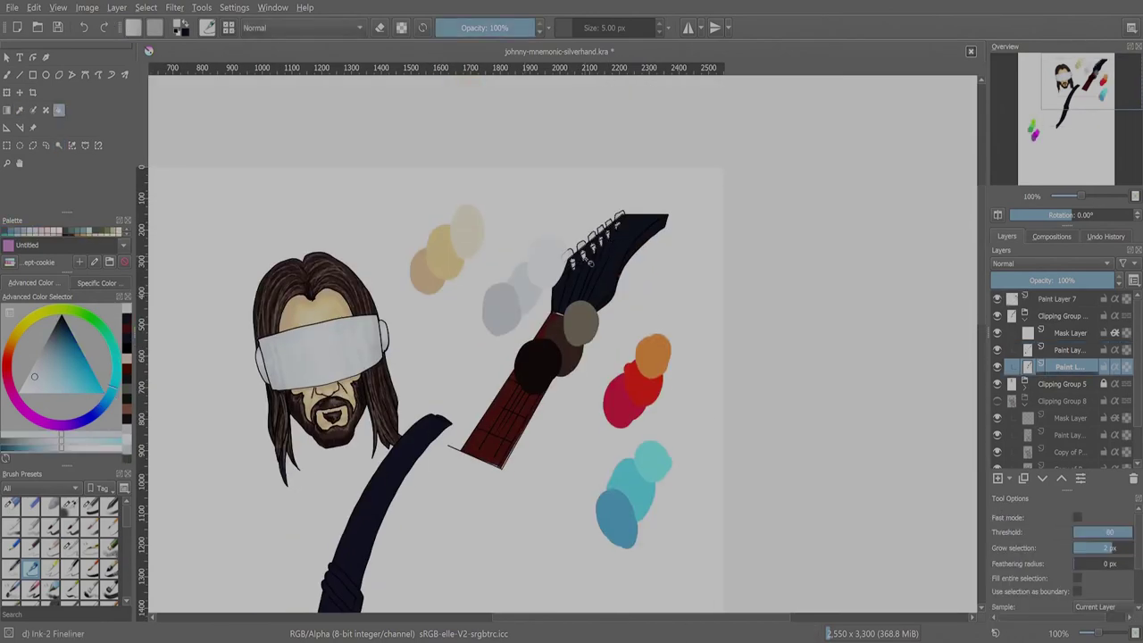
key(ctrl+r)
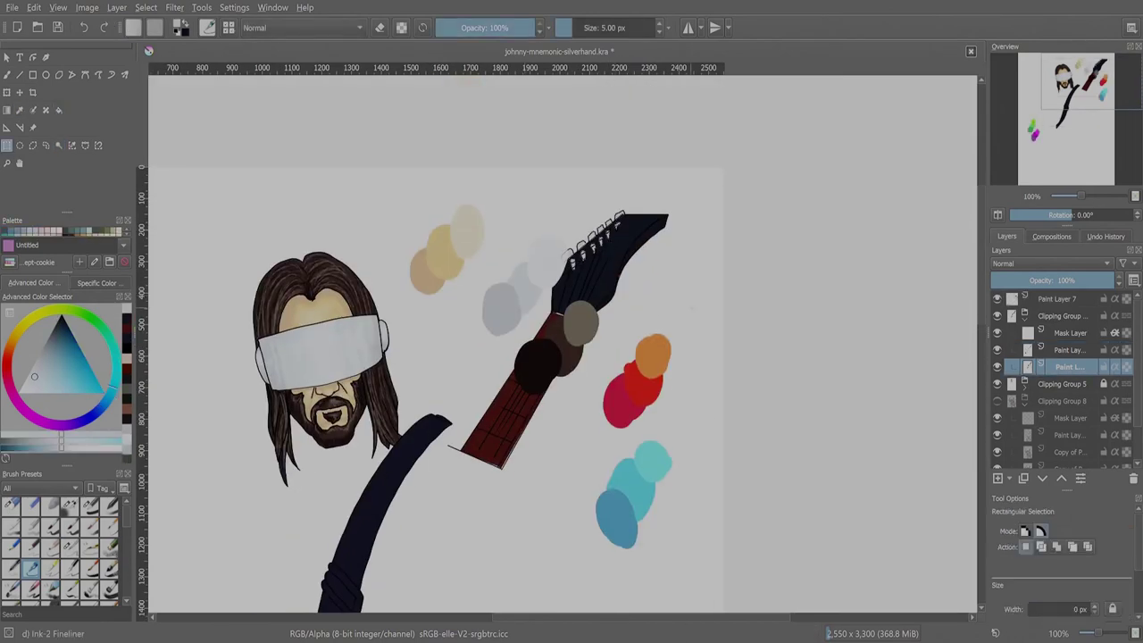
scroll(562, 344, up, 8)
key(b)
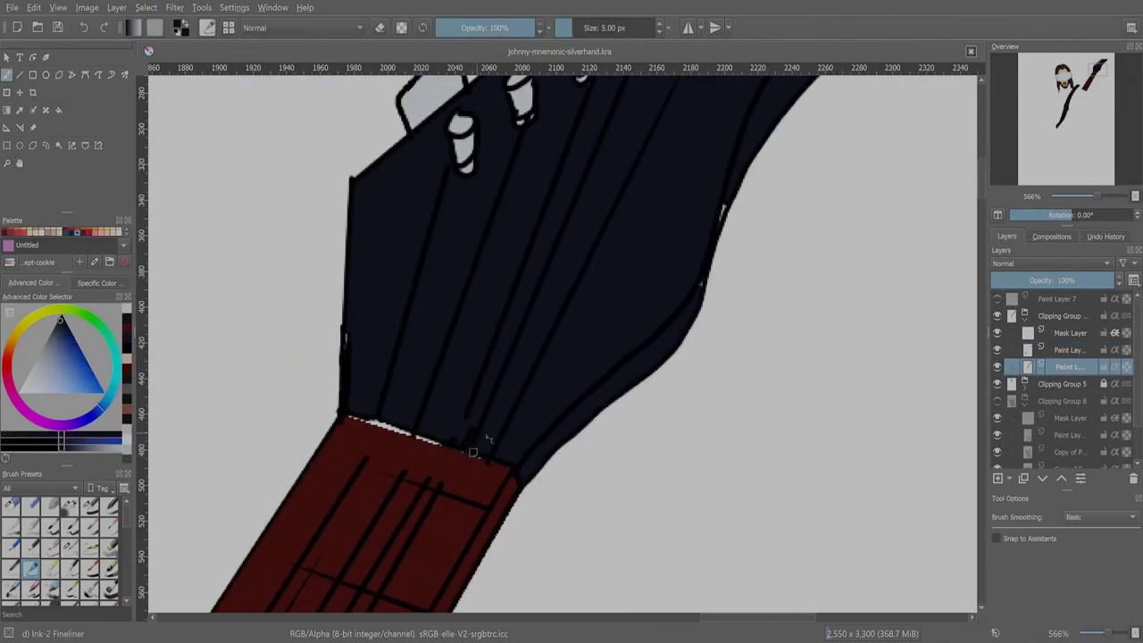
drag(473, 451, 348, 418)
drag(344, 333, 345, 348)
click(458, 459)
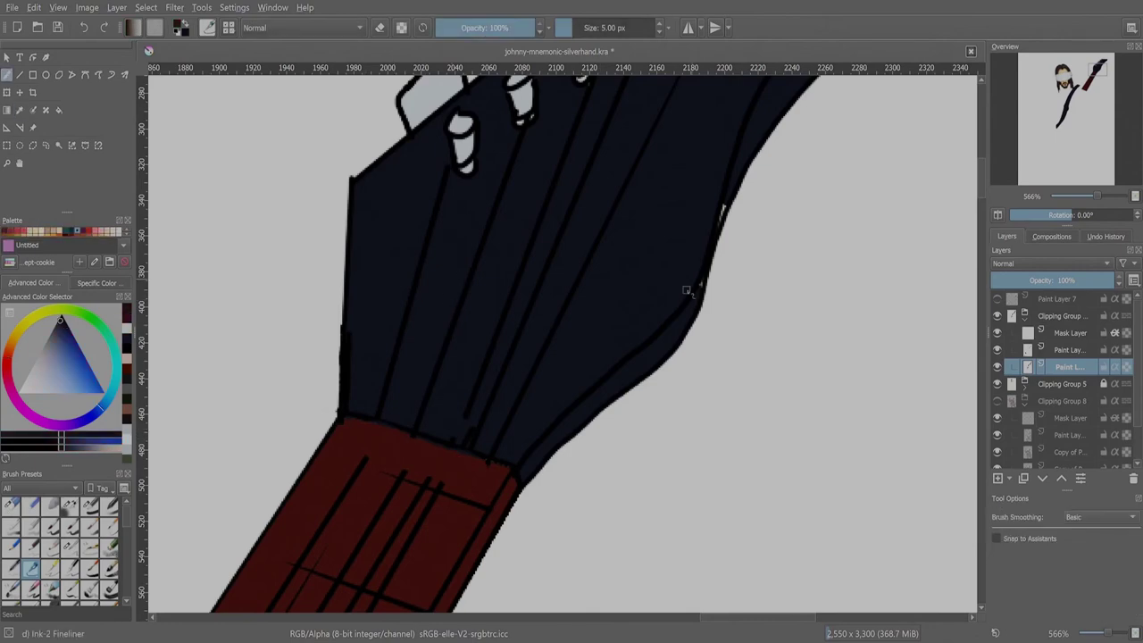
scroll(563, 344, up, 5)
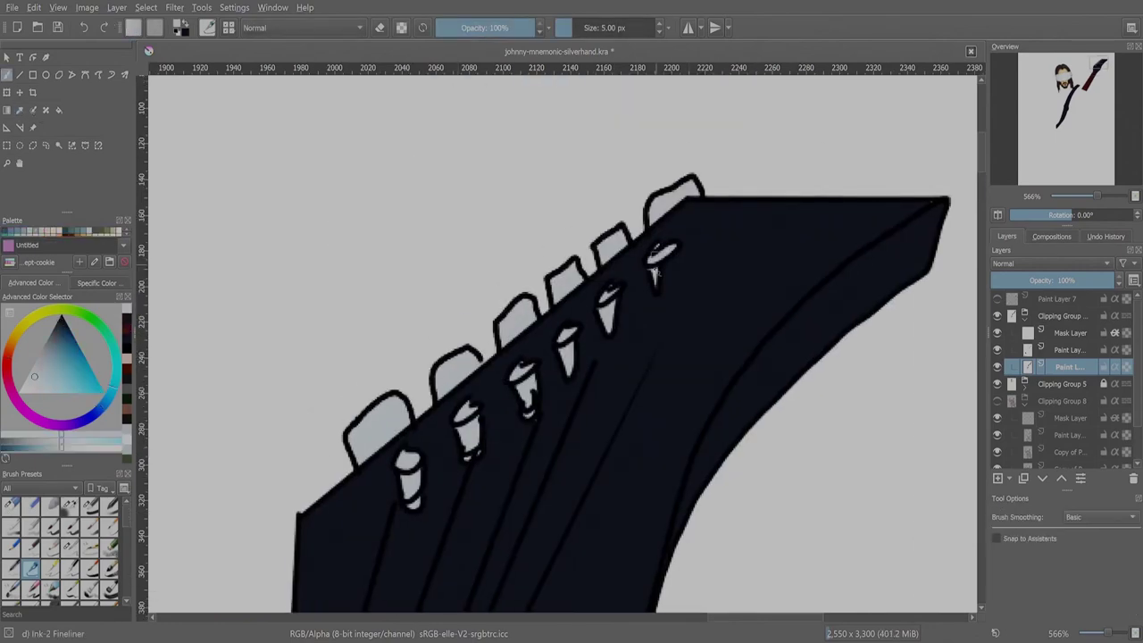
- Duplicate the guitar colour layer and paint the headstock's curved side edge bright teal with Pencil-4 Soft
key(ctrl+j)
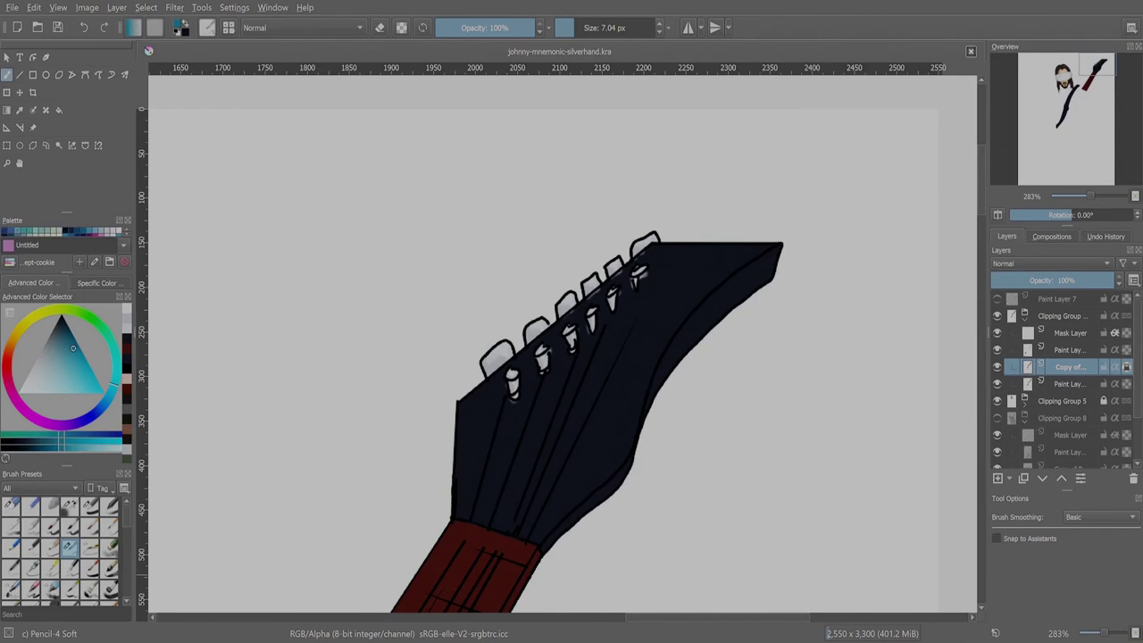
mouse_move(607, 486)
mouse_down()
mouse_move(715, 304)
mouse_move(770, 264)
mouse_move(732, 304)
mouse_up()
mouse_move(733, 254)
mouse_down()
mouse_move(500, 446)
mouse_move(643, 313)
mouse_up()
key(ctrl+z)
key(ctrl+z)
key(ctrl+z)
key(ctrl+z)
click(59, 145)
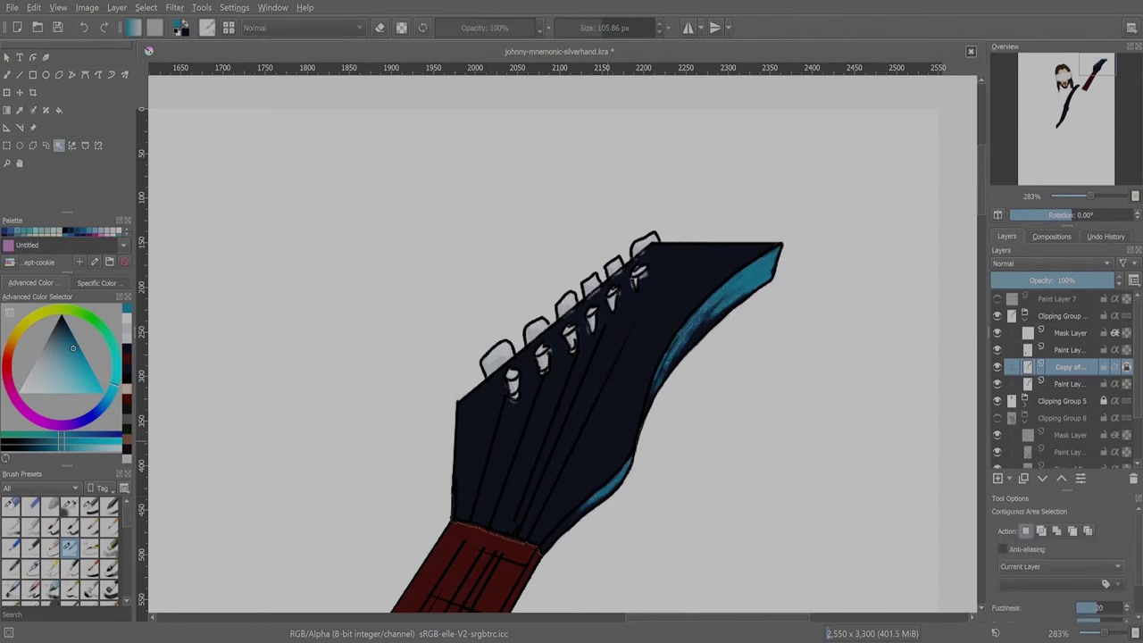
- Shade the headstock's face in soft dark teal and add a highlight line along its curved edge at 9.21 px
key(b)
key(ctrl+shift+z)
key(ctrl+shift+z)
key(ctrl+shift+z)
key(ctrl+shift+z)
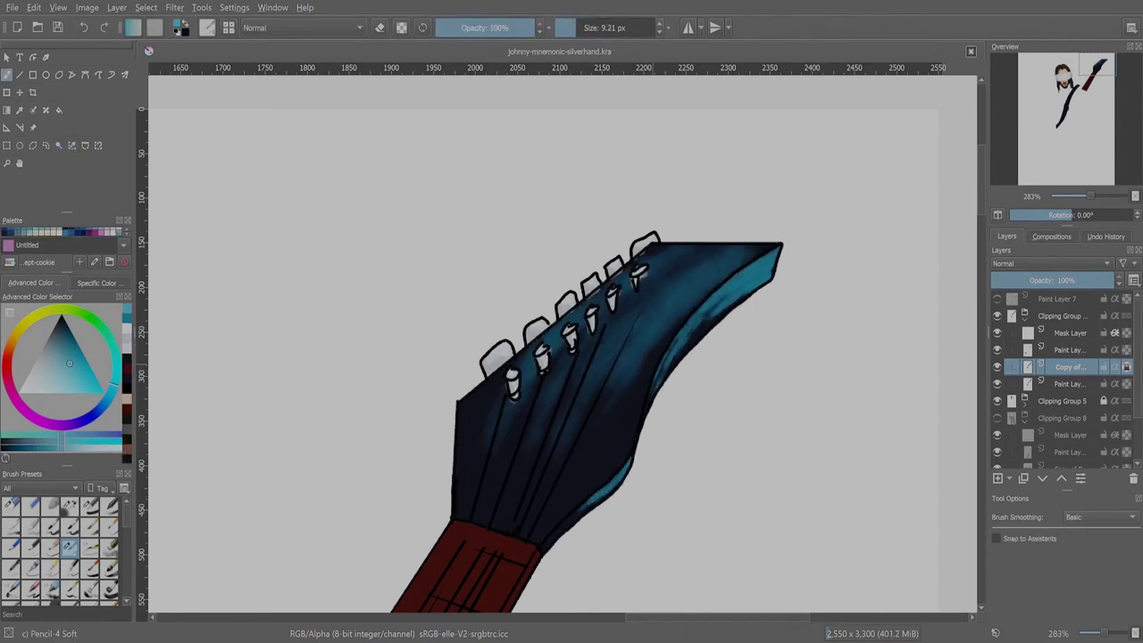
drag(640, 427, 626, 466)
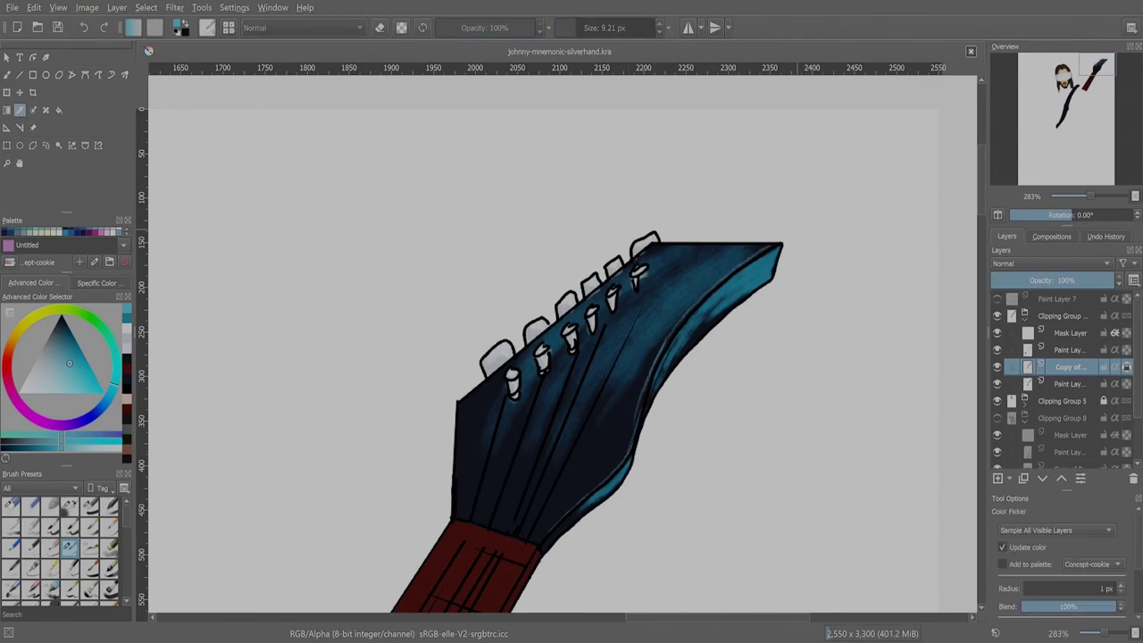
ctrl+click(661, 274)
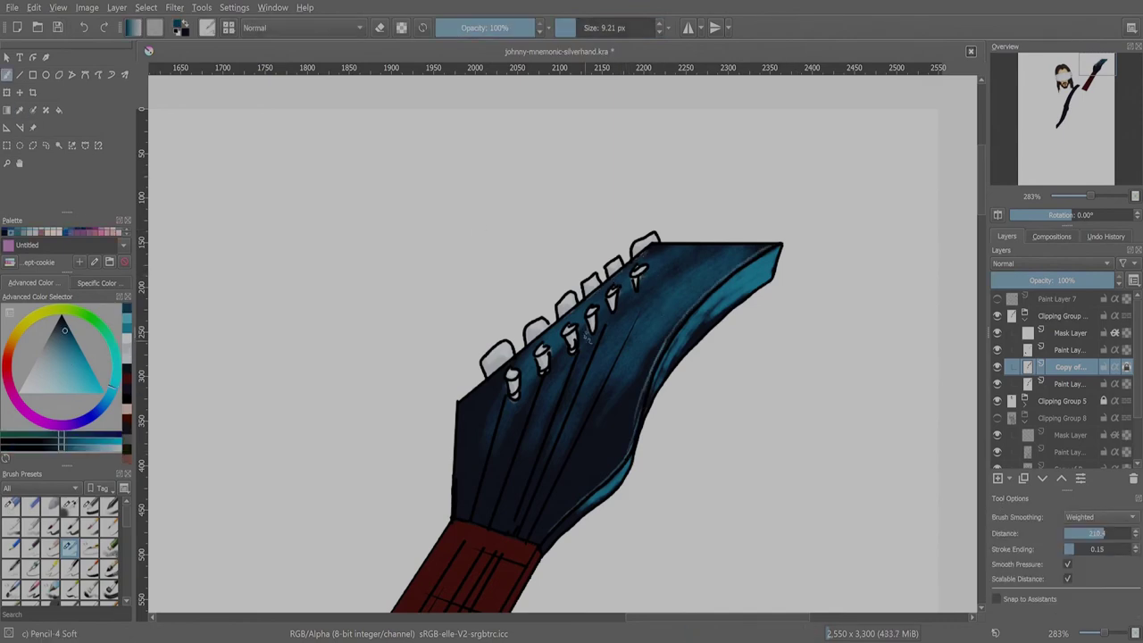
- Paint the thin side face of the guitar neck dark blue-black with the 5 px Ink-2 Fineliner
scroll(563, 339, down, 5)
ctrl+click(503, 569)
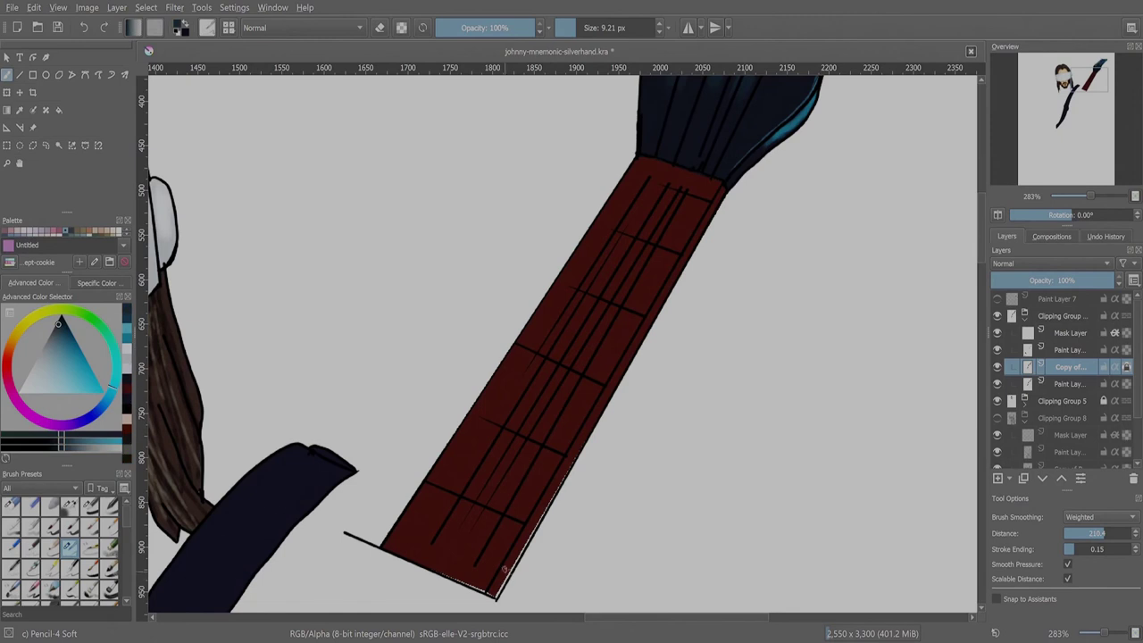
key(slash)
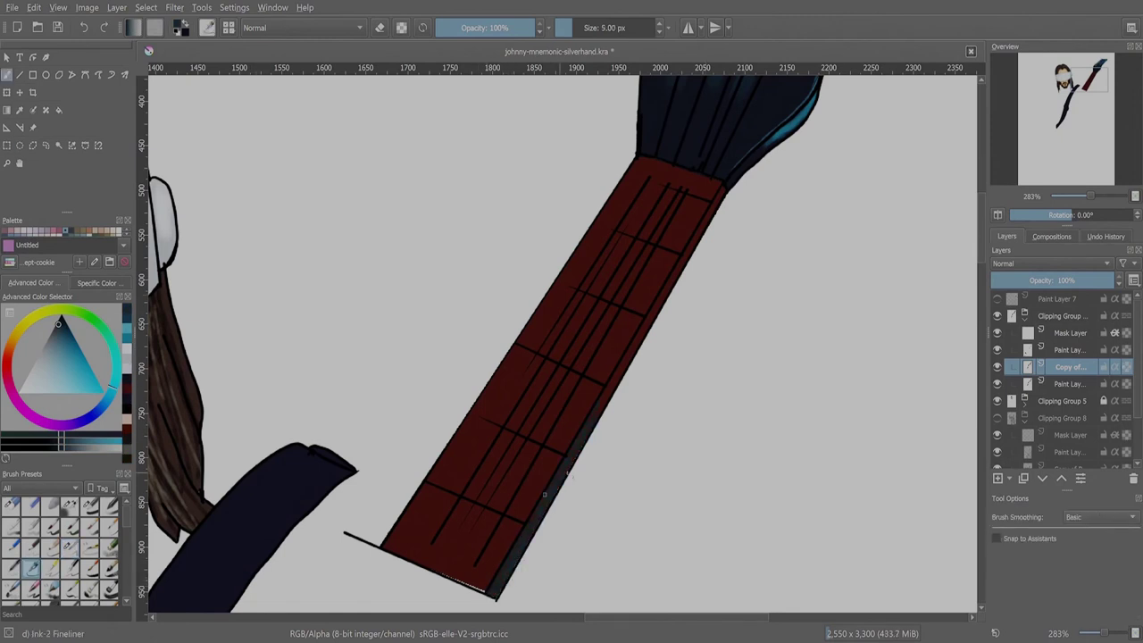
ctrl+click(530, 526)
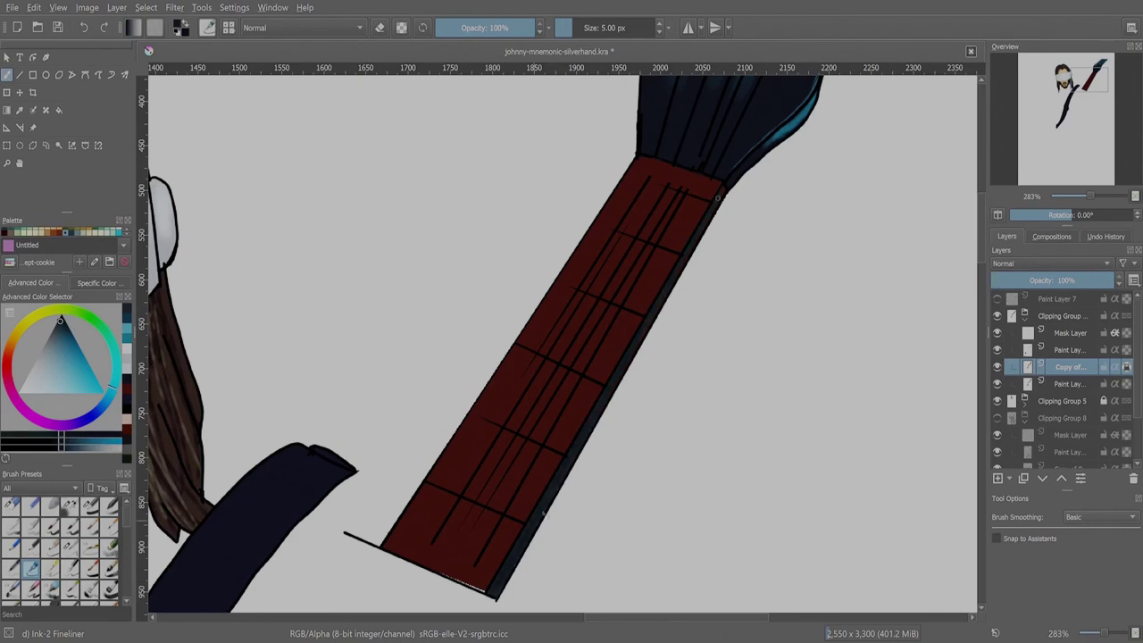
- Select the neck's dark red by similar colour and shade it with lighter red using Pencil-4 Soft at 41% opacity
click(73, 145)
click(571, 357)
key(slash)
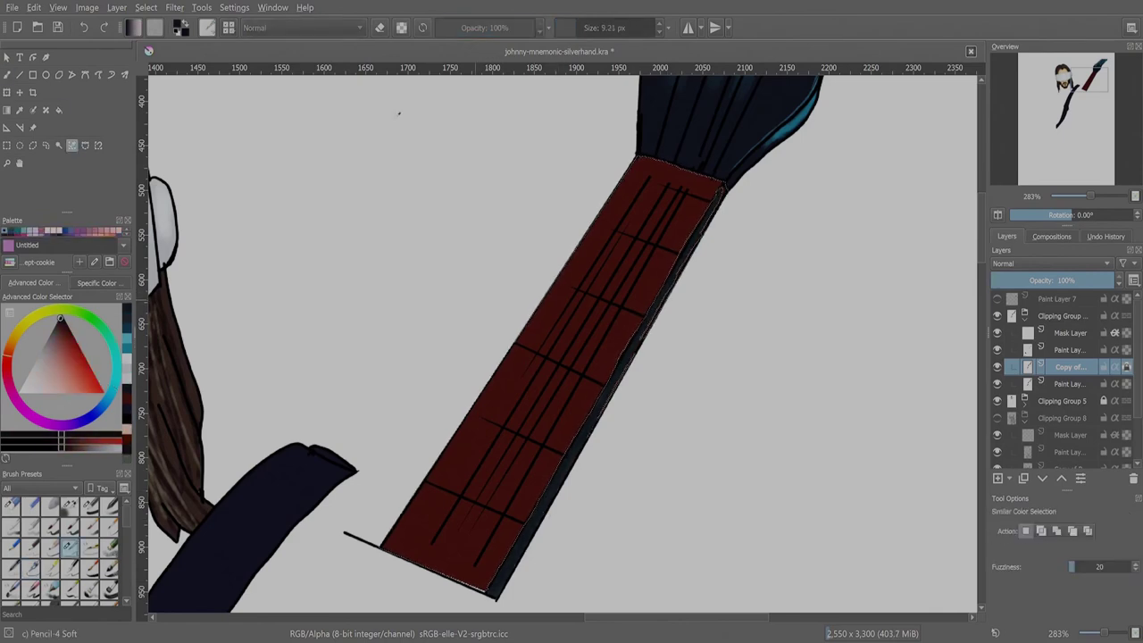
key(b)
drag(625, 206, 550, 313)
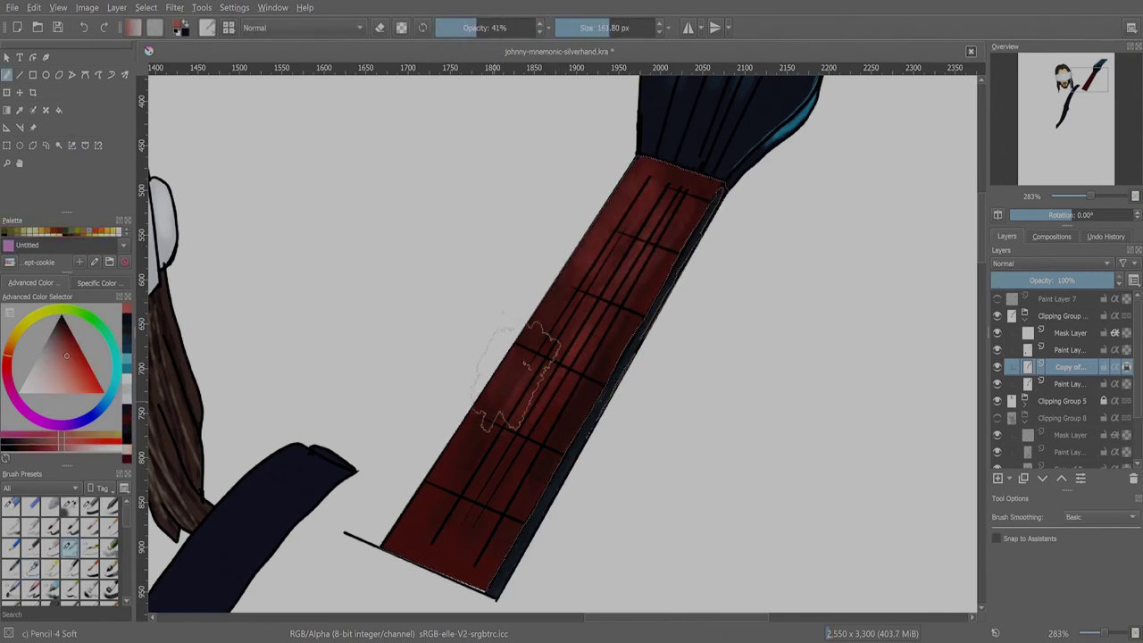
scroll(498, 485, down, 3)
scroll(498, 485, up, 2)
key(ctrl+r)
- Add a paint layer and draw pale straight strings along the neck up to the tuning pegs with the 5 px Ink-3 Gpen
key(Insert)
key(b)
click(49, 560)
drag(476, 577, 657, 298)
drag(493, 583, 668, 306)
drag(667, 306, 706, 187)
drag(504, 585, 676, 311)
drag(676, 311, 725, 171)
drag(516, 589, 685, 315)
drag(685, 316, 743, 156)
drag(526, 592, 694, 320)
drag(536, 594, 700, 323)
scroll(471, 543, up, 1)
mouse_move(738, 204)
mouse_down()
mouse_move(569, 396)
mouse_move(629, 420)
mouse_up()
- Draw the nut across the joint between neck and headstock, with a pale line and darker shading, using Ink-3 Gpen
click(59, 325)
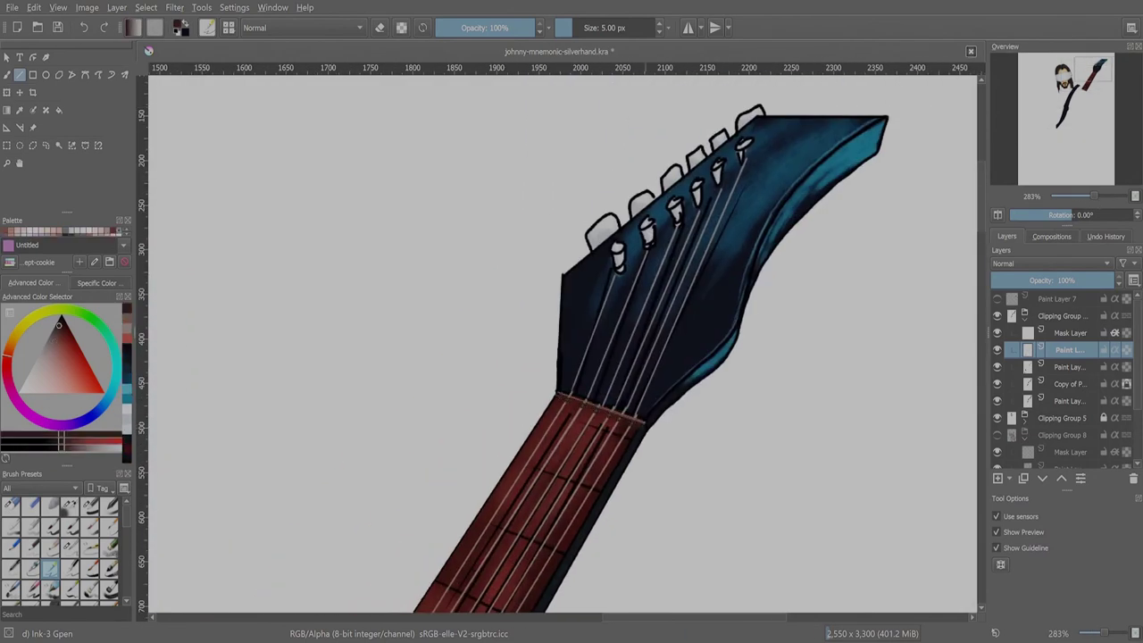
click(60, 319)
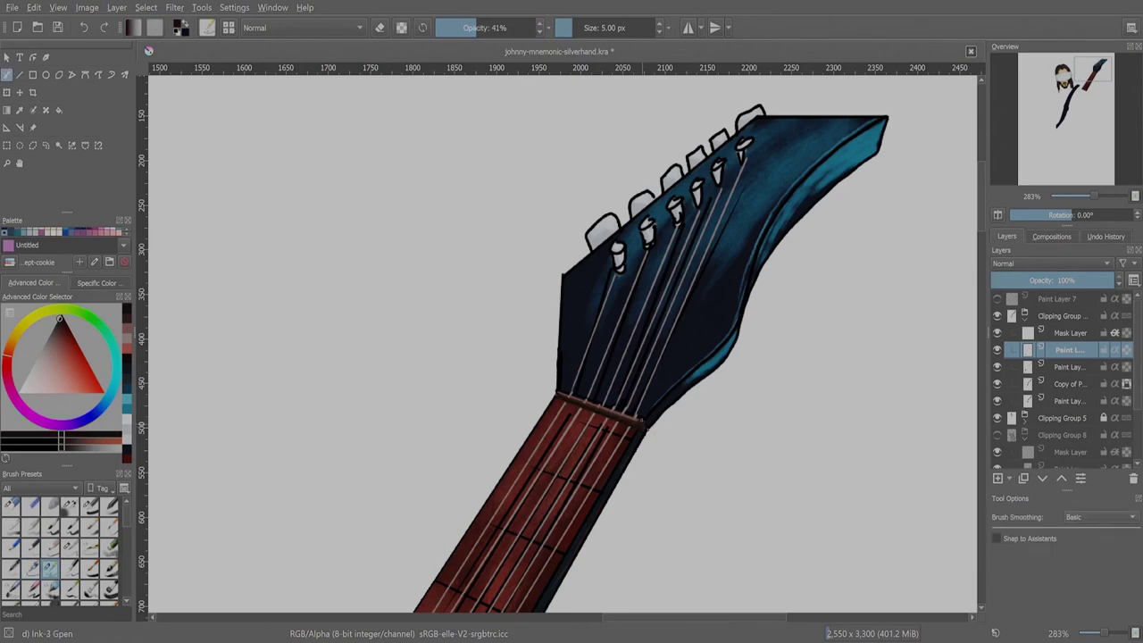
ctrl+click(566, 391)
drag(561, 394, 638, 416)
scroll(566, 390, down, 5)
scroll(540, 430, up, 4)
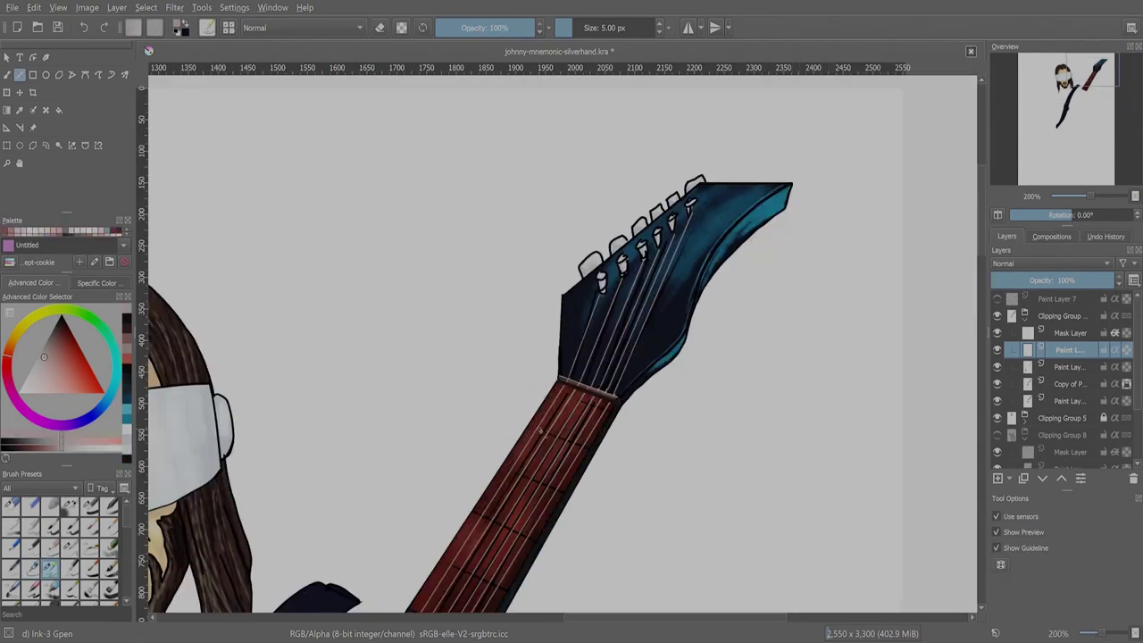
- Add a paint layer beneath the strings for the neck's frets and enlarge the Ink-3 Gpen to 12.74 px
key(ctrl+j)
ctrl+click(547, 478)
key(])
key(])
key(])
key(])
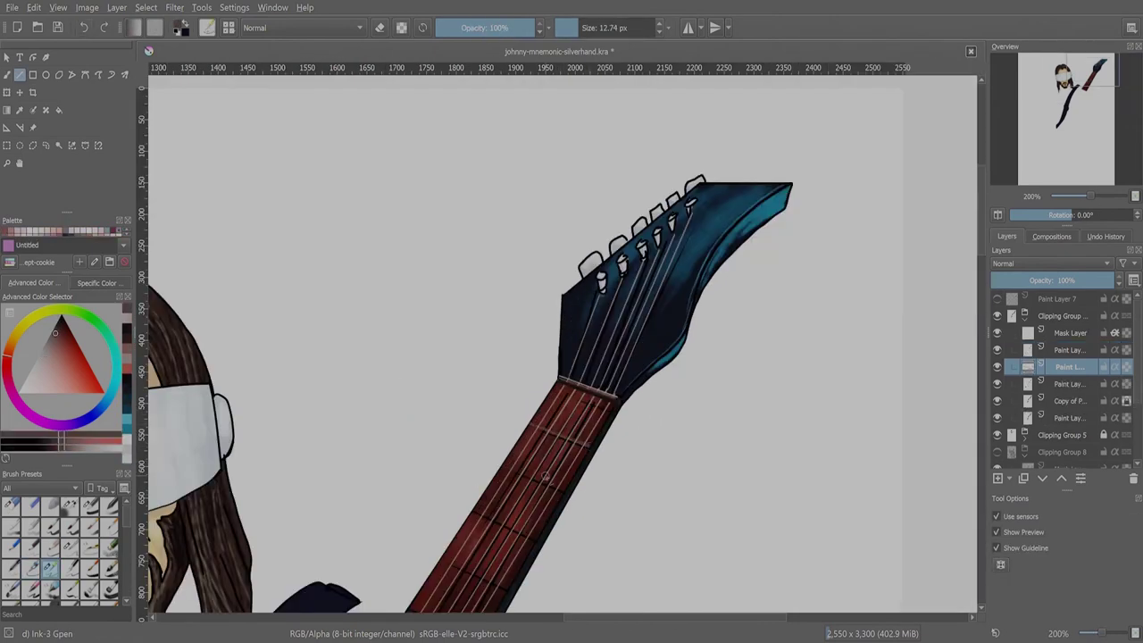
drag(563, 357, 639, 215)
- Remove the separate layer directly above the line art, select the copied colour layer and save the file
scroll(563, 344, down, 5)
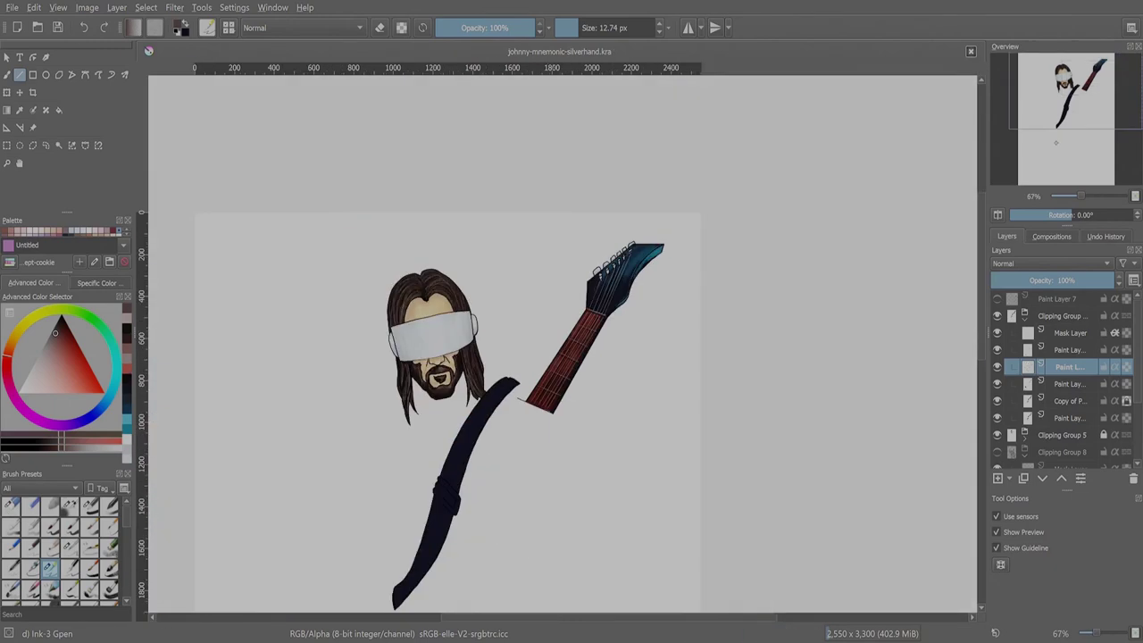
key(shift+Delete)
click(1069, 367)
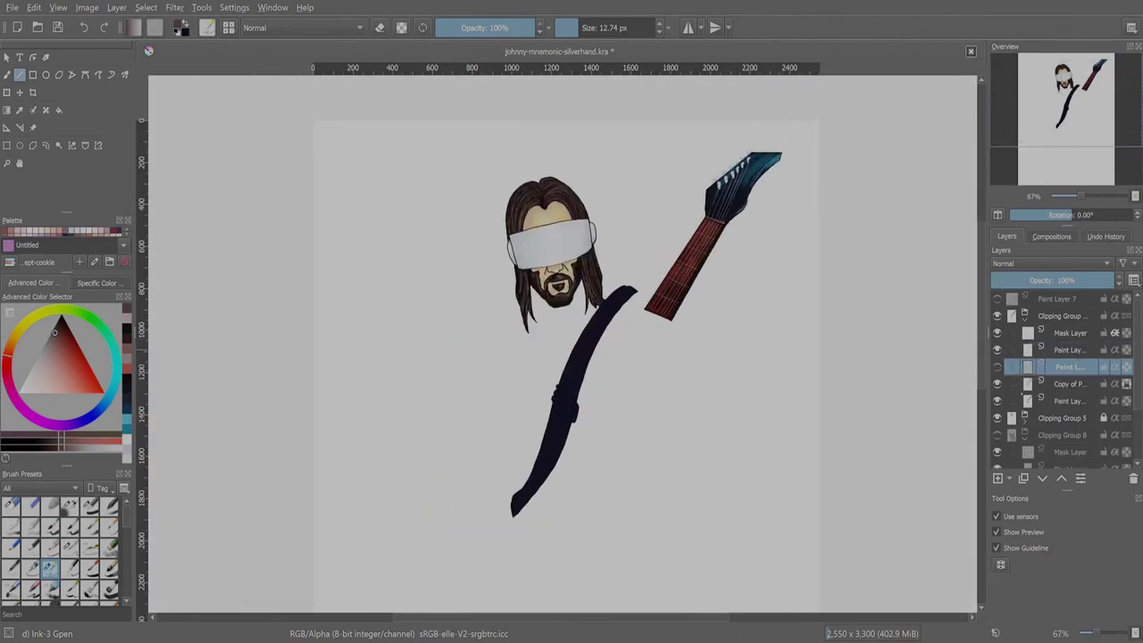
click(1069, 383)
key(ctrl+s)
- Brush a broad saturated-blue highlight along the strap's length with a large, partly transparent Pencil-4 Soft
scroll(542, 454, up, 3)
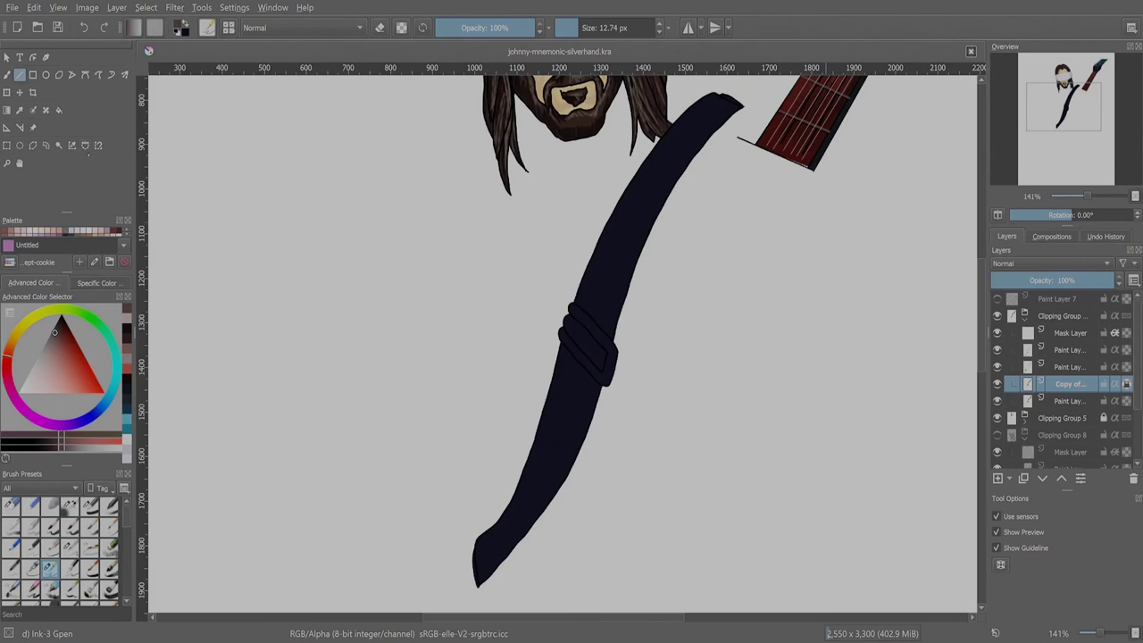
key(b)
drag(525, 28, 500, 27)
mouse_move(664, 153)
mouse_down()
mouse_move(578, 324)
mouse_move(505, 527)
mouse_up()
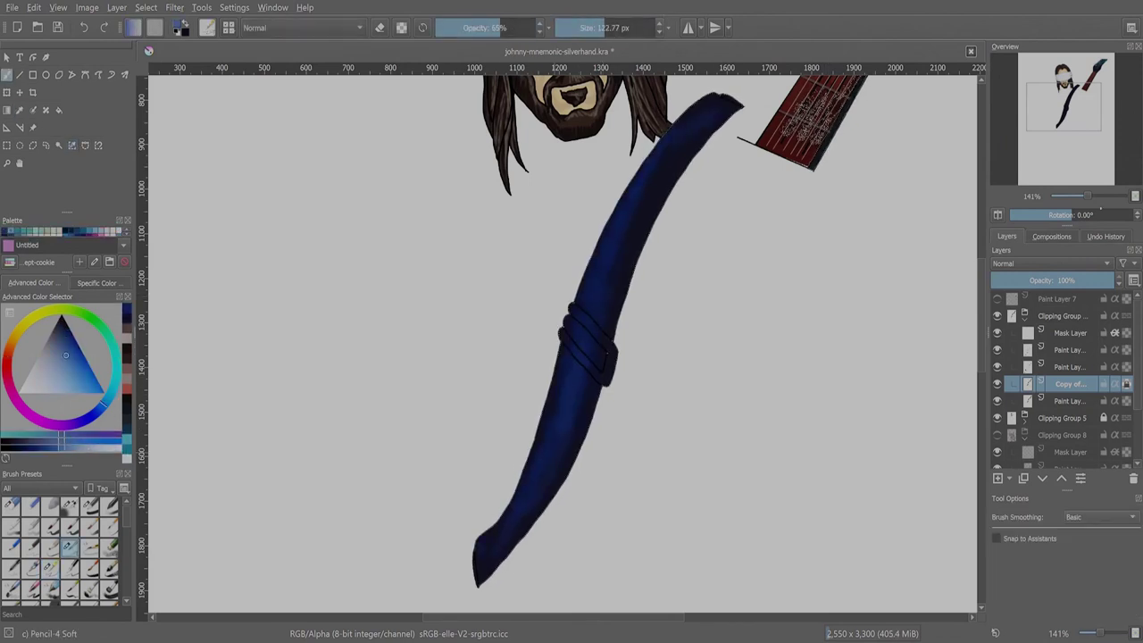
- Paint lighter blue highlights along the folds of the strap's wrapped band with a 14.80 px Pencil-4 Soft
scroll(682, 188, up, 2)
key(/)
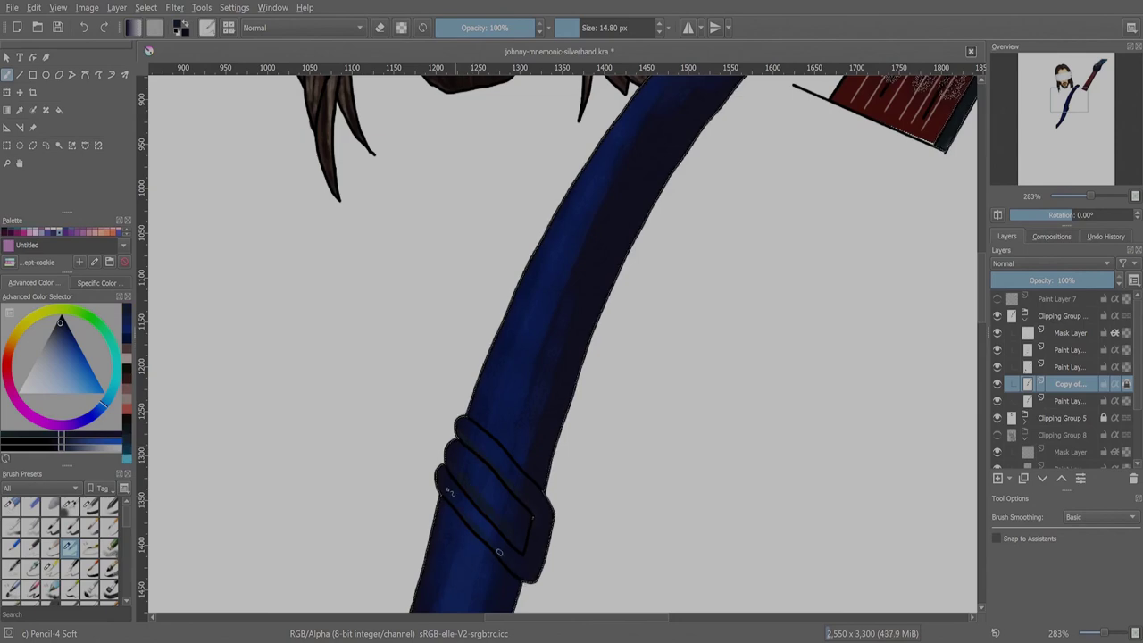
key(k)
key(i)
drag(464, 427, 536, 500)
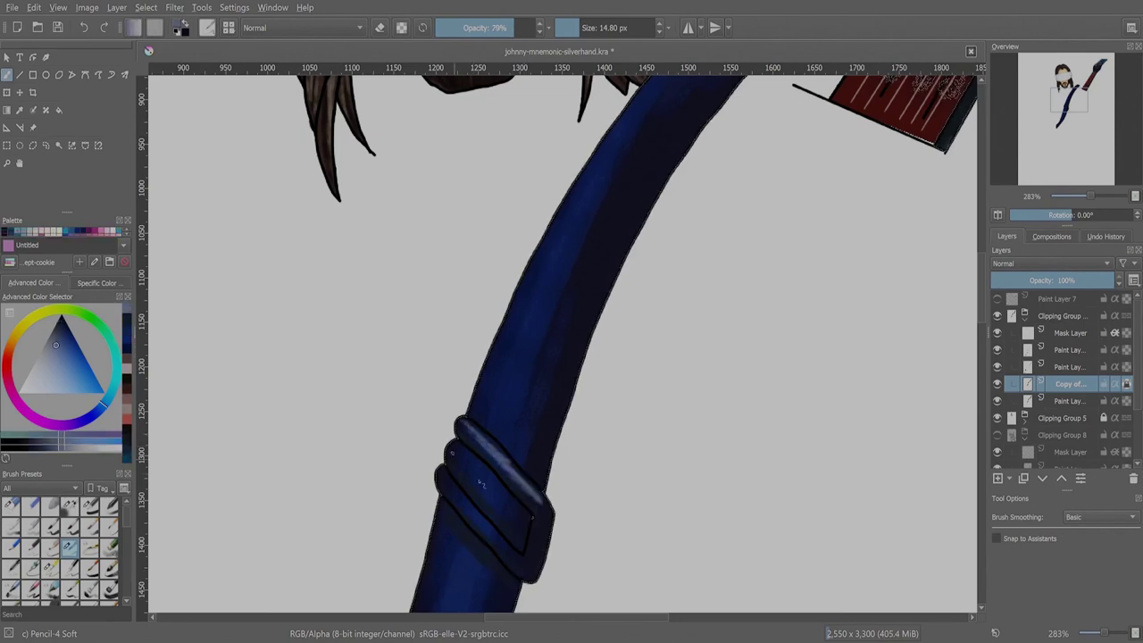
mouse_move(446, 474)
mouse_down()
mouse_move(518, 517)
mouse_move(520, 561)
mouse_up()
scroll(519, 560, down, 3)
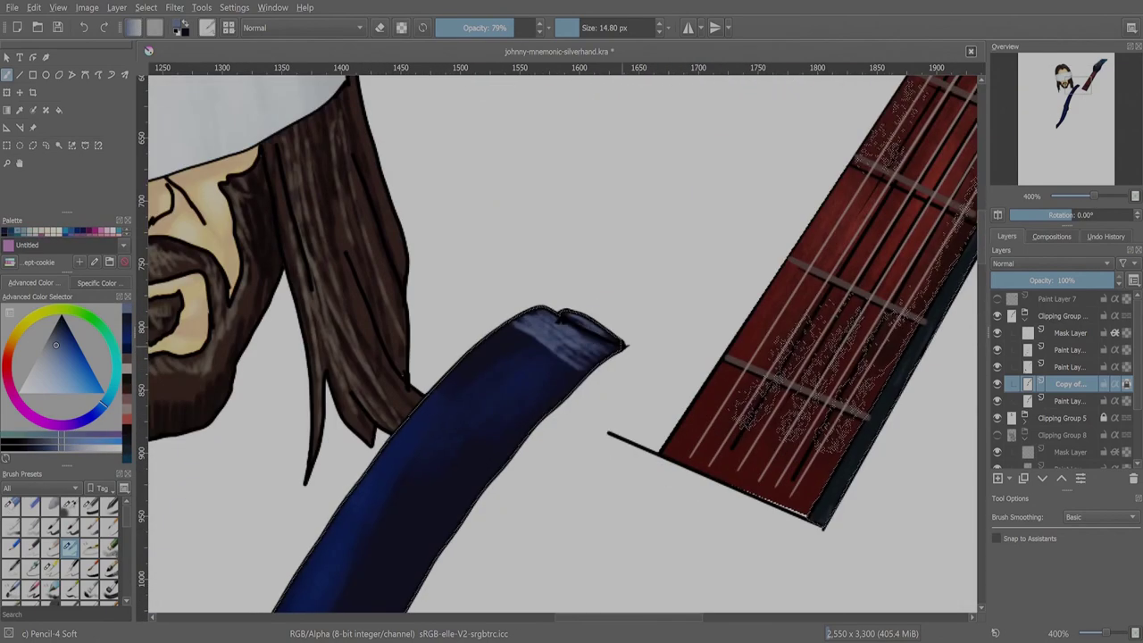
- Highlight the strap's upper end in lighter blue, enlarging Pencil-4 Soft to 51.18 px at 53% opacity
scroll(571, 349, down, 2)
key(i)
key(i)
key(bracketright)
key(bracketright)
key(bracketright)
key(bracketright)
scroll(502, 343, down, 2)
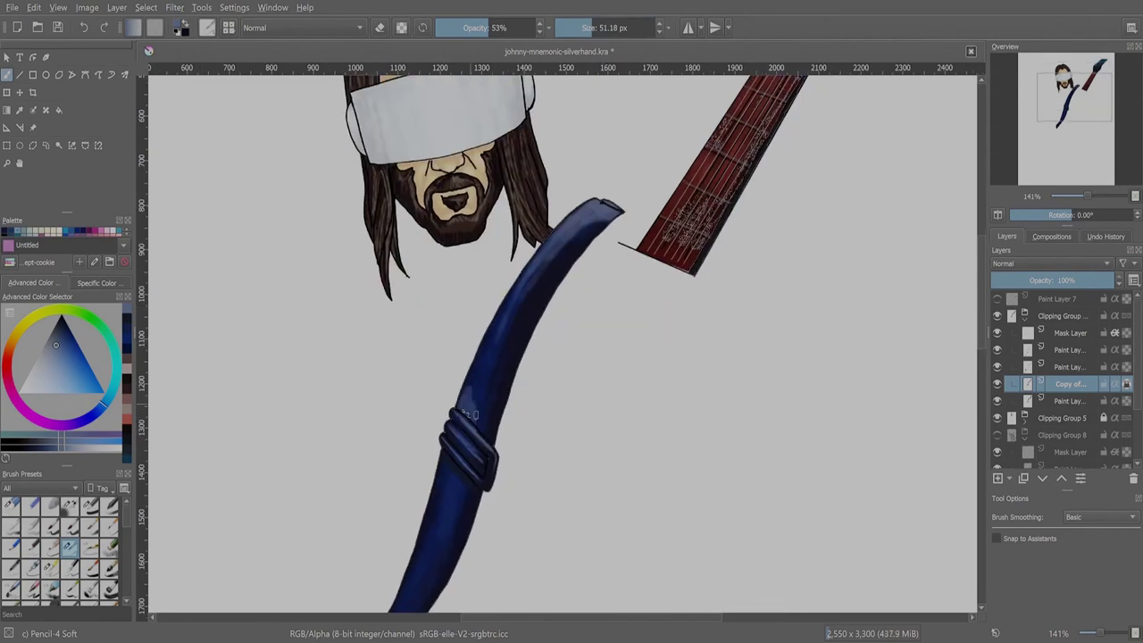
- Brush soft lighter-blue highlights over the strap's full length with Pencil-4 Soft at 109.93 px and 53% opacity
key(bracketright)
key(bracketright)
key(bracketright)
scroll(500, 344, down, 2)
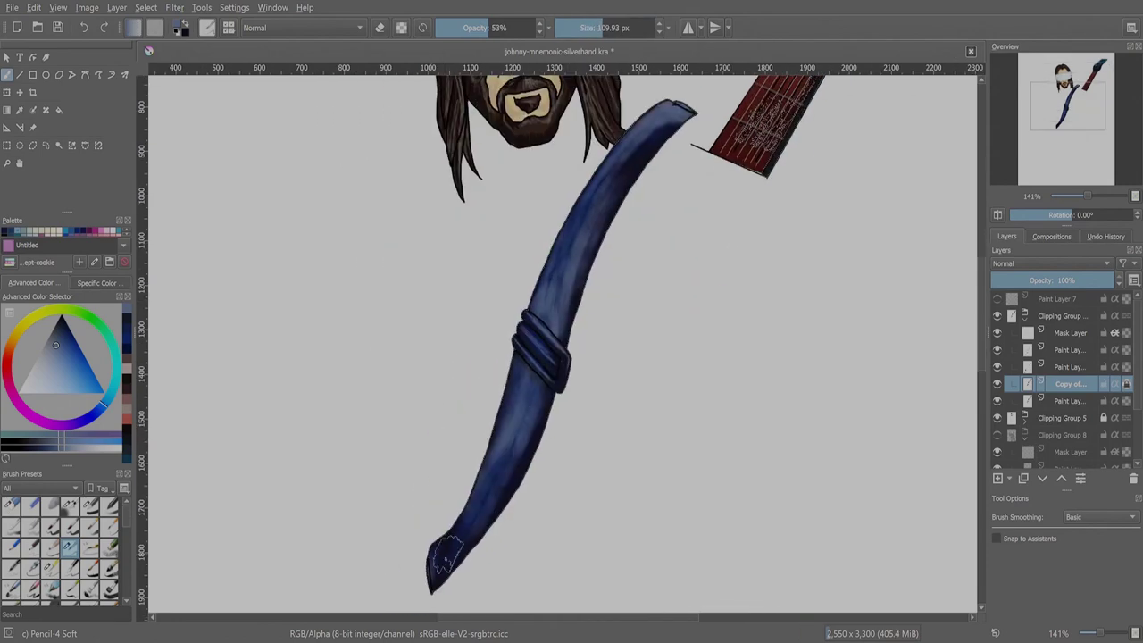
scroll(500, 344, down, 3)
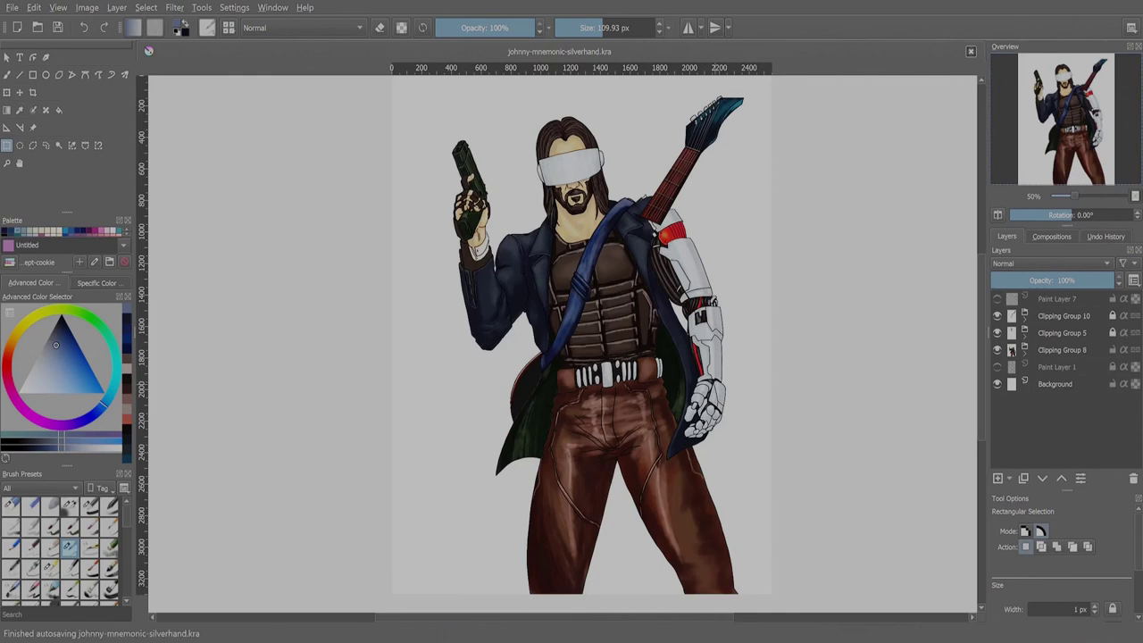
- Add a paint layer on top and draw a blue-grey neck chain with two oval tags using a 7.04 px Ink-2 Fineliner
scroll(572, 206, up, 8)
key(Insert)
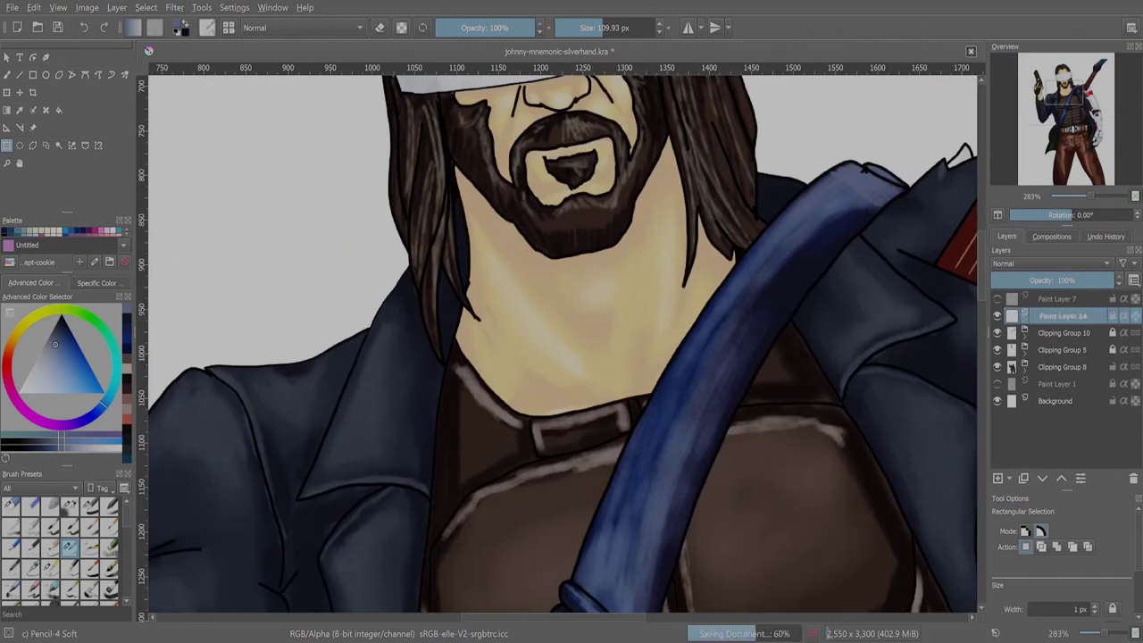
key(b)
key(slash)
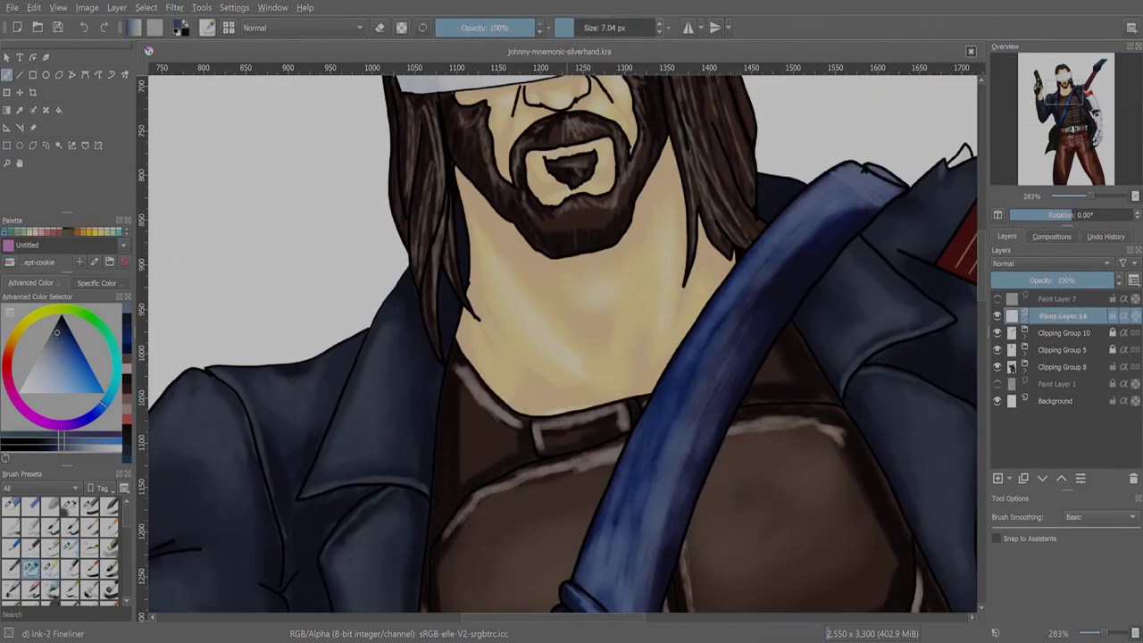
drag(468, 287, 607, 464)
drag(712, 242, 701, 332)
scroll(561, 342, down, 3)
scroll(561, 342, right, 3)
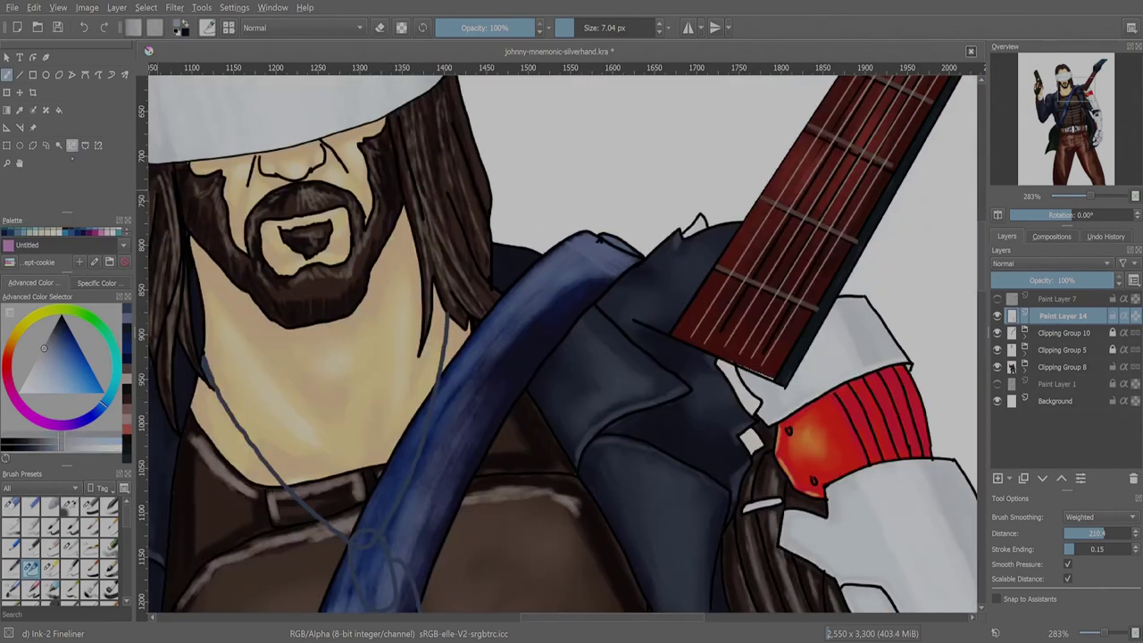
- Put the necklace layer in a clipping group and fill both tags pale grey on a paint layer beneath the lines
key(ctrl+w)
key(ctrl+shift+g)
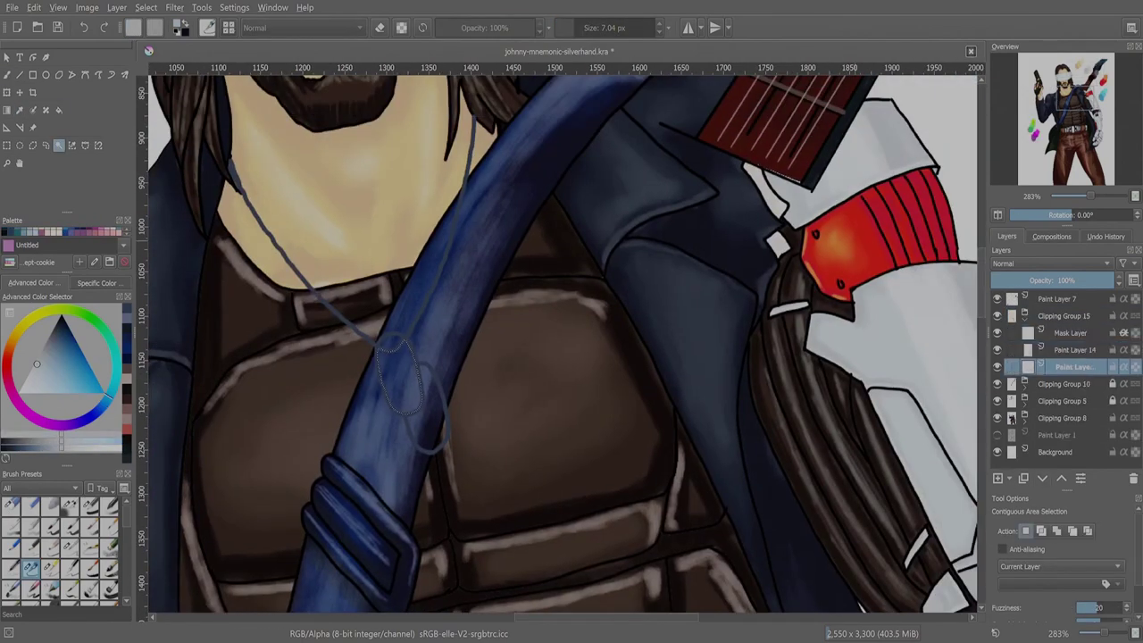
key(Page_Up)
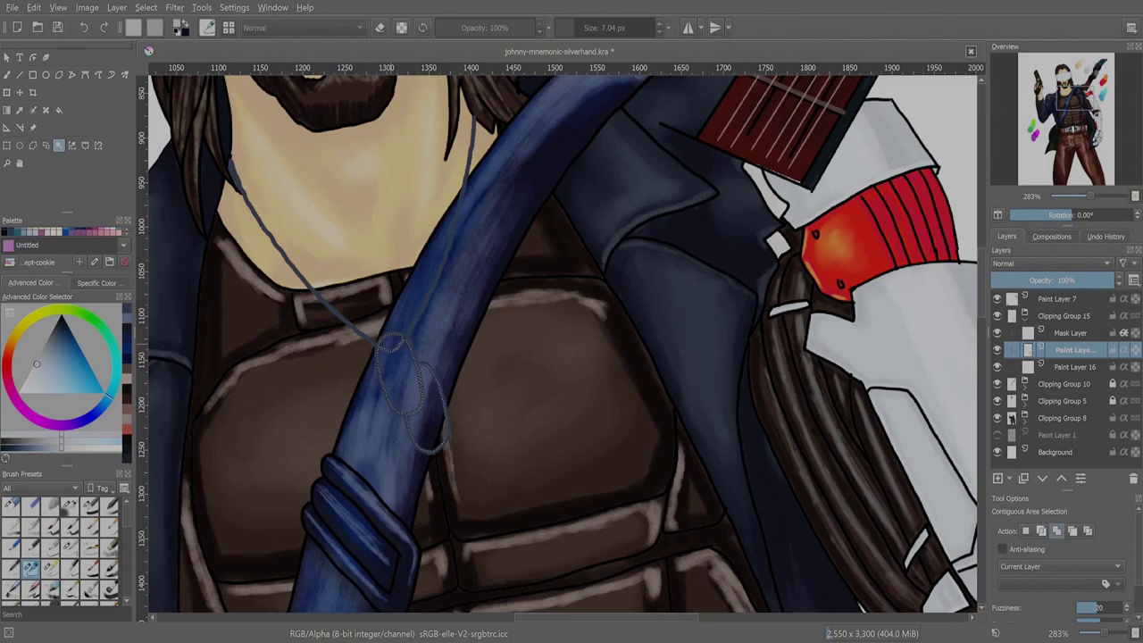
key(ctrl+shift+o)
key(Page_Down)
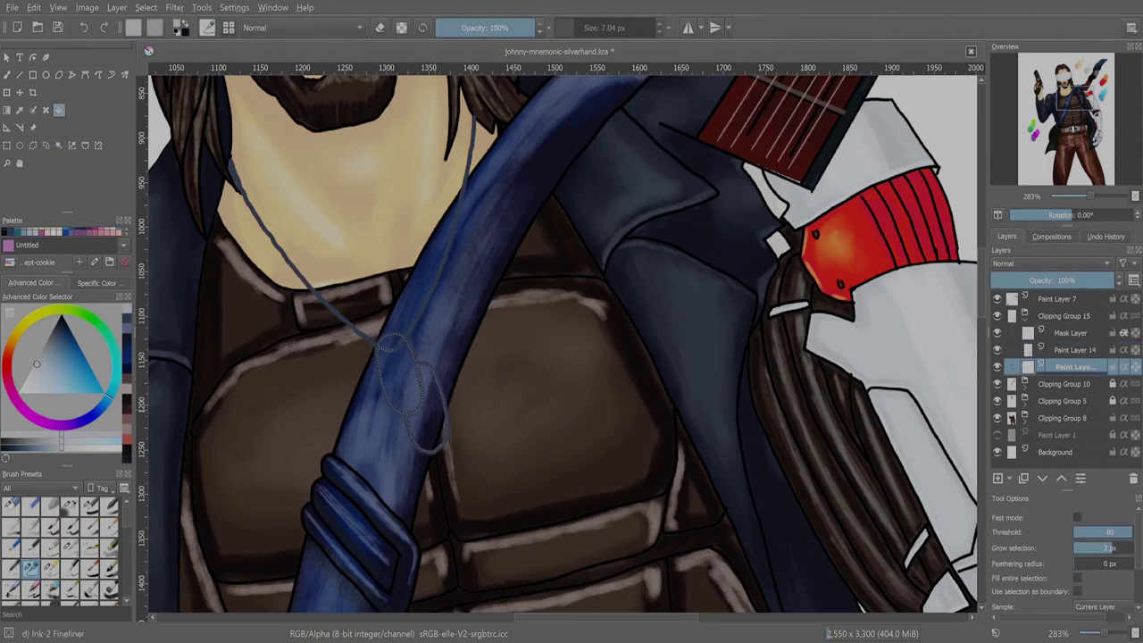
key(BackSpace)
- Shade the two tags in pale grey-blue tones using Pencil-4 Soft at 35.73 px and 73% opacity
key(b)
drag(389, 344, 297, 485)
key(slash)
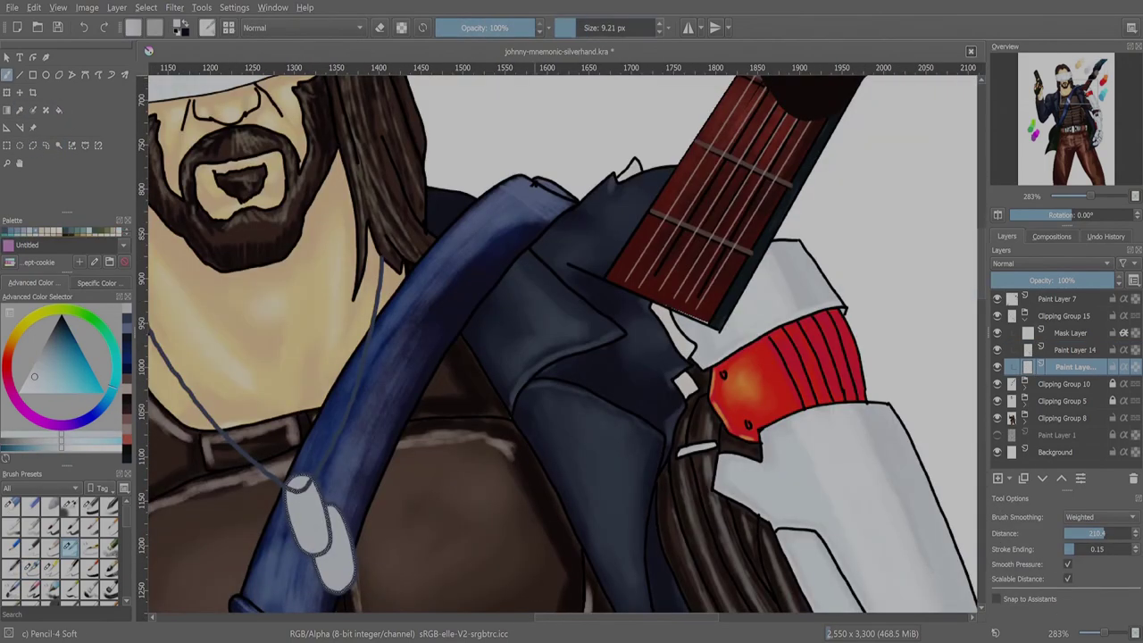
key(p)
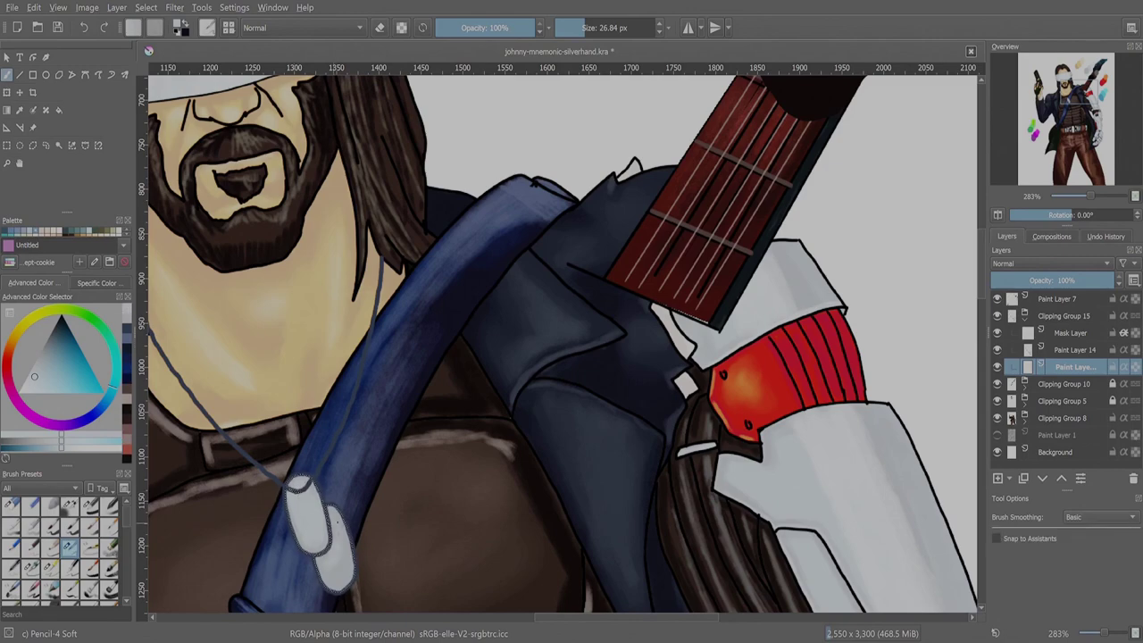
key(b)
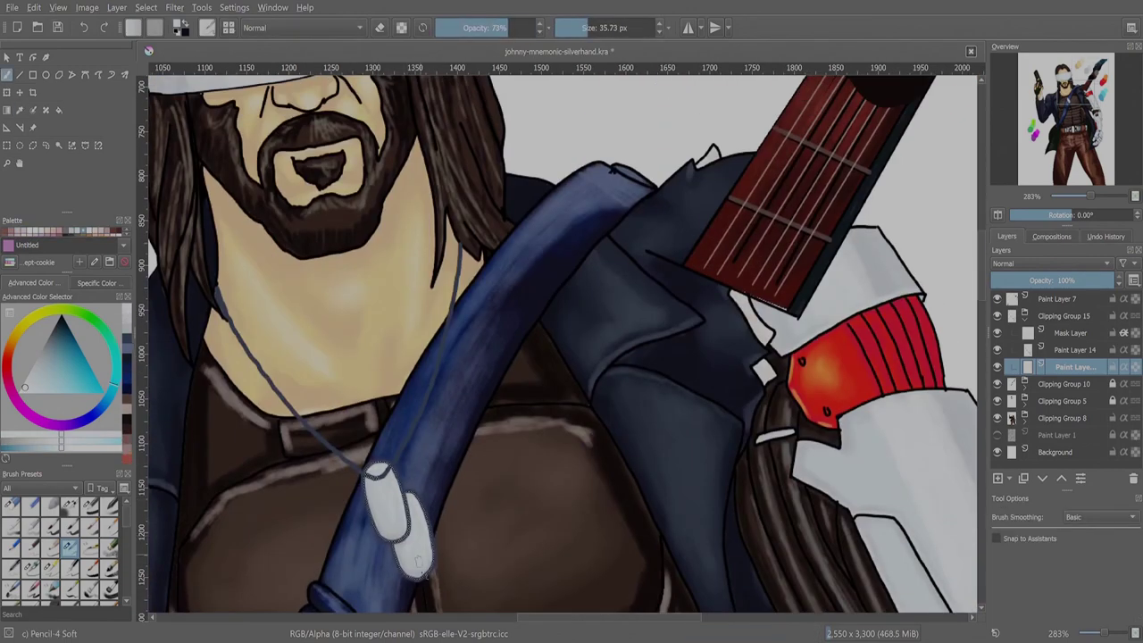
- Touch up the chain's strands on the necklace line layer and check the whole figure in a mirrored view
key(Page_Up)
key(e)
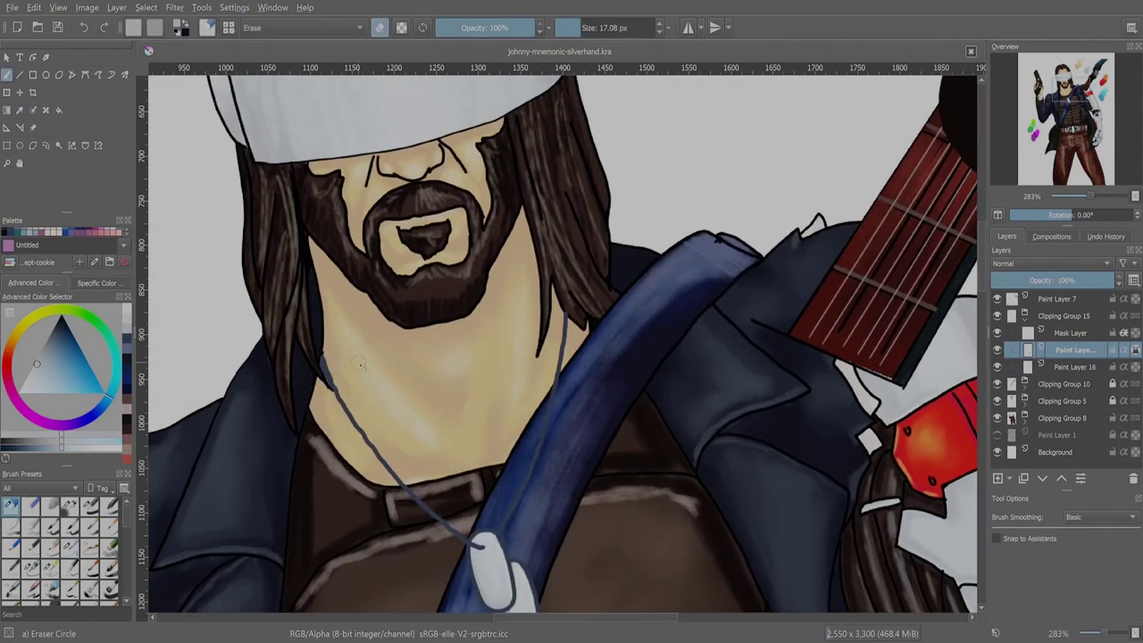
key(e)
drag(323, 357, 327, 379)
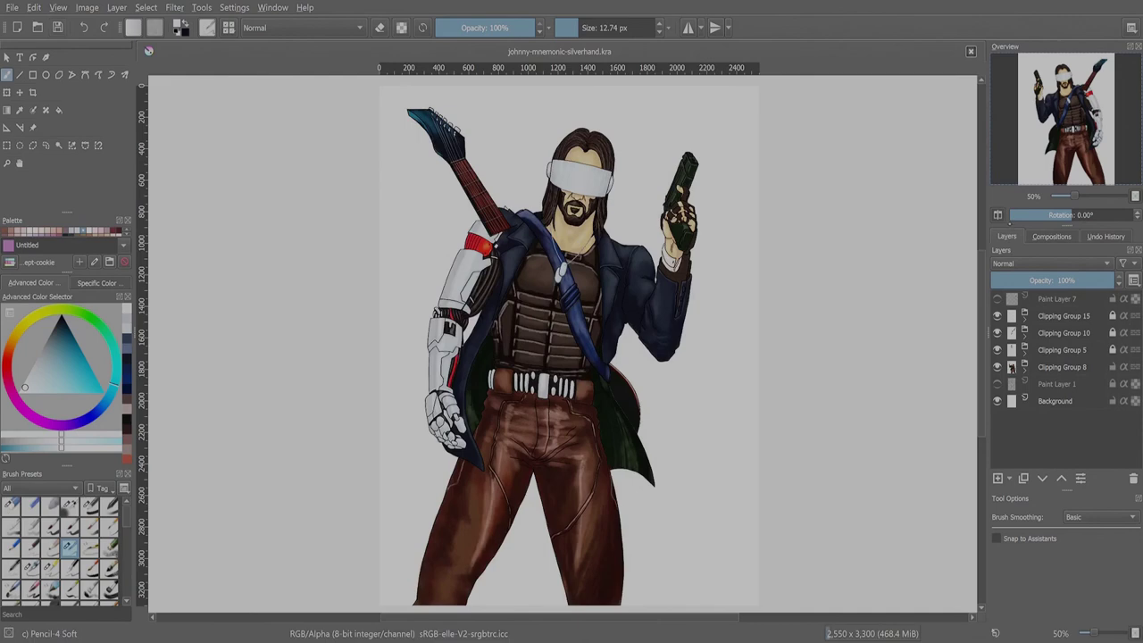
key(m)
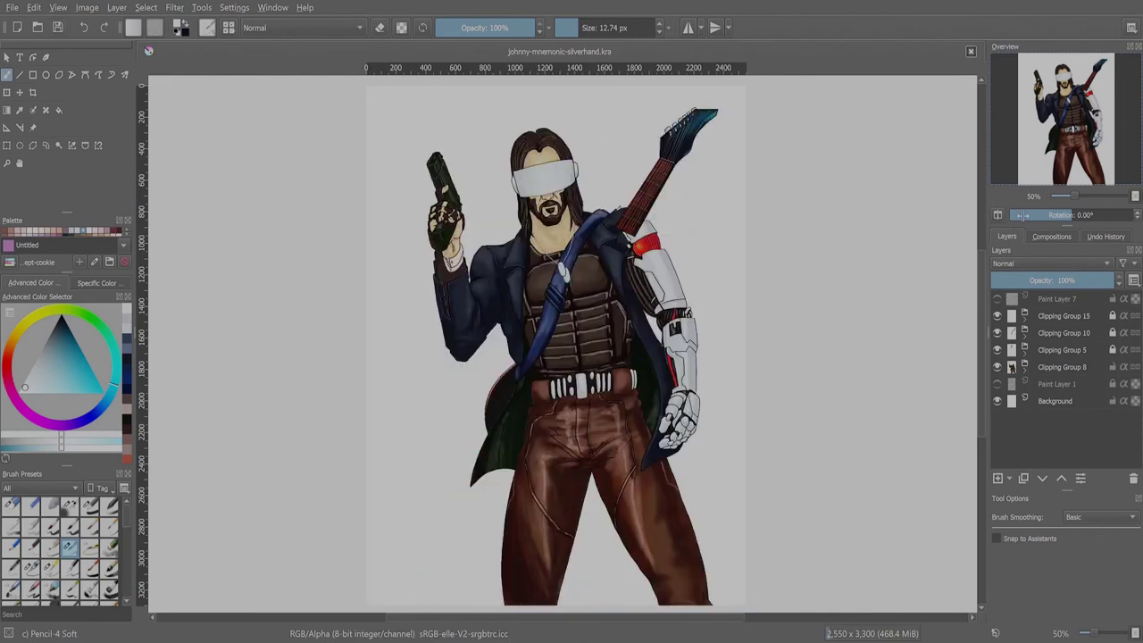